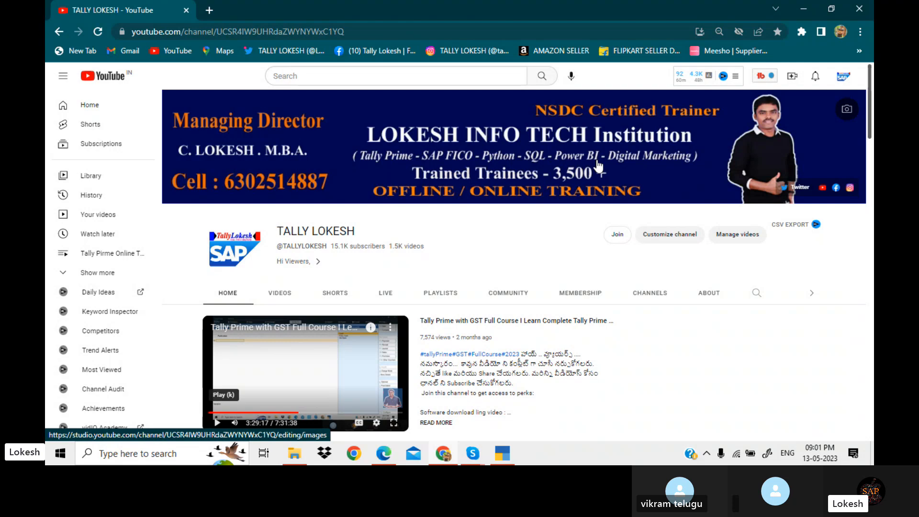
Open the PDF exercise sheet and review the Module 2 Trading Companies transactions
{"action": "left_click", "coordinate": [392, 459]}
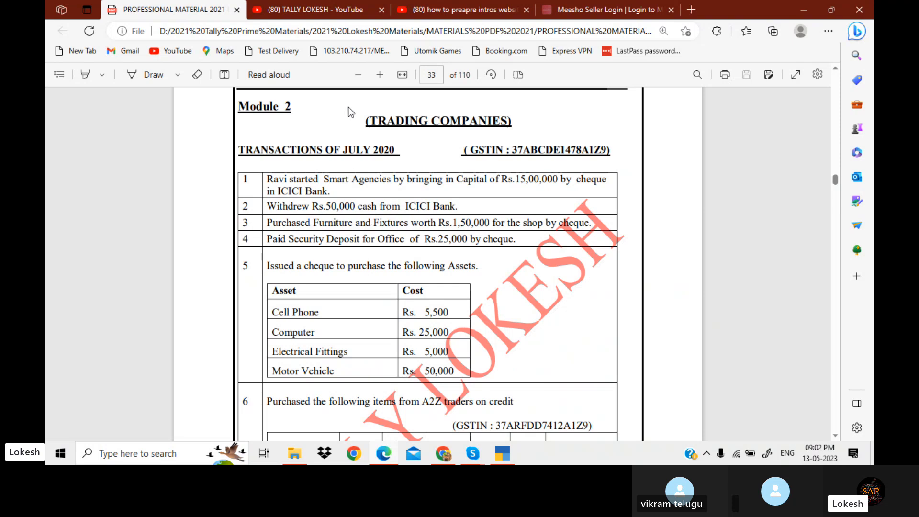
{"action": "left_click_drag", "start_coordinate": [366, 118], "coordinate": [508, 124]}
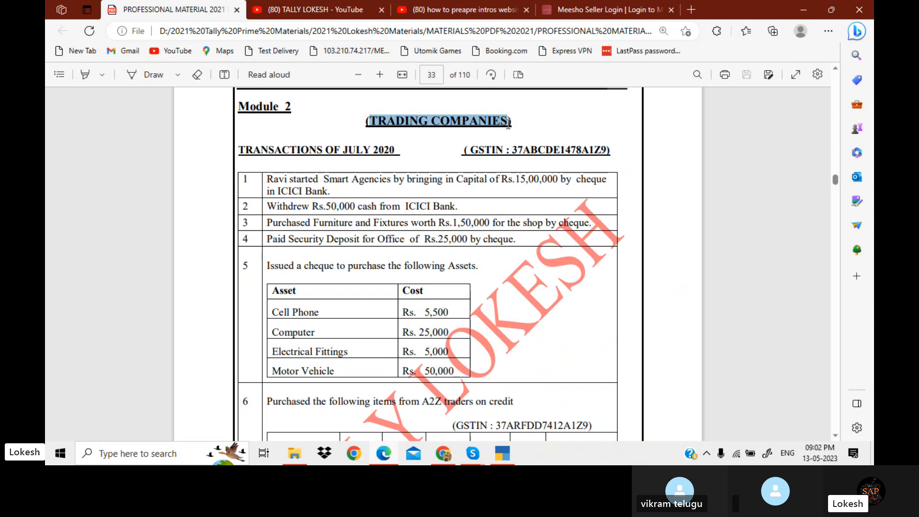
{"action": "left_click", "coordinate": [502, 455]}
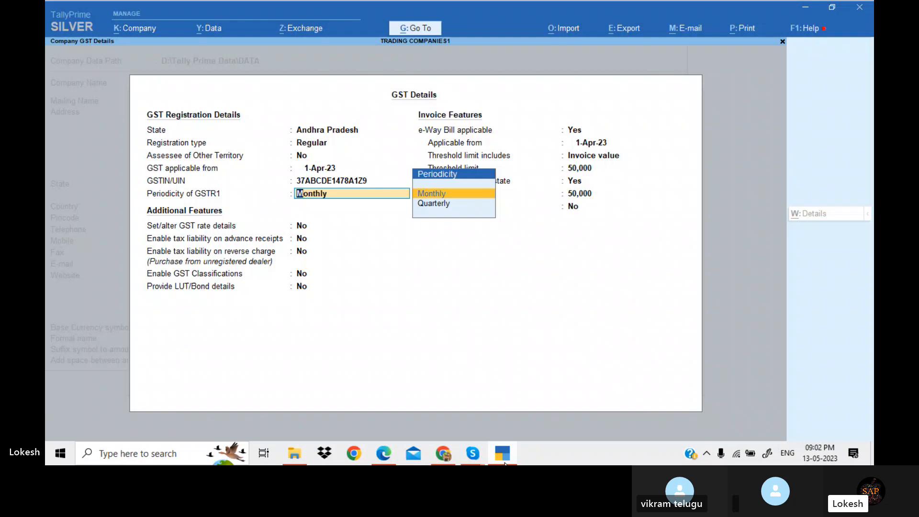
Keep the GSTR1 periodicity as Monthly and accept the GST details and company features
{"action": "key", "text": "Return"}
{"action": "key", "text": "ctrl+a"}
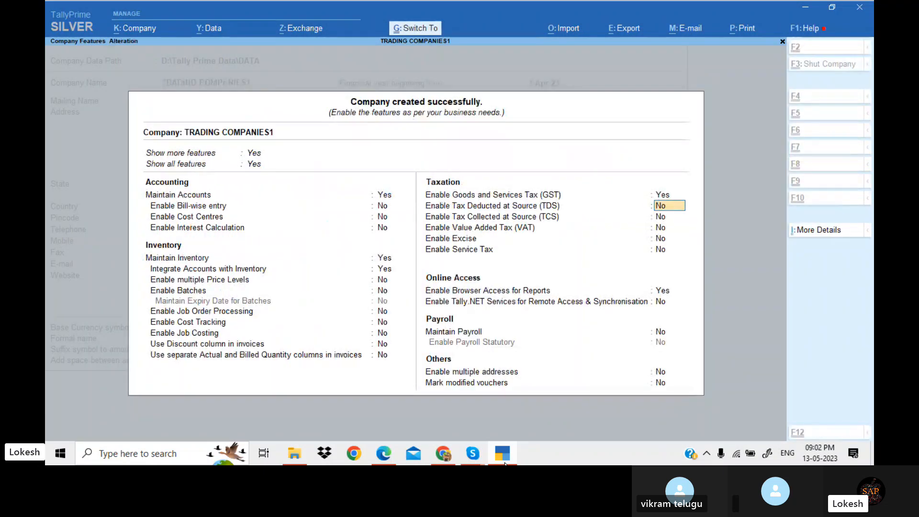
{"action": "key", "text": "ctrl+a"}
Open accounting voucher entry and switch to a Receipt voucher
{"action": "key", "text": "Down"}
{"action": "key", "text": "Down"}
{"action": "key", "text": "Down"}
{"action": "key", "text": "Return"}
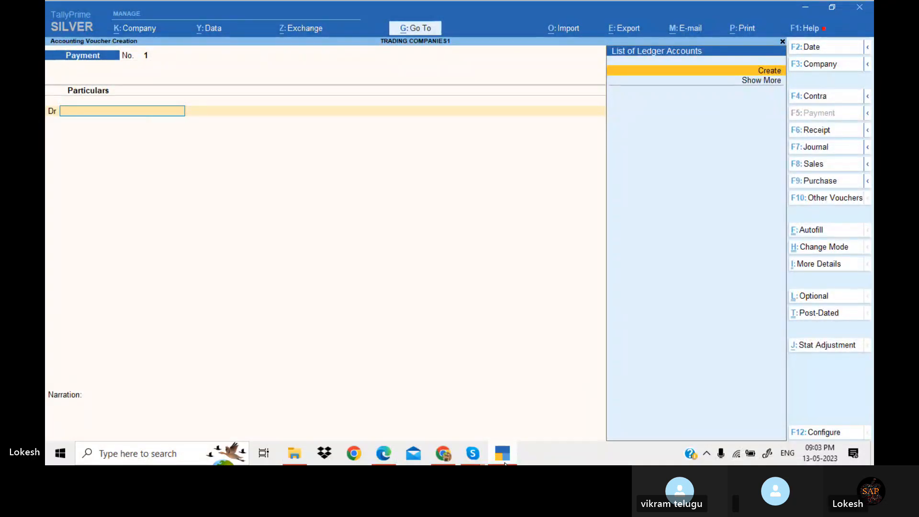
{"action": "left_click", "coordinate": [831, 134]}
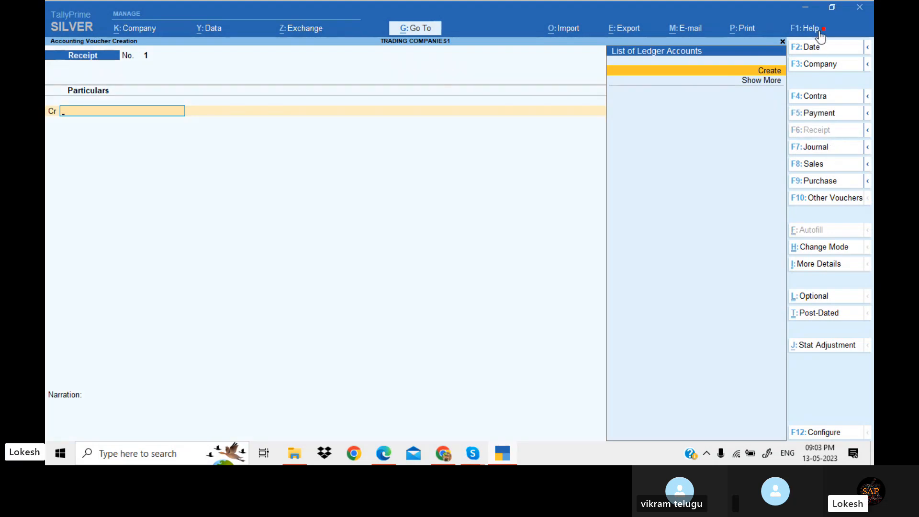
Set the voucher date to 1-Jul-23
{"action": "left_click", "coordinate": [815, 46]}
{"action": "type", "text": "1-"}
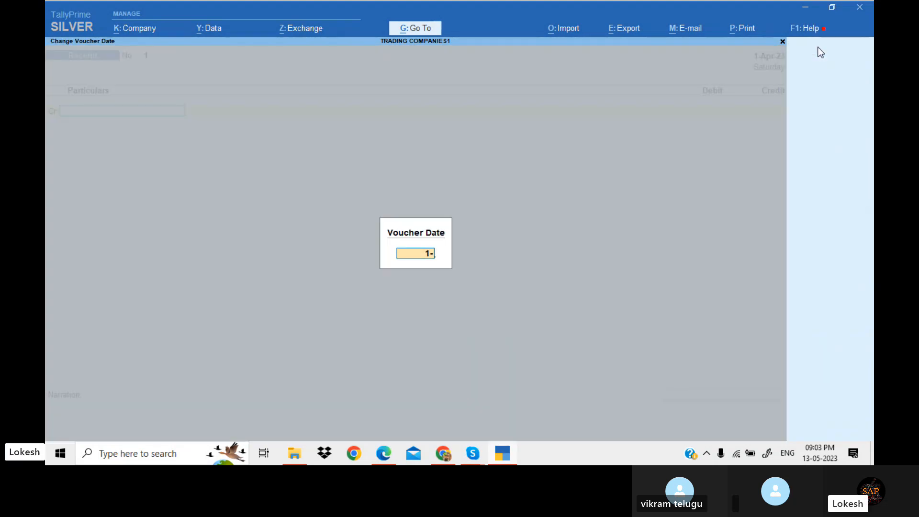
{"action": "type", "text": "7"}
{"action": "key", "text": "Return"}
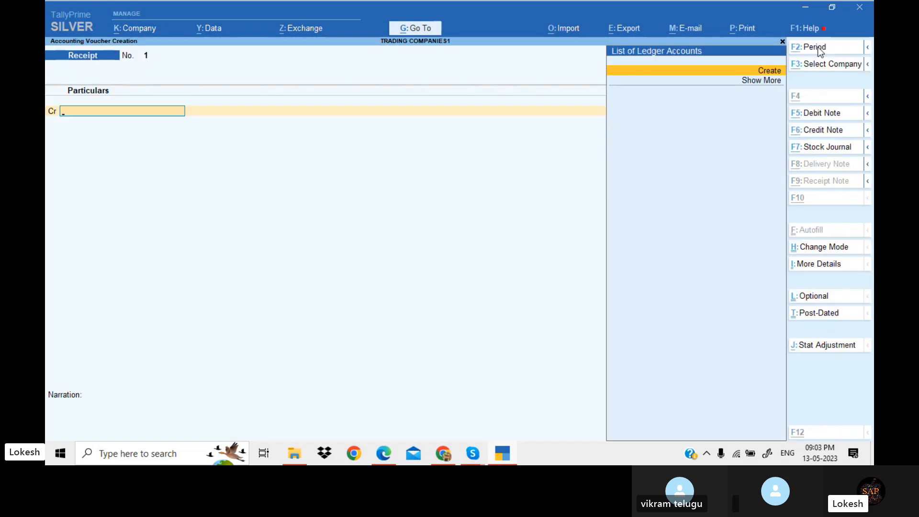
Create a Capital ledger under Capital Account and select it as the credited account
{"action": "key", "text": "alt+Tab"}
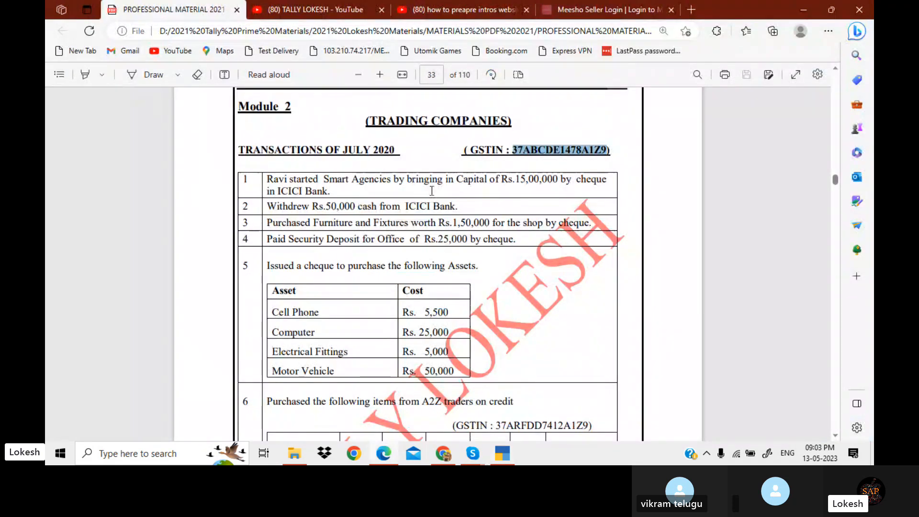
{"action": "key", "text": "alt+Tab"}
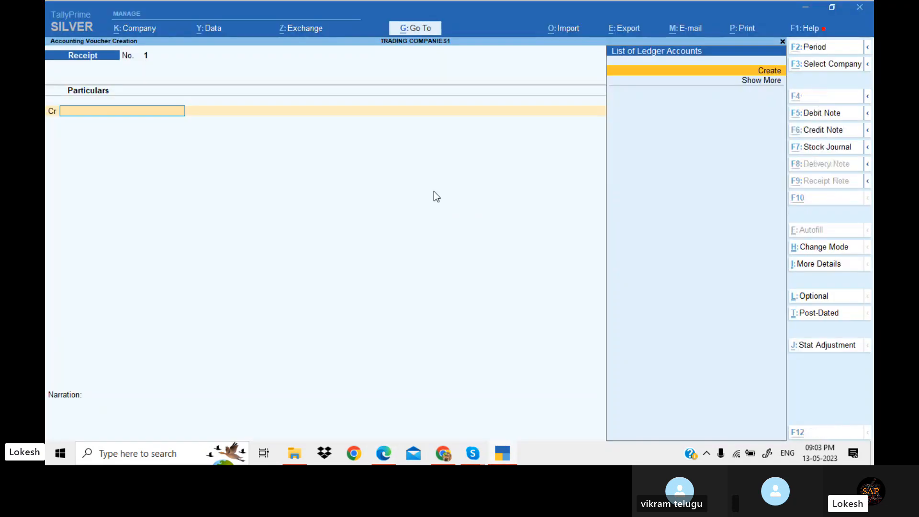
{"action": "key", "text": "Return"}
{"action": "type", "text": "Capital"}
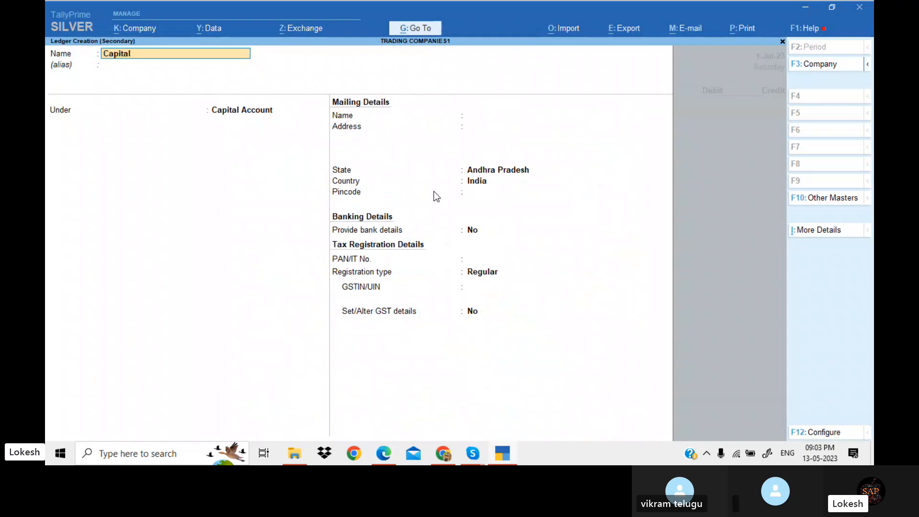
{"action": "key", "text": "Return"}
{"action": "key", "text": "Return"}
{"action": "key", "text": "Return"}
{"action": "key", "text": "Return"}
{"action": "key", "text": "Return"}
{"action": "key", "text": "Return"}
{"action": "key", "text": "Return"}
{"action": "key", "text": "Return"}
{"action": "key", "text": "Return"}
{"action": "key", "text": "Return"}
{"action": "key", "text": "Return"}
{"action": "key", "text": "Return"}
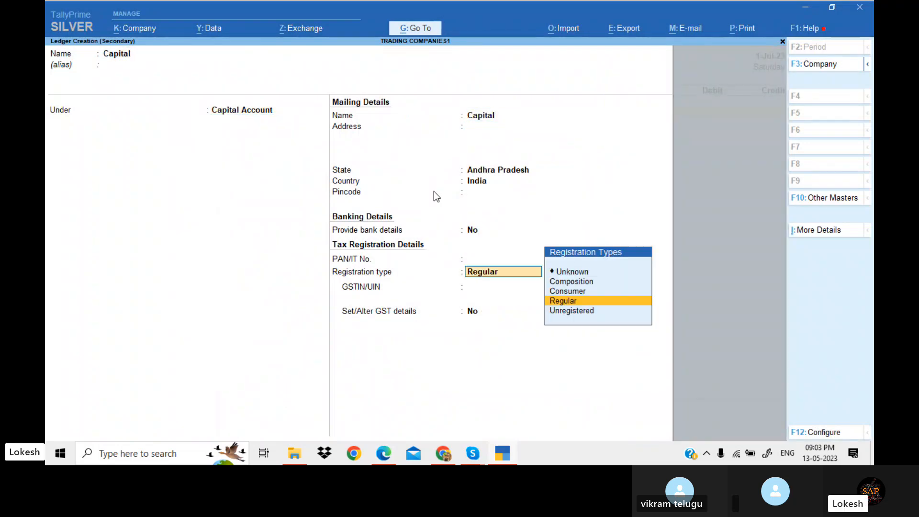
{"action": "key", "text": "Return"}
{"action": "key", "text": "Return"}
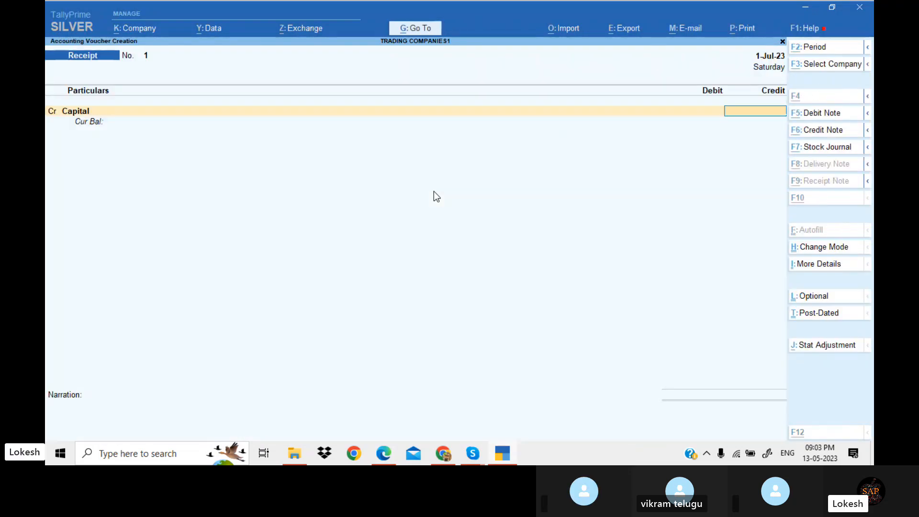
Enter 15,00,000 as the credit amount for Capital
{"action": "key", "text": "alt+Tab"}
{"action": "key", "text": "alt+Tab"}
{"action": "type", "text": "1"}
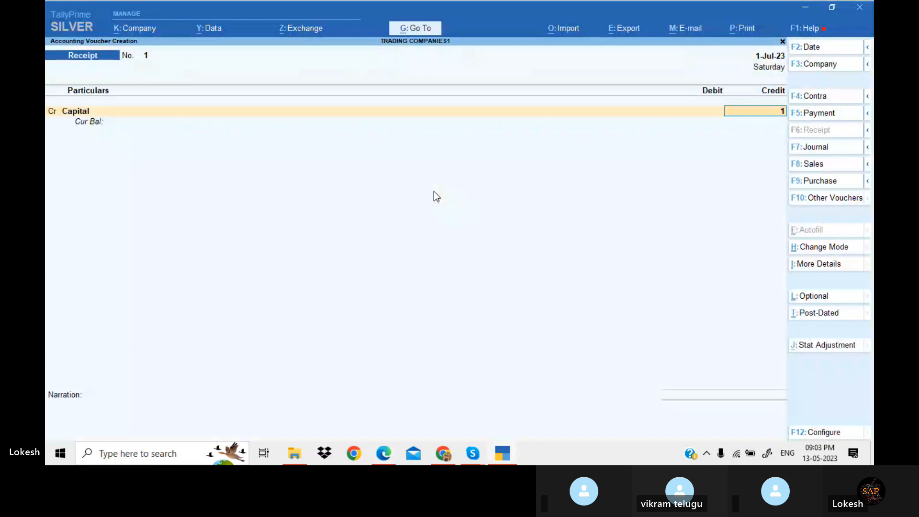
{"action": "type", "text": "5,00,000"}
{"action": "key", "text": "Return"}
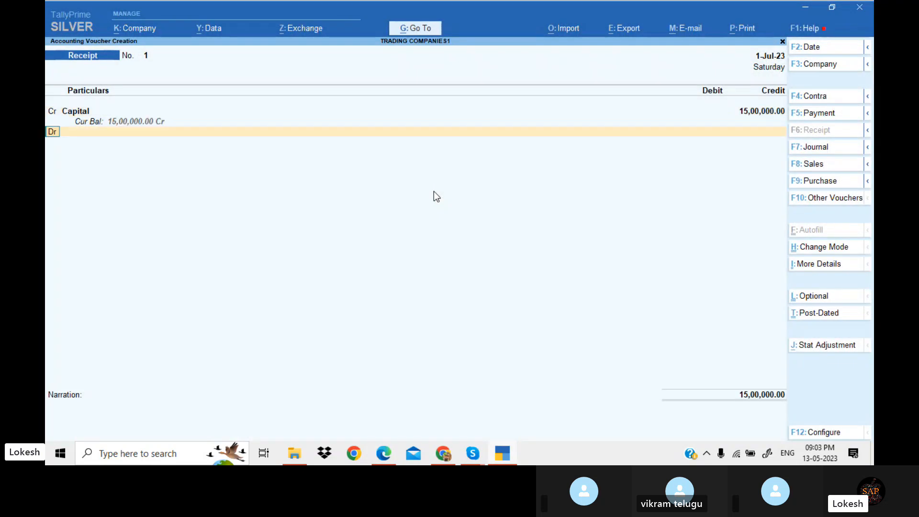
Create an Icici Bank ledger under Bank Accounts, debit it with 15,00,000, and save the receipt voucher
{"action": "key", "text": "Return"}
{"action": "key", "text": "alt+c"}
{"action": "key", "text": "alt+Tab"}
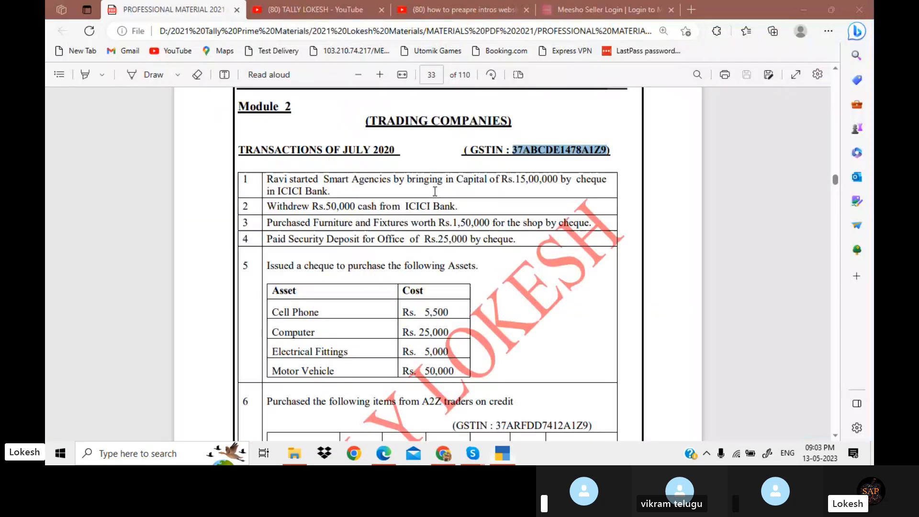
{"action": "key", "text": "alt+Tab"}
{"action": "type", "text": "Ic"}
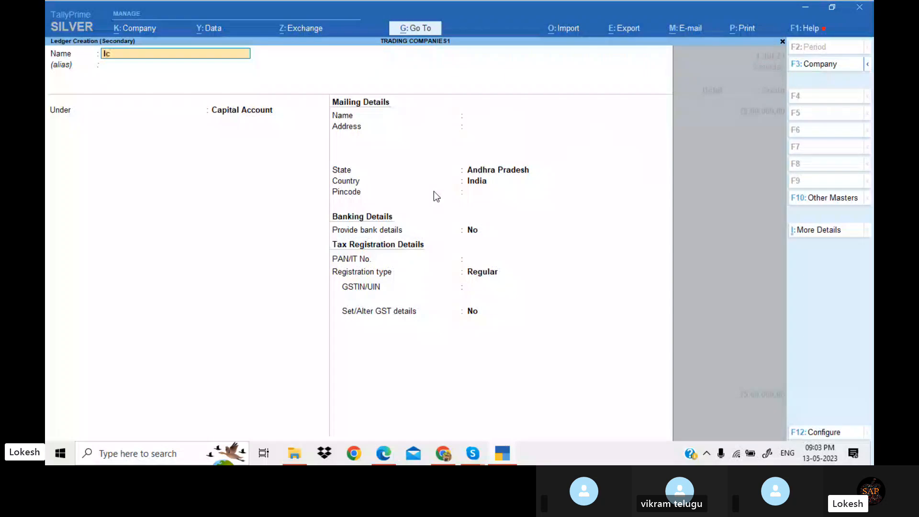
{"action": "type", "text": "ici Bank"}
{"action": "key", "text": "Return"}
{"action": "type", "text": "Ba"}
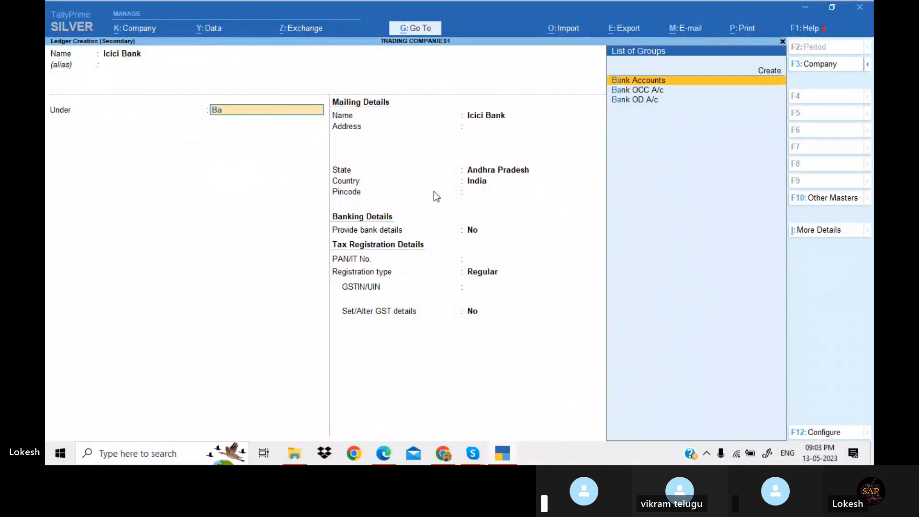
{"action": "key", "text": "Return"}
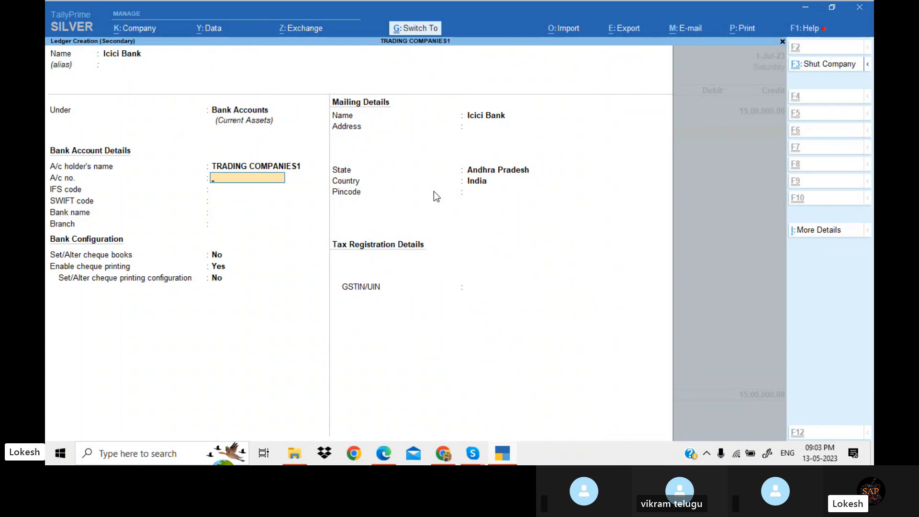
{"action": "key", "text": "ctrl+a"}
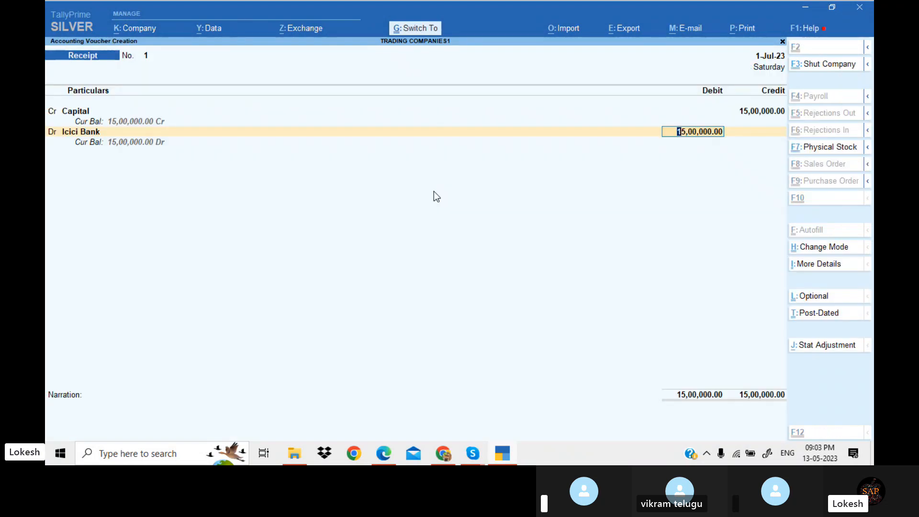
{"action": "key", "text": "ctrl+a"}
Check the next transaction in the exercise and switch to a Contra voucher
{"action": "key", "text": "alt+Tab"}
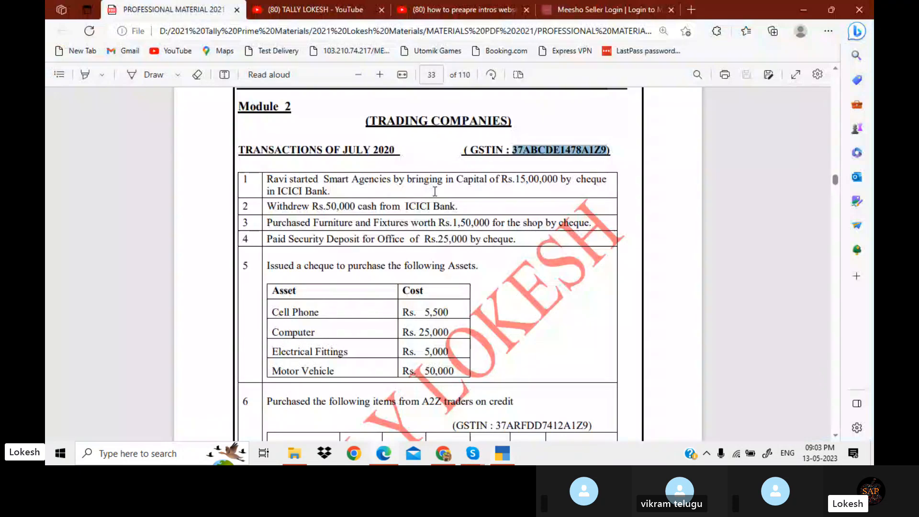
{"action": "key", "text": "alt+Tab"}
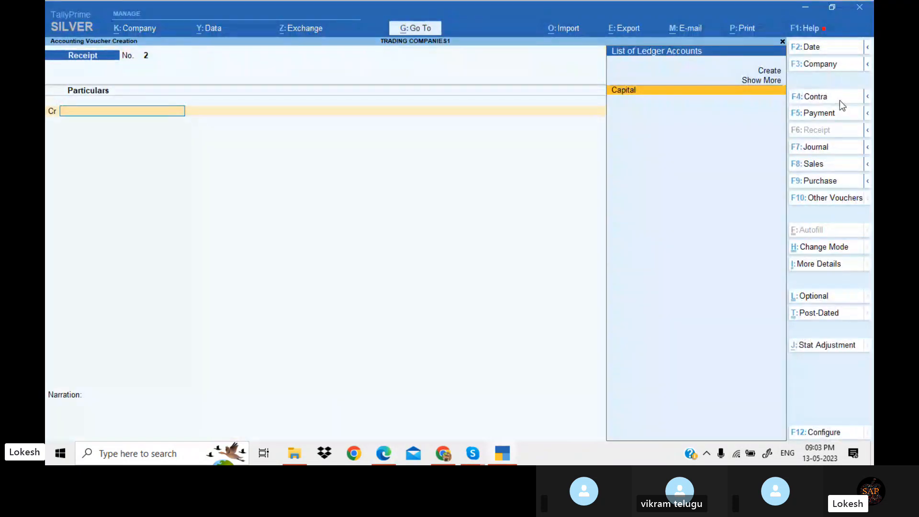
{"action": "left_click", "coordinate": [839, 101]}
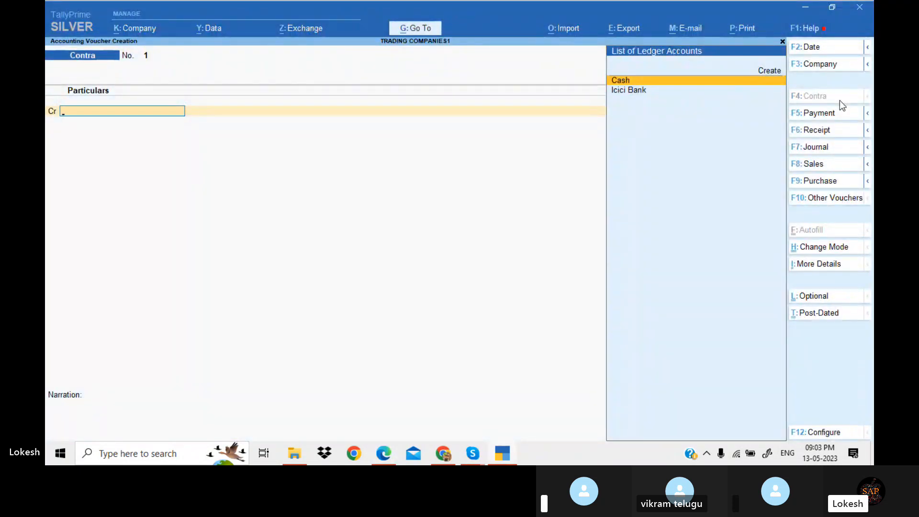
Record a contra entry crediting Icici Bank and debiting Cash for 50,000, and accept it
{"action": "key", "text": "Down"}
{"action": "key", "text": "Return"}
{"action": "type", "text": "50,000"}
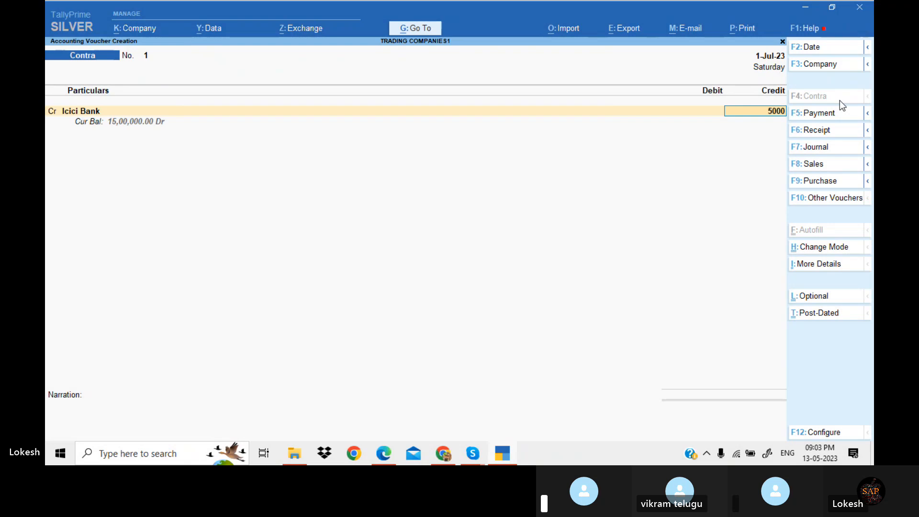
{"action": "key", "text": "Return"}
{"action": "key", "text": "Return"}
{"action": "key", "text": "Return"}
{"action": "key", "text": "Return"}
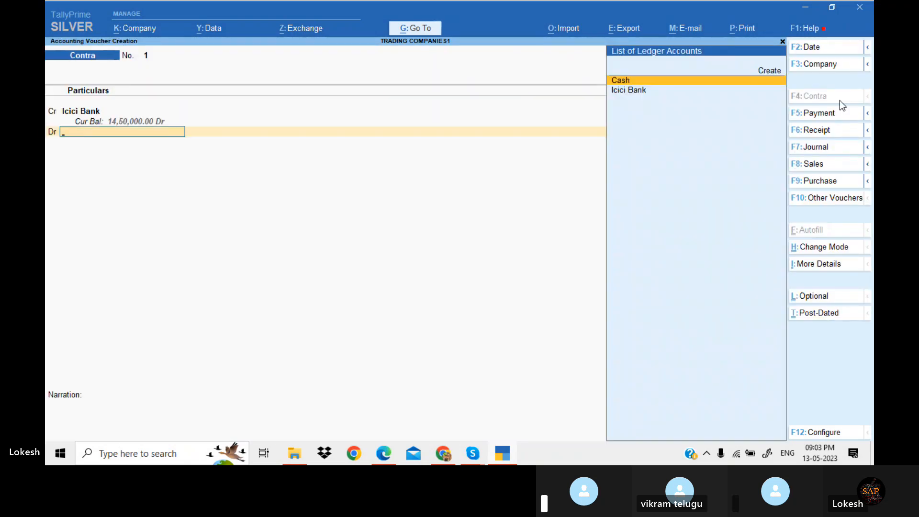
{"action": "key", "text": "Return"}
{"action": "key", "text": "Return"}
{"action": "key", "text": "Return"}
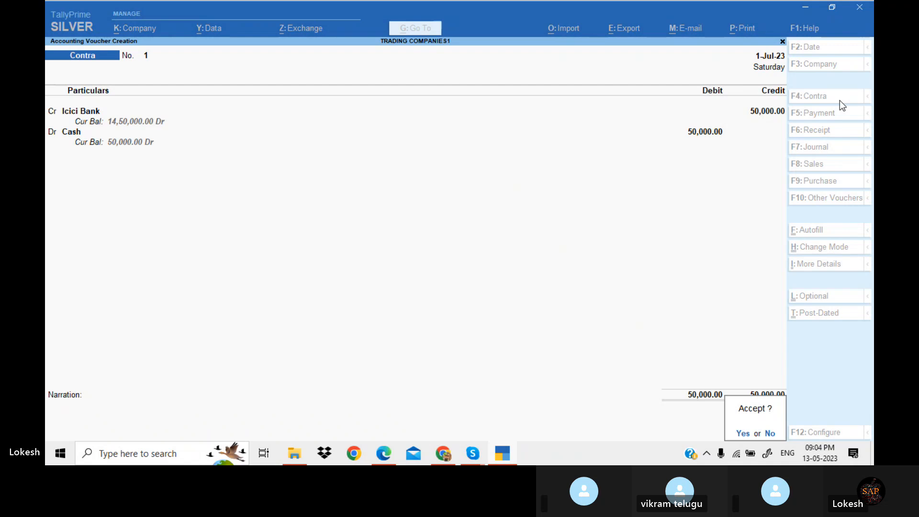
{"action": "key", "text": "Return"}
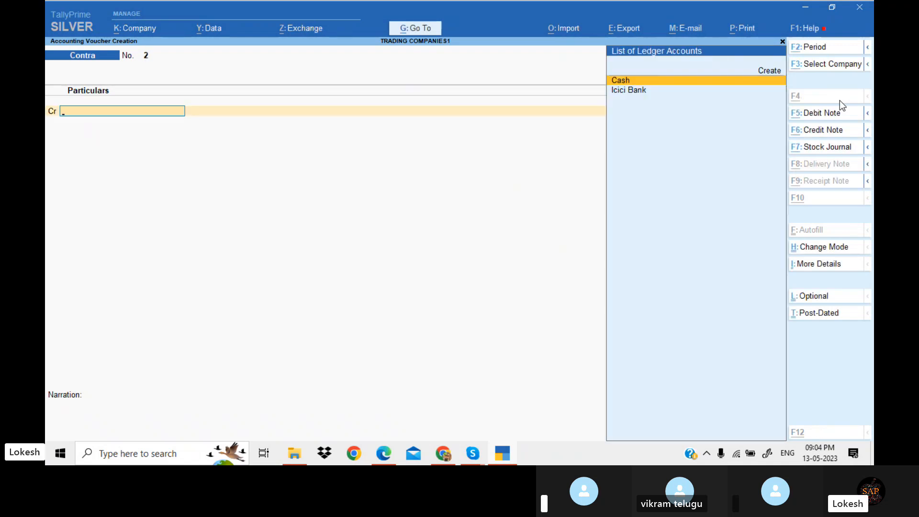
Copy the Furniture and Fixtures item name from the exercise's third transaction
{"action": "key", "text": "alt+Tab"}
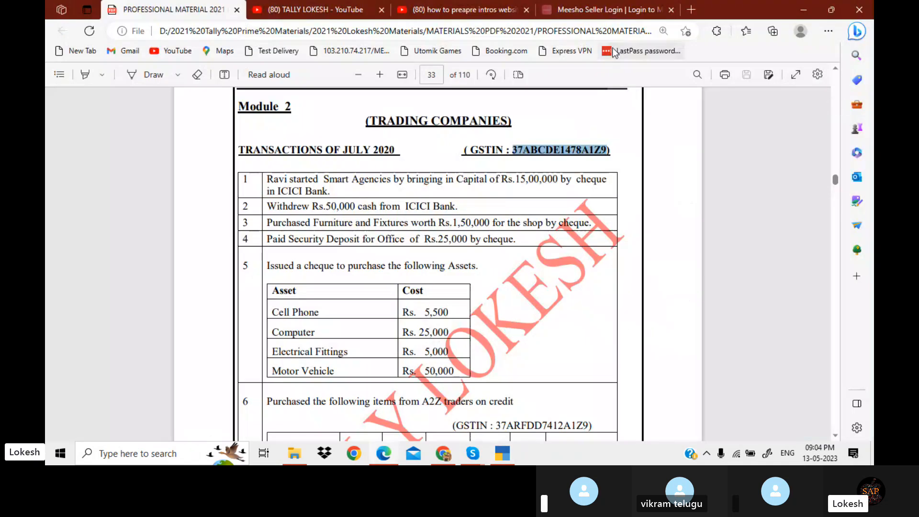
{"action": "left_click", "coordinate": [313, 222]}
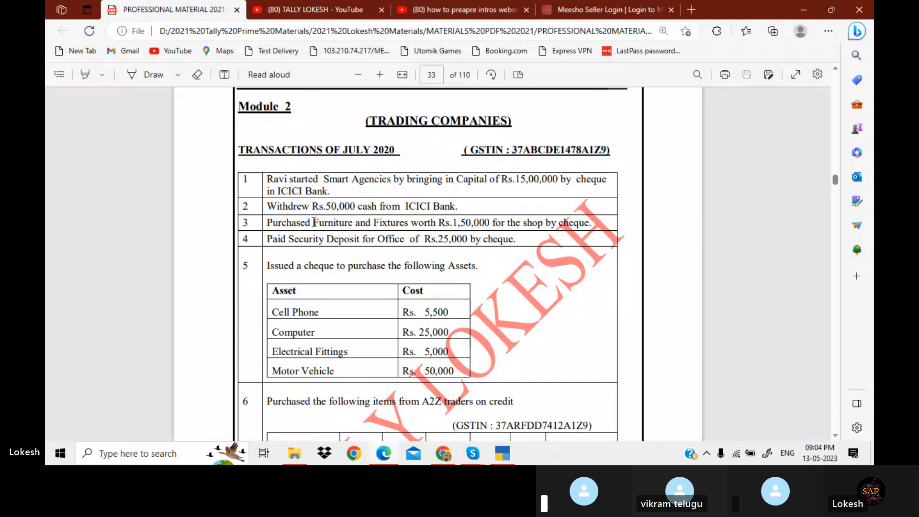
{"action": "left_click_drag", "start_coordinate": [313, 222], "coordinate": [409, 225]}
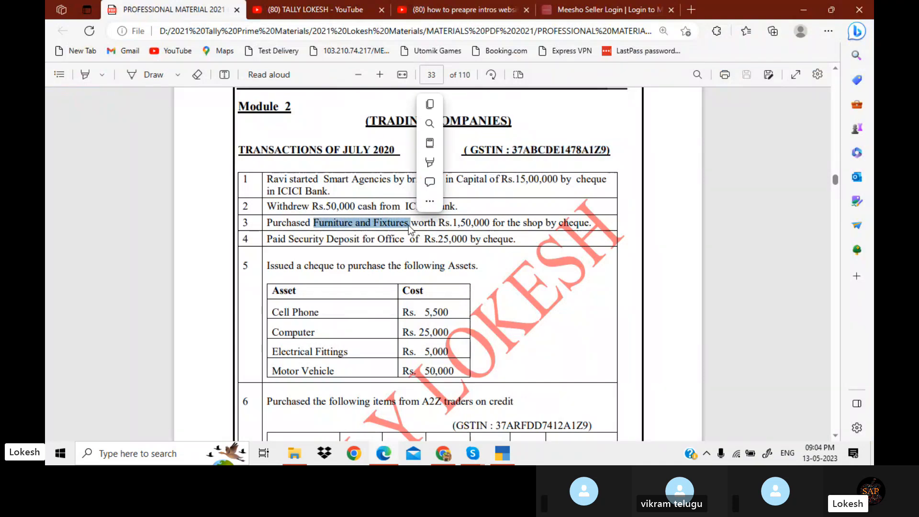
{"action": "key", "text": "ctrl+c"}
{"action": "key", "text": "alt+Tab"}
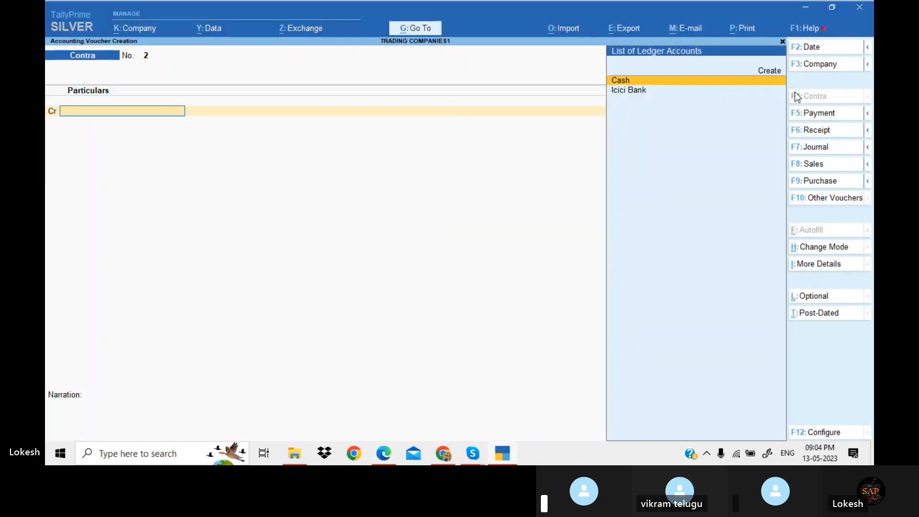
Open a Payment voucher and create a Furniture and Fixtures ledger under Fixed Assets using the copied name
{"action": "left_click", "coordinate": [820, 114]}
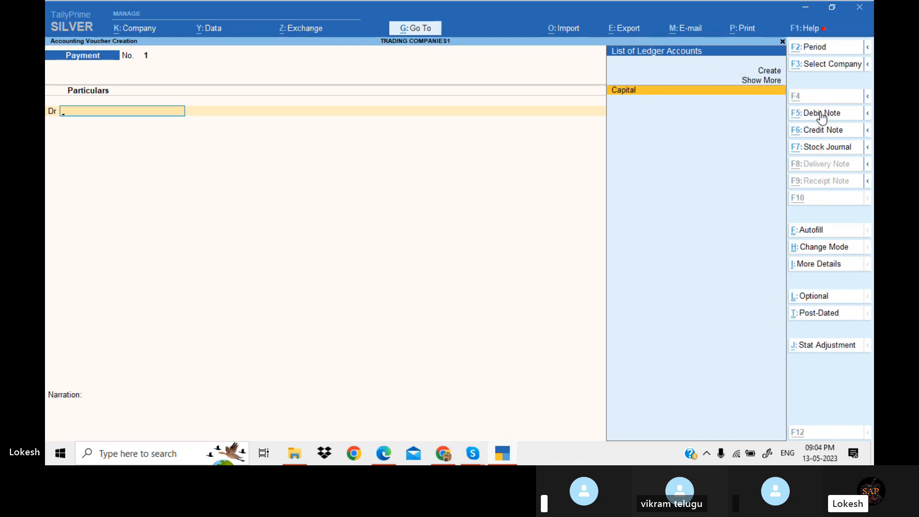
{"action": "key", "text": "alt+c"}
{"action": "key", "text": "ctrl+v"}
{"action": "key", "text": "Return"}
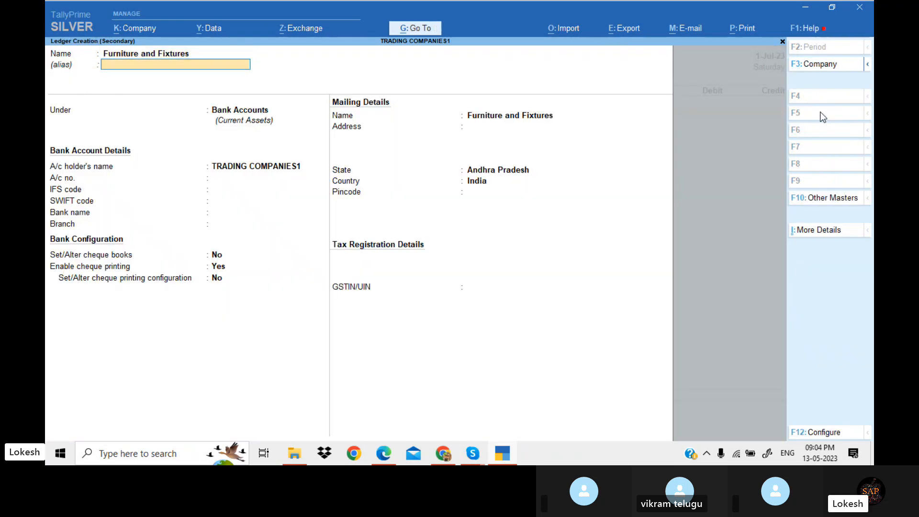
{"action": "key", "text": "Return"}
{"action": "type", "text": "f"}
{"action": "key", "text": "Return"}
{"action": "key", "text": "Return"}
{"action": "key", "text": "Return"}
{"action": "key", "text": "Return"}
{"action": "key", "text": "Return"}
{"action": "key", "text": "Return"}
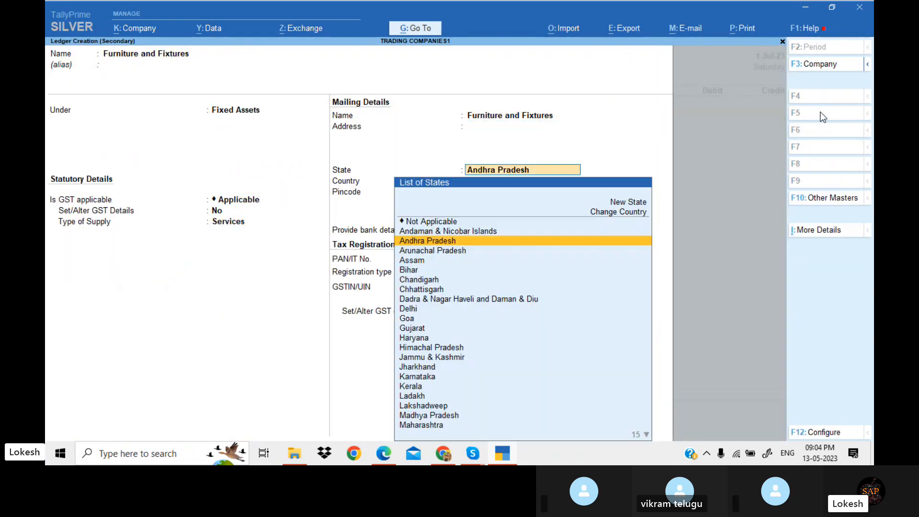
{"action": "key", "text": "Return"}
{"action": "key", "text": "Return"}
{"action": "key", "text": "Return"}
{"action": "key", "text": "Return"}
{"action": "key", "text": "Return"}
{"action": "key", "text": "Return"}
{"action": "key", "text": "Return"}
{"action": "key", "text": "Return"}
{"action": "key", "text": "alt+Tab"}
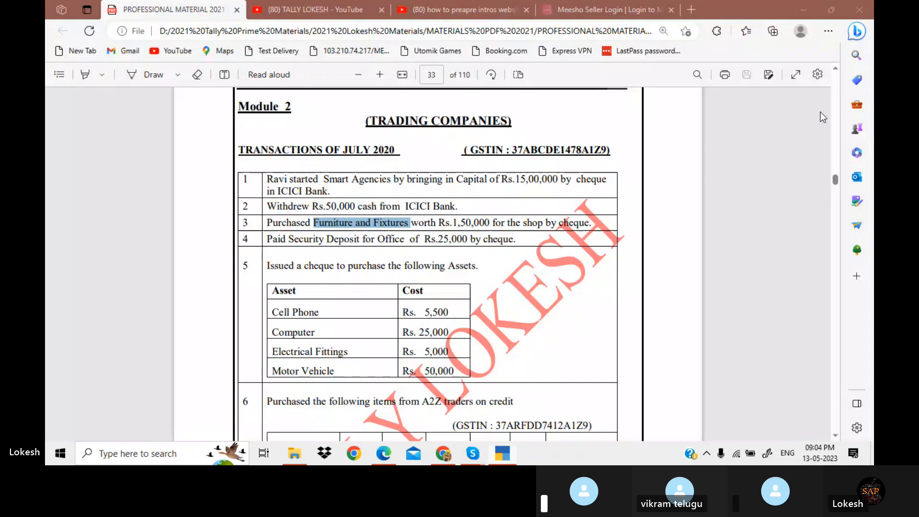
Debit Furniture and Fixtures 1,50,000, credit Icici Bank by cheque, and accept the payment voucher
{"action": "key", "text": "alt+Tab"}
{"action": "type", "text": "150000"}
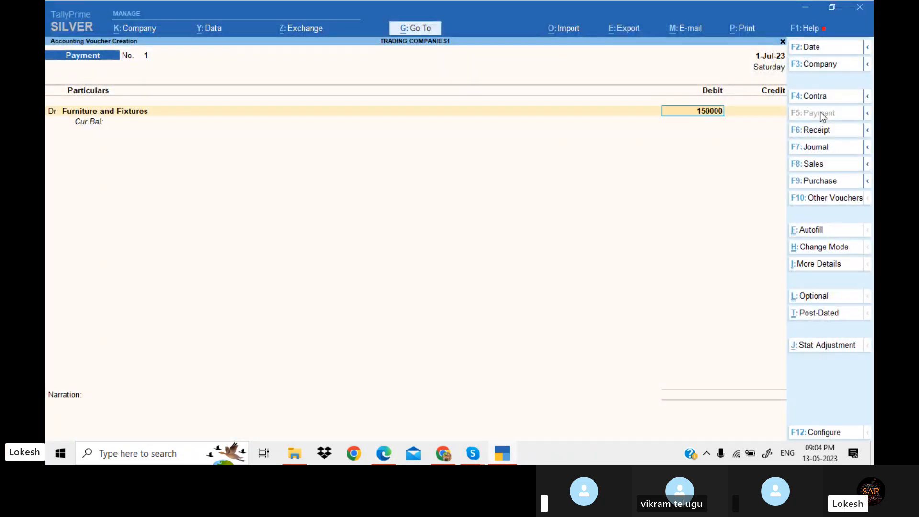
{"action": "key", "text": "Return"}
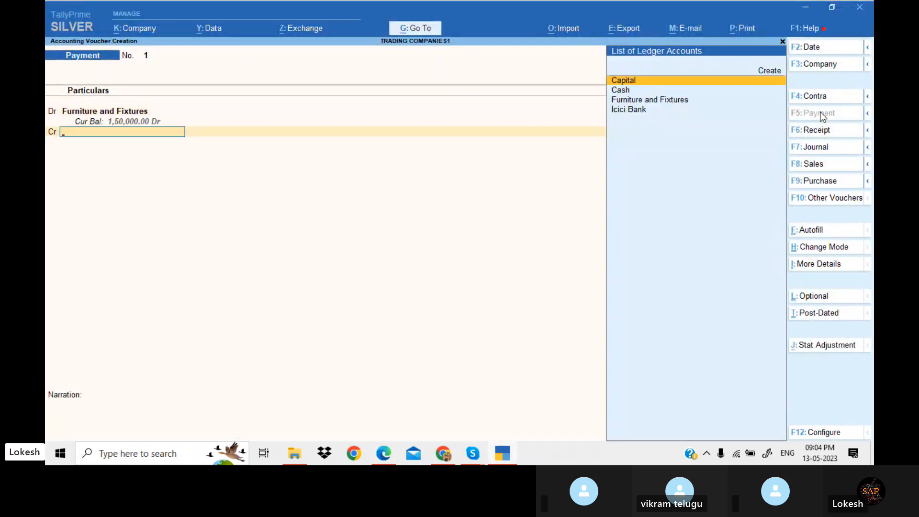
{"action": "type", "text": "i"}
{"action": "key", "text": "Return"}
{"action": "key", "text": "Return"}
{"action": "key", "text": "Return"}
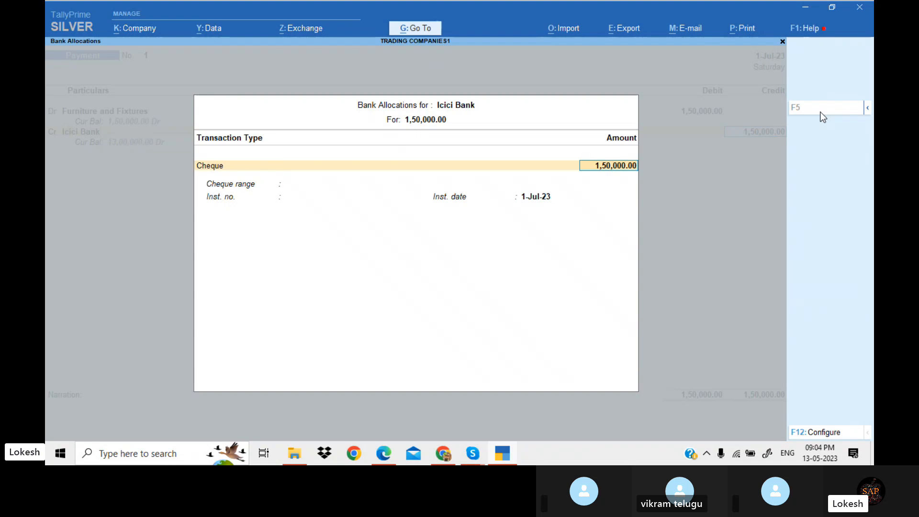
{"action": "key", "text": "Return"}
{"action": "key", "text": "Return"}
{"action": "key", "text": "Return"}
{"action": "key", "text": "Return"}
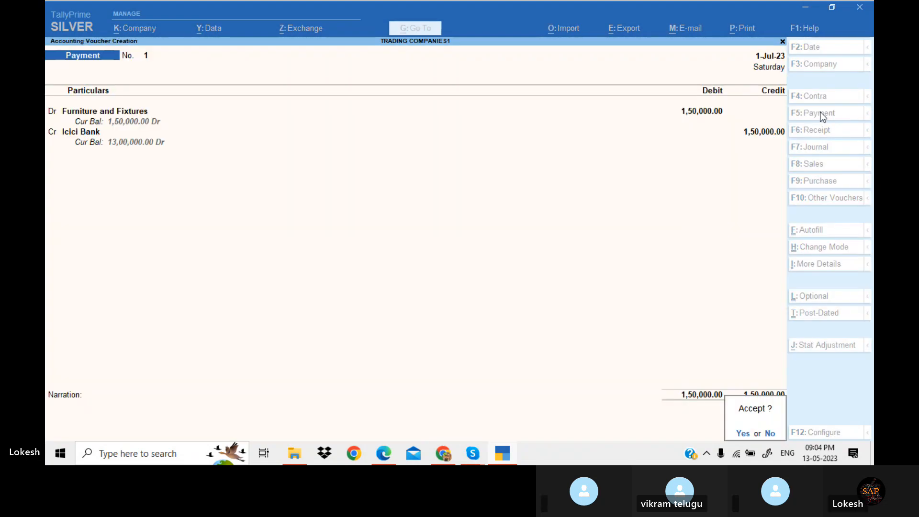
{"action": "key", "text": "Return"}
Check the security deposit transaction and create an Sd Office ledger under Deposits (Asset)
{"action": "key", "text": "alt+Tab"}
{"action": "scroll", "coordinate": [821, 117], "scroll_direction": "down", "scroll_amount": 1}
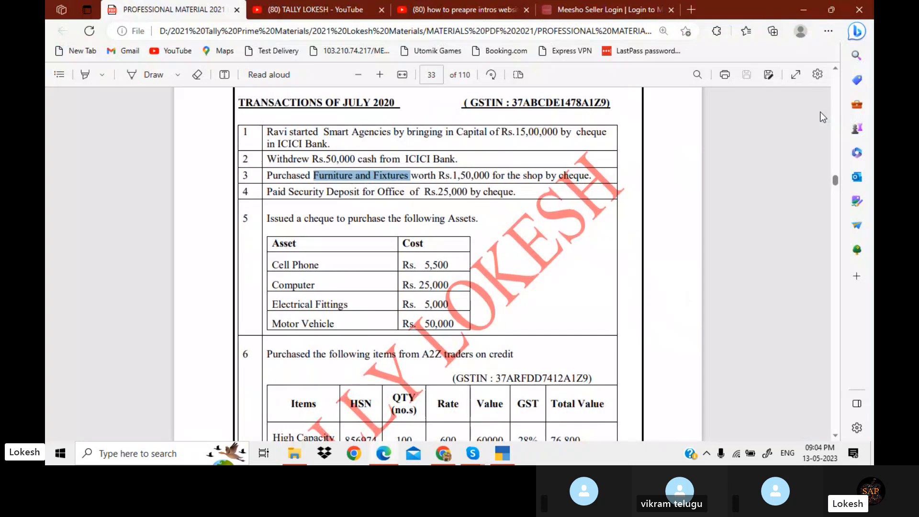
{"action": "key", "text": "alt+Tab"}
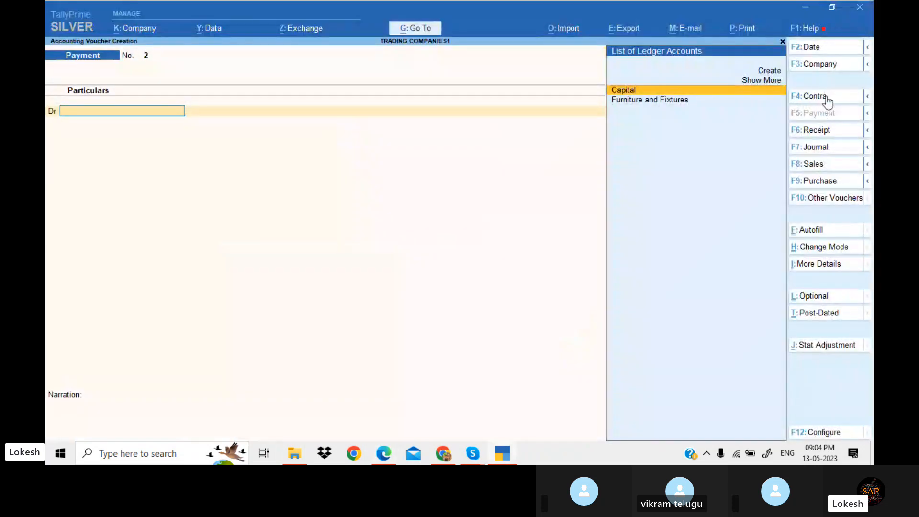
{"action": "key", "text": "alt+c"}
{"action": "type", "text": "S"}
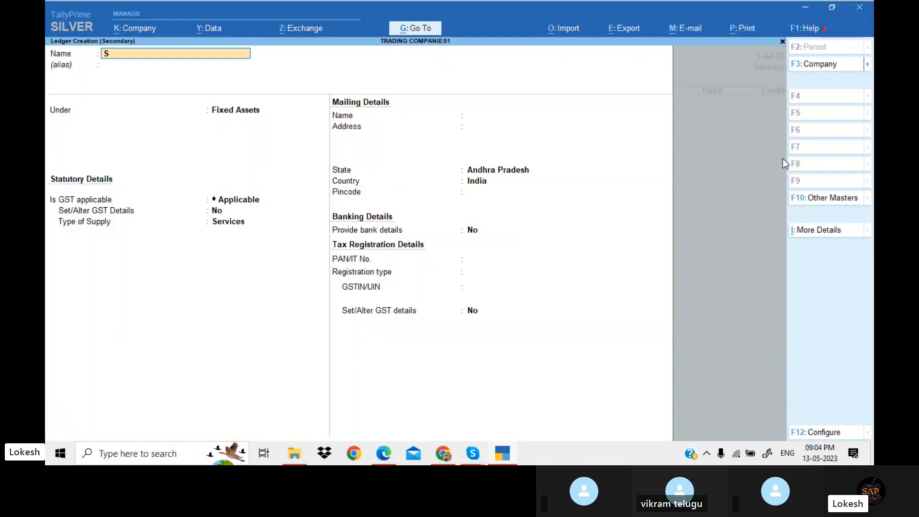
{"action": "type", "text": "d Office"}
{"action": "key", "text": "Return"}
{"action": "type", "text": "de"}
{"action": "key", "text": "Return"}
{"action": "key", "text": "Return"}
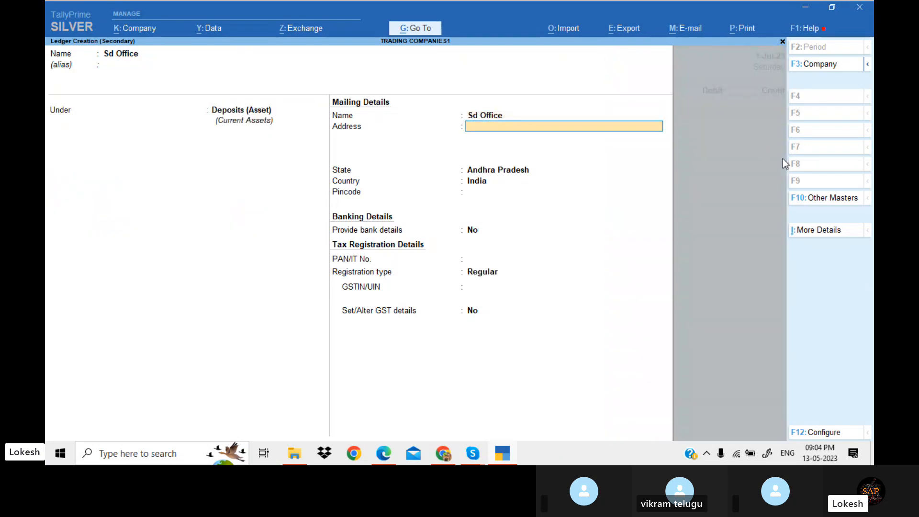
{"action": "key", "text": "Return"}
{"action": "key", "text": "Return"}
{"action": "key", "text": "Return"}
{"action": "key", "text": "Return"}
{"action": "key", "text": "Return"}
{"action": "key", "text": "Return"}
{"action": "key", "text": "Return"}
{"action": "key", "text": "Return"}
{"action": "key", "text": "Return"}
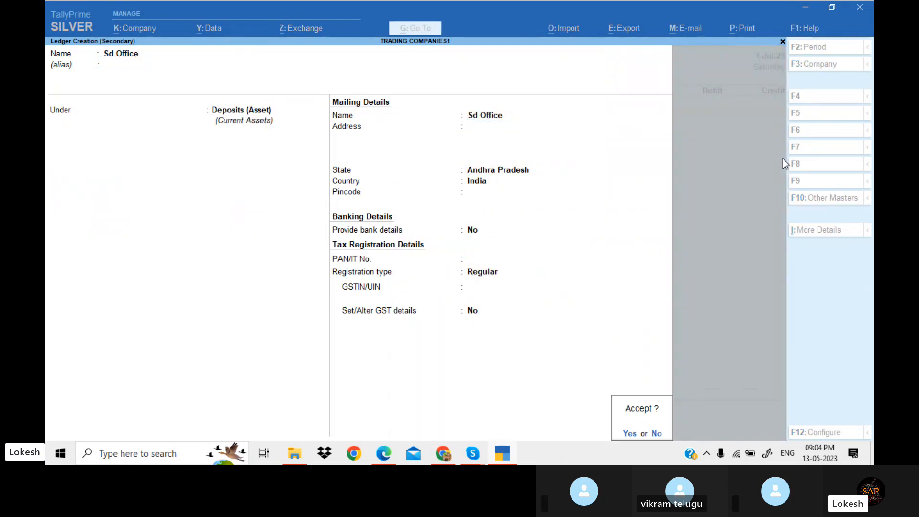
{"action": "key", "text": "Return"}
Debit Sd Office 25,000, credit Icici Bank by cheque, and accept the payment voucher
{"action": "key", "text": "alt+Tab"}
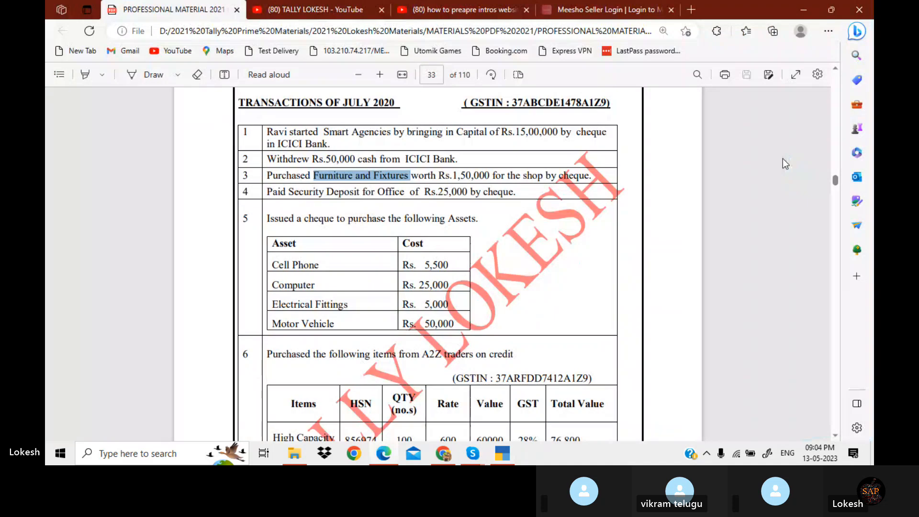
{"action": "key", "text": "alt+Tab"}
{"action": "type", "text": "25000"}
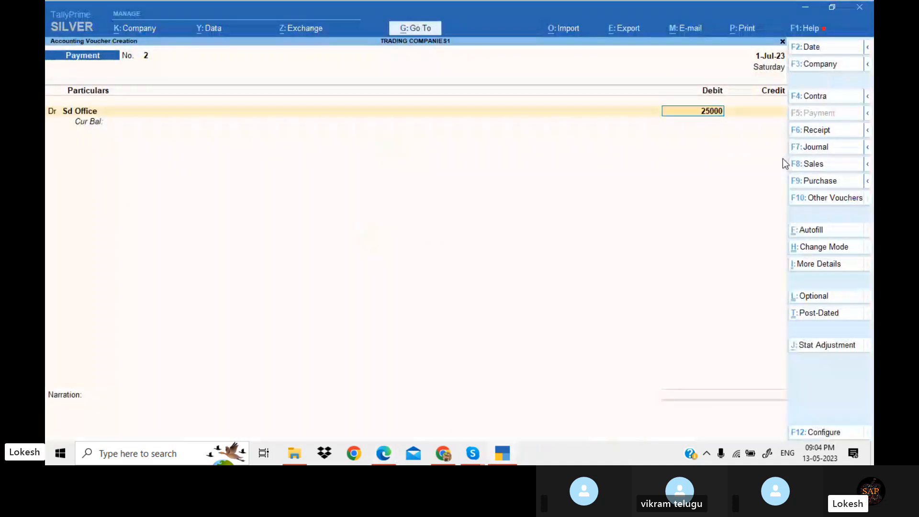
{"action": "key", "text": "Return"}
{"action": "type", "text": "I"}
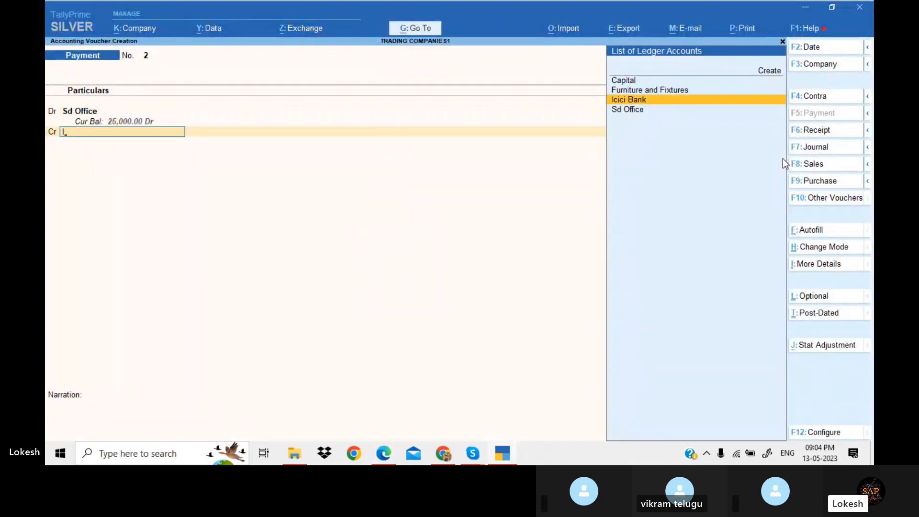
{"action": "key", "text": "Return"}
{"action": "key", "text": "Return"}
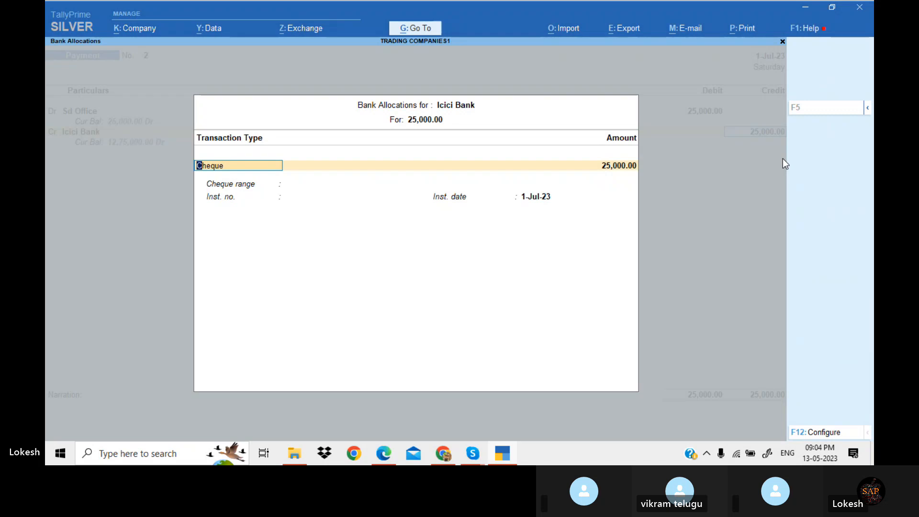
{"action": "key", "text": "Return"}
{"action": "key", "text": "Return"}
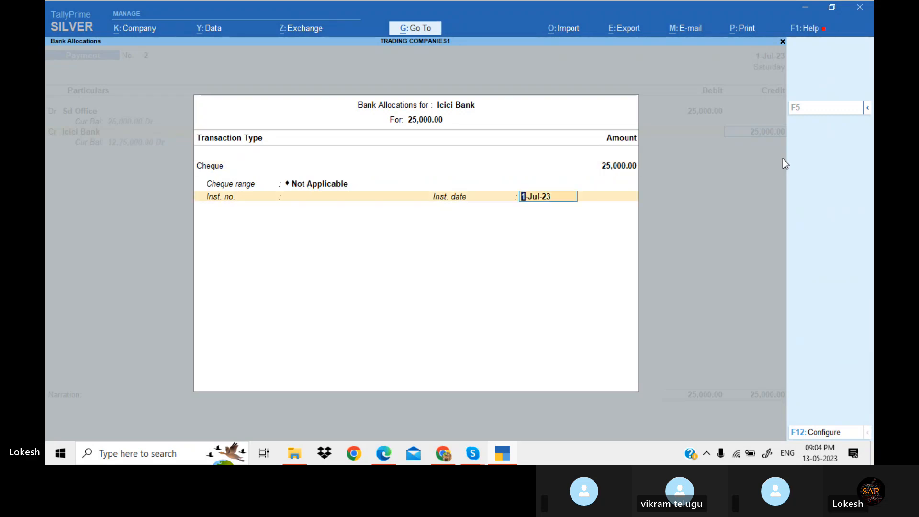
{"action": "key", "text": "Return"}
{"action": "key", "text": "Return"}
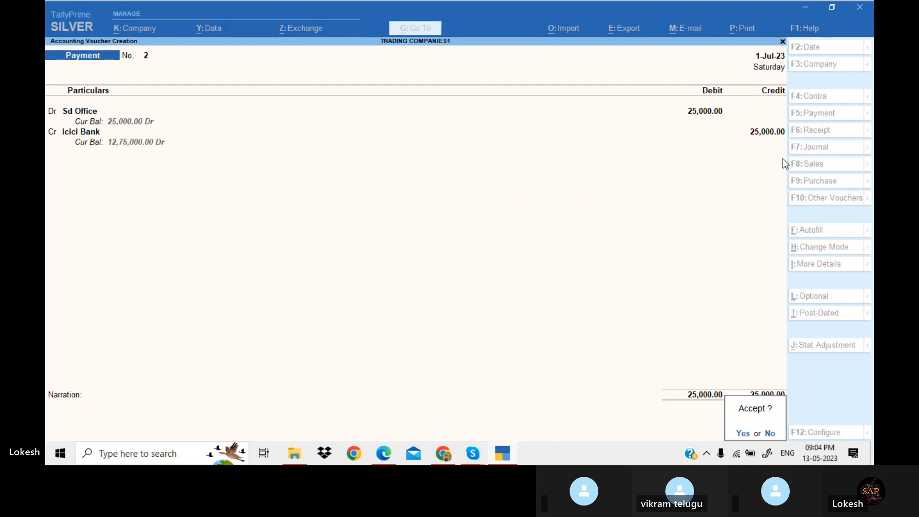
{"action": "key", "text": "Return"}
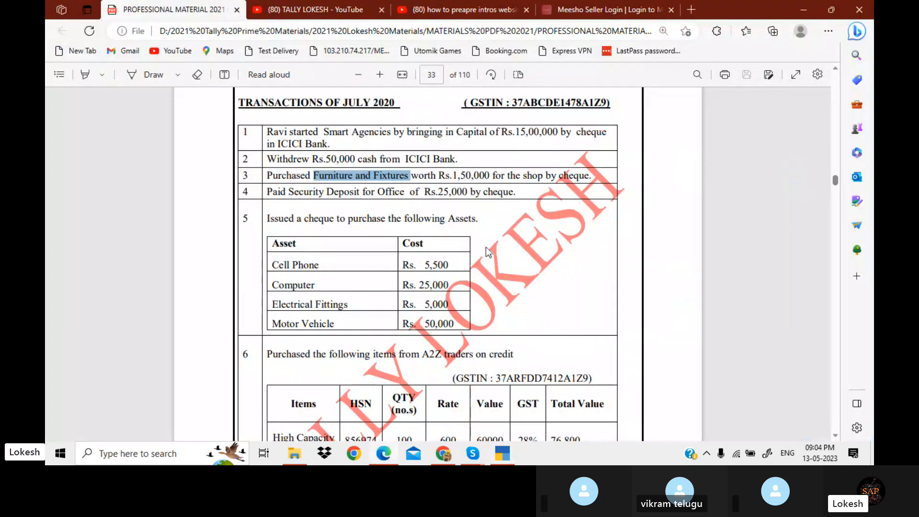
Copy Cell Phone from the exercise's asset table and create a Cell Phone ledger under Fixed Assets
{"action": "left_click_drag", "start_coordinate": [271, 269], "coordinate": [319, 274]}
{"action": "key", "text": "ctrl+c"}
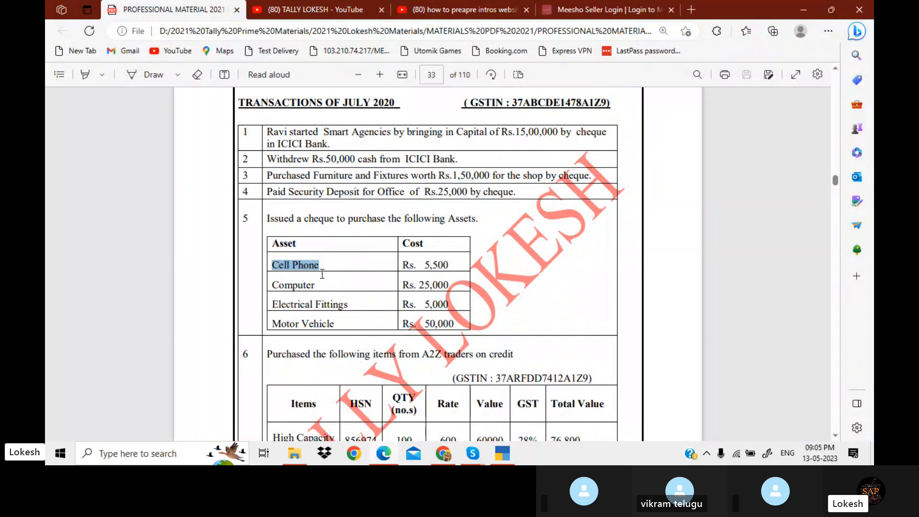
{"action": "key", "text": "alt+Tab"}
{"action": "key", "text": "alt+c"}
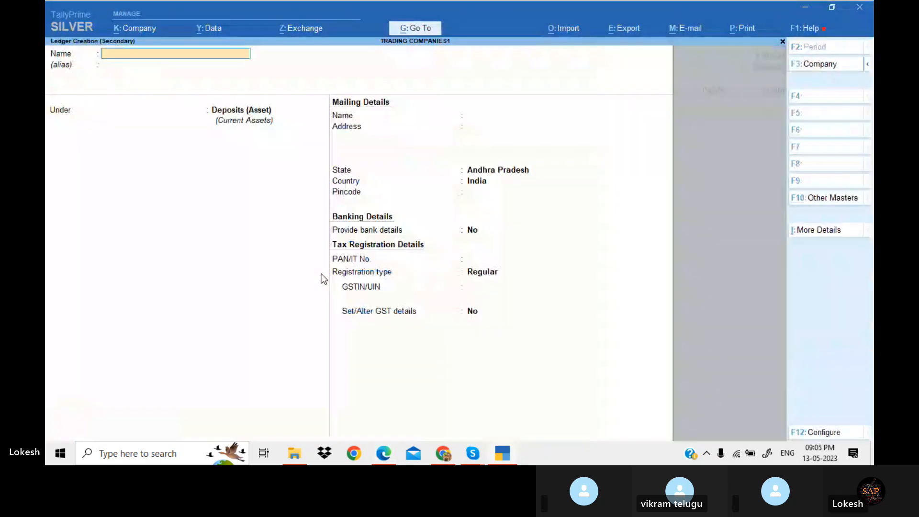
{"action": "key", "text": "ctrl+v"}
{"action": "key", "text": "Return"}
{"action": "key", "text": "Return"}
{"action": "type", "text": "Fixed Assets"}
{"action": "key", "text": "Return"}
{"action": "key", "text": "Return"}
{"action": "key", "text": "Return"}
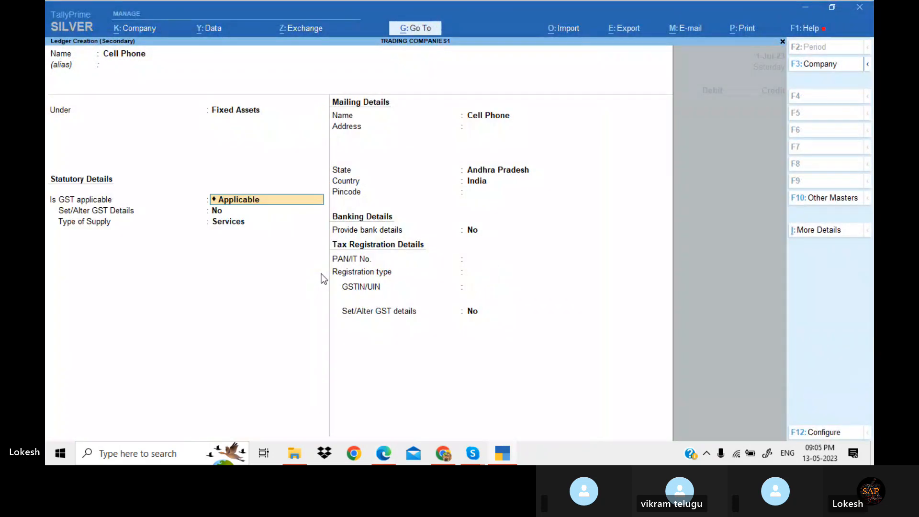
{"action": "key", "text": "Return"}
{"action": "key", "text": "Return"}
{"action": "key", "text": "Return"}
{"action": "key", "text": "Return"}
{"action": "key", "text": "Return"}
{"action": "key", "text": "Return"}
{"action": "key", "text": "Return"}
{"action": "key", "text": "ctrl+a"}
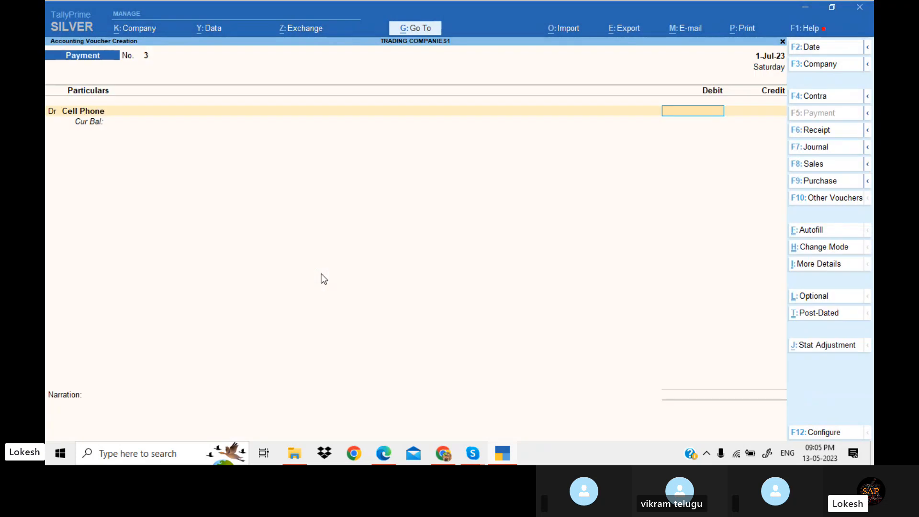
Debit Cell Phone 5,500 in the new payment voucher and add another debit line
{"action": "key", "text": "alt+Tab"}
{"action": "key", "text": "alt+Tab"}
{"action": "type", "text": "55"}
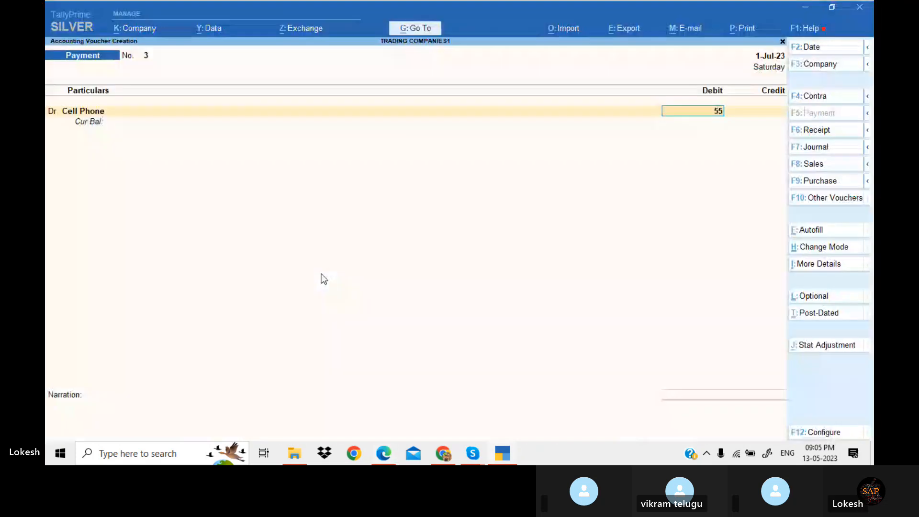
{"action": "type", "text": "00"}
{"action": "key", "text": "Return"}
{"action": "key", "text": "Return"}
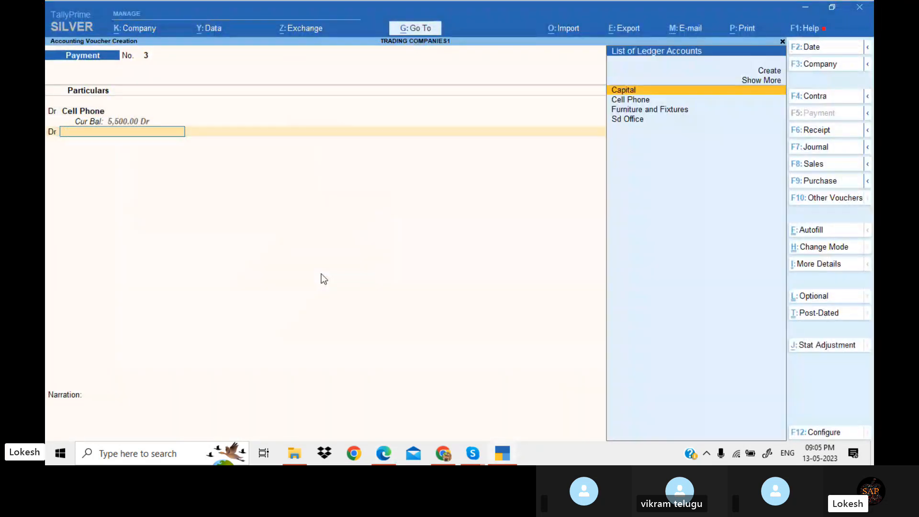
Copy Computer from the exercise and create a Computer ledger under Fixed Assets
{"action": "key", "text": "alt+c"}
{"action": "key", "text": "alt+Tab"}
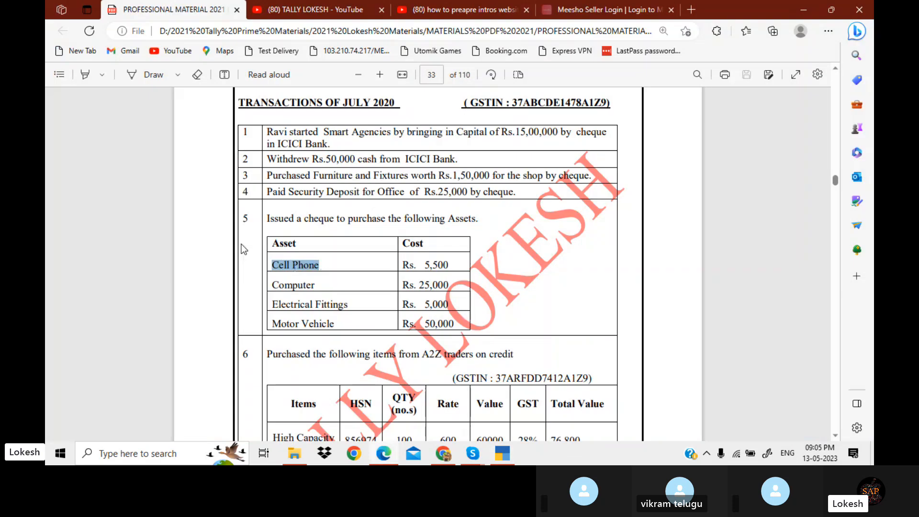
{"action": "left_click_drag", "start_coordinate": [272, 286], "coordinate": [318, 286]}
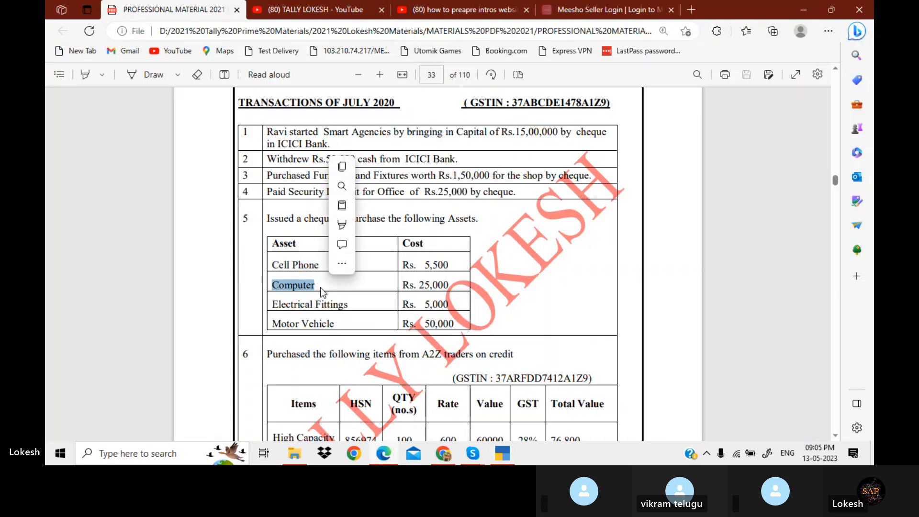
{"action": "key", "text": "ctrl+c"}
{"action": "key", "text": "alt+Tab"}
{"action": "key", "text": "ctrl+v"}
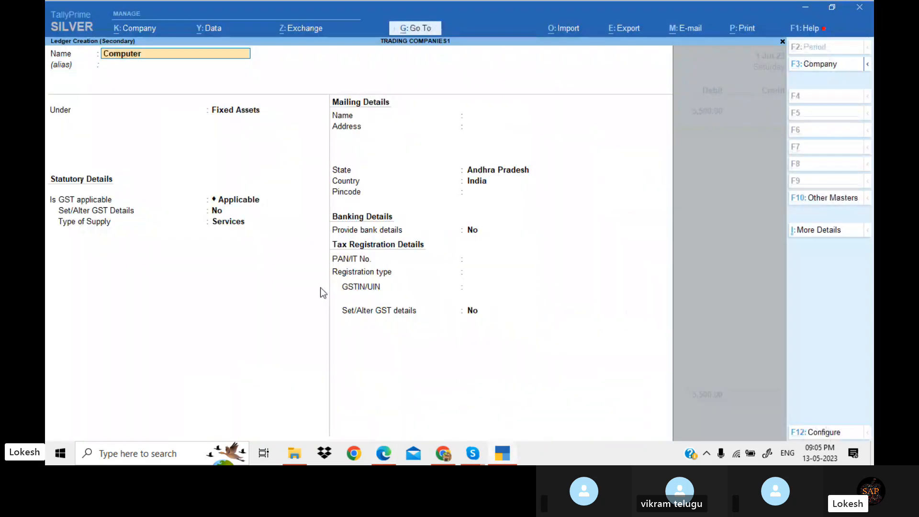
{"action": "key", "text": "Return"}
{"action": "key", "text": "Return"}
{"action": "key", "text": "Return"}
{"action": "key", "text": "Return"}
{"action": "key", "text": "Return"}
{"action": "key", "text": "Return"}
{"action": "key", "text": "Return"}
{"action": "key", "text": "Return"}
{"action": "key", "text": "Return"}
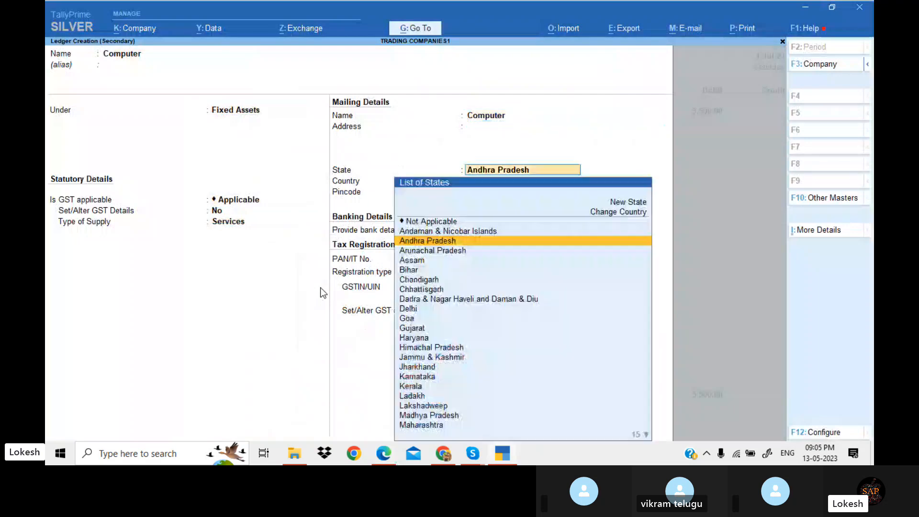
{"action": "key", "text": "Return"}
{"action": "key", "text": "Return"}
{"action": "key", "text": "Return"}
{"action": "key", "text": "Return"}
Debit Computer 25,000 in the payment voucher
{"action": "key", "text": "Return"}
{"action": "key", "text": "alt+Tab"}
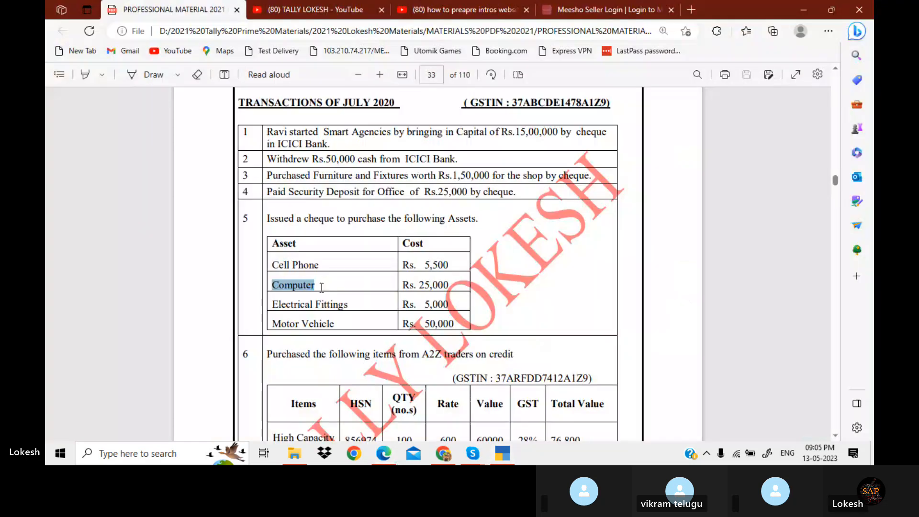
{"action": "key", "text": "alt+Tab"}
{"action": "type", "text": "25000"}
Add a debit line and create an Electrical Fittings ledger under Fixed Assets using the name copied from the exercise
{"action": "key", "text": "Return"}
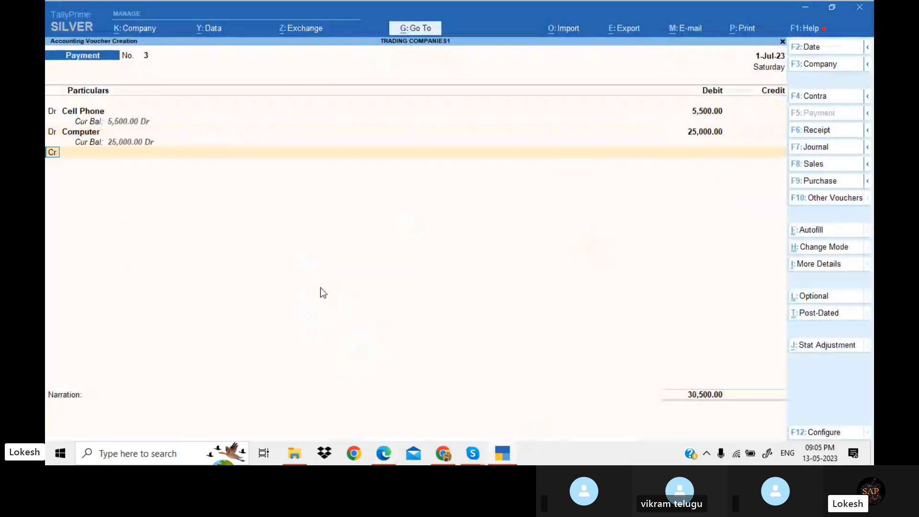
{"action": "type", "text": "d"}
{"action": "key", "text": "Return"}
{"action": "key", "text": "alt+c"}
{"action": "key", "text": "alt+Tab"}
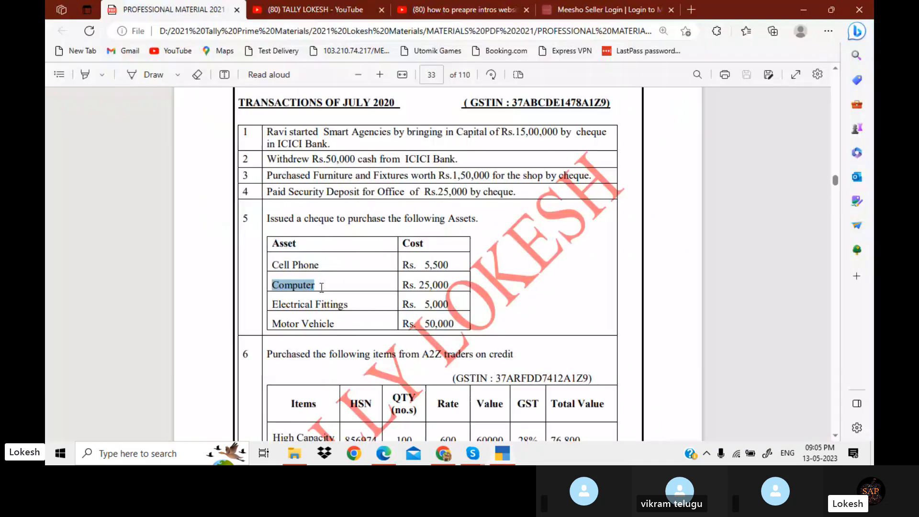
{"action": "left_click_drag", "start_coordinate": [271, 303], "coordinate": [365, 315]}
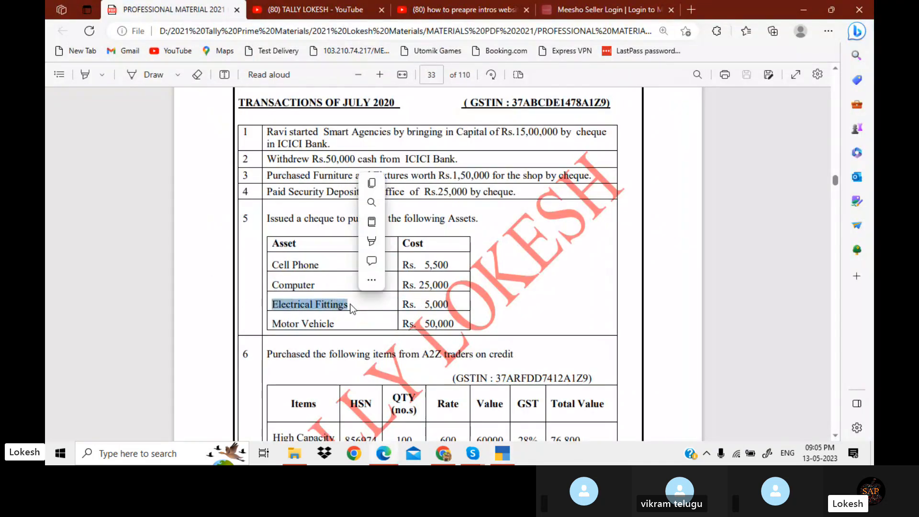
{"action": "key", "text": "ctrl+c"}
{"action": "key", "text": "alt+Tab"}
{"action": "key", "text": "ctrl+v"}
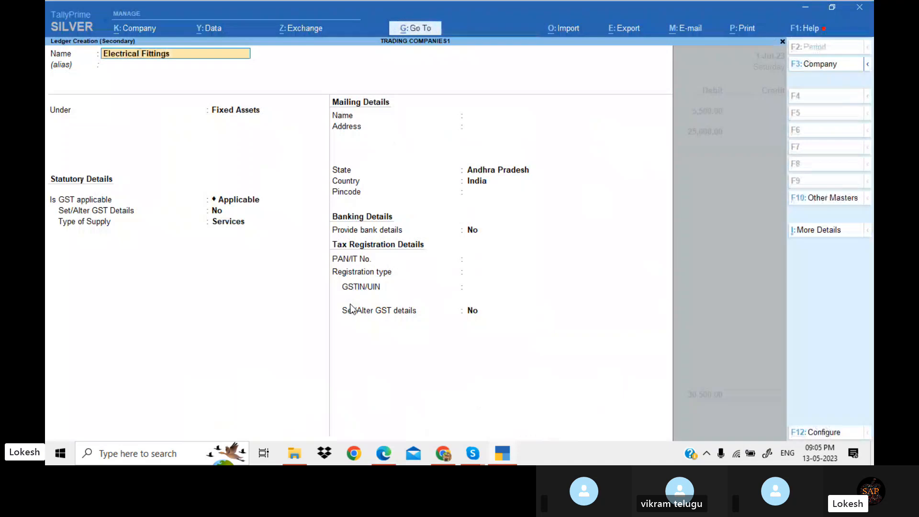
{"action": "key", "text": "Return"}
{"action": "key", "text": "Return"}
{"action": "key", "text": "Return"}
{"action": "key", "text": "Return"}
{"action": "key", "text": "Return"}
{"action": "key", "text": "Return"}
{"action": "key", "text": "Return"}
{"action": "key", "text": "Return"}
{"action": "key", "text": "Return"}
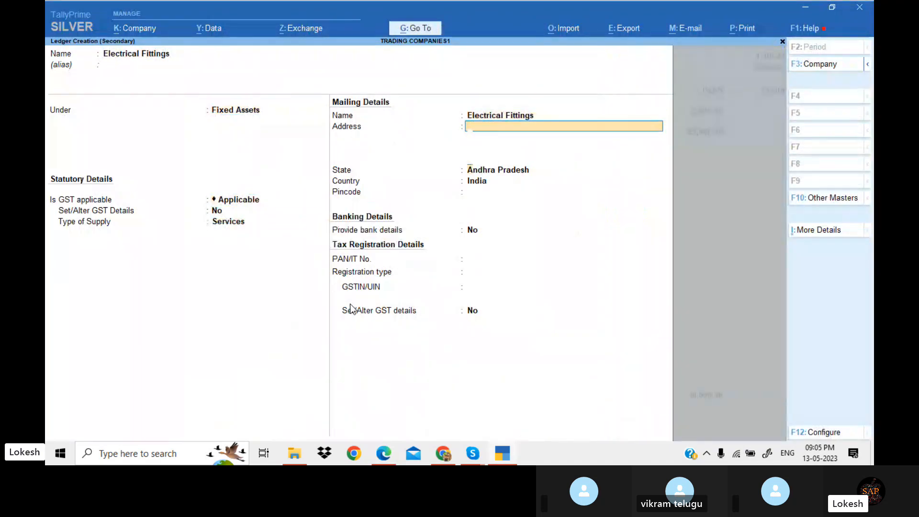
{"action": "key", "text": "Return"}
{"action": "key", "text": "Return"}
{"action": "key", "text": "Return"}
{"action": "key", "text": "Return"}
Debit Electrical Fittings 5,000 and add another debit line
{"action": "key", "text": "Return"}
{"action": "key", "text": "alt+Tab"}
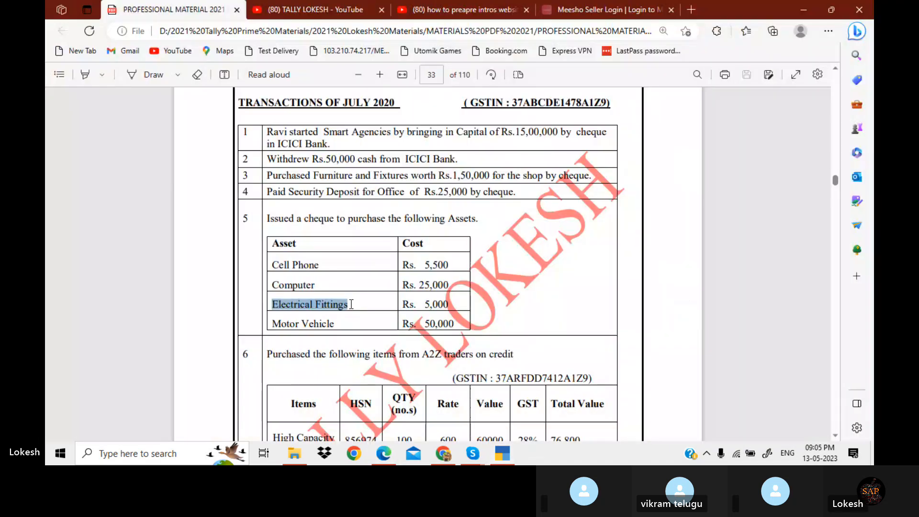
{"action": "key", "text": "alt+Tab"}
{"action": "type", "text": "5000"}
{"action": "key", "text": "Return"}
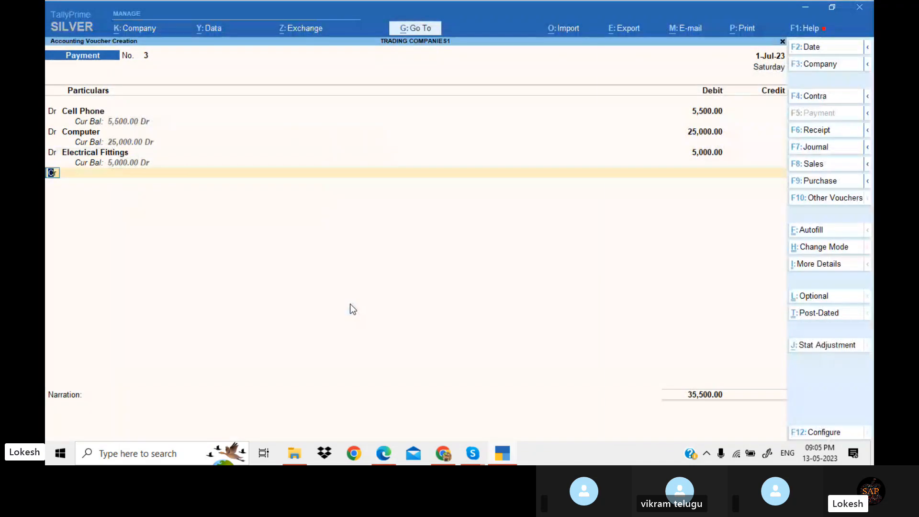
{"action": "key", "text": "Return"}
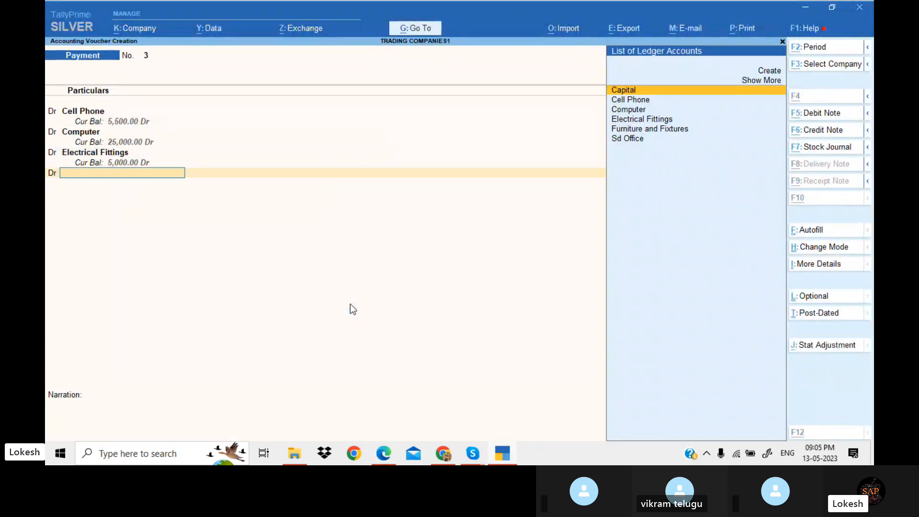
Copy Motor Vehicle from the exercise and create a Motor Vehicle ledger under Fixed Assets
{"action": "key", "text": "alt+c"}
{"action": "key", "text": "alt+Tab"}
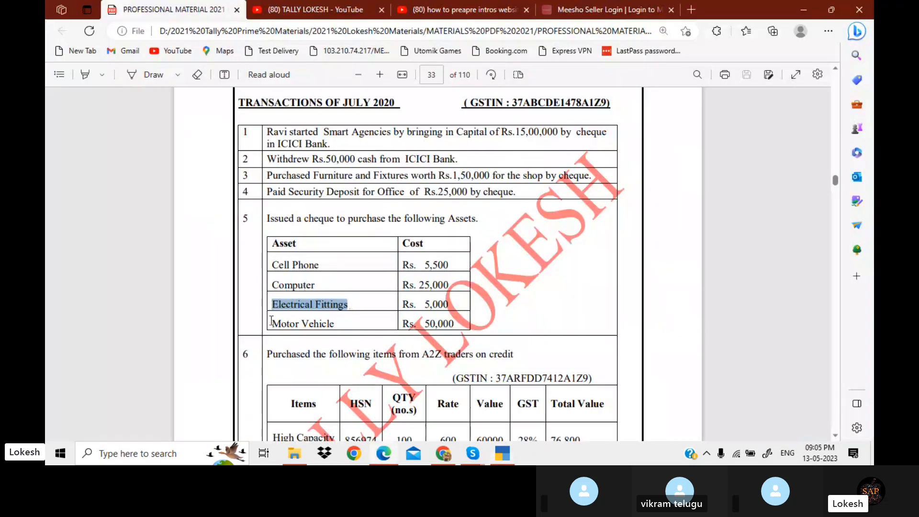
{"action": "left_click_drag", "start_coordinate": [271, 321], "coordinate": [336, 315]}
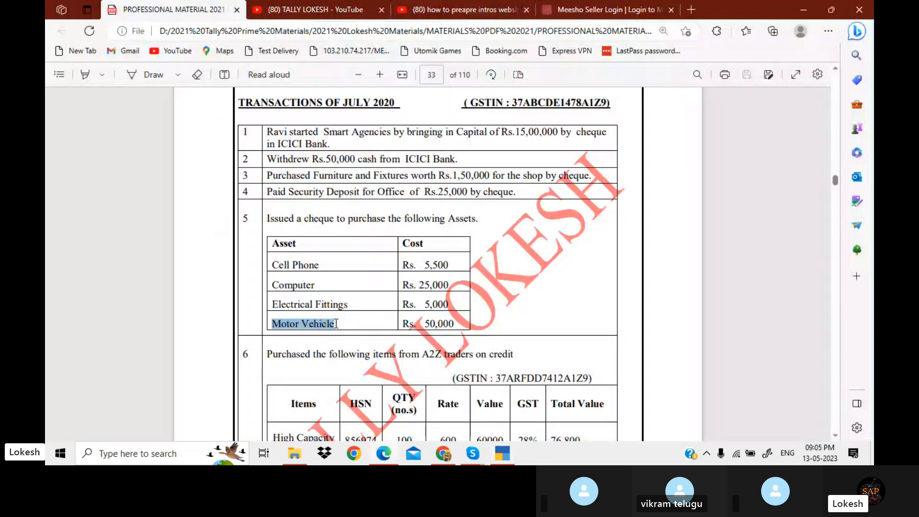
{"action": "key", "text": "ctrl+c"}
{"action": "key", "text": "alt+Tab"}
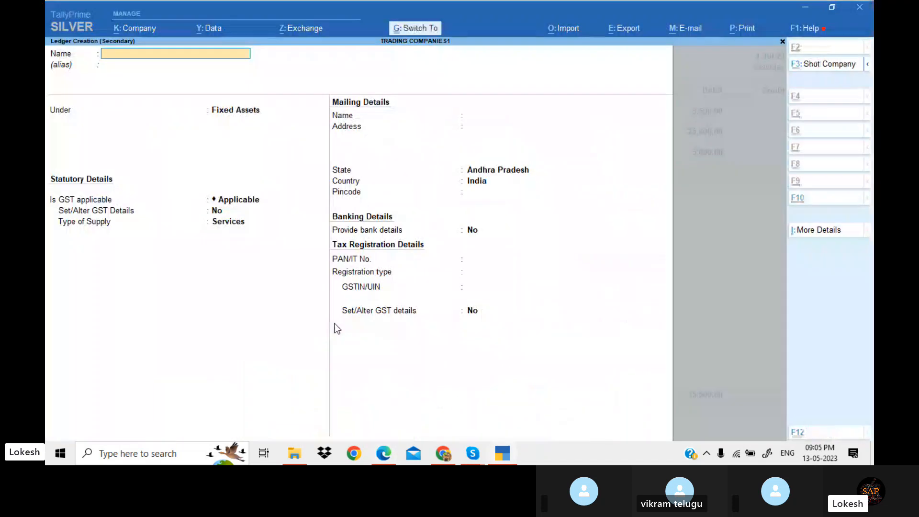
{"action": "key", "text": "ctrl+alt+v"}
{"action": "key", "text": "Return"}
{"action": "key", "text": "Return"}
{"action": "key", "text": "Return"}
{"action": "key", "text": "Return"}
{"action": "key", "text": "Return"}
{"action": "key", "text": "Return"}
{"action": "key", "text": "Return"}
{"action": "key", "text": "Return"}
{"action": "key", "text": "Return"}
{"action": "key", "text": "Return"}
{"action": "key", "text": "Return"}
{"action": "key", "text": "Return"}
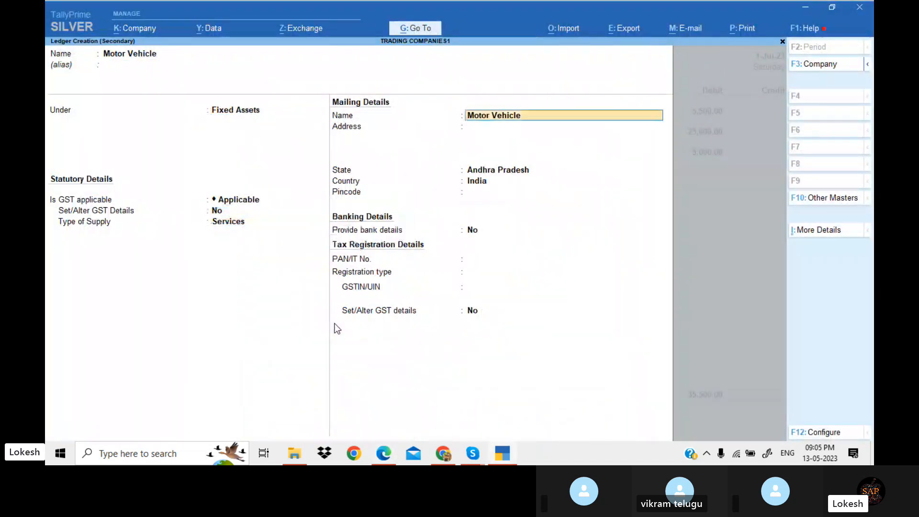
{"action": "key", "text": "Return"}
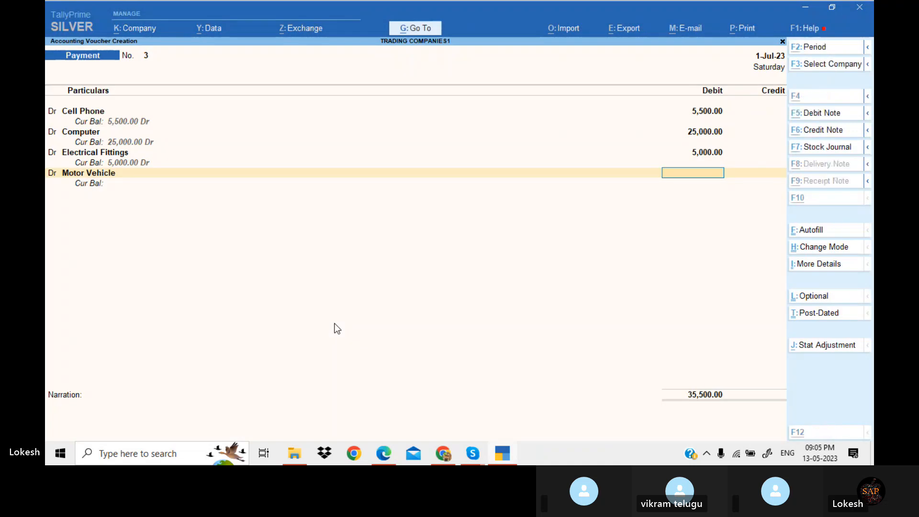
Debit Motor Vehicle 50,000 in the payment voucher
{"action": "key", "text": "alt+Tab"}
Credit Icici Bank for the 85,500 total as a cheque and save the payment voucher
{"action": "key", "text": "alt+Tab"}
{"action": "type", "text": "50000"}
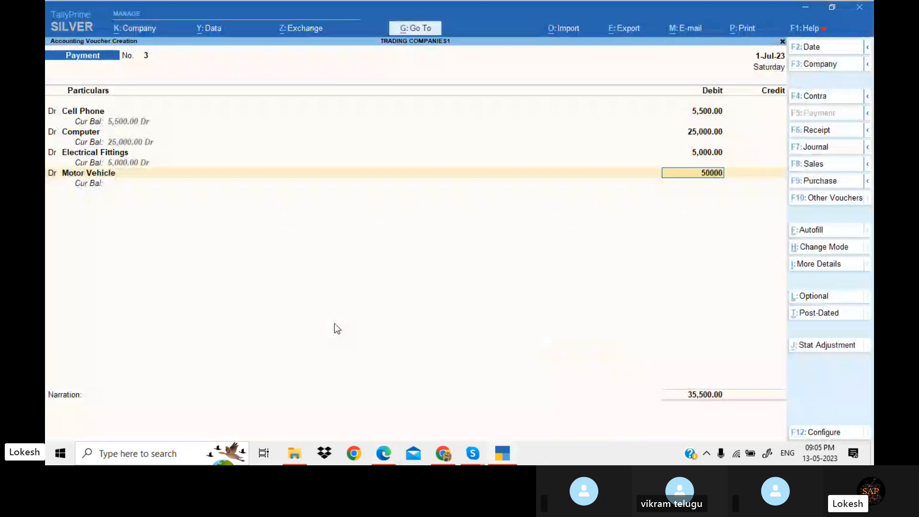
{"action": "key", "text": "Return"}
{"action": "key", "text": "alt+Tab"}
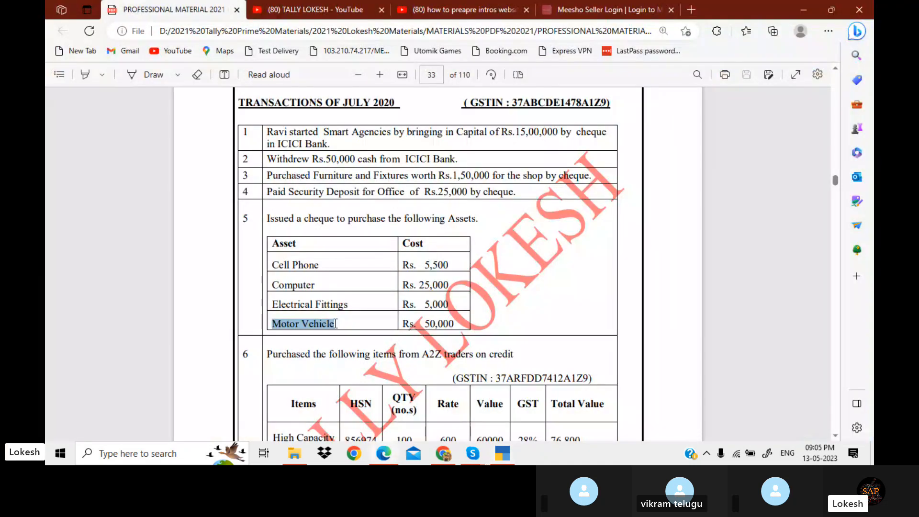
{"action": "key", "text": "alt+Tab"}
{"action": "type", "text": "i"}
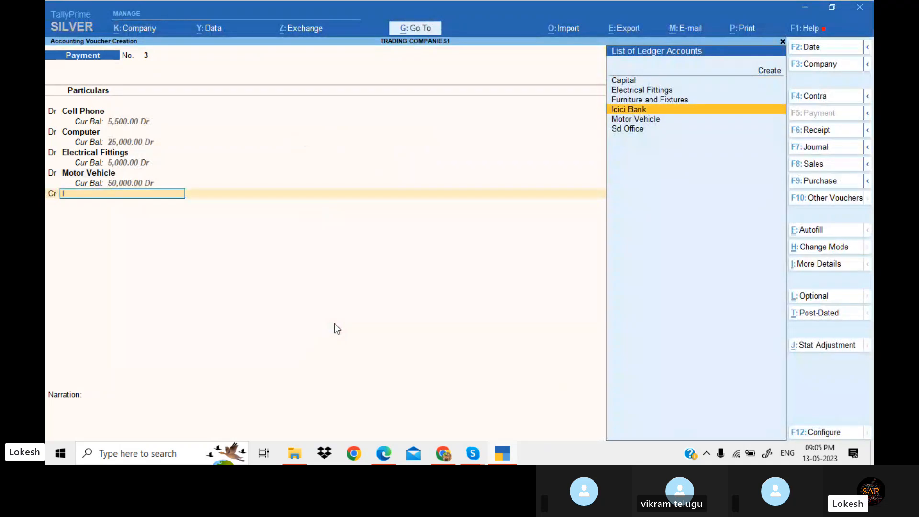
{"action": "key", "text": "Return"}
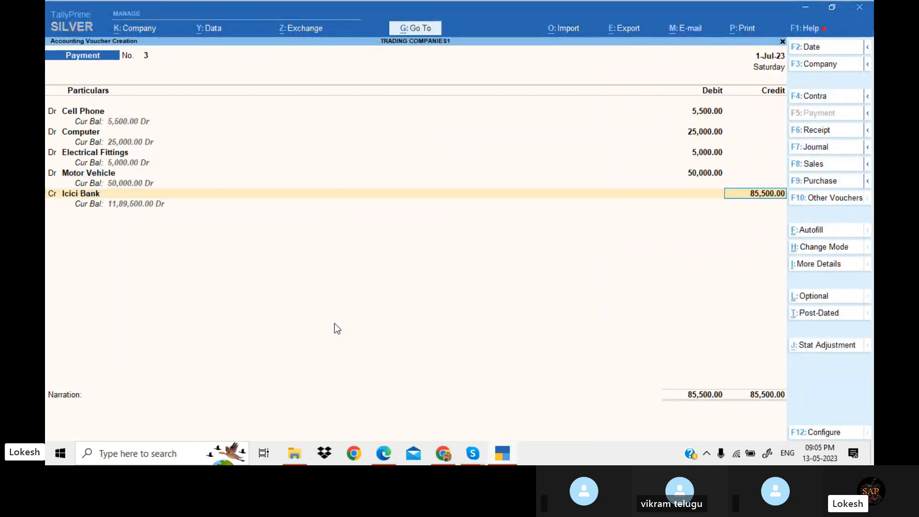
{"action": "key", "text": "Return"}
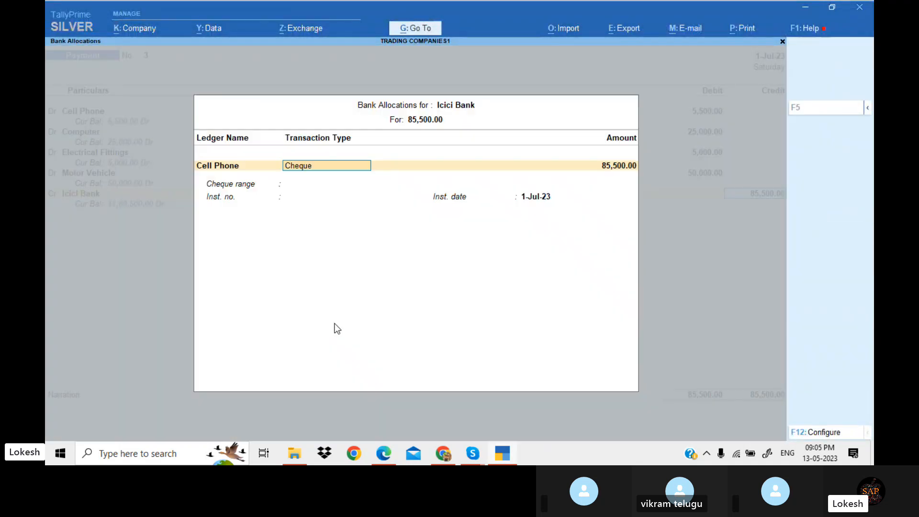
{"action": "key", "text": "Return"}
{"action": "key", "text": "Return"}
{"action": "key", "text": "Return"}
{"action": "key", "text": "Return"}
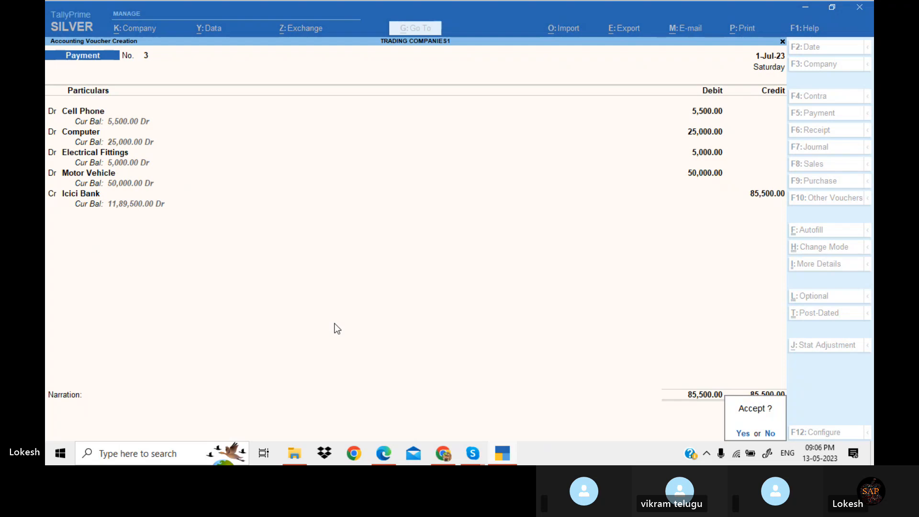
{"action": "key", "text": "Return"}
Review transaction 6 in the exercise and open a Purchase voucher, leaving the supplier invoice blank
{"action": "key", "text": "alt+Tab"}
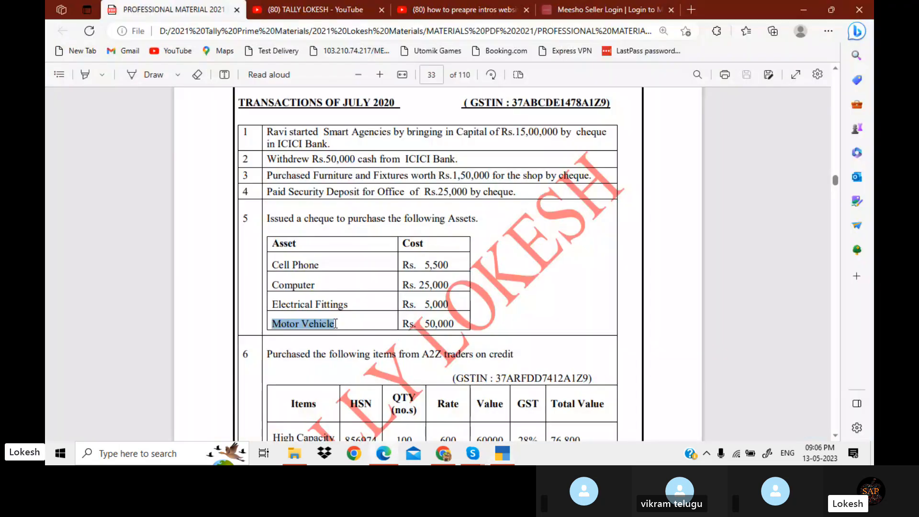
{"action": "scroll", "coordinate": [336, 323], "scroll_direction": "down", "scroll_amount": 3}
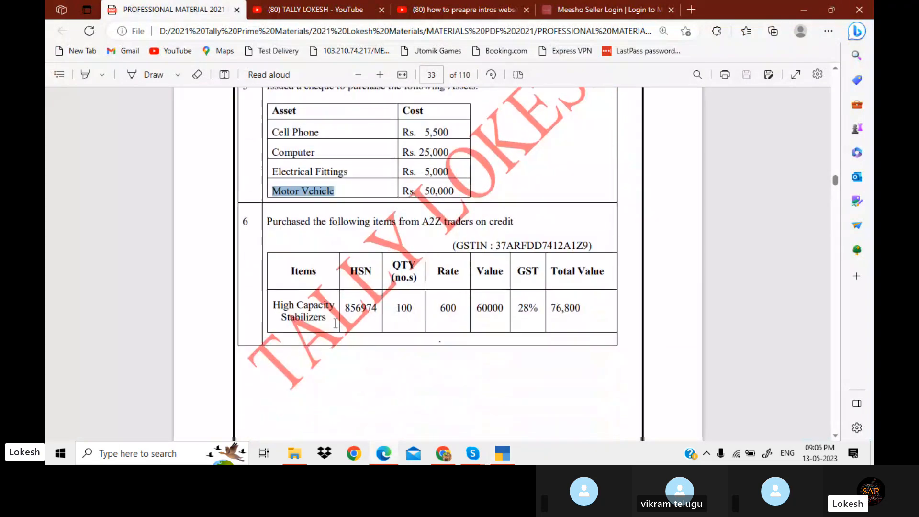
{"action": "key", "text": "alt+Tab"}
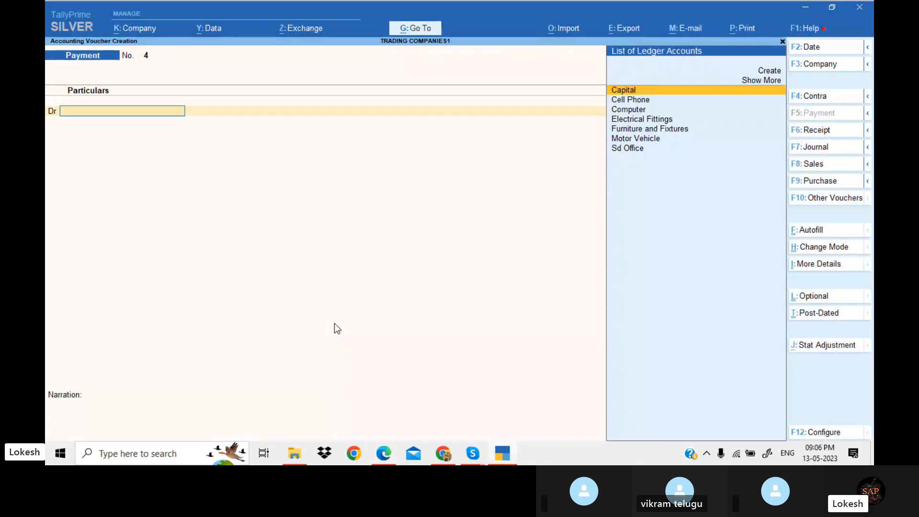
{"action": "left_click", "coordinate": [826, 180]}
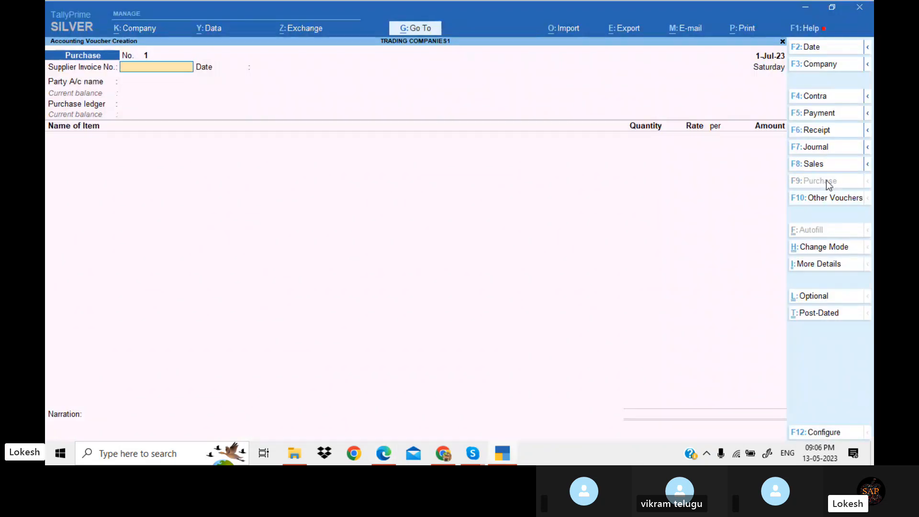
{"action": "key", "text": "Return"}
{"action": "key", "text": "Return"}
Create a party ledger named A2Z traders, copied from the exercise, under Sundry Creditors
{"action": "key", "text": "alt+c"}
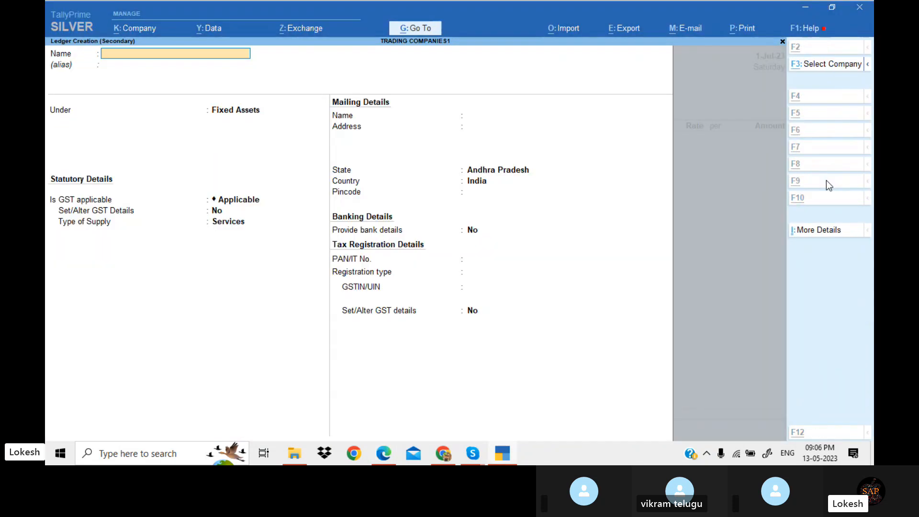
{"action": "key", "text": "alt+Tab"}
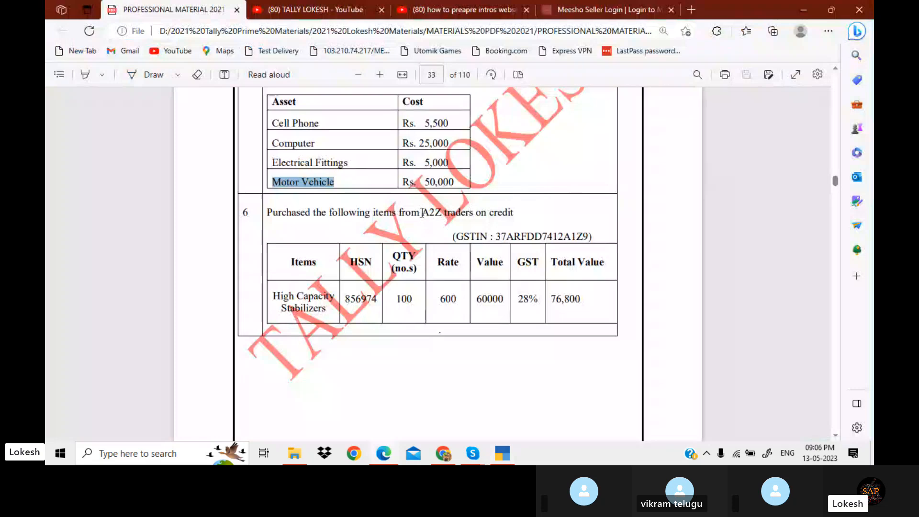
{"action": "left_click_drag", "start_coordinate": [422, 214], "coordinate": [474, 221]}
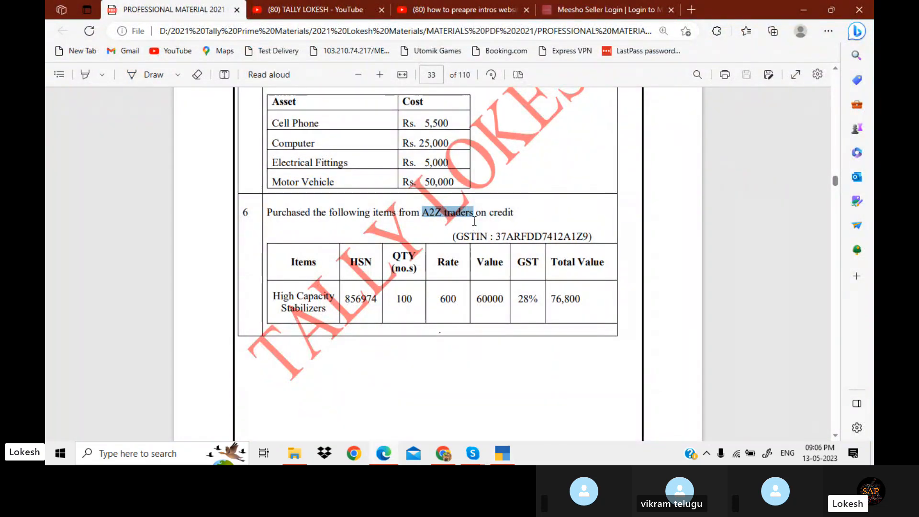
{"action": "key", "text": "alt+Tab"}
{"action": "key", "text": "Return"}
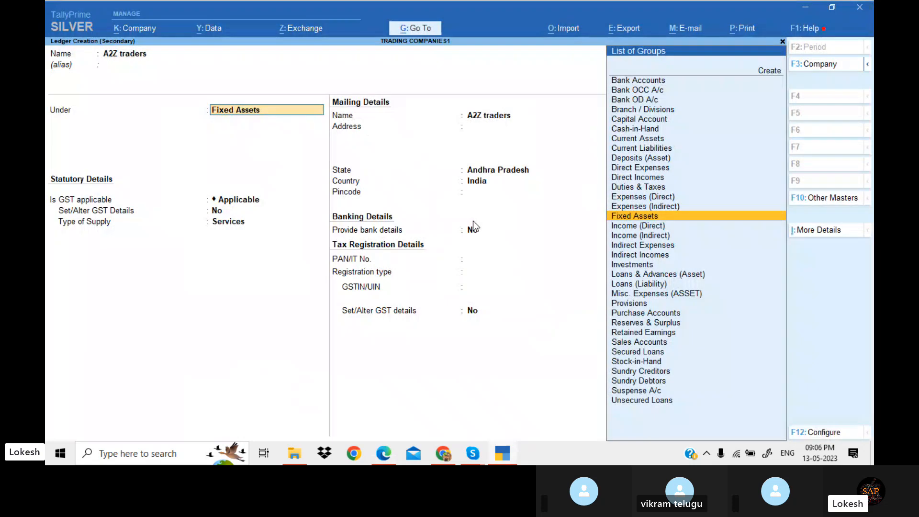
{"action": "type", "text": "Sun"}
{"action": "key", "text": "Return"}
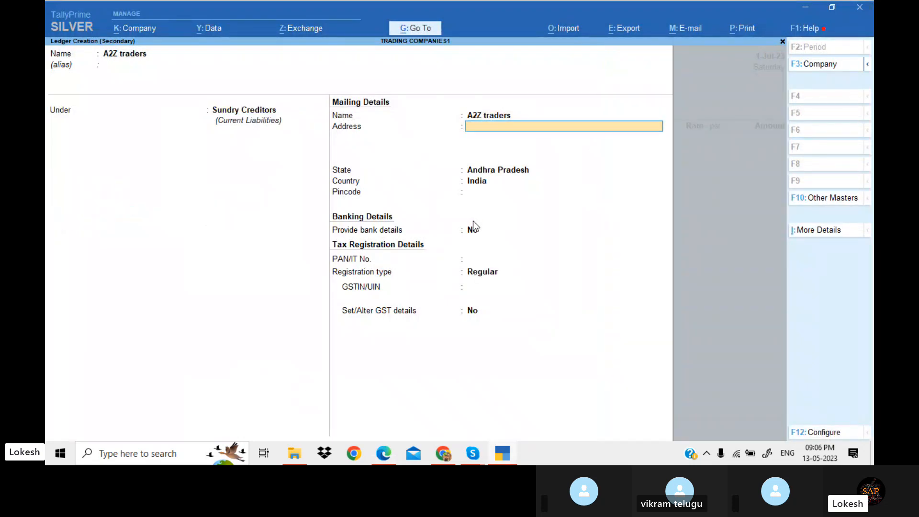
Paste the supplier's GSTIN from the exercise into the A2Z traders ledger, save it and skip the receipt details
{"action": "key", "text": "Return"}
{"action": "key", "text": "Return"}
{"action": "key", "text": "Return"}
{"action": "key", "text": "Return"}
{"action": "key", "text": "Return"}
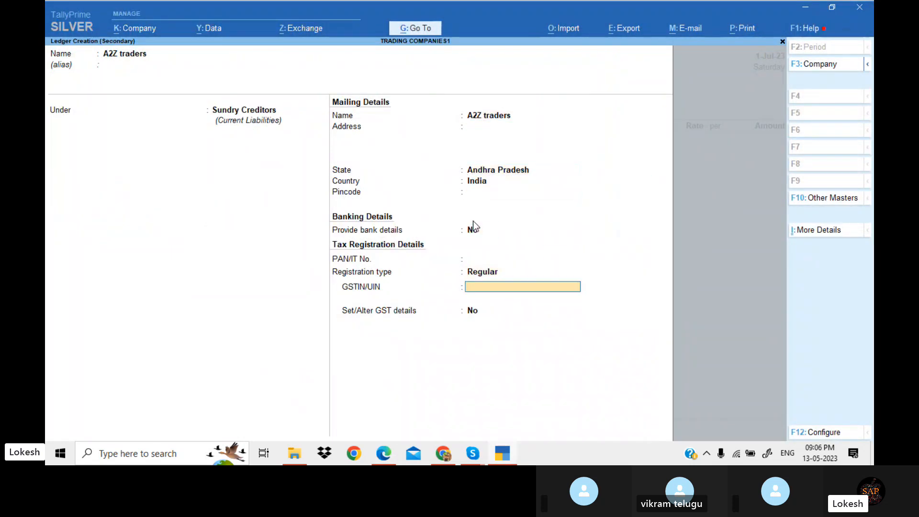
{"action": "key", "text": "alt+Tab"}
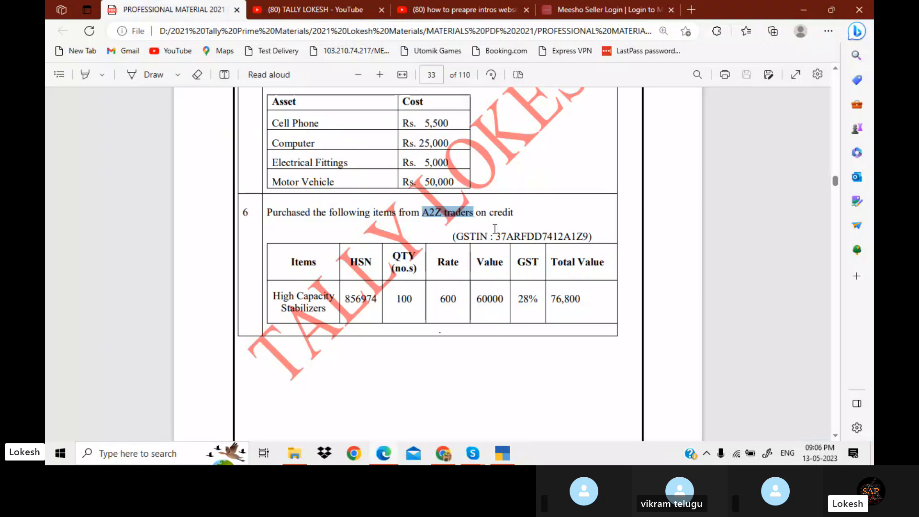
{"action": "left_click_drag", "start_coordinate": [495, 228], "coordinate": [589, 241]}
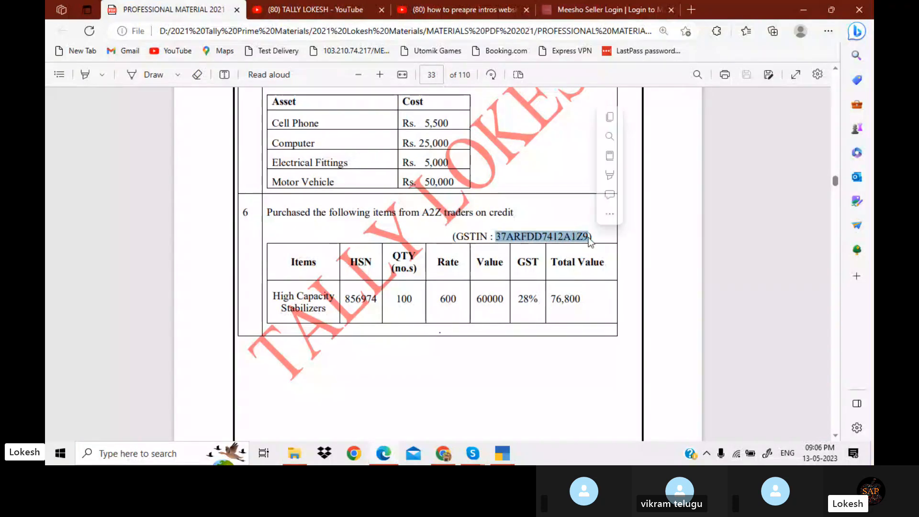
{"action": "key", "text": "ctrl+c"}
{"action": "key", "text": "alt+Tab"}
{"action": "key", "text": "ctrl+alt+v"}
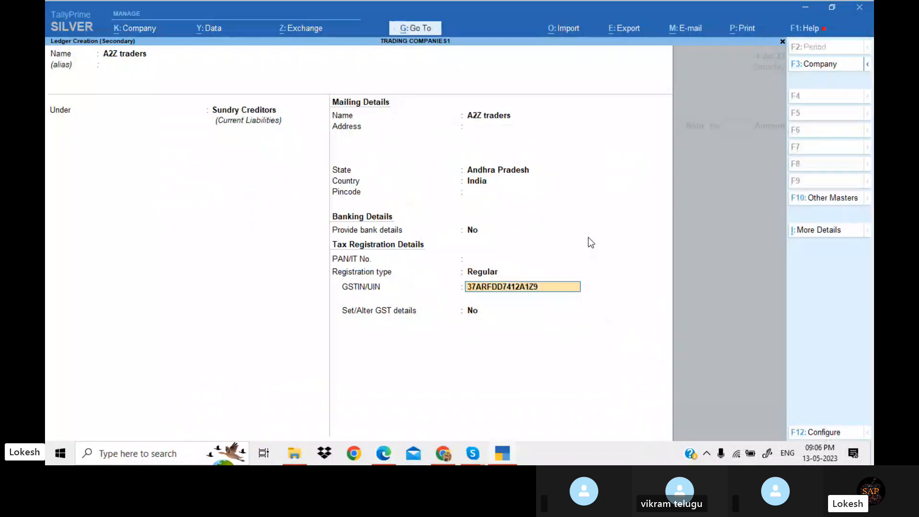
{"action": "key", "text": "Return"}
{"action": "key", "text": "Return"}
{"action": "key", "text": "Return"}
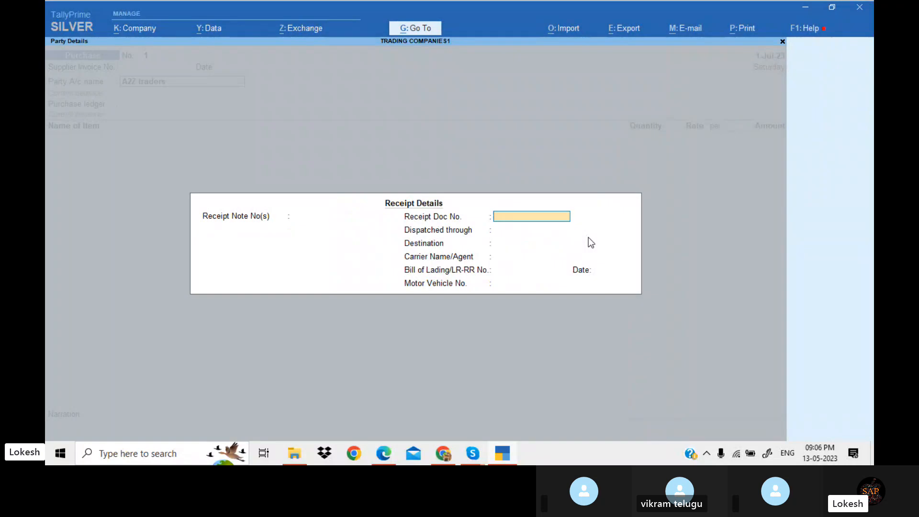
{"action": "key", "text": "Return"}
{"action": "key", "text": "Return"}
{"action": "key", "text": "Return"}
{"action": "key", "text": "Return"}
{"action": "key", "text": "Return"}
{"action": "key", "text": "Return"}
{"action": "key", "text": "Return"}
{"action": "key", "text": "Return"}
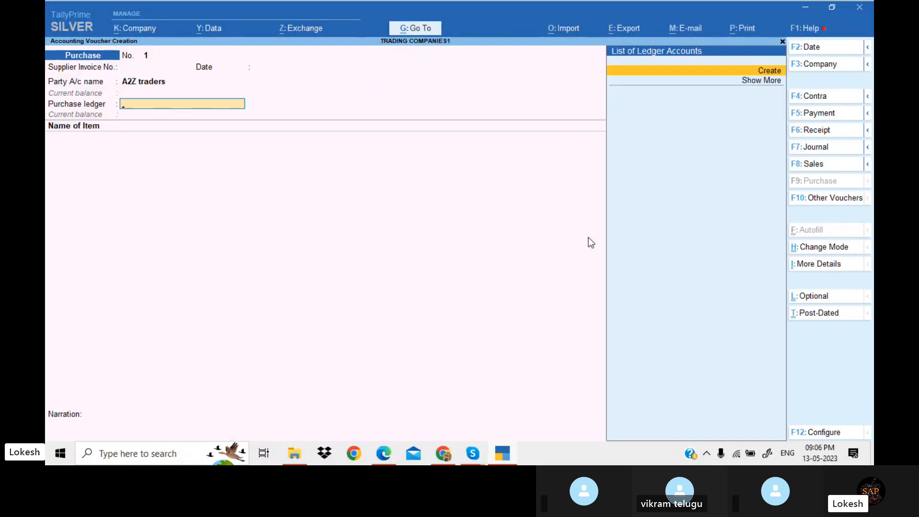
Create a Purchase ledger under Purchase Accounts with type of supply Goods as the voucher's purchase ledger
{"action": "key", "text": "Return"}
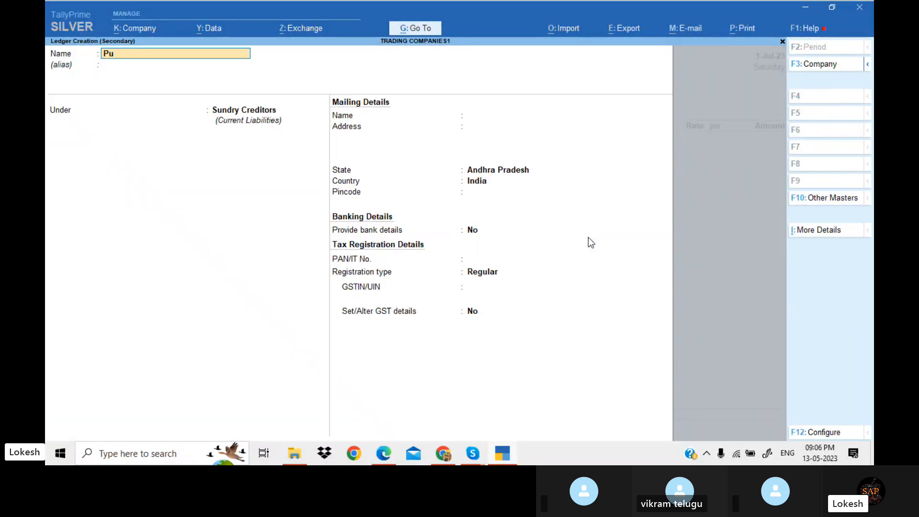
{"action": "key", "text": "Return"}
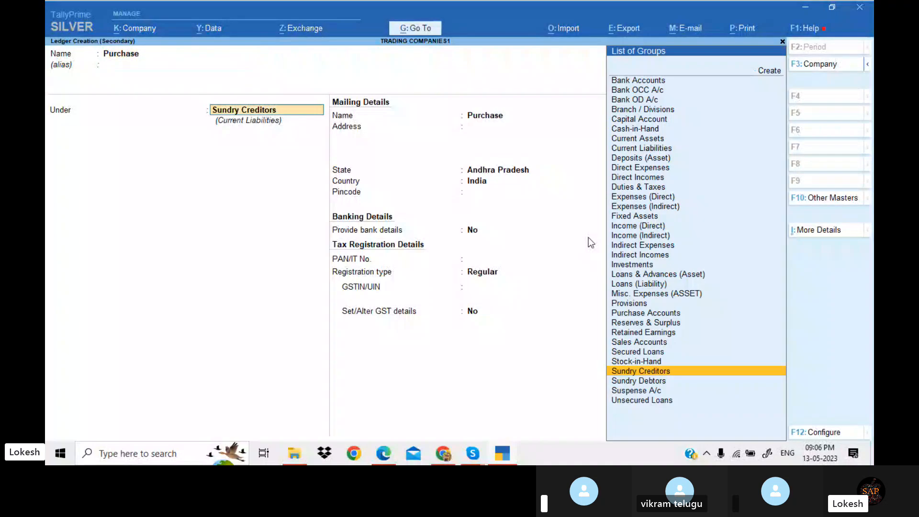
{"action": "type", "text": "Pu"}
{"action": "key", "text": "Return"}
{"action": "key", "text": "Return"}
{"action": "key", "text": "Return"}
{"action": "key", "text": "Return"}
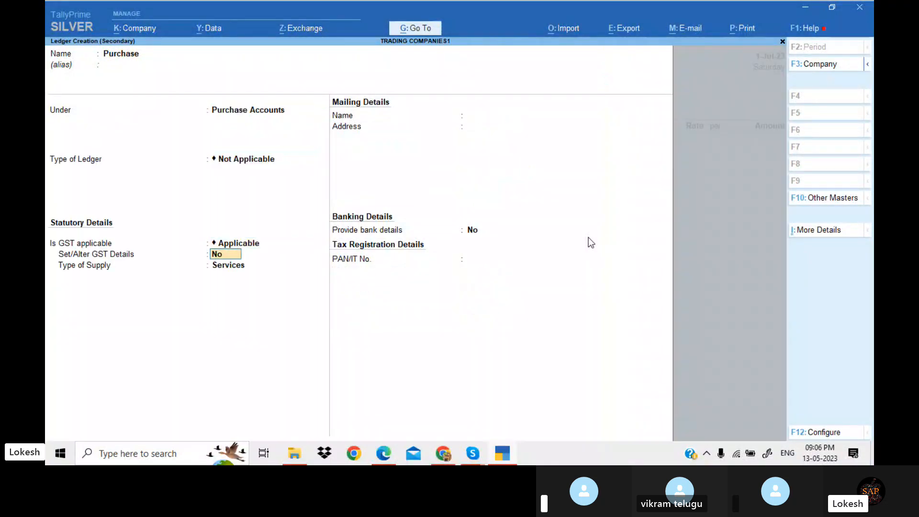
{"action": "key", "text": "Up"}
{"action": "key", "text": "Return"}
{"action": "key", "text": "Return"}
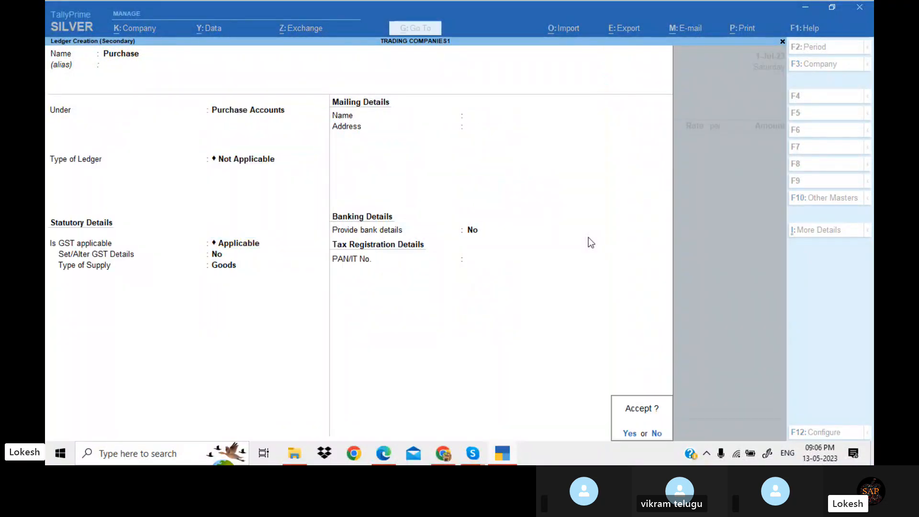
{"action": "key", "text": "Return"}
Create a stock item named Hich Capacity Stabilizers from the purchase voucher's item line
{"action": "key", "text": "alt+Tab"}
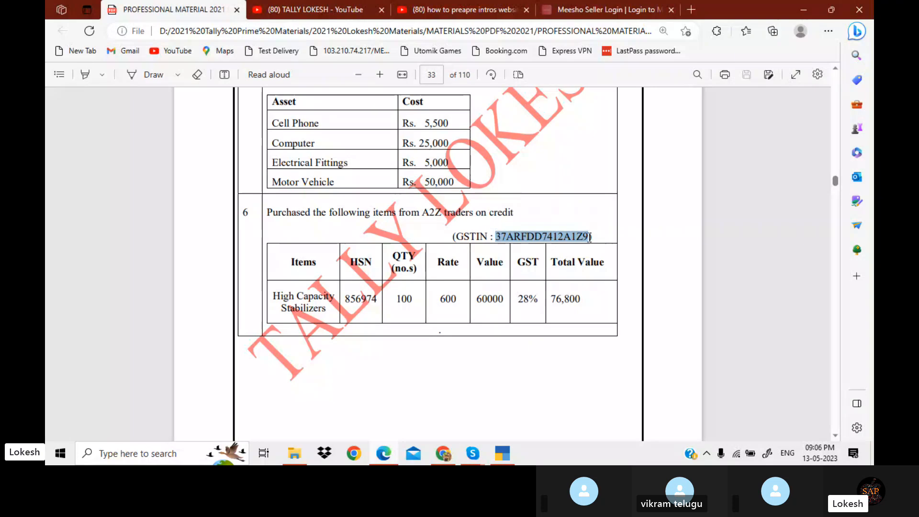
{"action": "key", "text": "alt+Tab"}
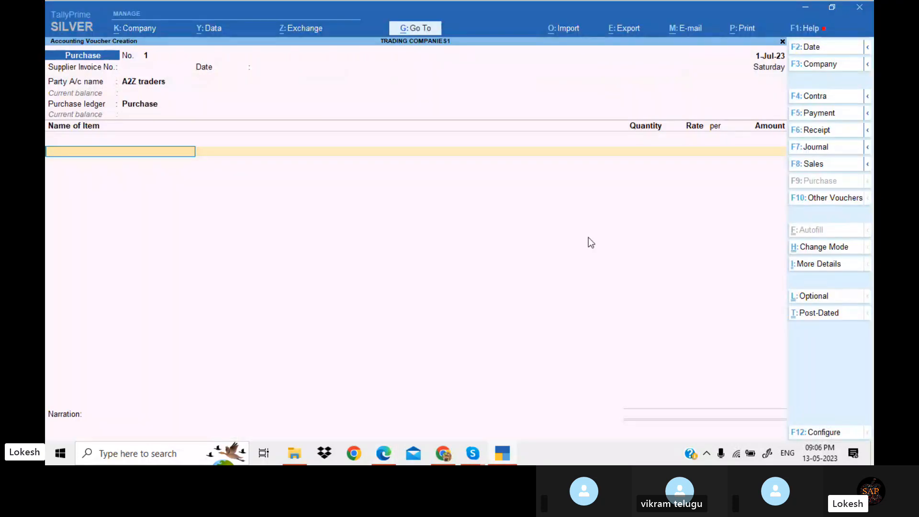
{"action": "key", "text": "alt+c"}
{"action": "type", "text": "Hich Capacity Stabilizers"}
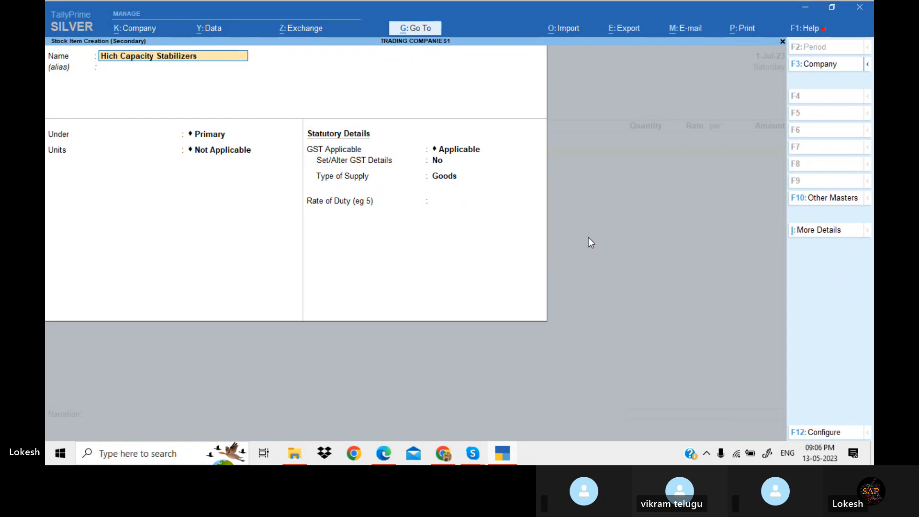
{"action": "key", "text": "Return"}
{"action": "key", "text": "Return"}
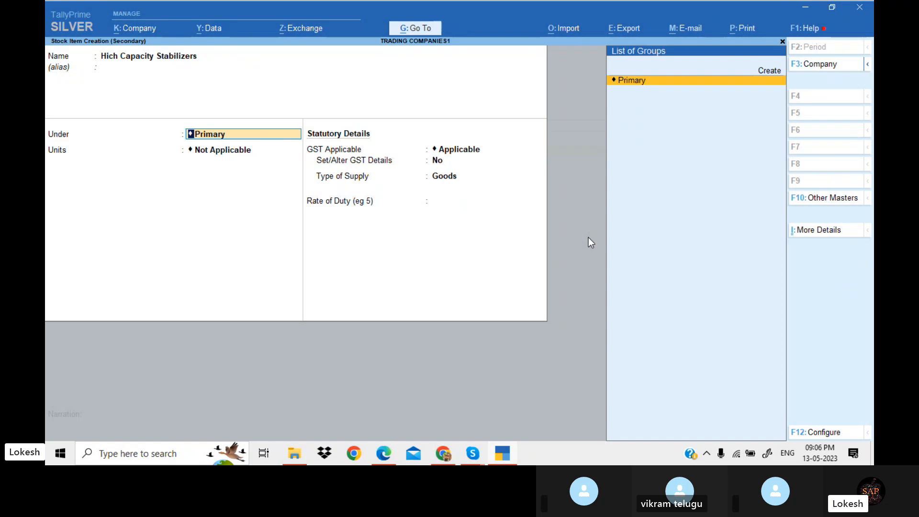
Create a stock group named Stabilizers under Primary and assign it to the new stock item
{"action": "key", "text": "alt+c"}
{"action": "type", "text": "Stabili"}
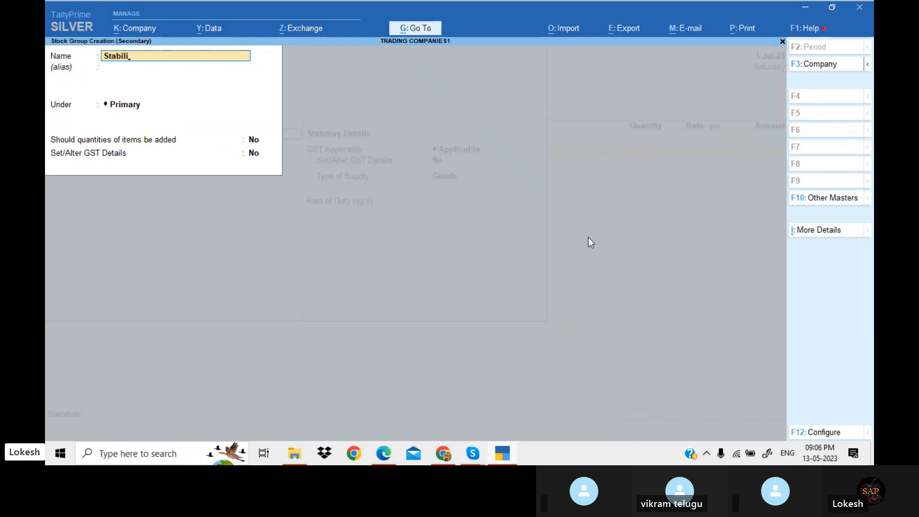
{"action": "type", "text": "zers"}
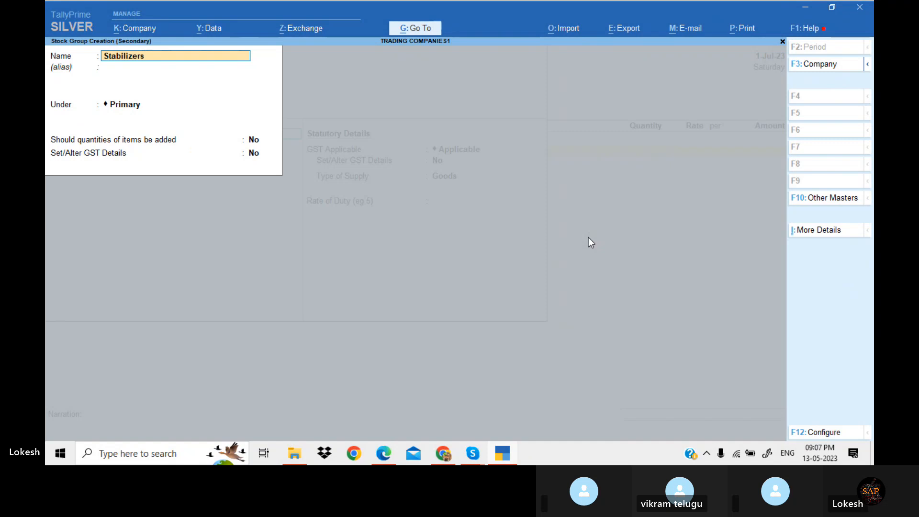
{"action": "key", "text": "Return"}
{"action": "key", "text": "Return"}
{"action": "key", "text": "Return"}
{"action": "key", "text": "Return"}
{"action": "key", "text": "Return"}
{"action": "key", "text": "Return"}
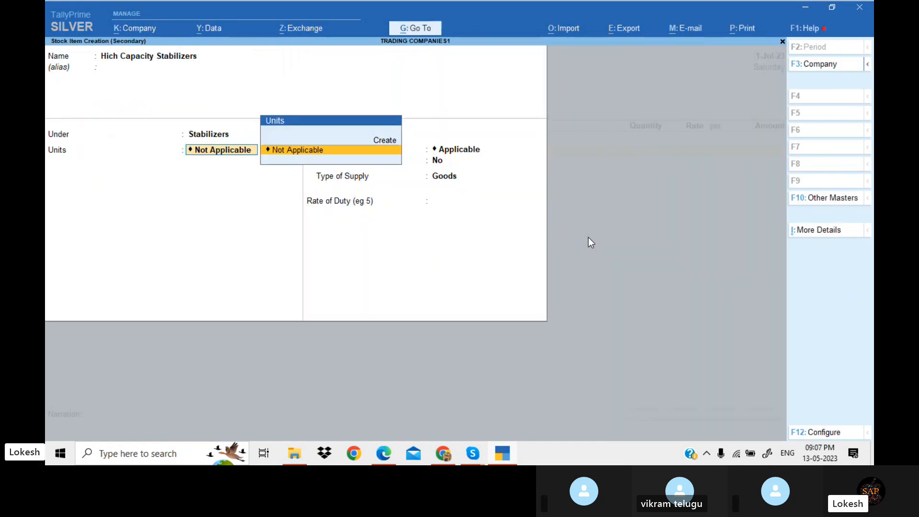
Create a simple unit with symbol nos and set it as the item's unit, leaving alternate units not applicable
{"action": "key", "text": "alt+c"}
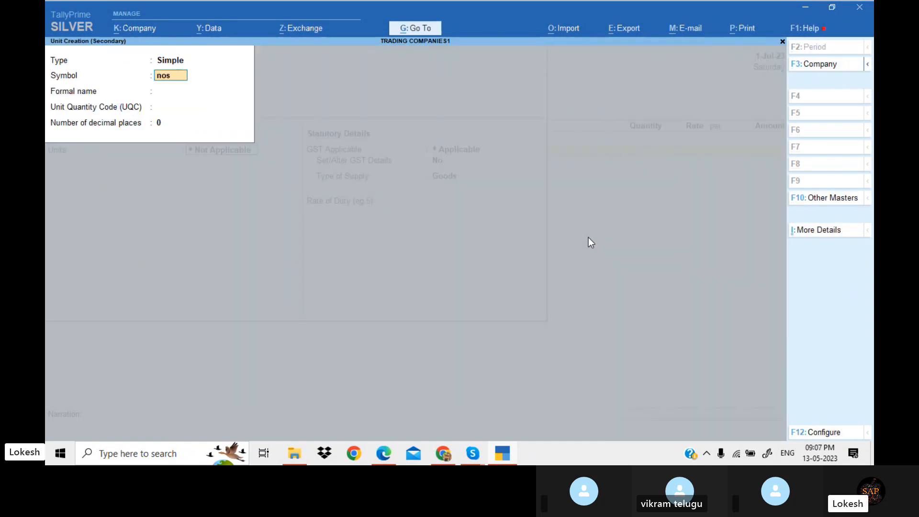
{"action": "key", "text": "Return"}
{"action": "key", "text": "Return"}
{"action": "type", "text": "nos"}
{"action": "key", "text": "Return"}
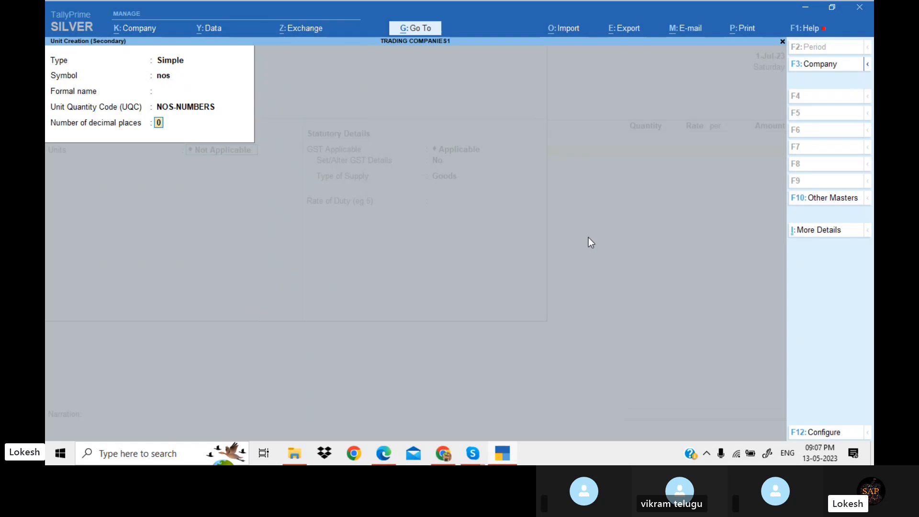
{"action": "key", "text": "Return"}
Enable GST details for the item and set the tax rate history from 1-Apr-23 with HSN/SAC 78965
{"action": "key", "text": "Return"}
{"action": "key", "text": "Return"}
{"action": "type", "text": "y"}
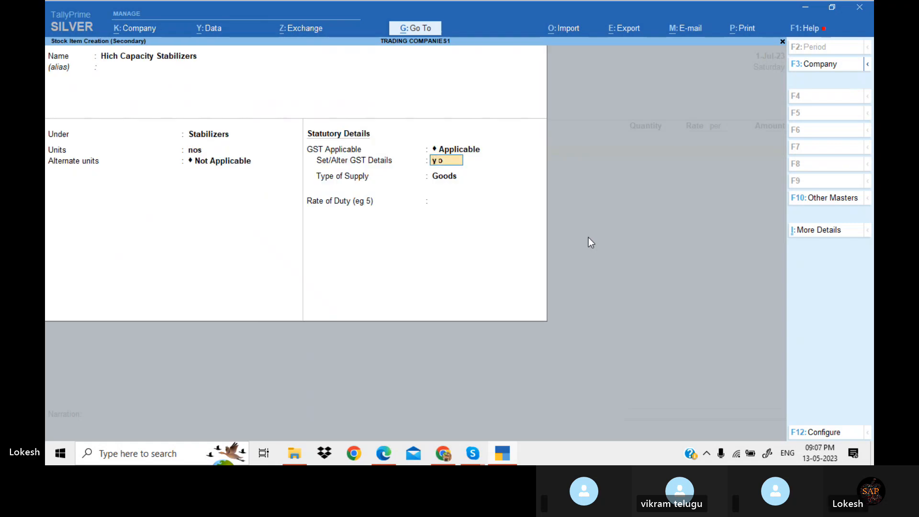
{"action": "key", "text": "Return"}
{"action": "key", "text": "alt+l"}
{"action": "type", "text": "1-4"}
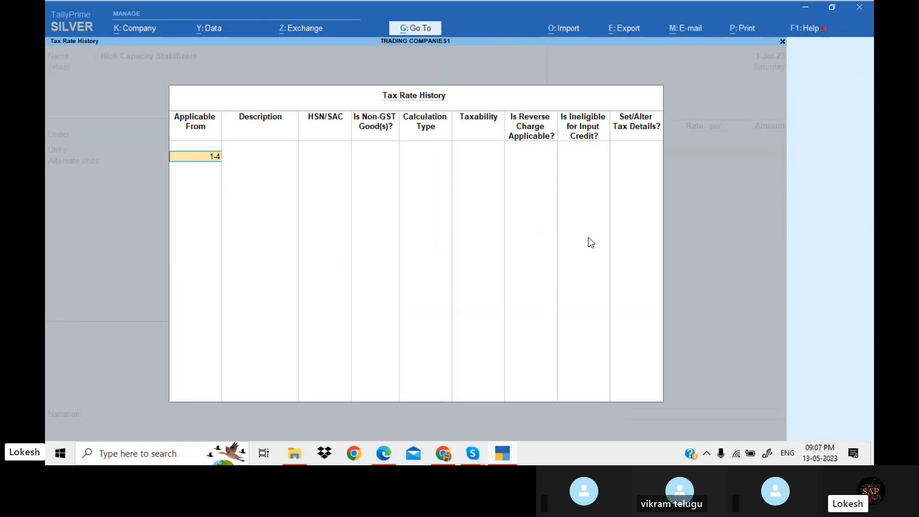
{"action": "key", "text": "Return"}
{"action": "key", "text": "Return"}
{"action": "key", "text": "alt+Tab"}
{"action": "key", "text": "alt+Tab"}
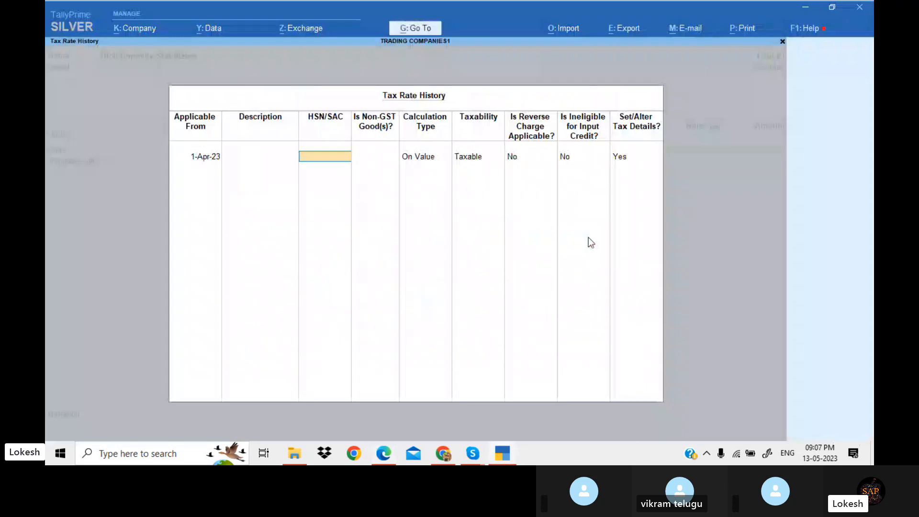
{"action": "type", "text": "78965"}
{"action": "key", "text": "Return"}
{"action": "key", "text": "Return"}
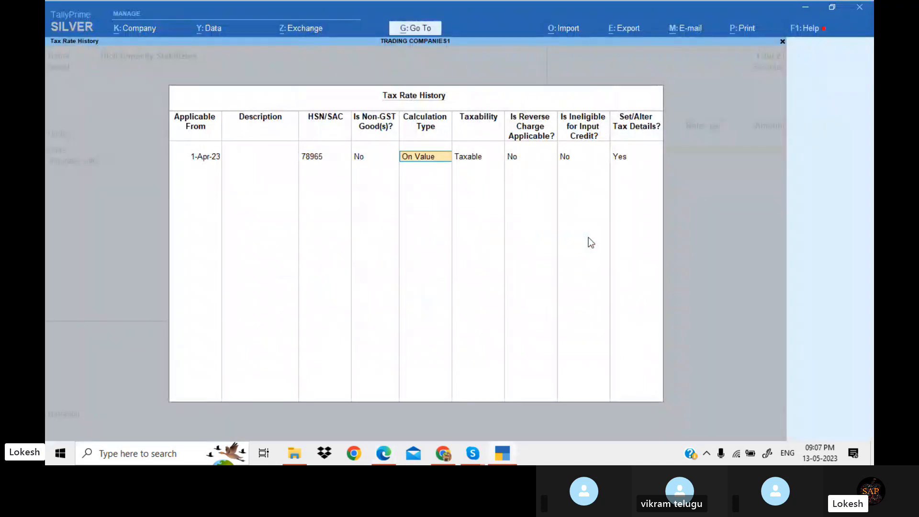
{"action": "key", "text": "Return"}
{"action": "key", "text": "Return"}
{"action": "key", "text": "Return"}
{"action": "key", "text": "Return"}
Set the item's integrated tax rate to 28% from the exercise and save the stock item
{"action": "key", "text": "Return"}
{"action": "key", "text": "alt+Tab"}
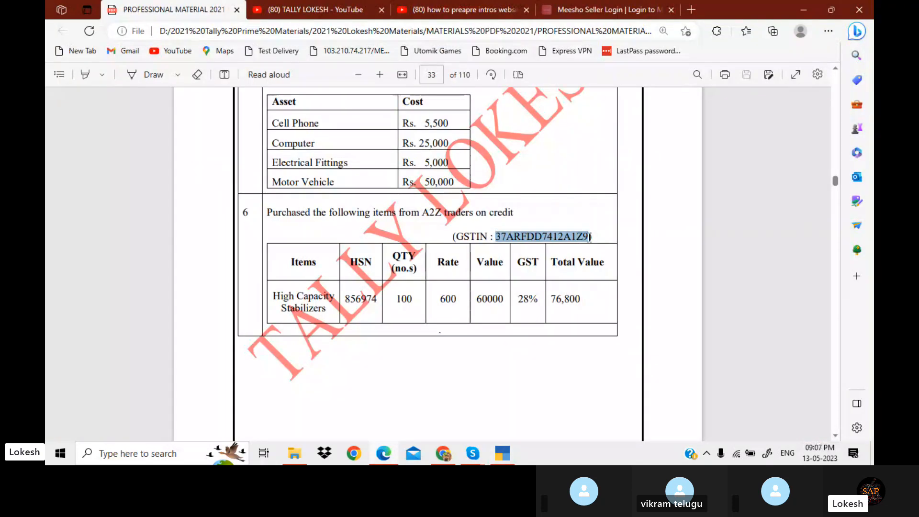
{"action": "key", "text": "alt+Tab"}
{"action": "type", "text": "28"}
{"action": "key", "text": "Return"}
{"action": "key", "text": "Return"}
{"action": "key", "text": "Return"}
{"action": "key", "text": "Return"}
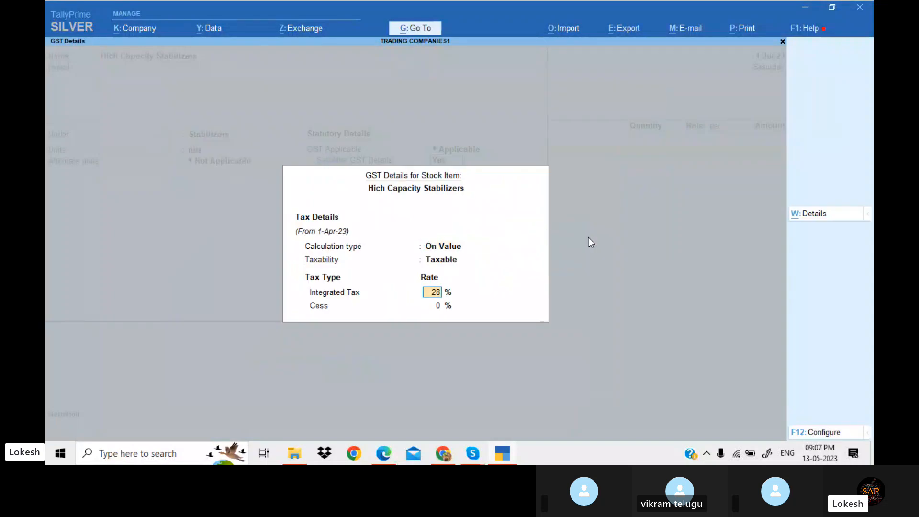
{"action": "key", "text": "Return"}
{"action": "key", "text": "Return"}
{"action": "key", "text": "Return"}
{"action": "key", "text": "Return"}
Enter quantity 100 and rate 600 for Hich Capacity Stabilizers in the purchase voucher
{"action": "key", "text": "alt+Tab"}
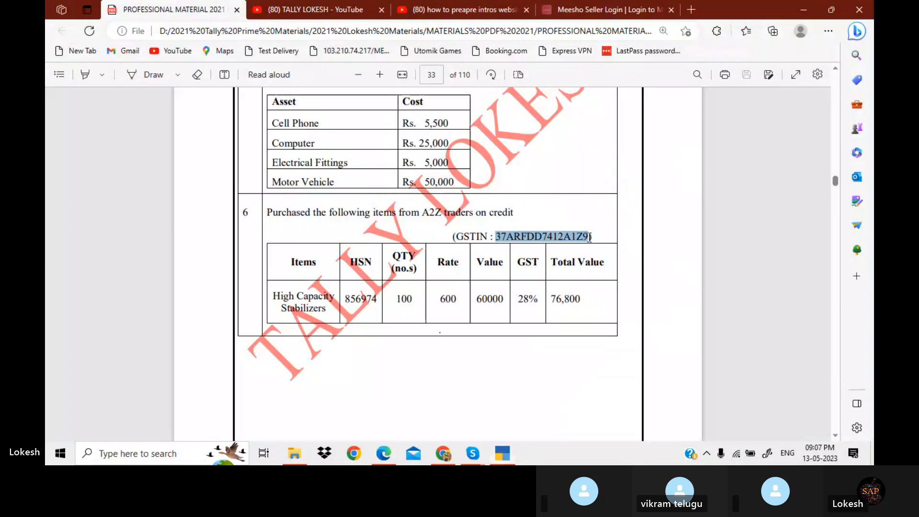
{"action": "key", "text": "alt+Tab"}
{"action": "type", "text": "100"}
{"action": "key", "text": "Return"}
{"action": "type", "text": "3"}
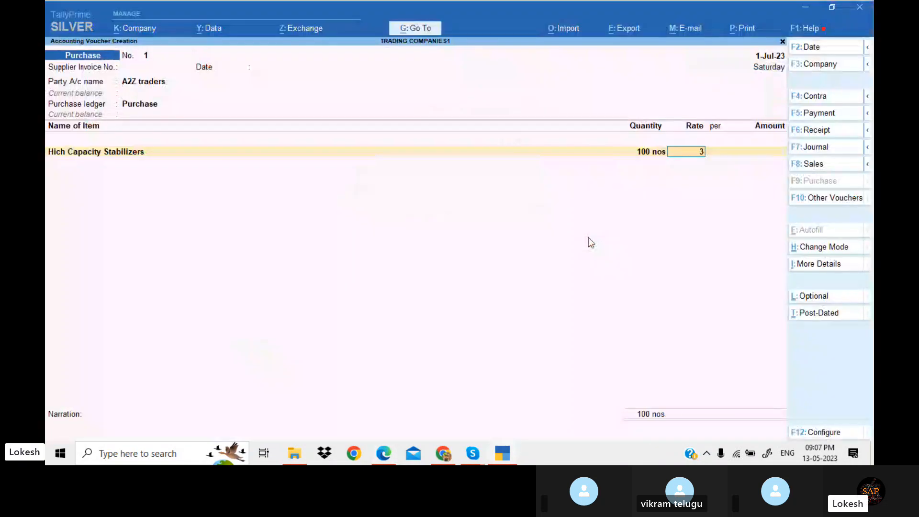
{"action": "type", "text": "00"}
{"action": "key", "text": "BackSpace"}
{"action": "key", "text": "BackSpace"}
{"action": "key", "text": "BackSpace"}
{"action": "type", "text": "600"}
{"action": "key", "text": "Return"}
Create a CGST ledger under Duties & Taxes with duty type GST and tax type Central Tax, adding it to the voucher
{"action": "key", "text": "Return"}
{"action": "key", "text": "Return"}
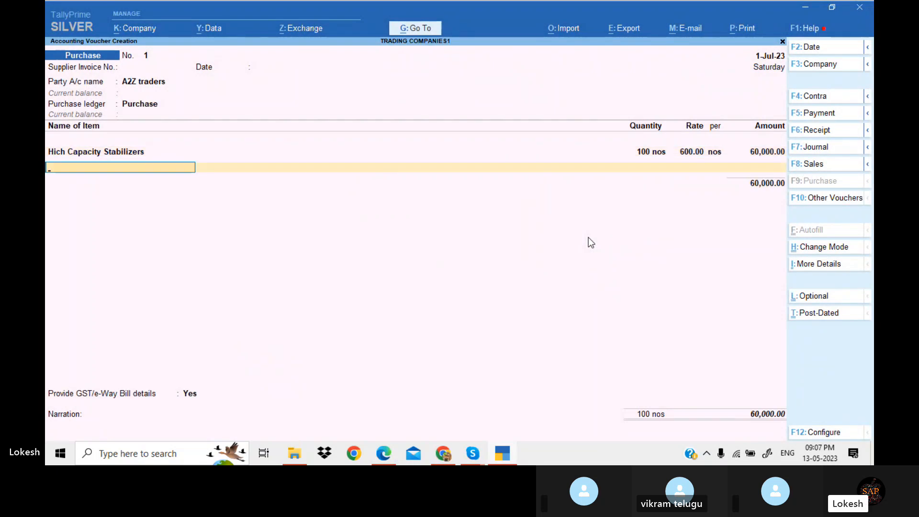
{"action": "key", "text": "Return"}
{"action": "key", "text": "alt+c"}
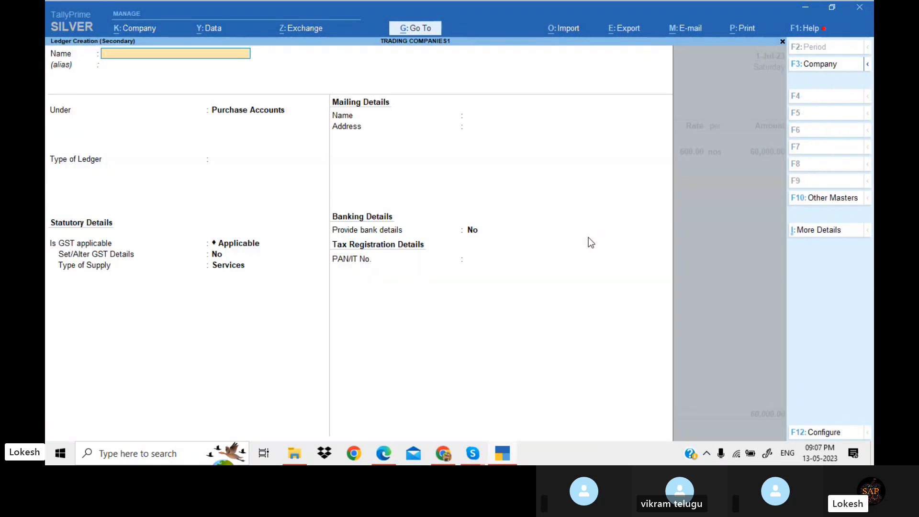
{"action": "type", "text": "CGST"}
{"action": "key", "text": "Return"}
{"action": "type", "text": "DU"}
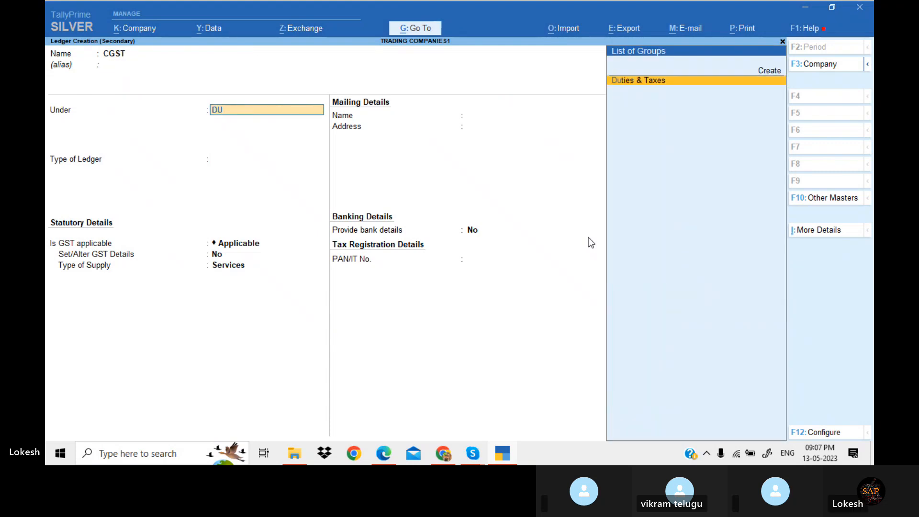
{"action": "key", "text": "Return"}
{"action": "key", "text": "Up"}
{"action": "key", "text": "Return"}
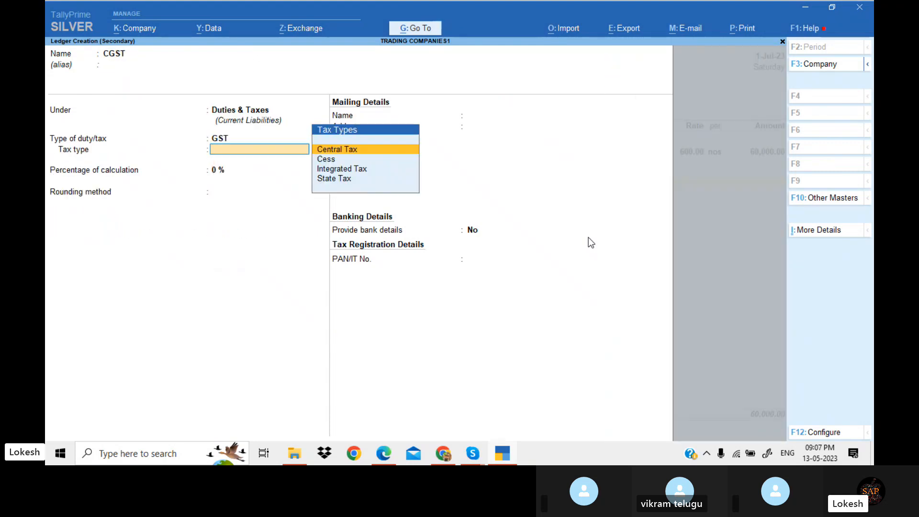
{"action": "key", "text": "Return"}
{"action": "key", "text": "Return"}
{"action": "key", "text": "Return"}
{"action": "key", "text": "Return"}
{"action": "key", "text": "Return"}
{"action": "key", "text": "Return"}
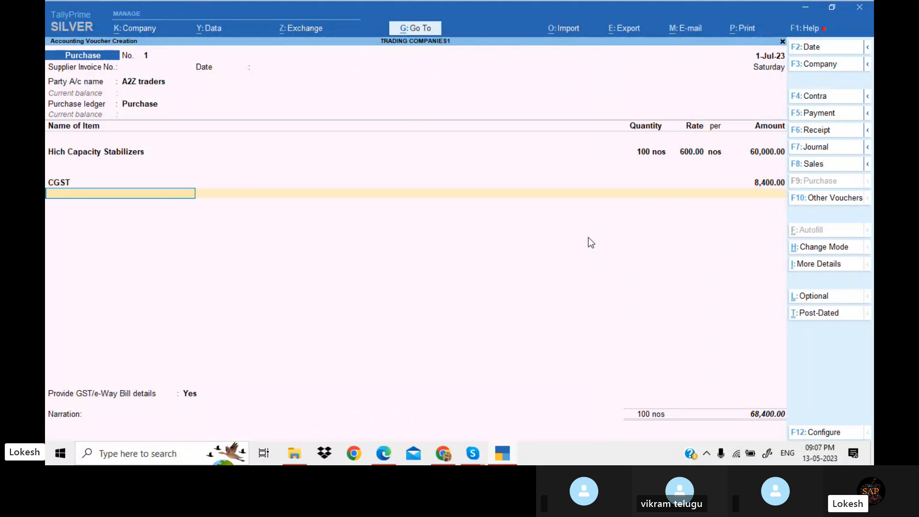
Create an SGST ledger under Duties & Taxes with duty type GST and tax type State Tax, adding it to the voucher
{"action": "key", "text": "alt+c"}
{"action": "type", "text": "SGST"}
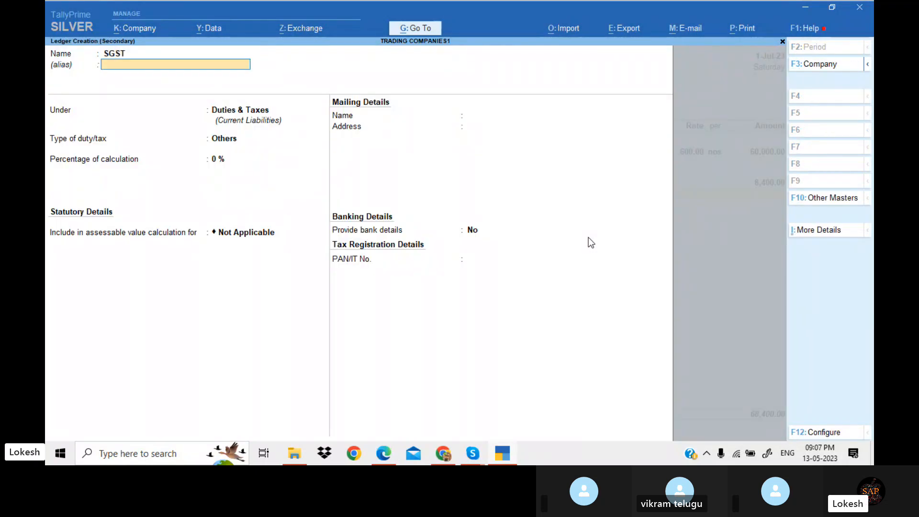
{"action": "key", "text": "Return"}
{"action": "key", "text": "Return"}
{"action": "key", "text": "Return"}
{"action": "key", "text": "Up"}
{"action": "key", "text": "Return"}
{"action": "key", "text": "Down"}
{"action": "key", "text": "Down"}
{"action": "key", "text": "Down"}
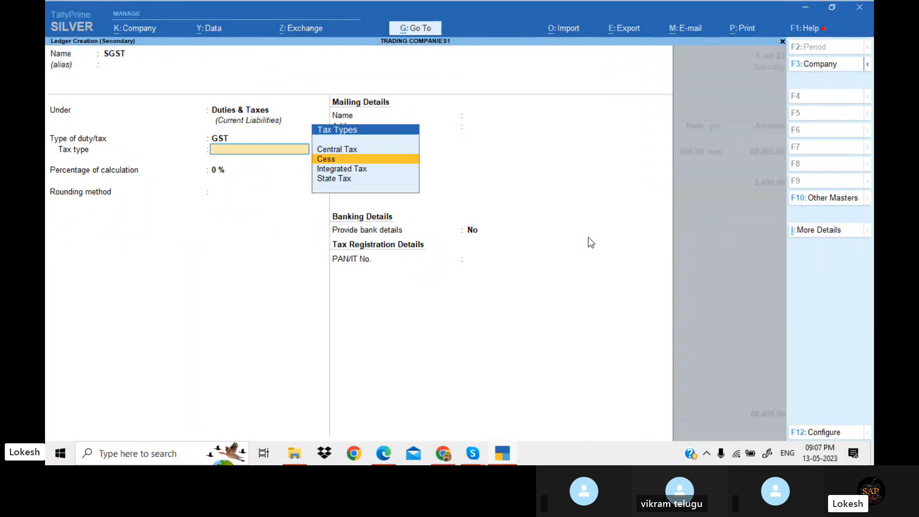
{"action": "key", "text": "Return"}
Set Provide GST/e-Way Bill details to No on the purchase voucher
{"action": "key", "text": "Return"}
{"action": "key", "text": "Return"}
{"action": "key", "text": "Return"}
{"action": "key", "text": "Return"}
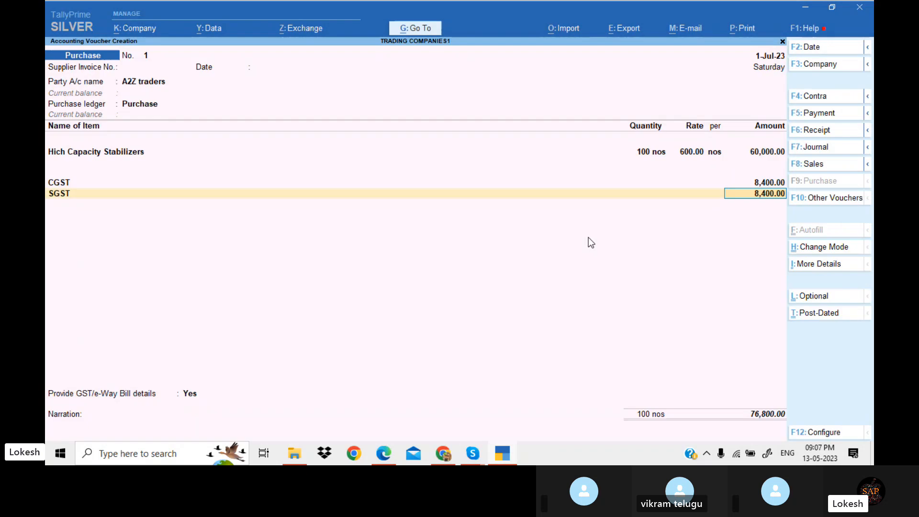
{"action": "key", "text": "Return"}
{"action": "key", "text": "Return"}
{"action": "key", "text": "Up"}
{"action": "key", "text": "Return"}
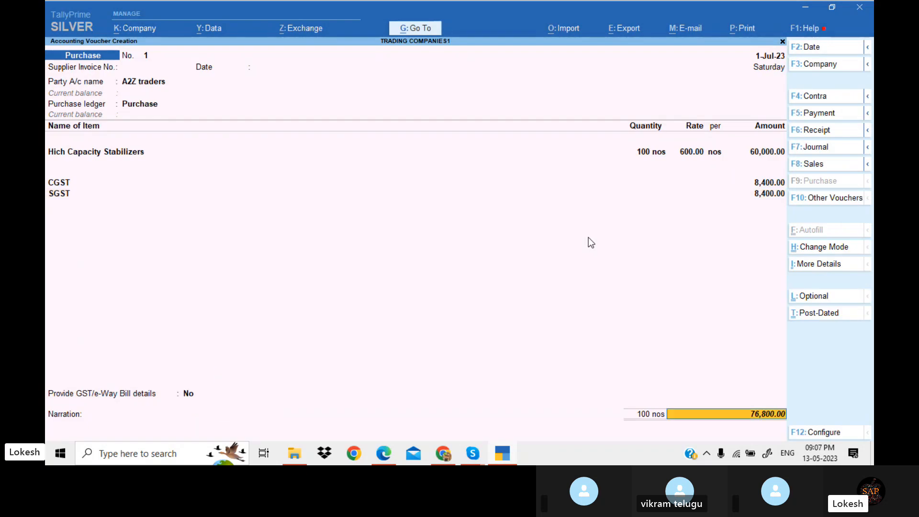
Compare the exercise's total value for the purchase and scroll to the next transaction in the PDF
{"action": "key", "text": "alt+Tab"}
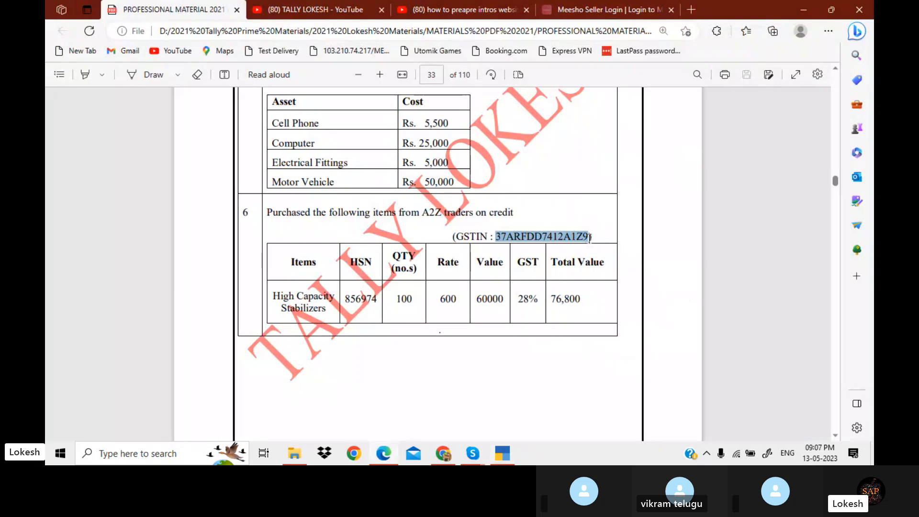
{"action": "double_click", "coordinate": [556, 301]}
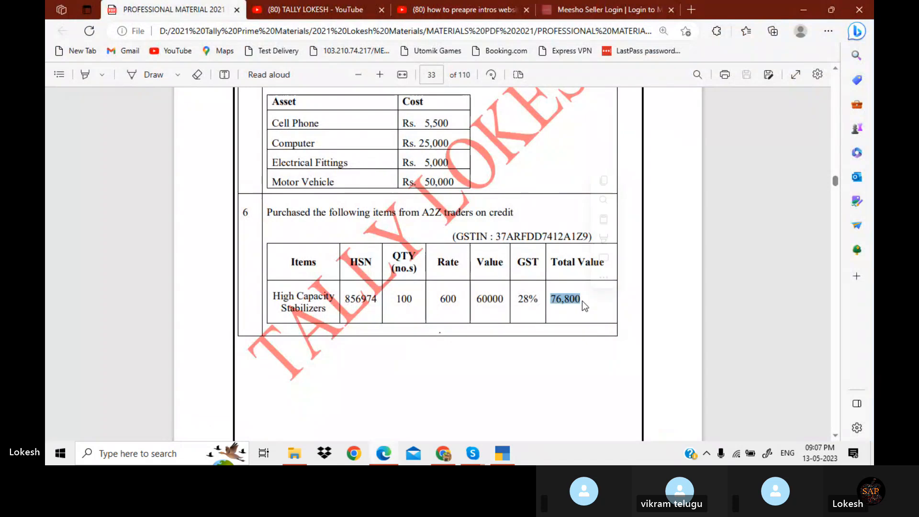
{"action": "left_click", "coordinate": [535, 297]}
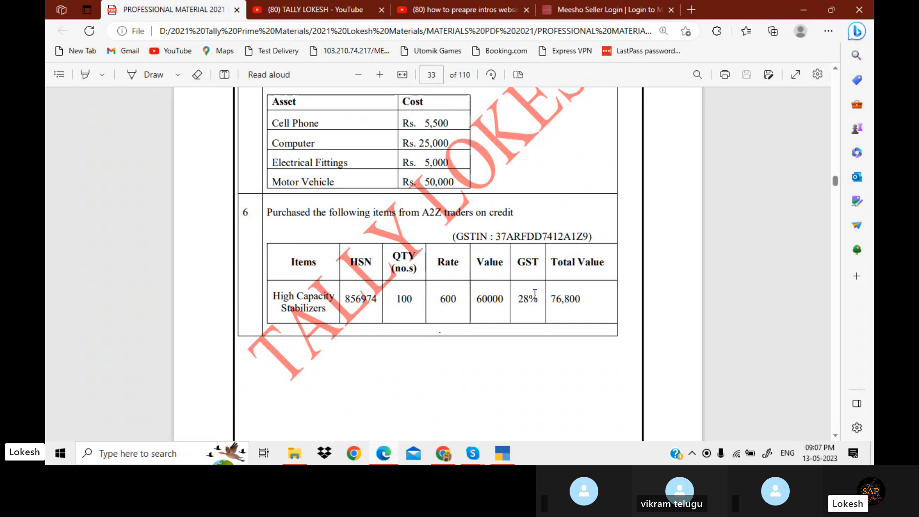
{"action": "scroll", "coordinate": [535, 293], "scroll_direction": "down", "scroll_amount": 5}
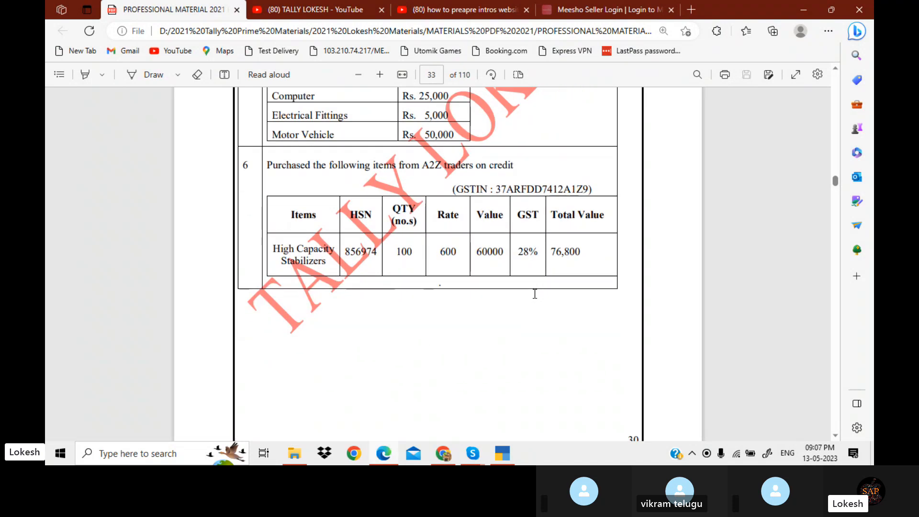
{"action": "scroll", "coordinate": [535, 294], "scroll_direction": "down", "scroll_amount": 5}
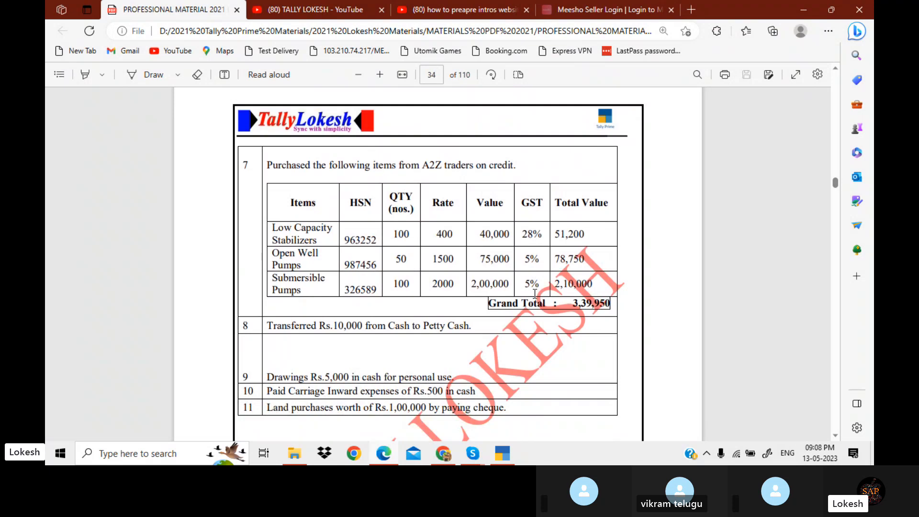
Accept and save purchase voucher No. 1
{"action": "key", "text": "alt+Tab"}
{"action": "key", "text": "Return"}
{"action": "key", "text": "Return"}
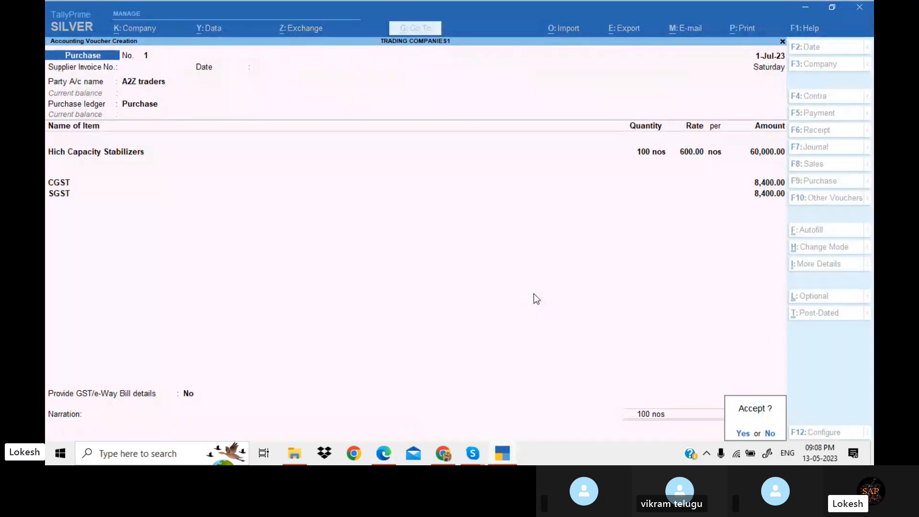
{"action": "key", "text": "Return"}
Start purchase voucher No. 2 with party A2Z traders and the Purchase ledger
{"action": "key", "text": "Return"}
{"action": "key", "text": "BackSpace"}
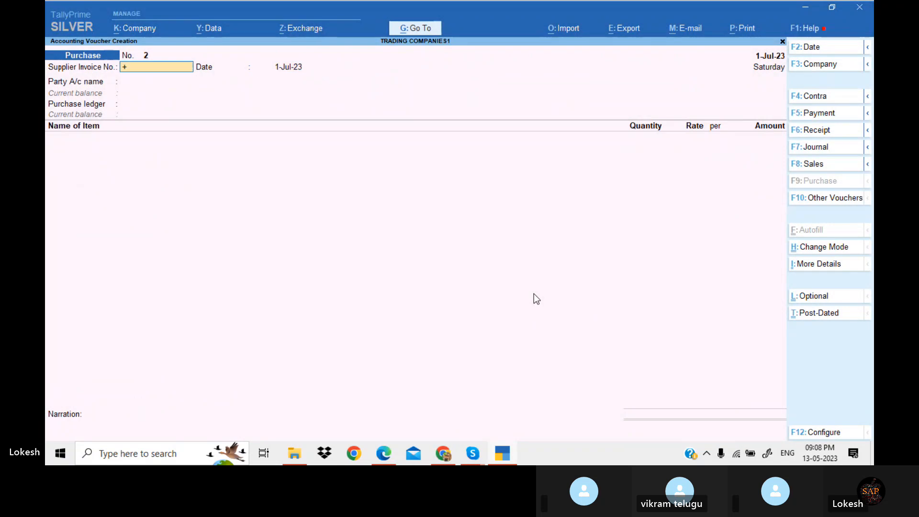
{"action": "key", "text": "BackSpace"}
{"action": "key", "text": "Return"}
{"action": "key", "text": "Return"}
{"action": "key", "text": "Down"}
{"action": "key", "text": "Up"}
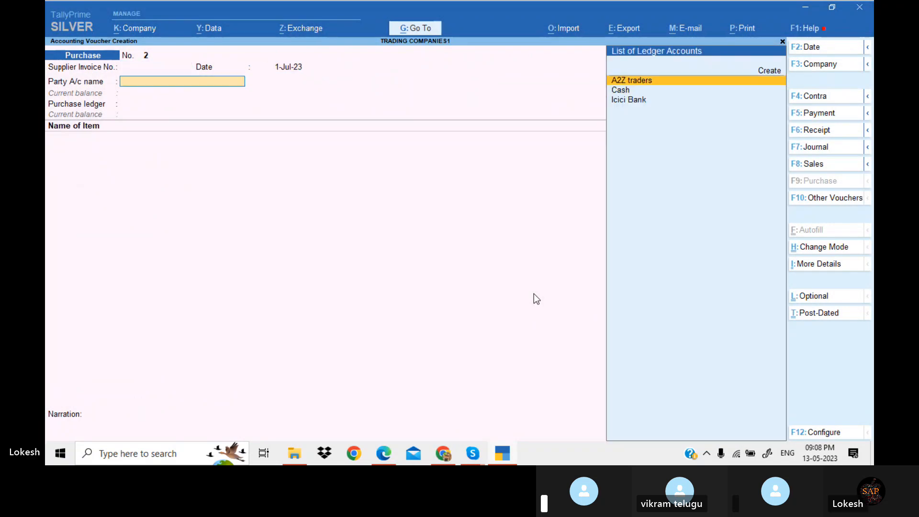
{"action": "key", "text": "Return"}
{"action": "key", "text": "Return"}
{"action": "key", "text": "Return"}
{"action": "key", "text": "Return"}
{"action": "key", "text": "Return"}
{"action": "key", "text": "Return"}
{"action": "key", "text": "Return"}
{"action": "key", "text": "Return"}
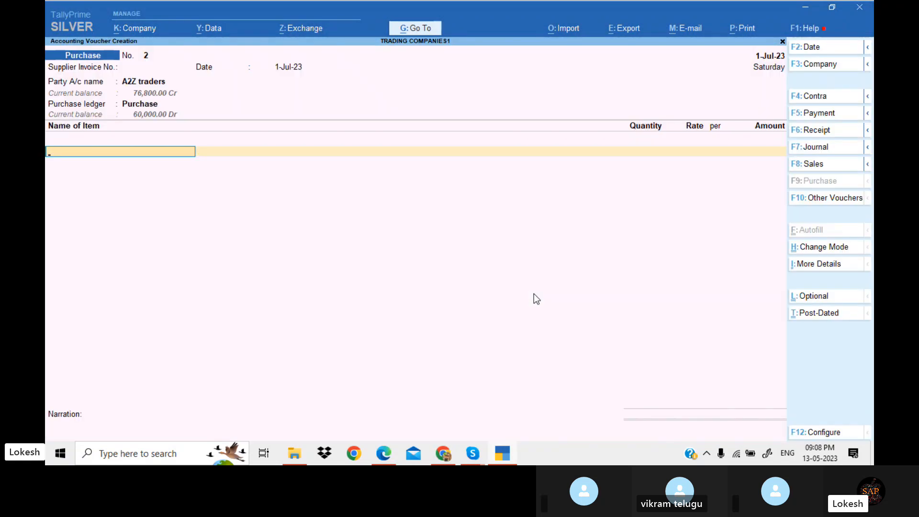
Create a stock item named Low Capacity Stabilizers under the Stabilizers group with units nos
{"action": "key", "text": "alt+c"}
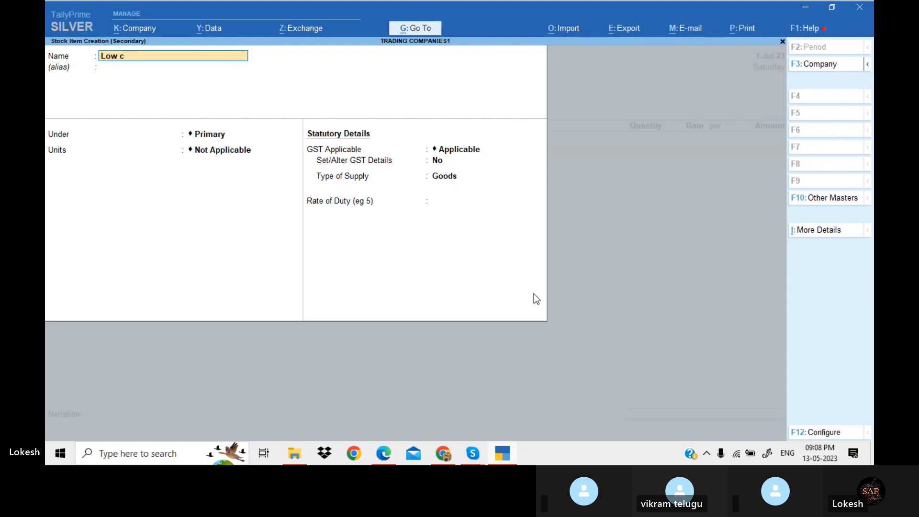
{"action": "type", "text": "Low Capacity Stabili"}
{"action": "type", "text": "zers"}
{"action": "key", "text": "Return"}
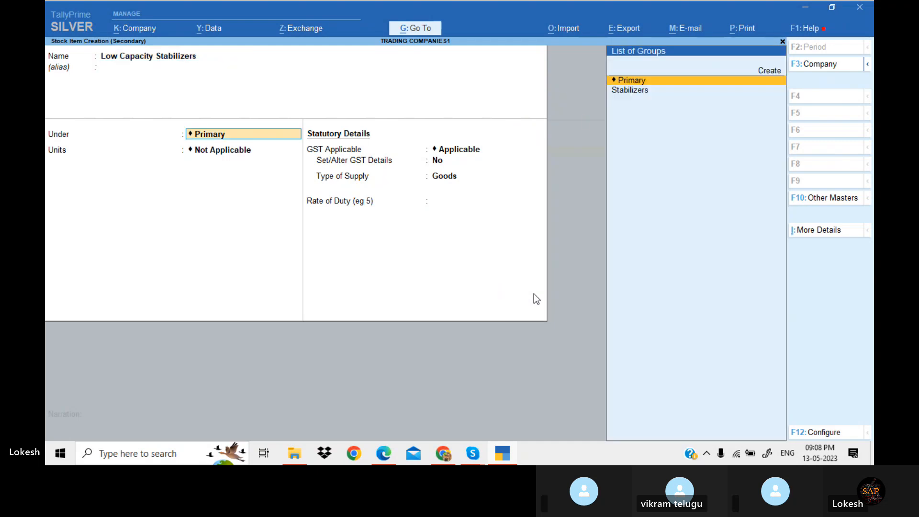
{"action": "key", "text": "Down"}
{"action": "key", "text": "Return"}
{"action": "key", "text": "Down"}
{"action": "key", "text": "Return"}
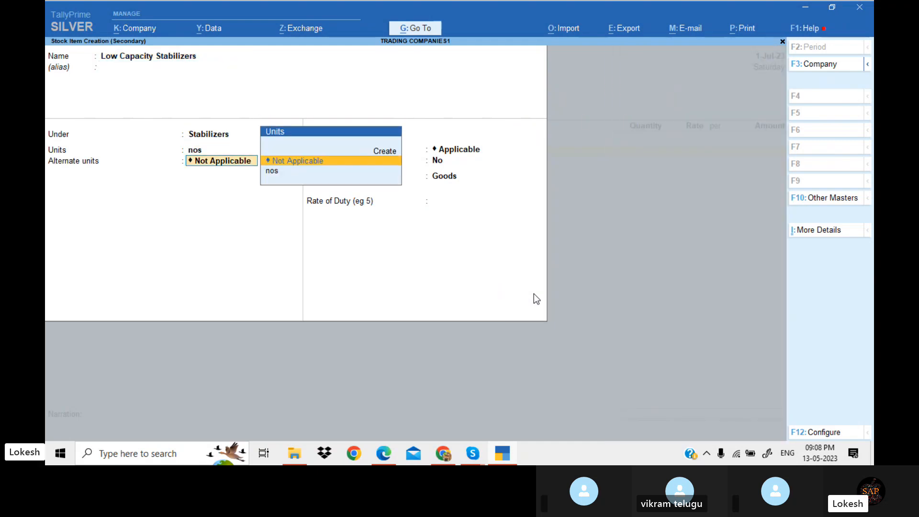
{"action": "key", "text": "Return"}
Enable GST details for Low Capacity Stabilizers, applicable from 1-Apr-23 with HSN/SAC 447852
{"action": "type", "text": "y"}
{"action": "key", "text": "Return"}
{"action": "key", "text": "alt+l"}
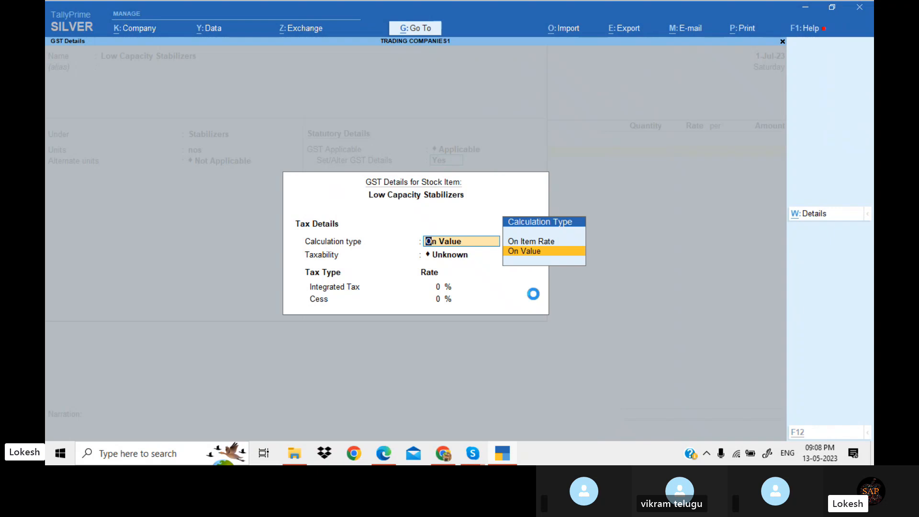
{"action": "type", "text": "1-4"}
{"action": "key", "text": "Return"}
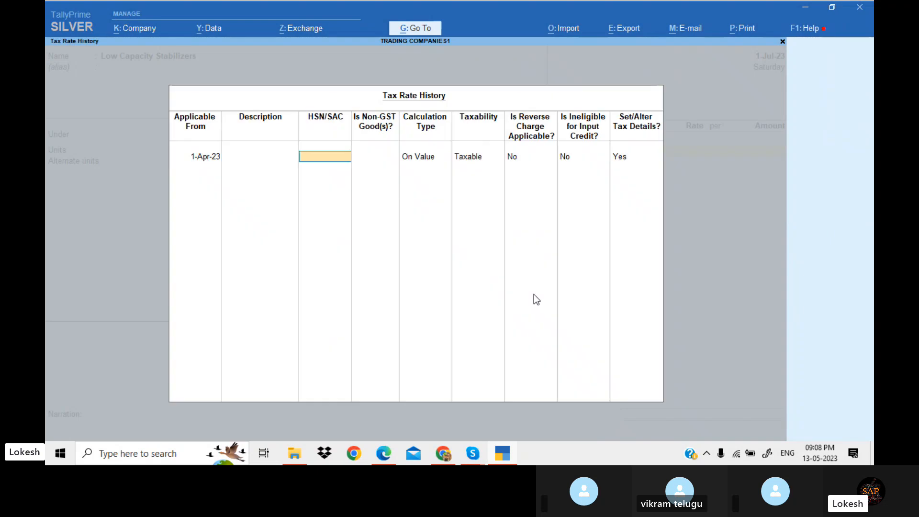
{"action": "type", "text": "447852"}
{"action": "key", "text": "Return"}
{"action": "key", "text": "Return"}
{"action": "key", "text": "Return"}
{"action": "key", "text": "Return"}
{"action": "key", "text": "Return"}
{"action": "key", "text": "Return"}
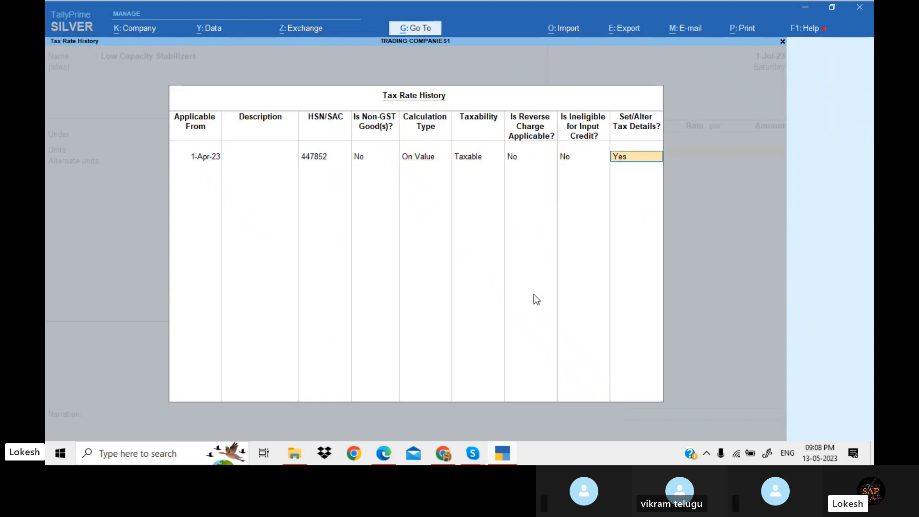
{"action": "key", "text": "Return"}
Set the item's integrated tax rate to 28% and save the Low Capacity Stabilizers stock item
{"action": "type", "text": "2"}
{"action": "key", "text": "alt+Tab"}
{"action": "key", "text": "alt+Tab"}
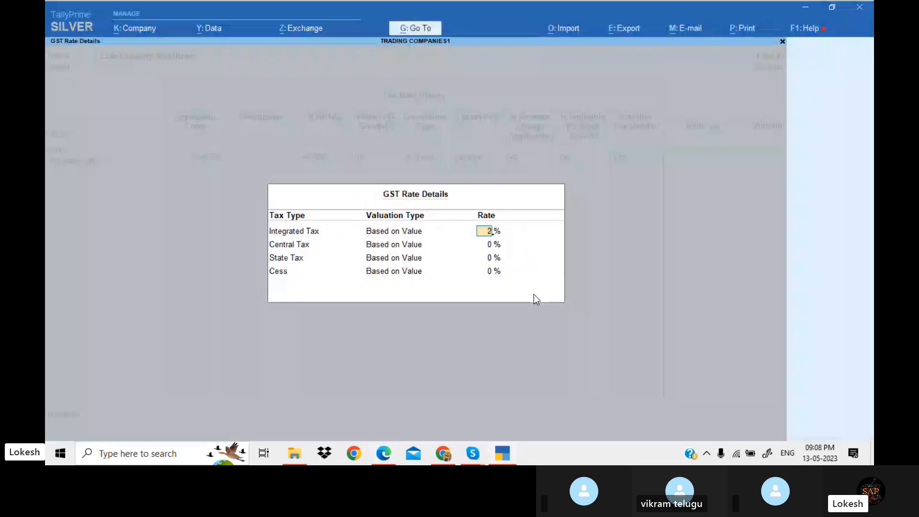
{"action": "type", "text": "8"}
{"action": "key", "text": "Return"}
{"action": "key", "text": "Return"}
{"action": "key", "text": "Return"}
{"action": "key", "text": "Return"}
{"action": "key", "text": "Return"}
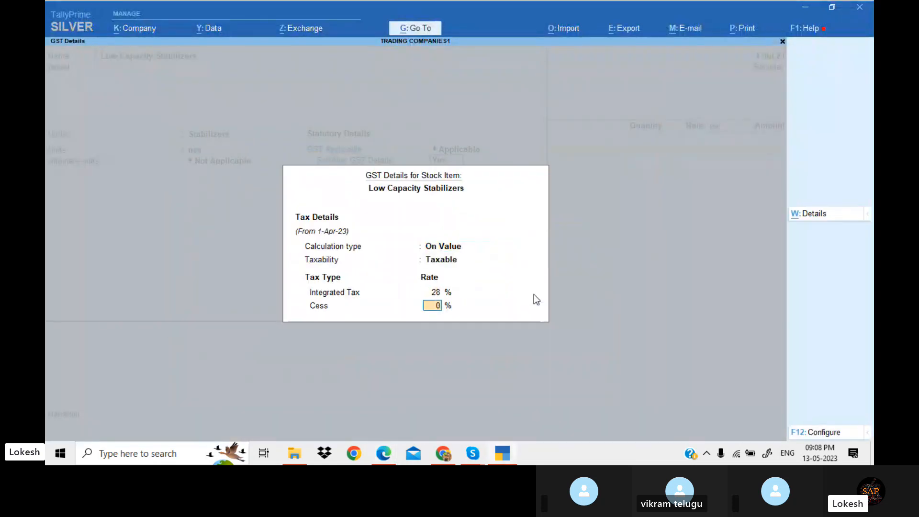
{"action": "key", "text": "Return"}
Enter 100 nos of Low Capacity Stabilizers at a rate of 400 in the purchase voucher
{"action": "key", "text": "Return"}
{"action": "key", "text": "Return"}
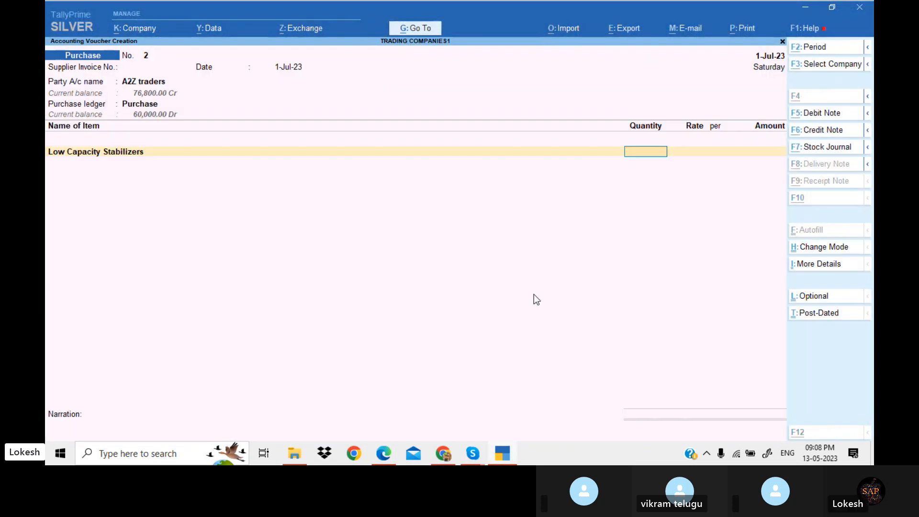
{"action": "key", "text": "alt+Tab"}
{"action": "key", "text": "alt+Tab"}
{"action": "type", "text": "100"}
{"action": "key", "text": "Return"}
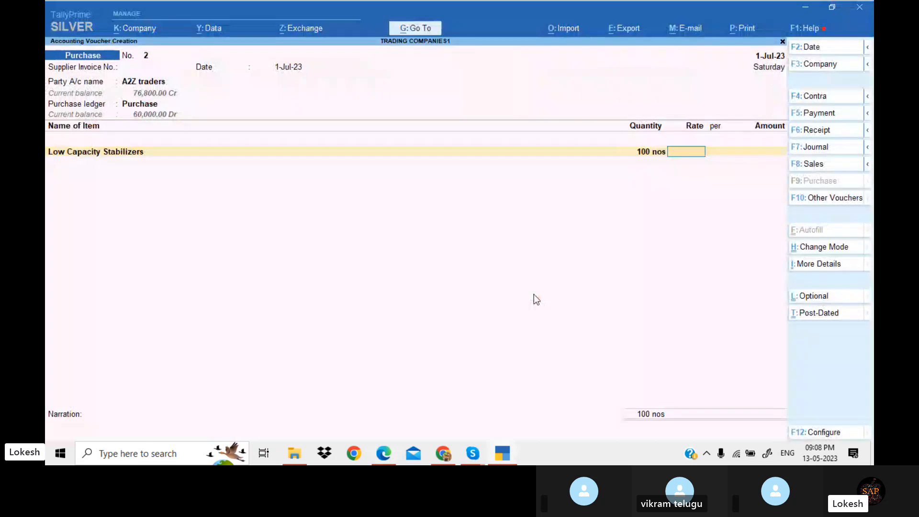
{"action": "key", "text": "Return"}
{"action": "key", "text": "Return"}
{"action": "key", "text": "Return"}
Start a new stock item and name it Open Well Pumps, copying the name from the PDF exercise
{"action": "key", "text": "alt+c"}
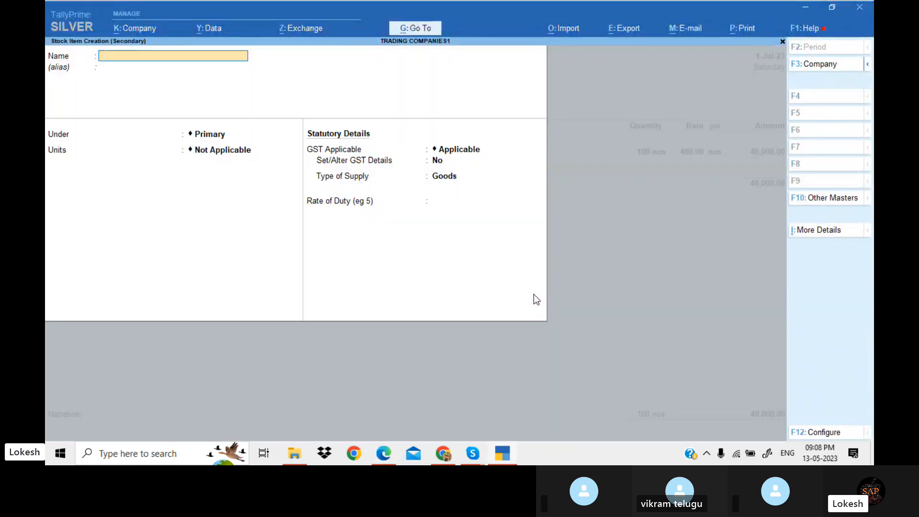
{"action": "key", "text": "alt+Tab"}
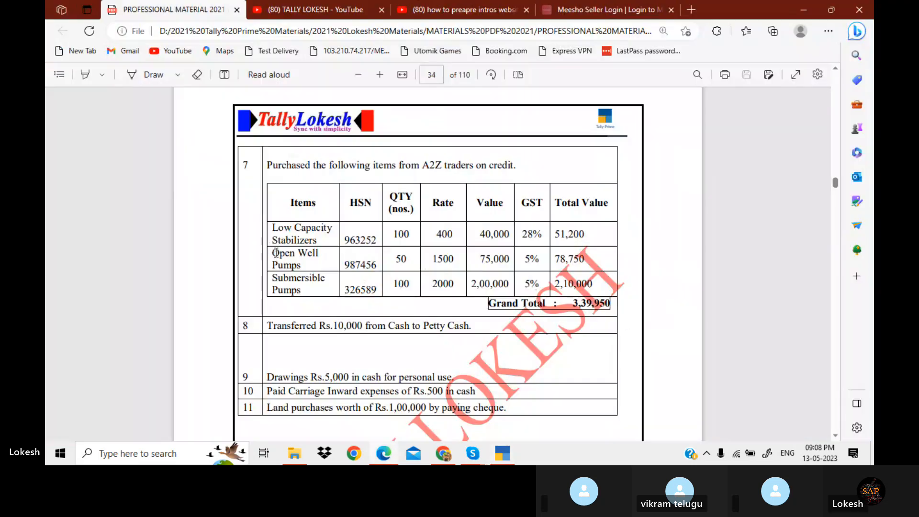
{"action": "left_click_drag", "start_coordinate": [272, 253], "coordinate": [320, 265]}
{"action": "key", "text": "ctrl+c"}
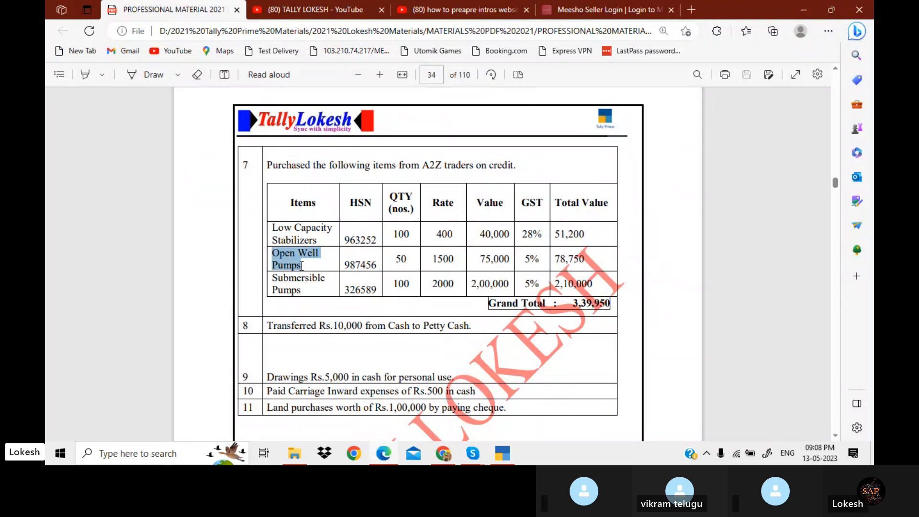
{"action": "key", "text": "alt+Tab"}
{"action": "key", "text": "ctrl+v"}
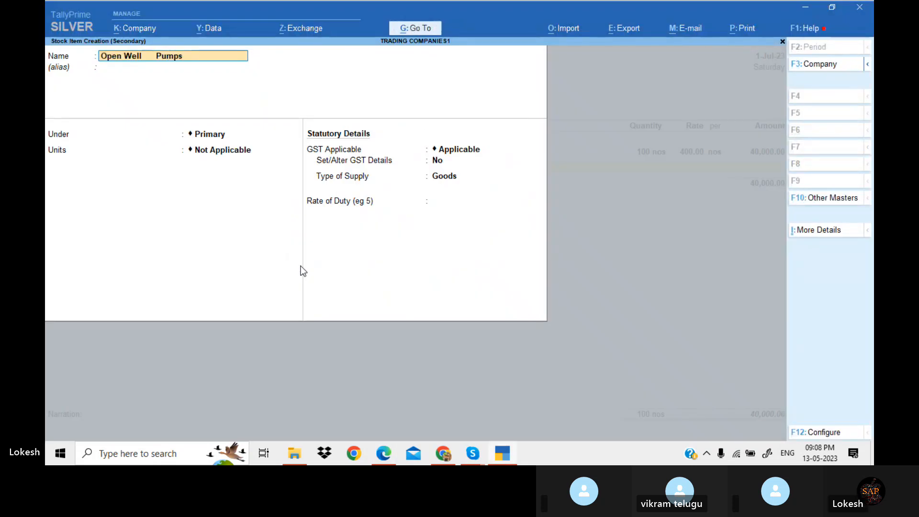
{"action": "key", "text": "Left"}
{"action": "key", "text": "Left"}
{"action": "key", "text": "BackSpace"}
{"action": "key", "text": "BackSpace"}
{"action": "key", "text": "BackSpace"}
{"action": "key", "text": "BackSpace"}
{"action": "key", "text": "BackSpace"}
{"action": "key", "text": "Return"}
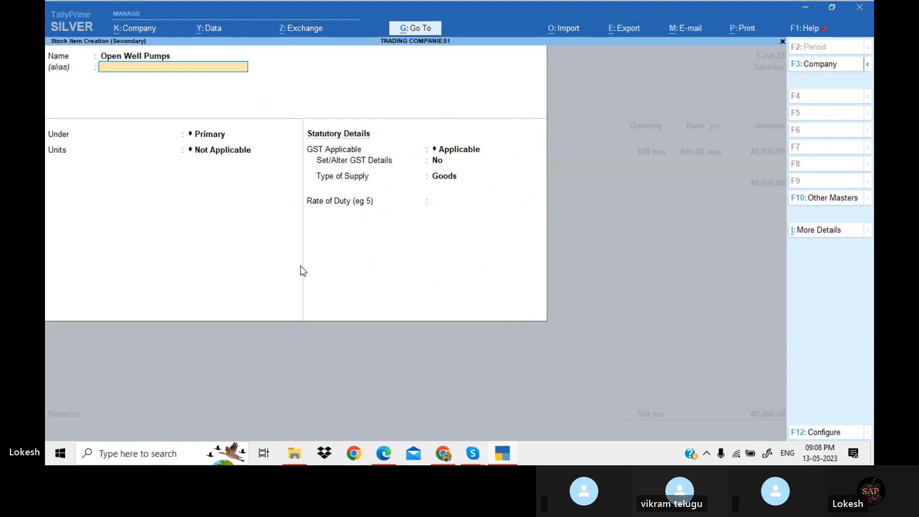
Create a stock group named Pumps under Primary for the new item
{"action": "key", "text": "alt+c"}
{"action": "type", "text": "Pu"}
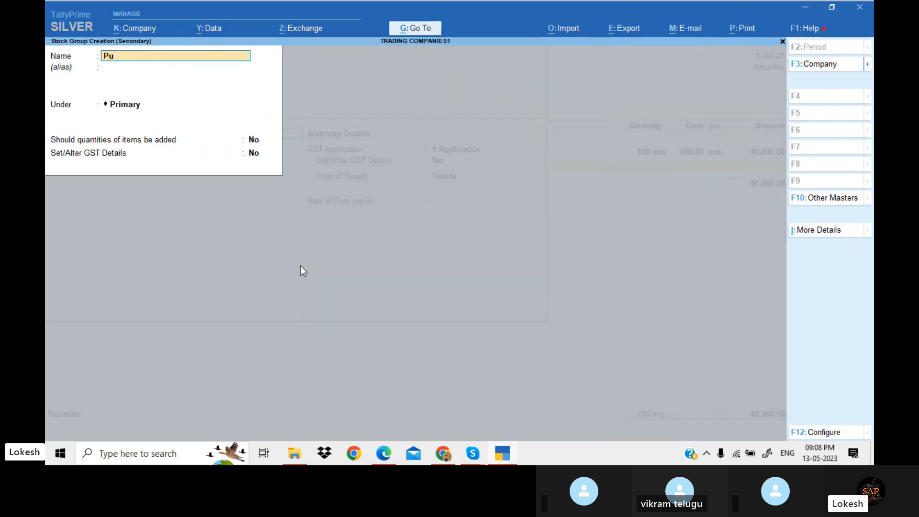
{"action": "key", "text": "Return"}
{"action": "key", "text": "Return"}
{"action": "key", "text": "Return"}
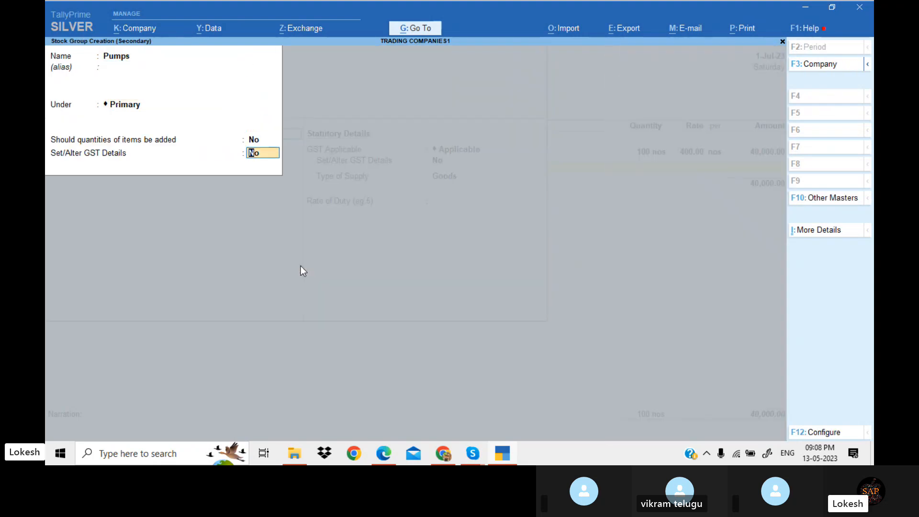
Give Open Well Pumps the units nos and enable setting its GST details
{"action": "key", "text": "Return"}
{"action": "key", "text": "Down"}
{"action": "key", "text": "Return"}
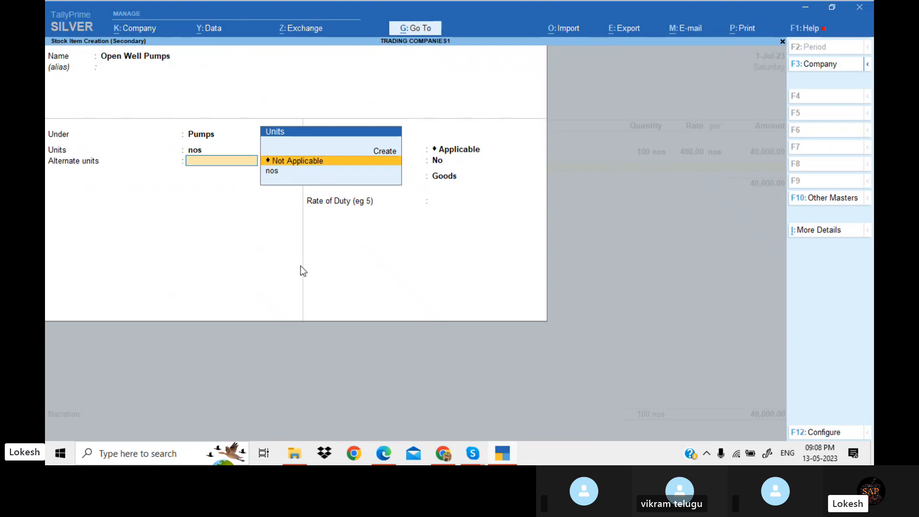
{"action": "key", "text": "Return"}
{"action": "type", "text": "y"}
Set the item's GST applicability from 1-Apr-23 with HSN/SAC 25596
{"action": "key", "text": "Return"}
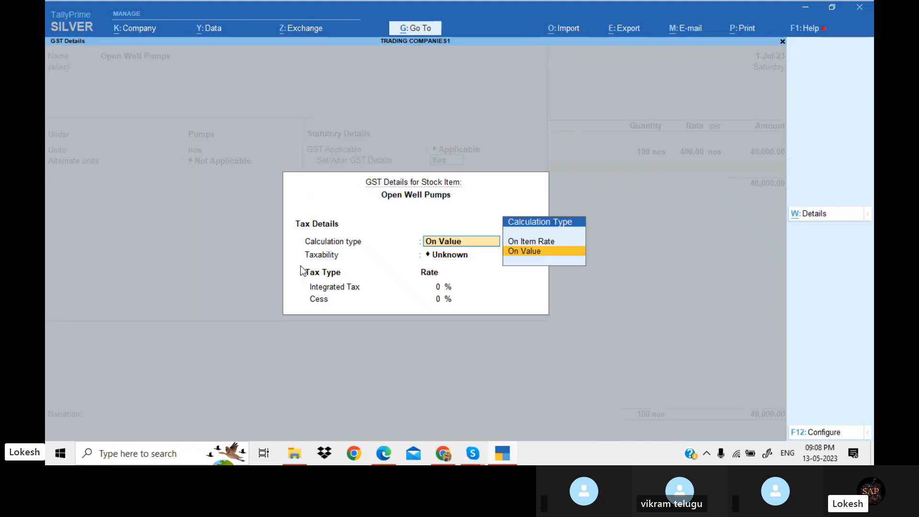
{"action": "key", "text": "alt+l"}
{"action": "type", "text": "1-4"}
{"action": "key", "text": "Return"}
{"action": "key", "text": "Return"}
{"action": "type", "text": "25596"}
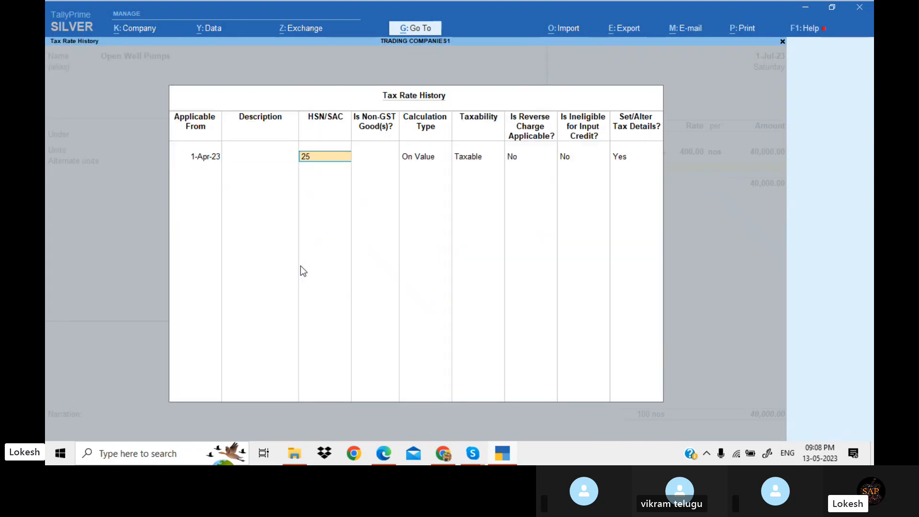
Set the integrated tax rate to 5% and save the Open Well Pumps stock item
{"action": "key", "text": "Return"}
{"action": "key", "text": "Return"}
{"action": "key", "text": "Return"}
{"action": "key", "text": "Return"}
{"action": "key", "text": "Return"}
{"action": "key", "text": "Return"}
{"action": "key", "text": "Return"}
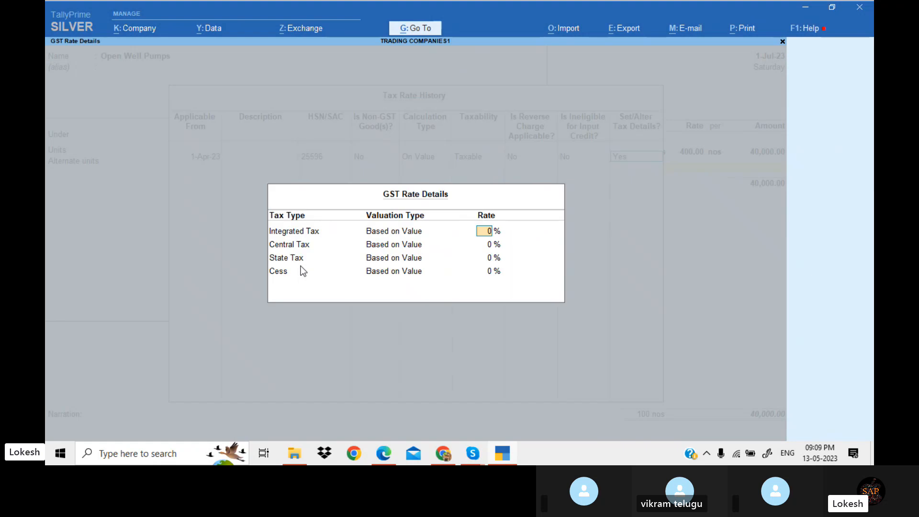
{"action": "key", "text": "alt+Tab"}
{"action": "key", "text": "alt+Tab"}
{"action": "type", "text": "5"}
{"action": "key", "text": "Return"}
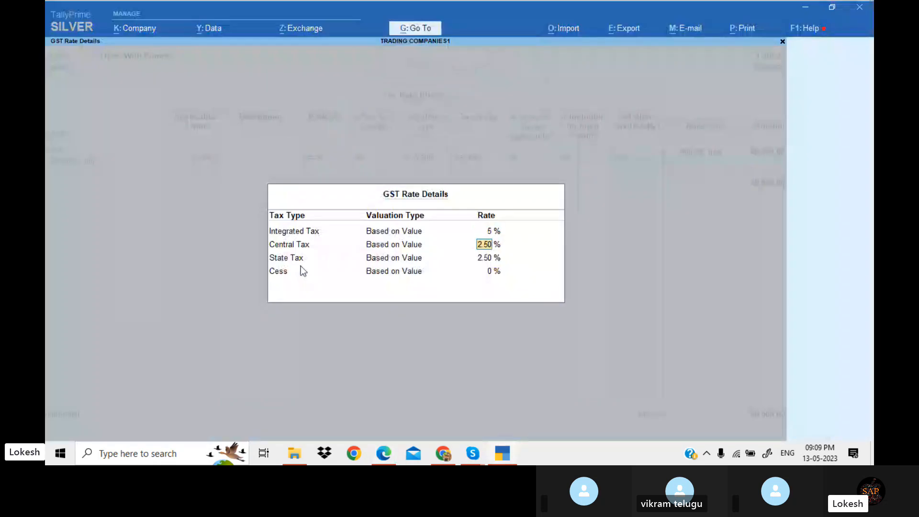
{"action": "key", "text": "Return"}
{"action": "key", "text": "Return"}
{"action": "key", "text": "Return"}
{"action": "key", "text": "Return"}
{"action": "key", "text": "Return"}
{"action": "key", "text": "Return"}
{"action": "key", "text": "Return"}
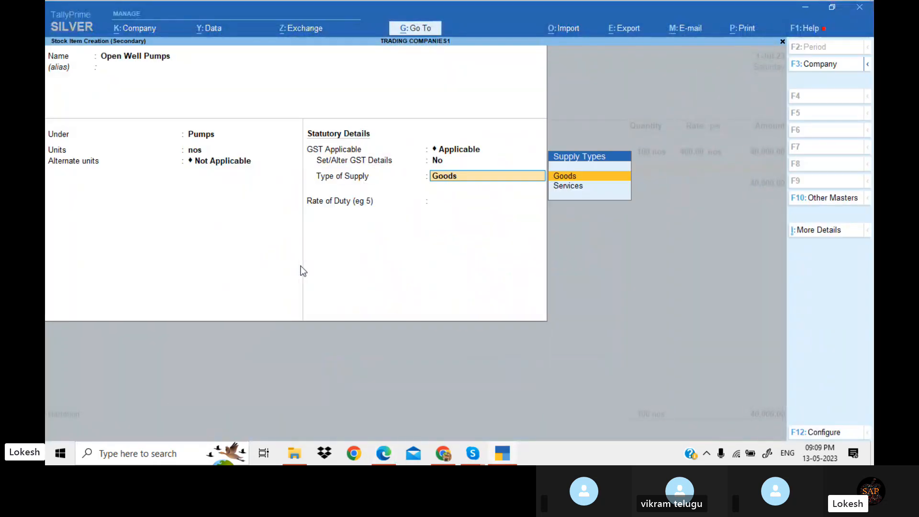
Enter 50 nos of Open Well Pumps at a rate of 1500 in the voucher
{"action": "key", "text": "Return"}
{"action": "key", "text": "alt+Tab"}
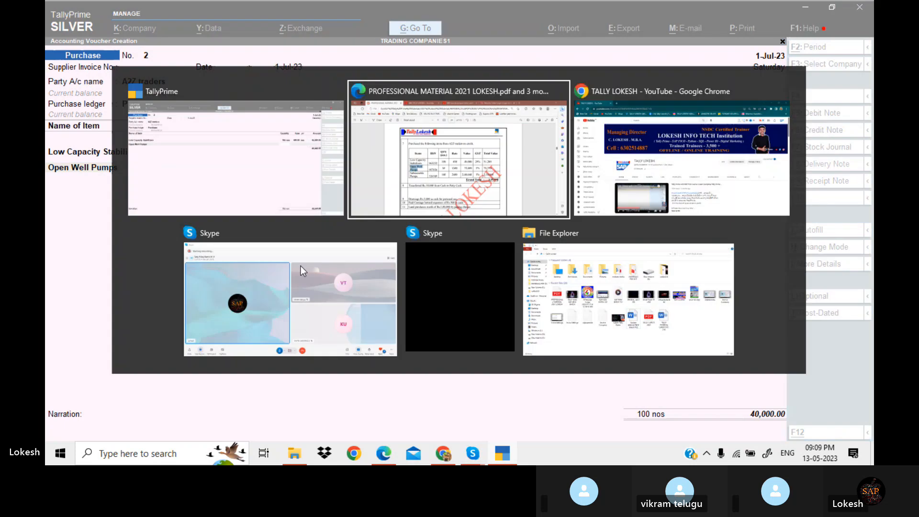
{"action": "key", "text": "alt+Tab"}
{"action": "type", "text": "50"}
{"action": "key", "text": "Return"}
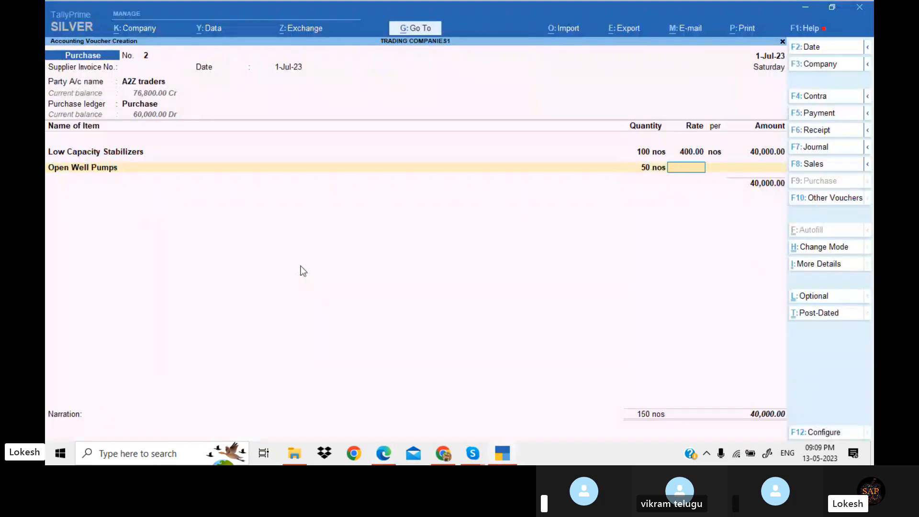
{"action": "type", "text": "1500"}
{"action": "key", "text": "Return"}
{"action": "key", "text": "Return"}
{"action": "key", "text": "Return"}
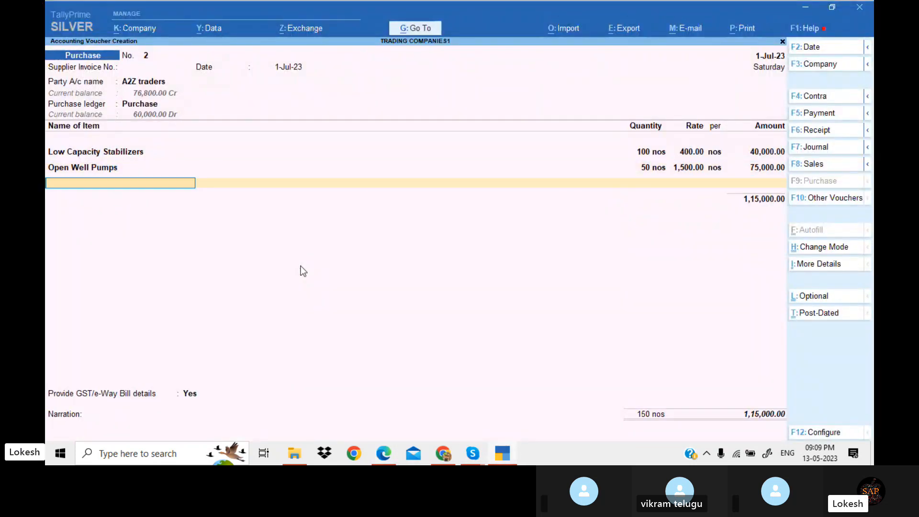
Start a new stock item named Submersibl Pumps, copying the name from the PDF exercise
{"action": "key", "text": "alt+c"}
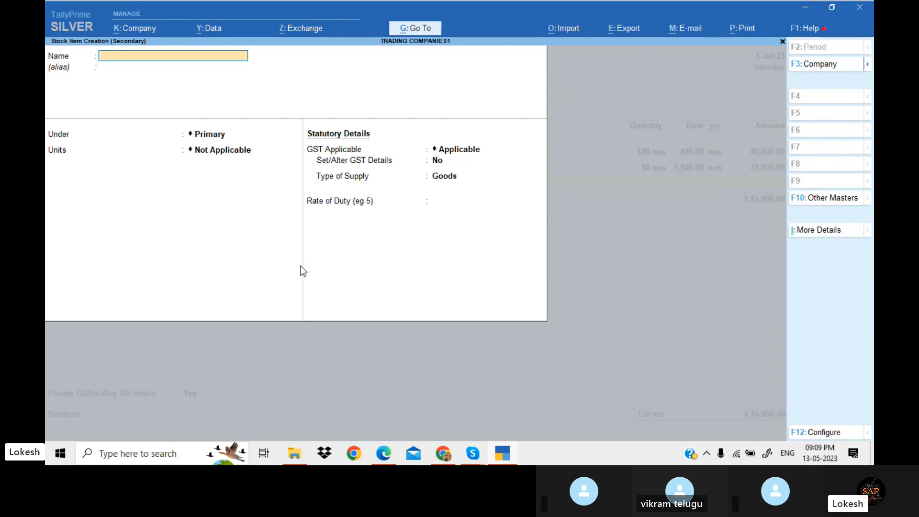
{"action": "key", "text": "alt+Tab"}
{"action": "left_click_drag", "start_coordinate": [268, 279], "coordinate": [312, 296]}
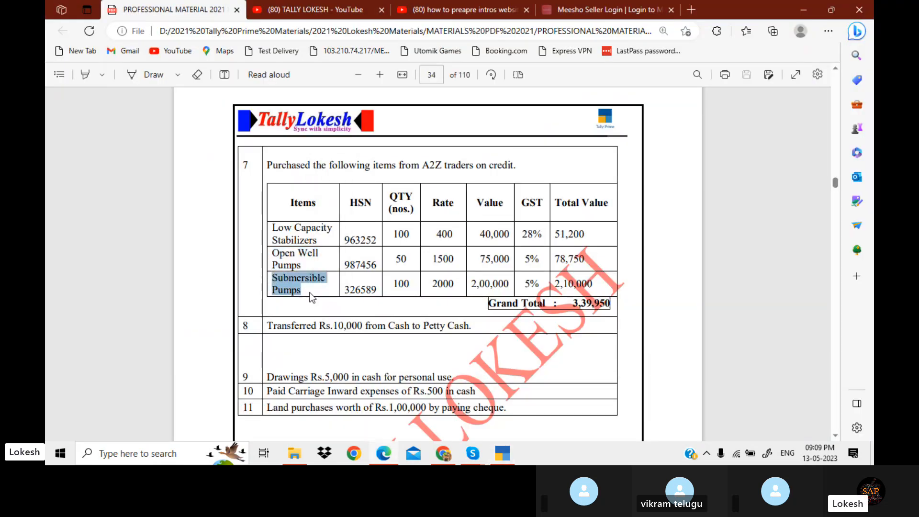
{"action": "key", "text": "ctrl+c"}
{"action": "key", "text": "alt+Tab"}
{"action": "key", "text": "ctrl+v"}
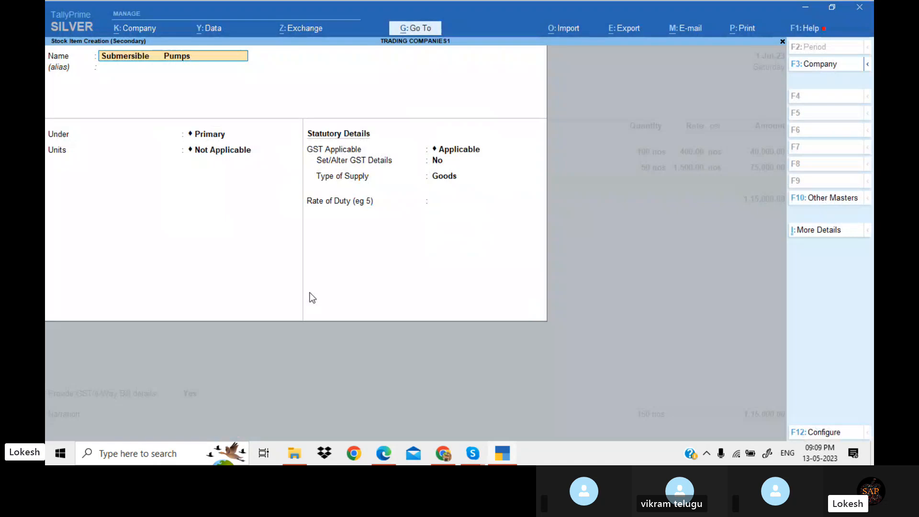
{"action": "key", "text": "BackSpace"}
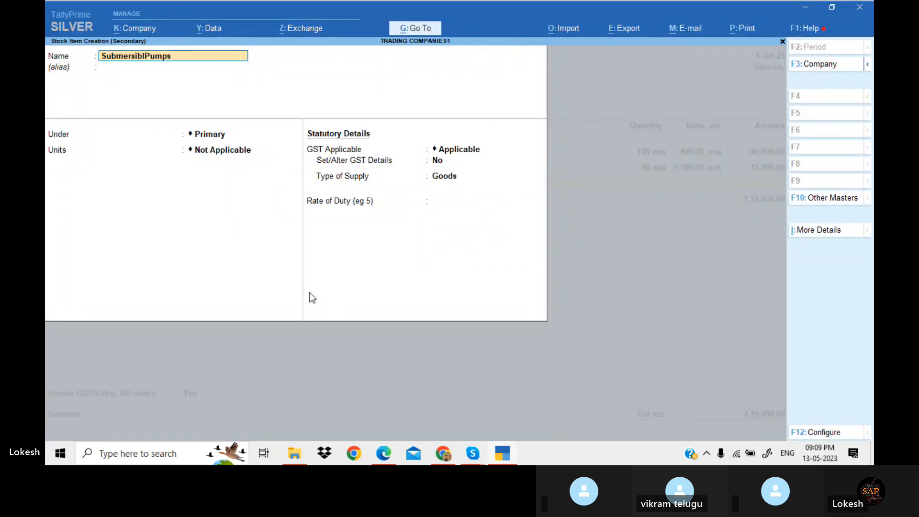
{"action": "key", "text": "Return"}
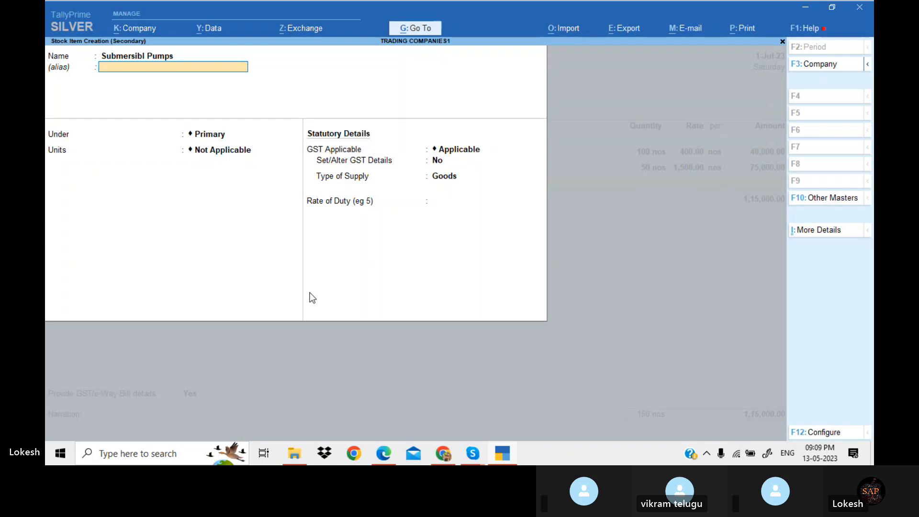
Place Submersibl Pumps under the Pumps group with units nos
{"action": "key", "text": "Return"}
{"action": "key", "text": "Return"}
{"action": "key", "text": "Return"}
{"action": "key", "text": "Return"}
{"action": "key", "text": "Return"}
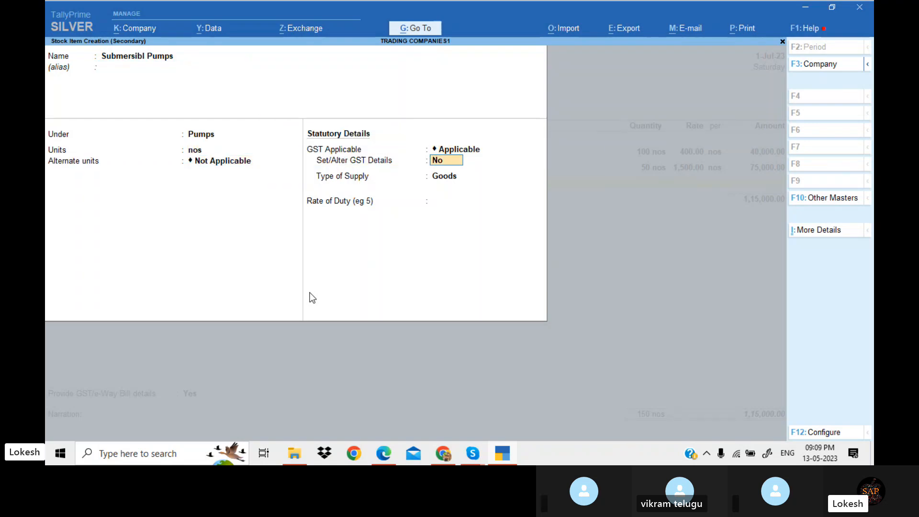
{"action": "key", "text": "BackSpace"}
{"action": "key", "text": "BackSpace"}
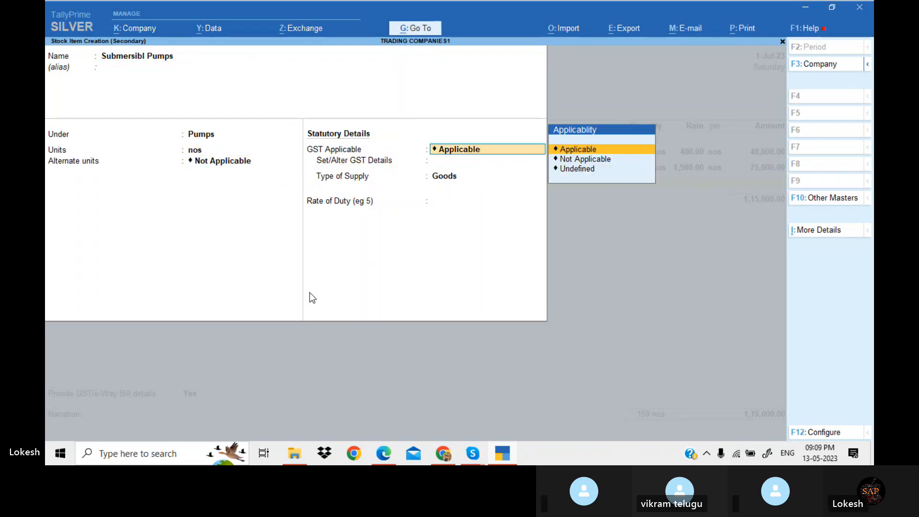
{"action": "key", "text": "Return"}
Enable GST details for Submersibl Pumps, applicable from 1-Apr-23 with HSN/SAC 25899
{"action": "key", "text": "Return"}
{"action": "key", "text": "BackSpace"}
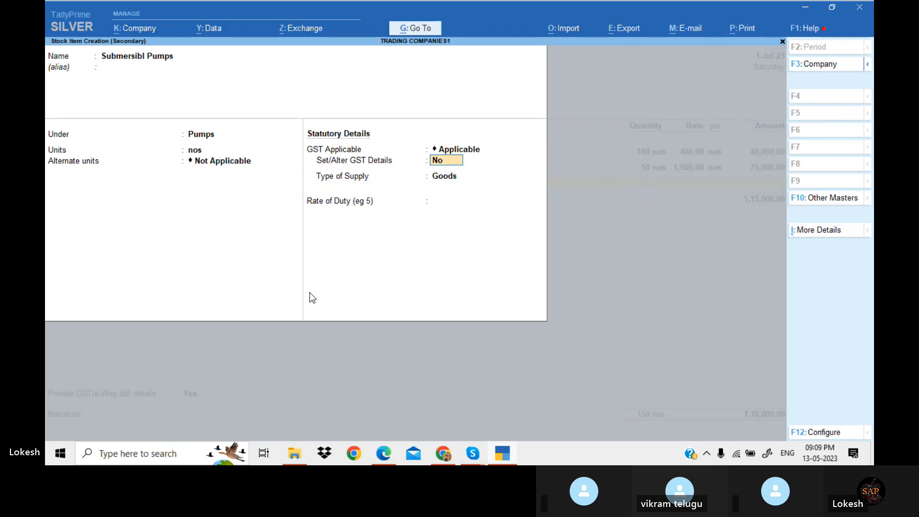
{"action": "type", "text": "y"}
{"action": "key", "text": "Return"}
{"action": "key", "text": "alt+w"}
{"action": "type", "text": "1-"}
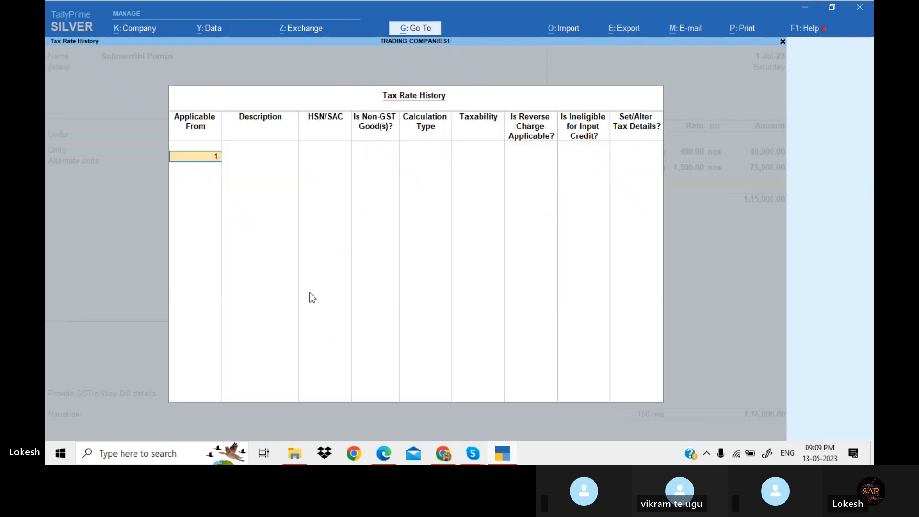
{"action": "type", "text": "4"}
{"action": "key", "text": "Return"}
{"action": "key", "text": "Return"}
{"action": "type", "text": "25899"}
Set the integrated tax rate to 5% and save the Submersibl Pumps stock item
{"action": "key", "text": "Return"}
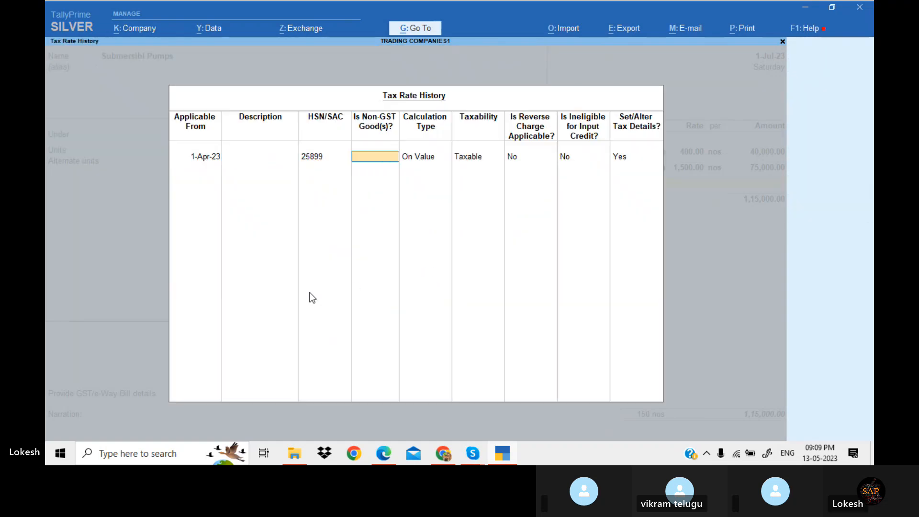
{"action": "key", "text": "Return"}
{"action": "key", "text": "Return"}
{"action": "key", "text": "Return"}
{"action": "type", "text": "5"}
{"action": "key", "text": "Return"}
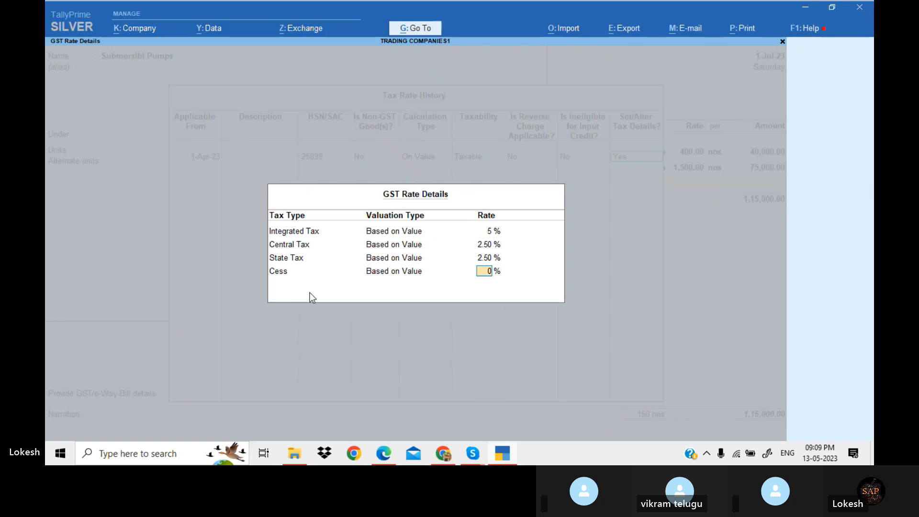
{"action": "key", "text": "Return"}
{"action": "key", "text": "Return"}
{"action": "key", "text": "Return"}
{"action": "key", "text": "Return"}
{"action": "key", "text": "Return"}
{"action": "key", "text": "ctrl+a"}
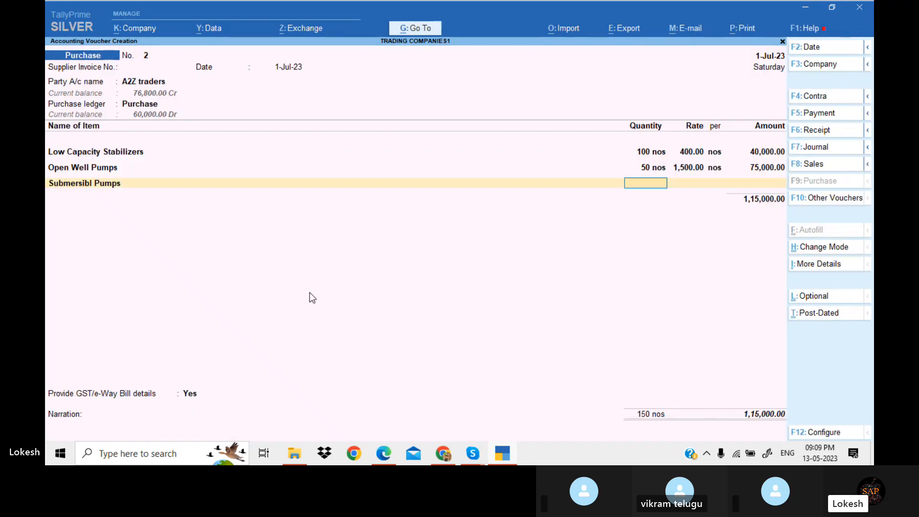
Enter 100 nos of Submersibl Pumps at a rate of 2,000 on the purchase voucher
{"action": "key", "text": "alt+Tab"}
{"action": "key", "text": "alt+Tab"}
{"action": "type", "text": "100"}
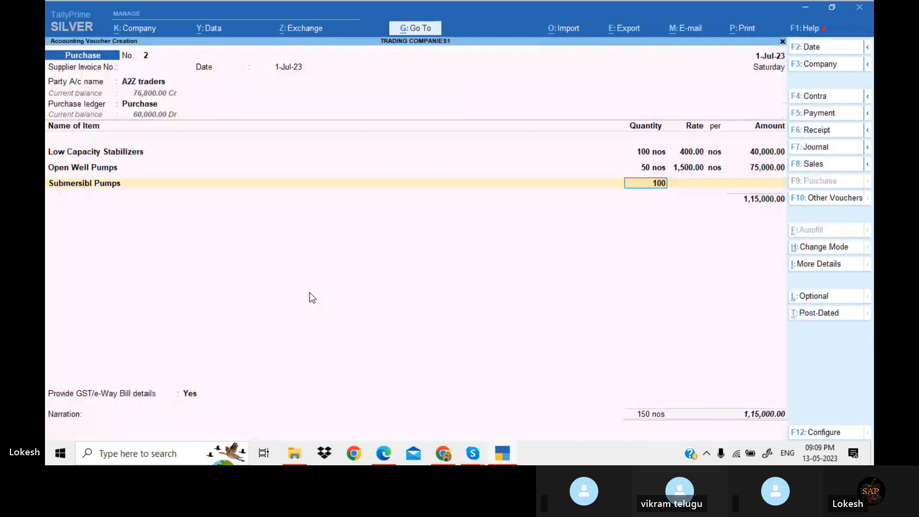
{"action": "key", "text": "Return"}
{"action": "type", "text": "2000"}
{"action": "key", "text": "Return"}
{"action": "key", "text": "Return"}
{"action": "key", "text": "Return"}
{"action": "key", "text": "Return"}
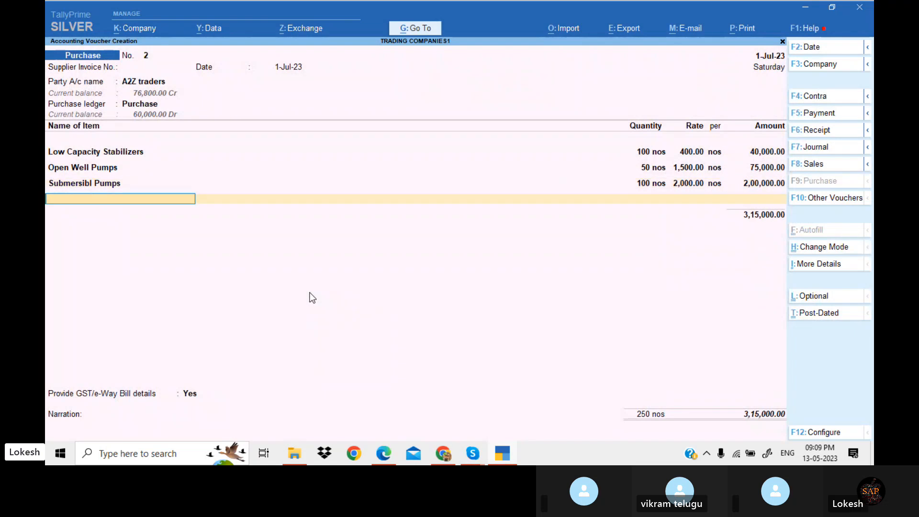
Add the CGST and SGST tax ledgers below the item lines of the purchase voucher
{"action": "type", "text": "c"}
{"action": "key", "text": "Down"}
{"action": "key", "text": "Return"}
{"action": "key", "text": "Return"}
{"action": "type", "text": "s"}
Set GST/e-Way Bill details to No and save the purchase voucher from A2Z traders
{"action": "key", "text": "Return"}
{"action": "key", "text": "Return"}
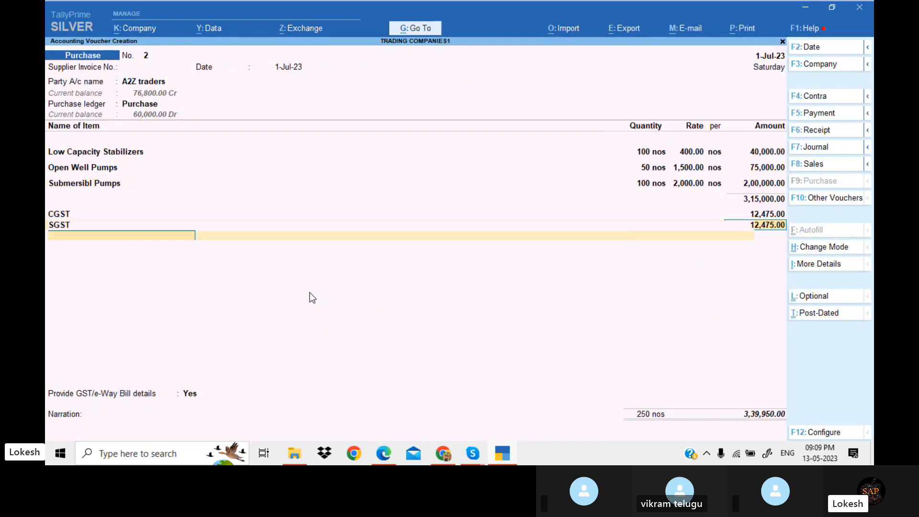
{"action": "key", "text": "Return"}
{"action": "key", "text": "Up"}
{"action": "key", "text": "Return"}
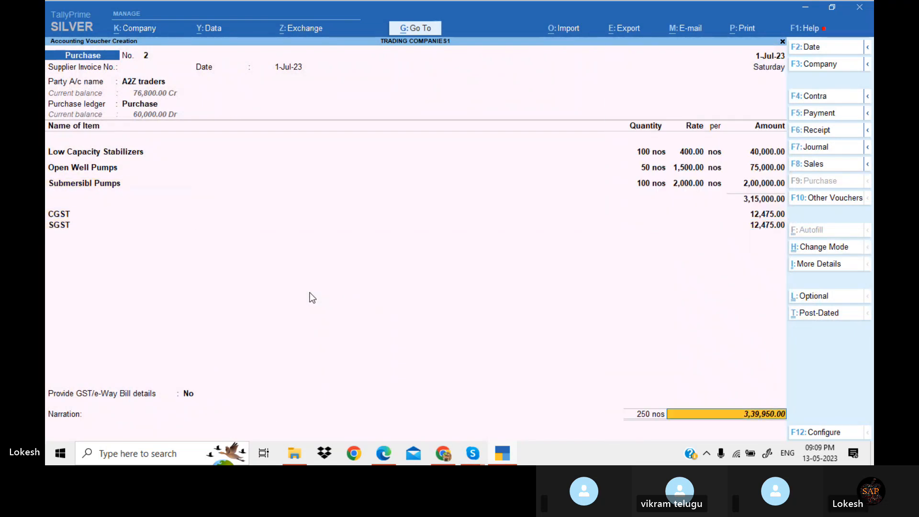
{"action": "key", "text": "alt+Tab"}
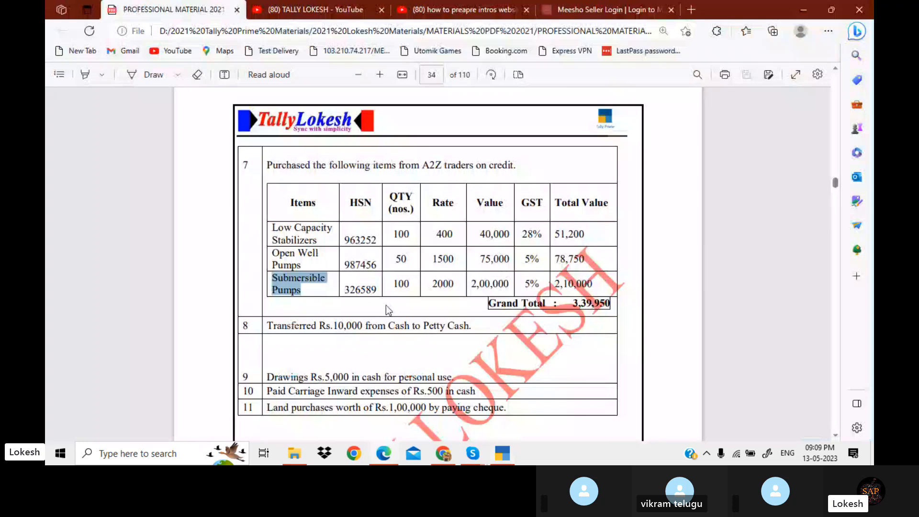
{"action": "key", "text": "alt+Tab"}
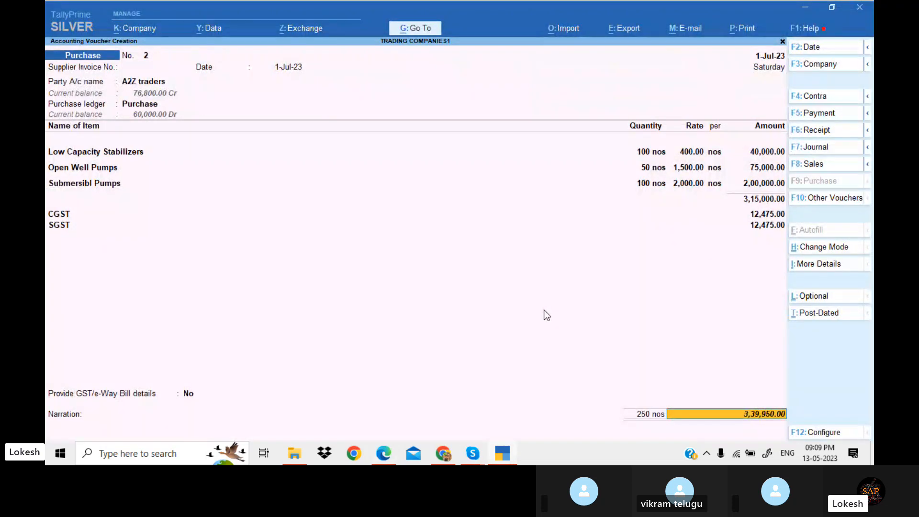
{"action": "key", "text": "Return"}
{"action": "key", "text": "Return"}
{"action": "key", "text": "Return"}
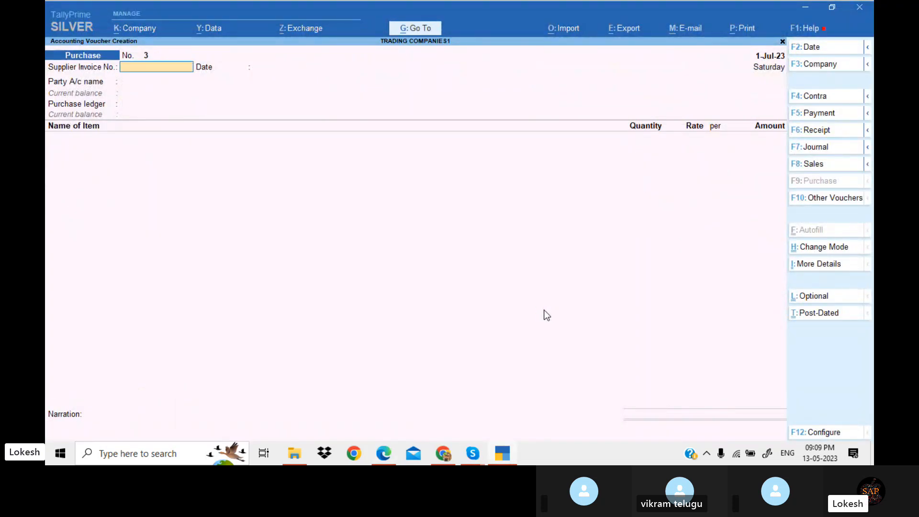
Start a Contra voucher crediting Cash for 10,000, following the PDF's cash-to-petty-cash transfer
{"action": "key", "text": "alt+Tab"}
{"action": "scroll", "coordinate": [544, 310], "scroll_direction": "down", "scroll_amount": 2}
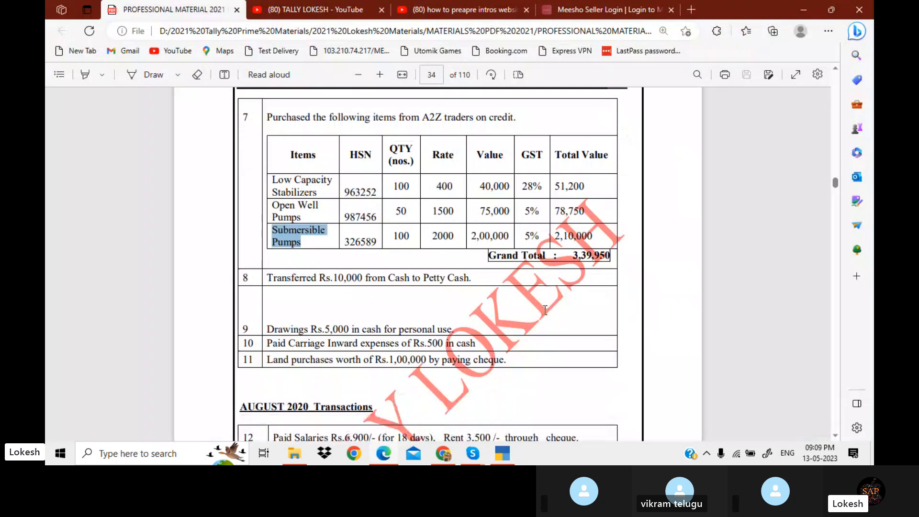
{"action": "scroll", "coordinate": [544, 310], "scroll_direction": "down", "scroll_amount": 2}
{"action": "key", "text": "alt+Tab"}
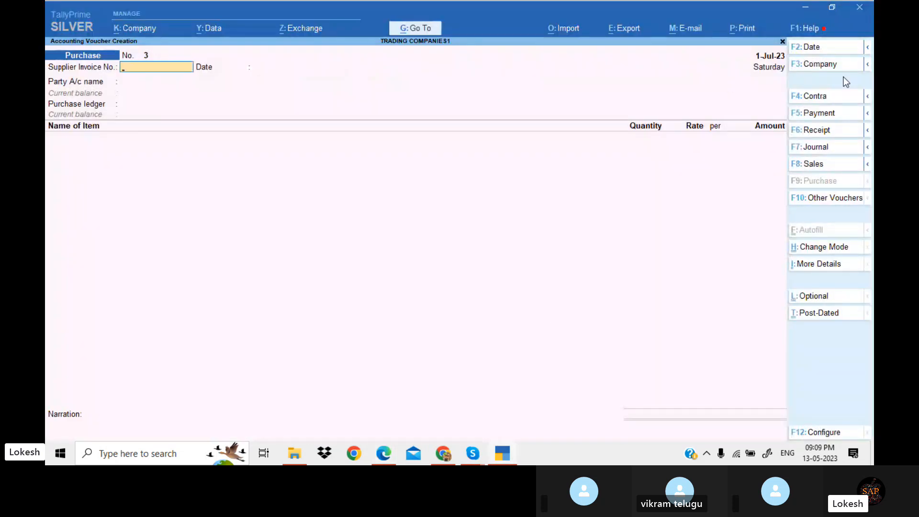
{"action": "left_click", "coordinate": [840, 95]}
{"action": "key", "text": "Return"}
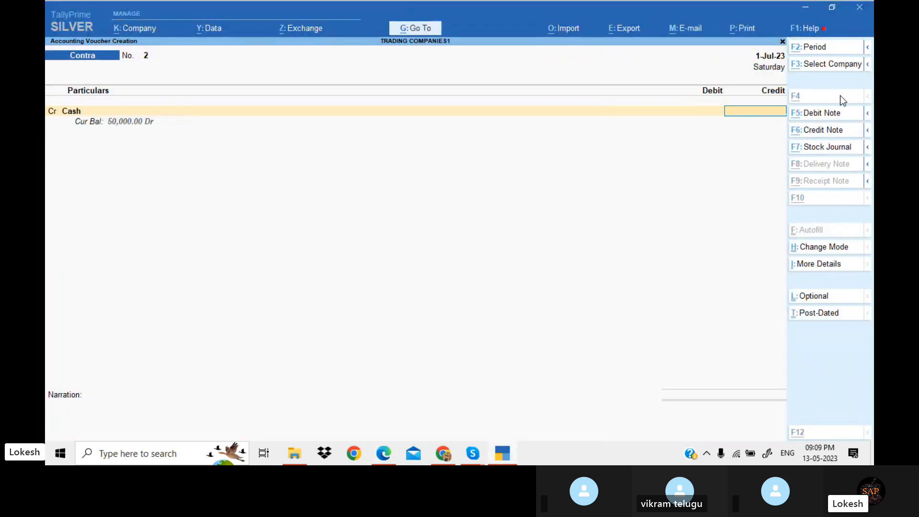
{"action": "key", "text": "alt+Tab"}
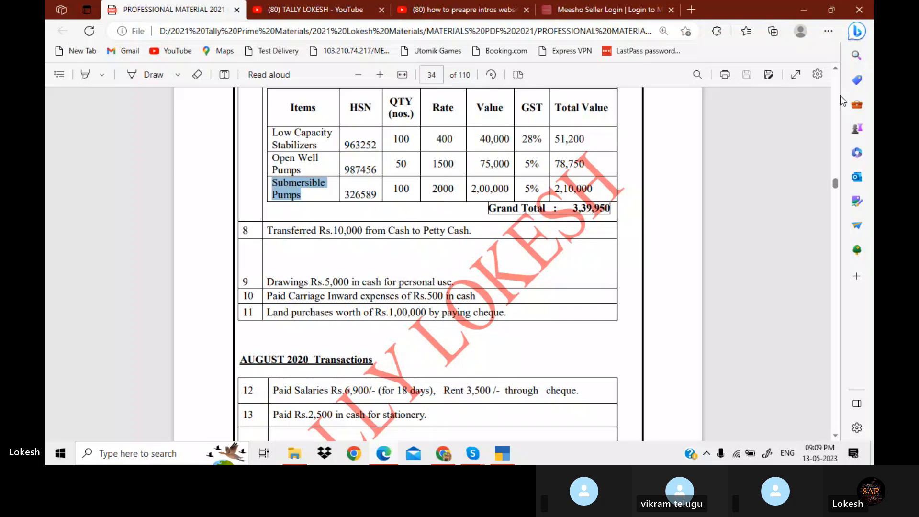
{"action": "key", "text": "alt+Tab"}
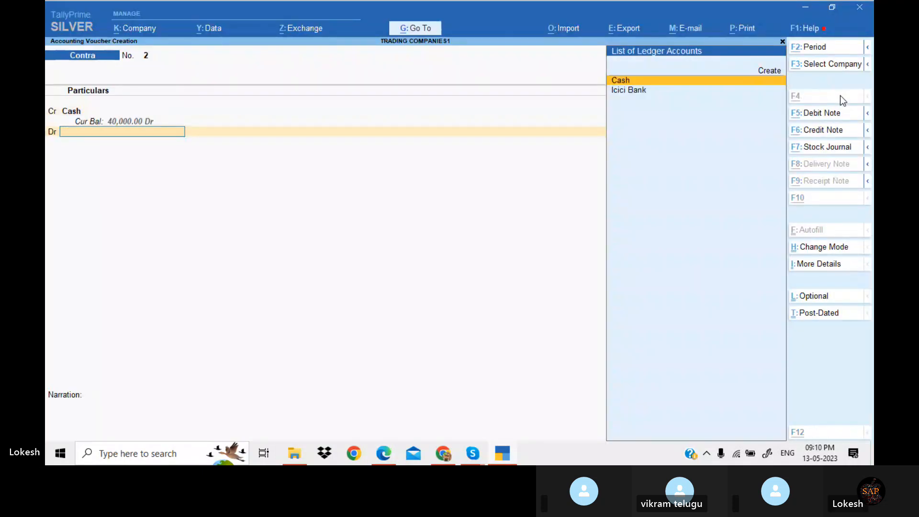
Create a Petty Cash ledger under Cash-in-Hand and use it as the contra voucher's debit account
{"action": "key", "text": "alt+c"}
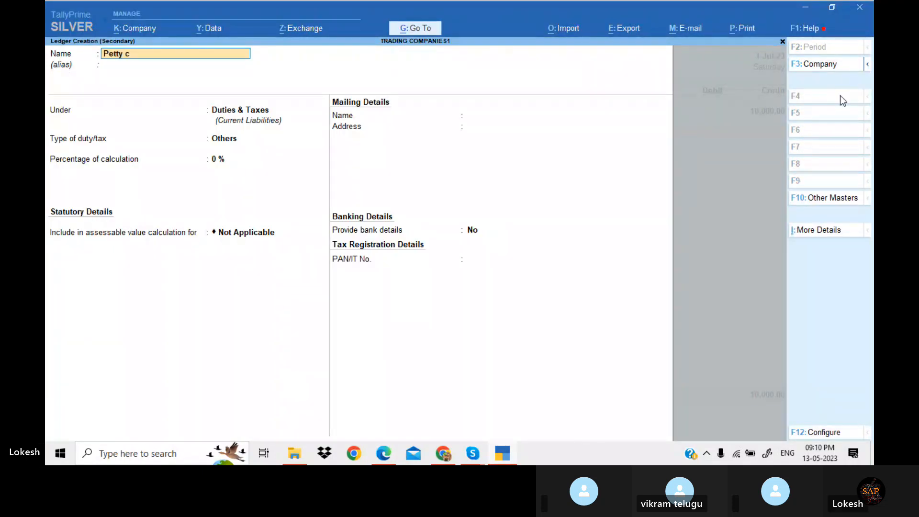
{"action": "key", "text": "Return"}
{"action": "type", "text": "Cas"}
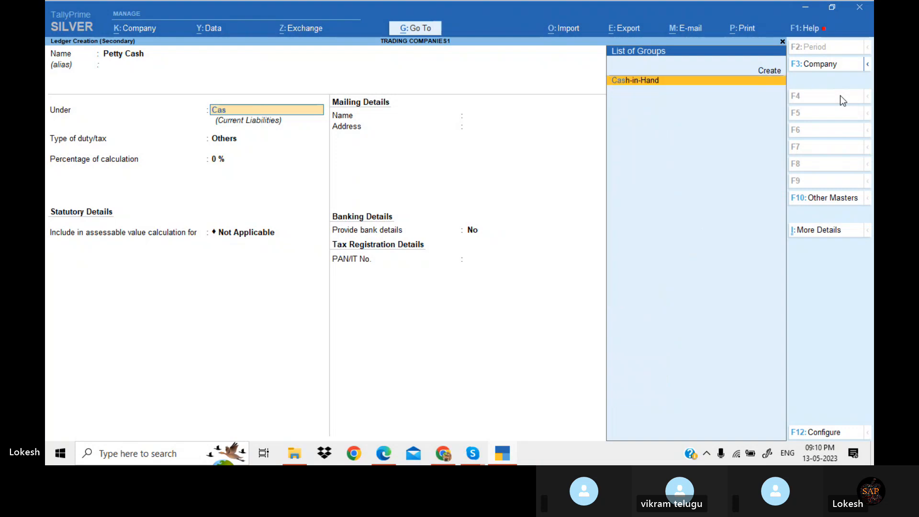
{"action": "key", "text": "Return"}
{"action": "key", "text": "Return"}
{"action": "key", "text": "y"}
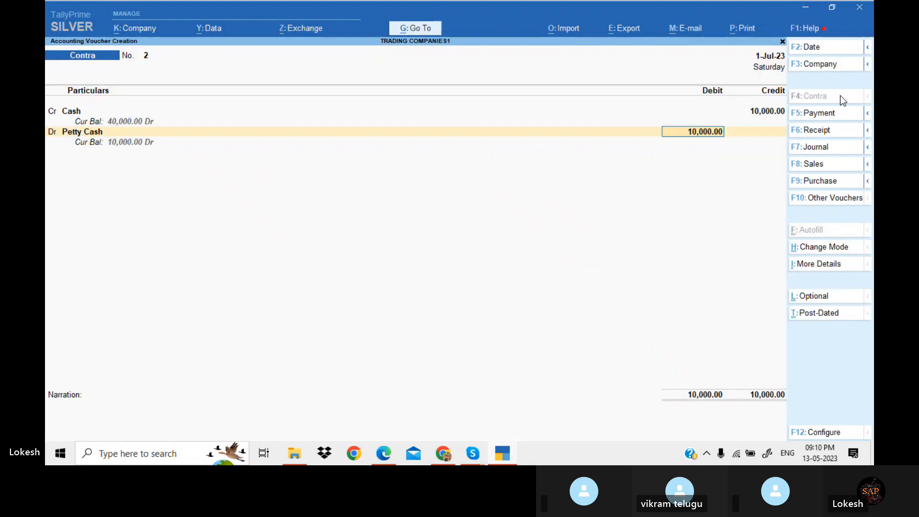
Accept and save the contra voucher transferring 10,000 from Cash to Petty Cash
{"action": "key", "text": "Return"}
{"action": "key", "text": "Return"}
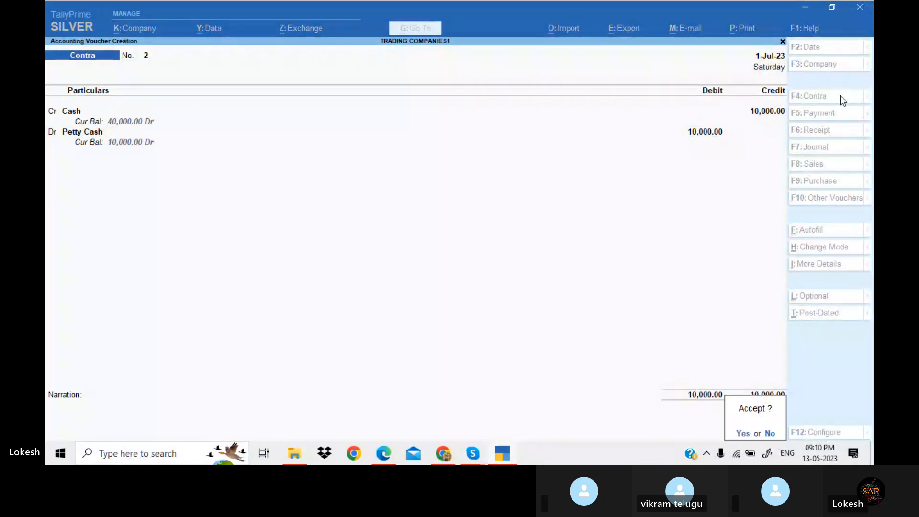
{"action": "key", "text": "y"}
{"action": "key", "text": "alt+Tab"}
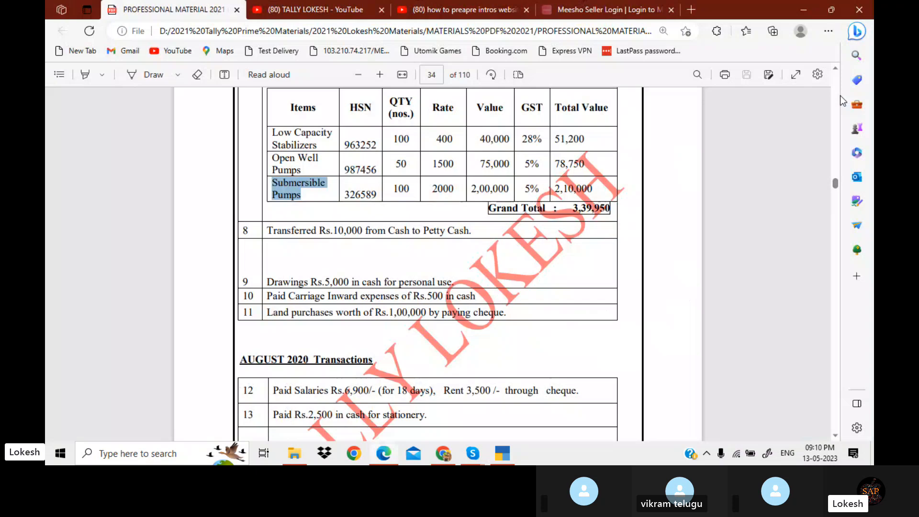
{"action": "key", "text": "alt+Tab"}
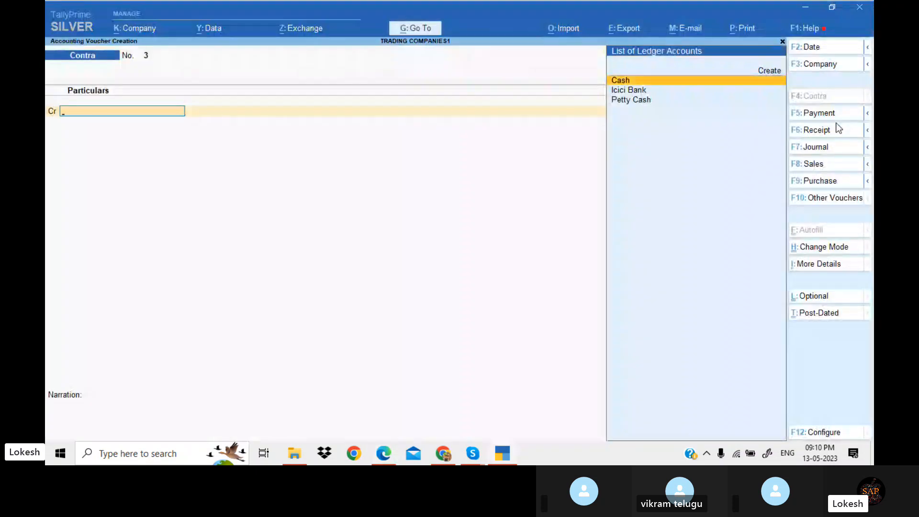
Start a Payment voucher and create a Drawings ledger under Capital Account as its debit account
{"action": "left_click", "coordinate": [830, 115]}
{"action": "key", "text": "alt+c"}
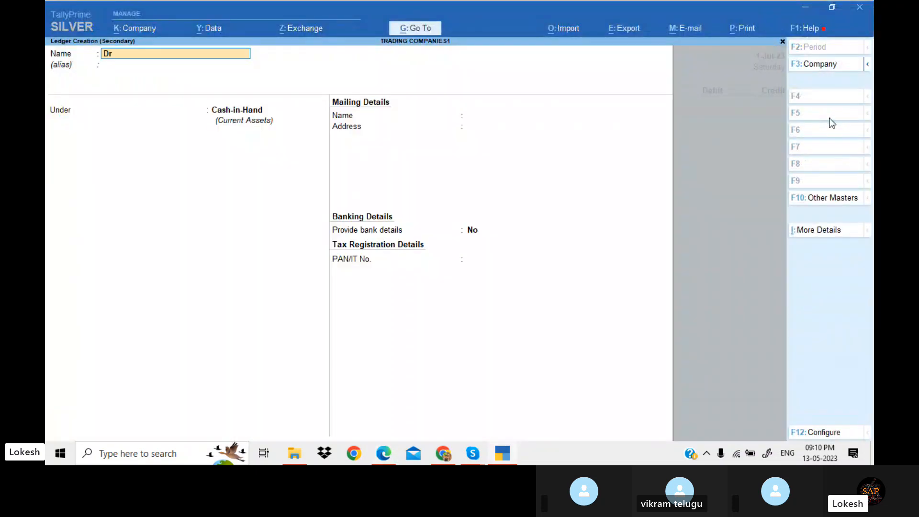
{"action": "type", "text": "Drawings"}
{"action": "key", "text": "Return"}
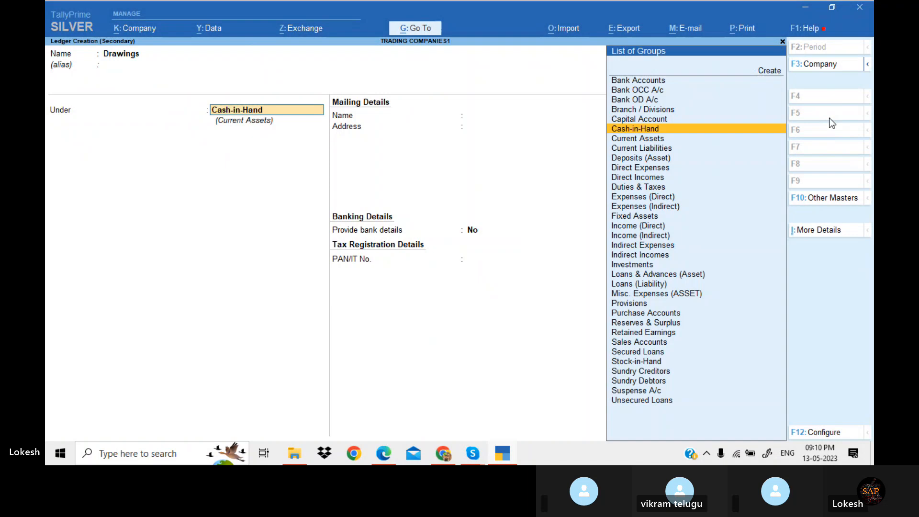
{"action": "type", "text": "ca"}
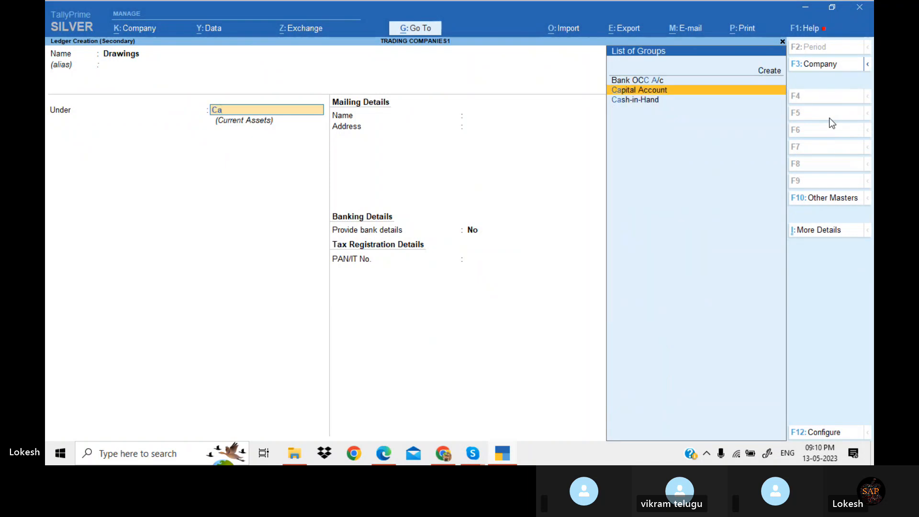
{"action": "key", "text": "Return"}
{"action": "key", "text": "Return"}
{"action": "key", "text": "Return"}
{"action": "key", "text": "Return"}
{"action": "key", "text": "Return"}
{"action": "key", "text": "Return"}
{"action": "key", "text": "Return"}
{"action": "key", "text": "Return"}
{"action": "key", "text": "Return"}
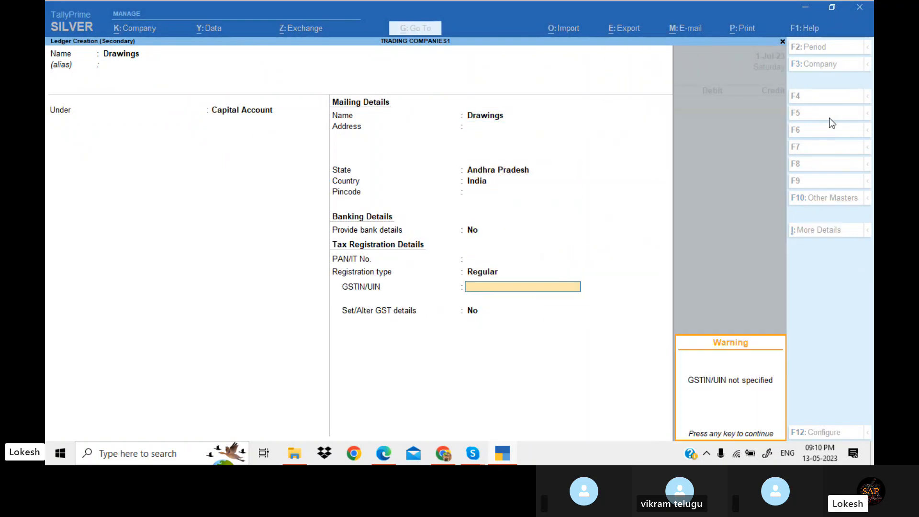
{"action": "key", "text": "Return"}
Debit Drawings 5,000, credit Cash, and save the payment voucher
{"action": "key", "text": "alt+Tab"}
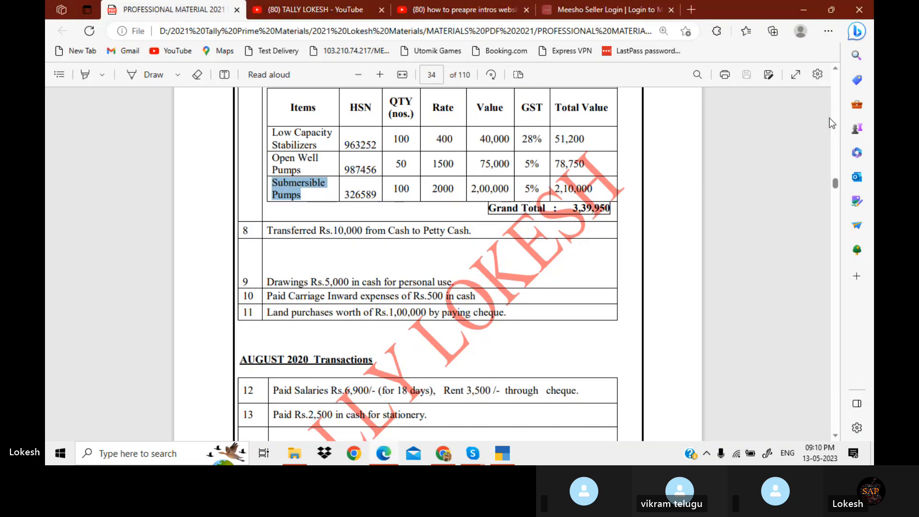
{"action": "key", "text": "alt+Tab"}
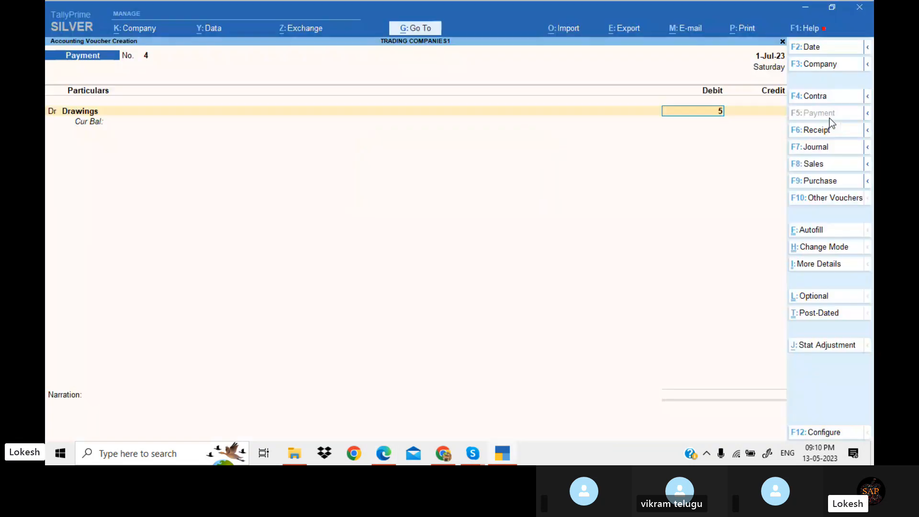
{"action": "type", "text": "5000"}
{"action": "key", "text": "Return"}
{"action": "key", "text": "Down"}
{"action": "key", "text": "Down"}
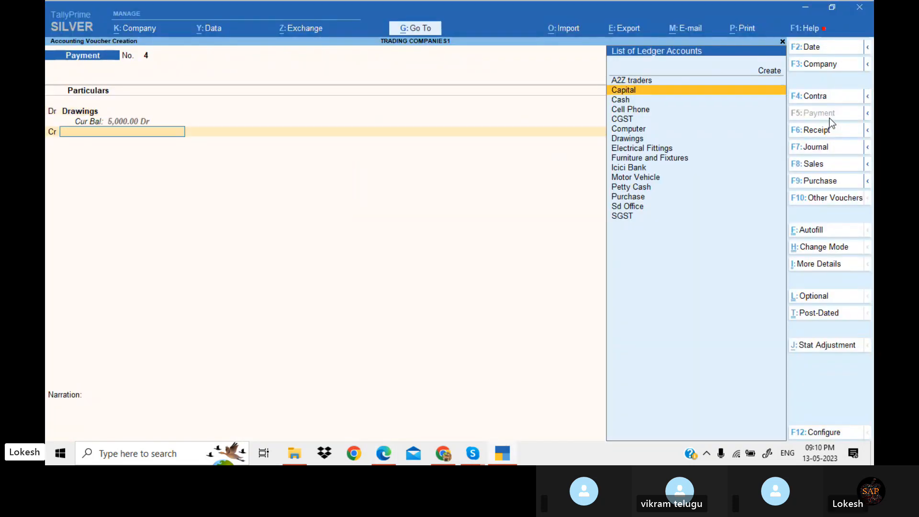
{"action": "key", "text": "Return"}
{"action": "key", "text": "Return"}
{"action": "key", "text": "Return"}
{"action": "key", "text": "Return"}
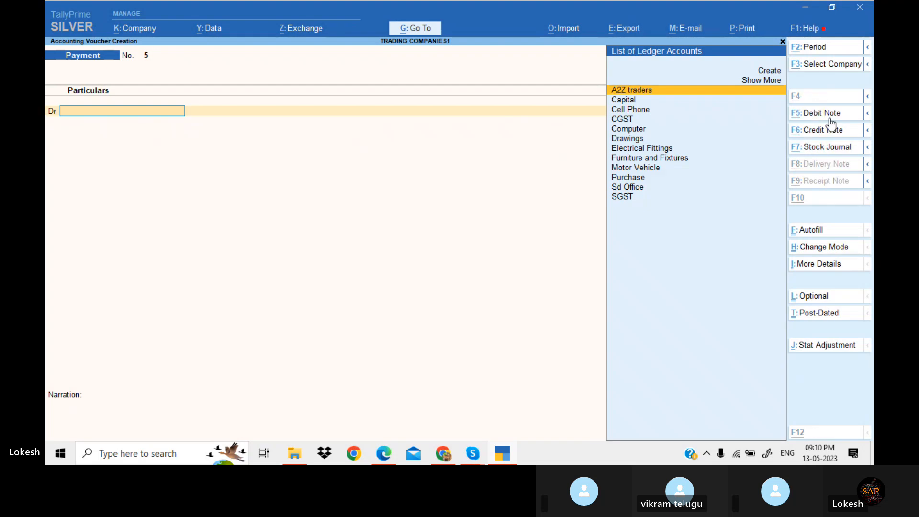
Start a new payment and create a Carriage Inewards ledger under Direct Expenses as its debit account
{"action": "key", "text": "alt+Tab"}
{"action": "key", "text": "alt+Tab"}
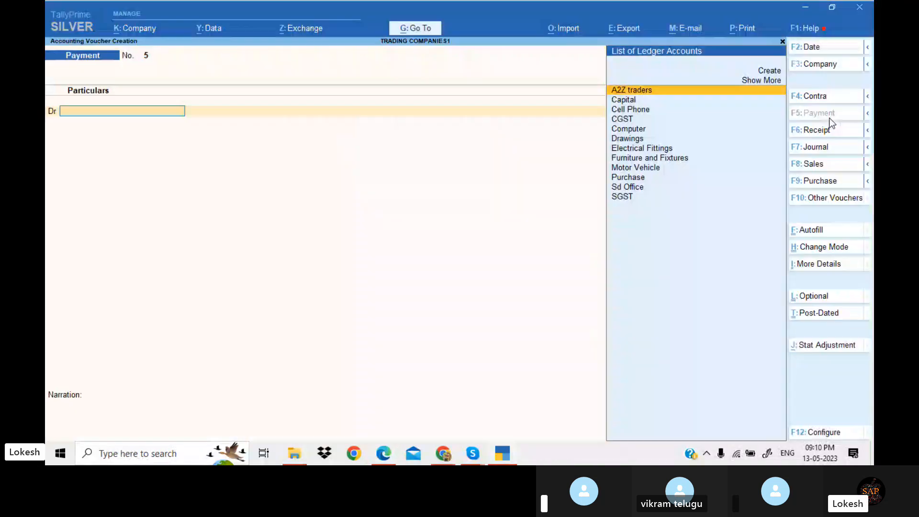
{"action": "key", "text": "alt+c"}
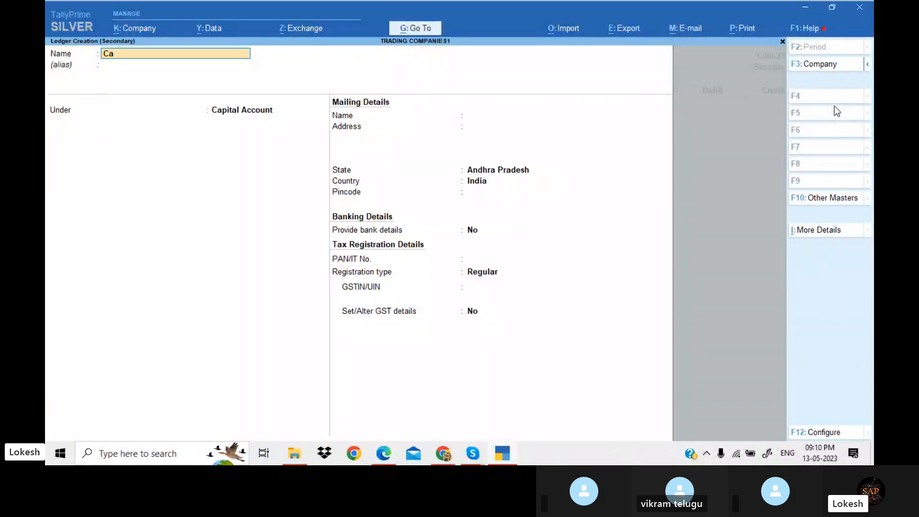
{"action": "type", "text": "Carriage inward"}
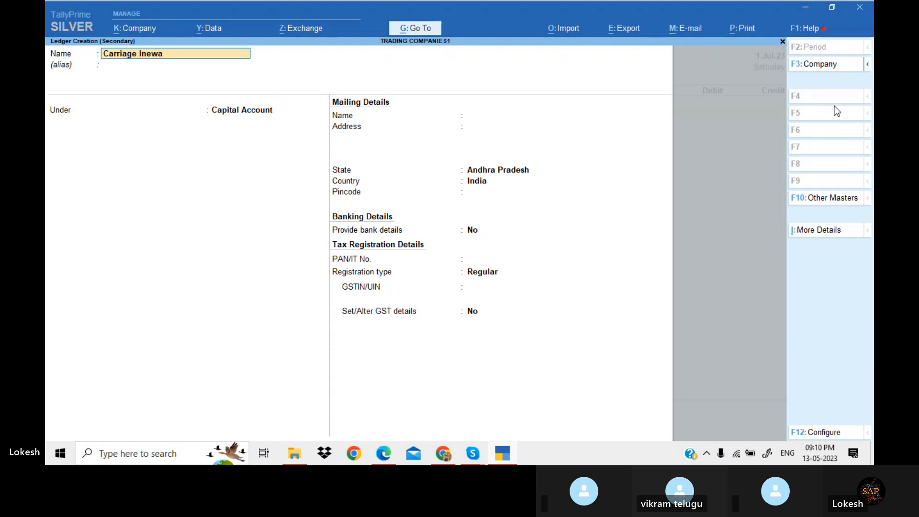
{"action": "type", "text": "s"}
{"action": "key", "text": "Return"}
{"action": "type", "text": "Dir"}
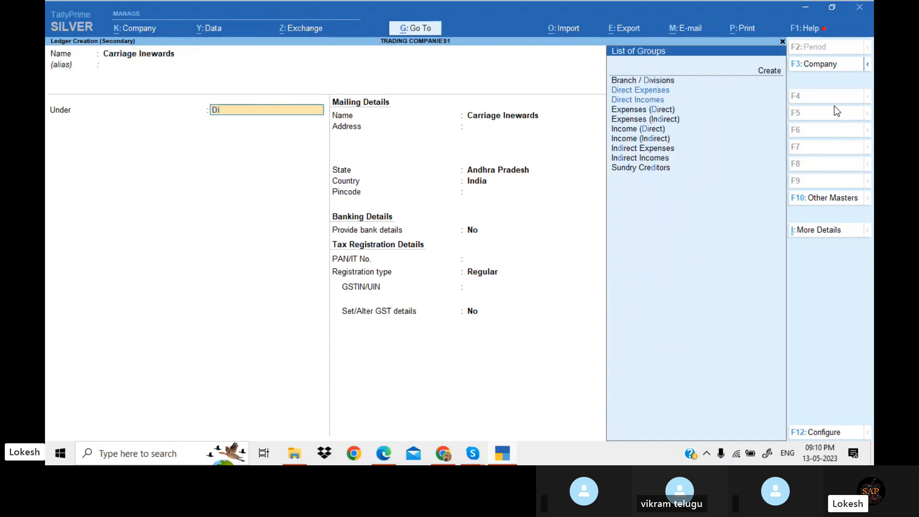
{"action": "key", "text": "Down"}
{"action": "key", "text": "Return"}
{"action": "key", "text": "Return"}
{"action": "key", "text": "Return"}
{"action": "key", "text": "Return"}
{"action": "key", "text": "Return"}
{"action": "key", "text": "Return"}
{"action": "key", "text": "Return"}
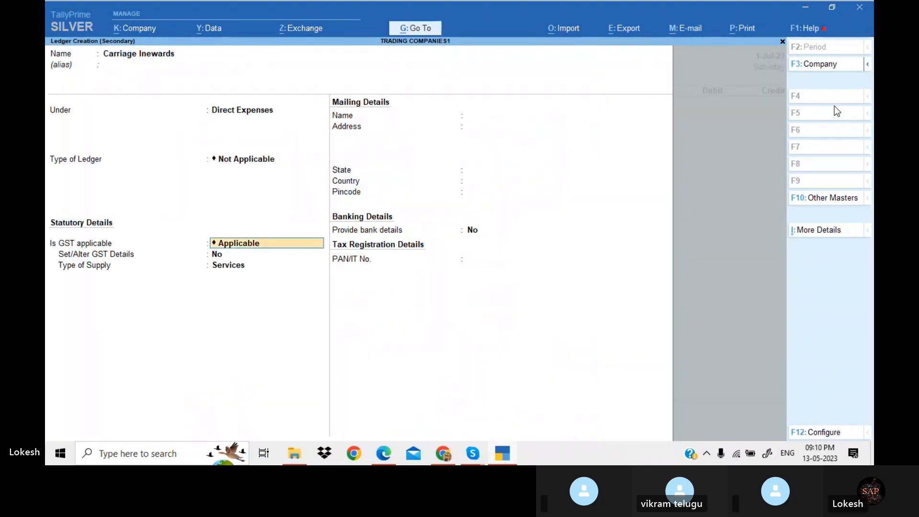
{"action": "key", "text": "Return"}
Enter 500 for Carriage Inewards, credit Cash, and accept the payment voucher
{"action": "key", "text": "alt+Tab"}
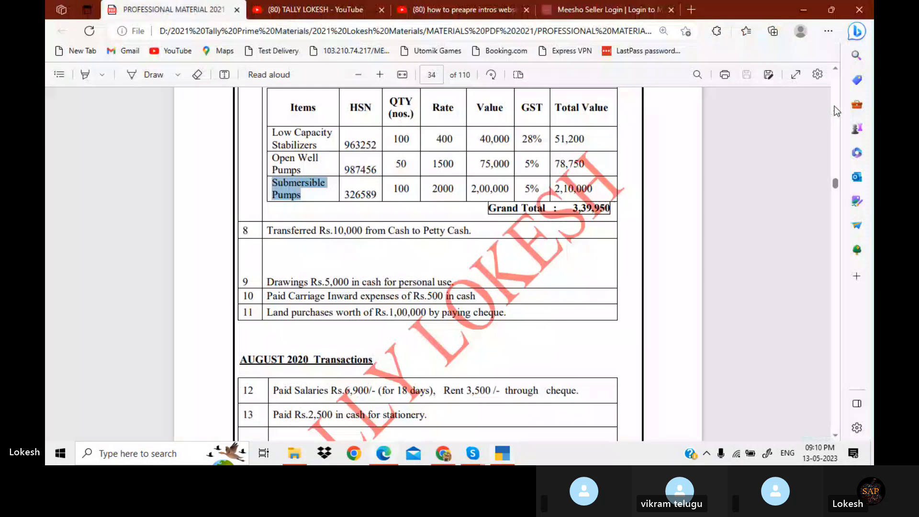
{"action": "key", "text": "alt+Tab"}
{"action": "type", "text": "500"}
{"action": "key", "text": "Return"}
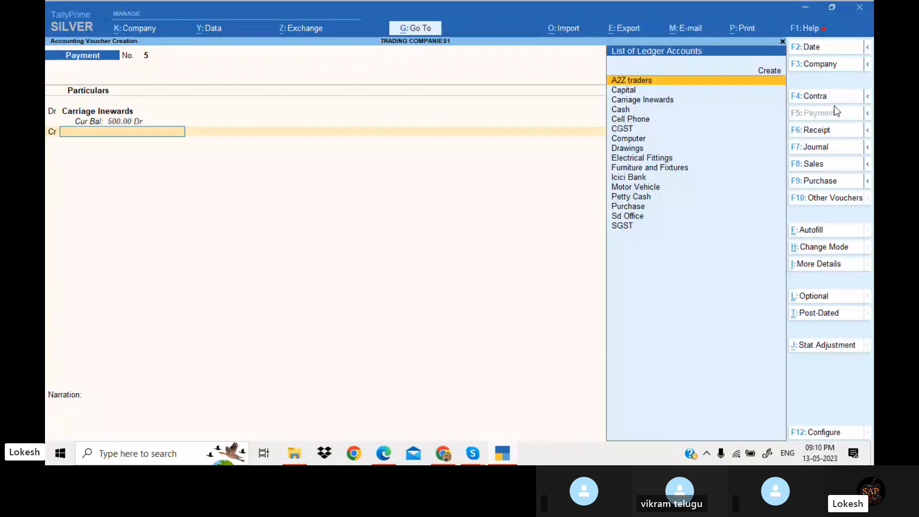
{"action": "key", "text": "Down"}
{"action": "key", "text": "Down"}
{"action": "key", "text": "Down"}
{"action": "key", "text": "Return"}
{"action": "key", "text": "Return"}
{"action": "key", "text": "Return"}
{"action": "key", "text": "Return"}
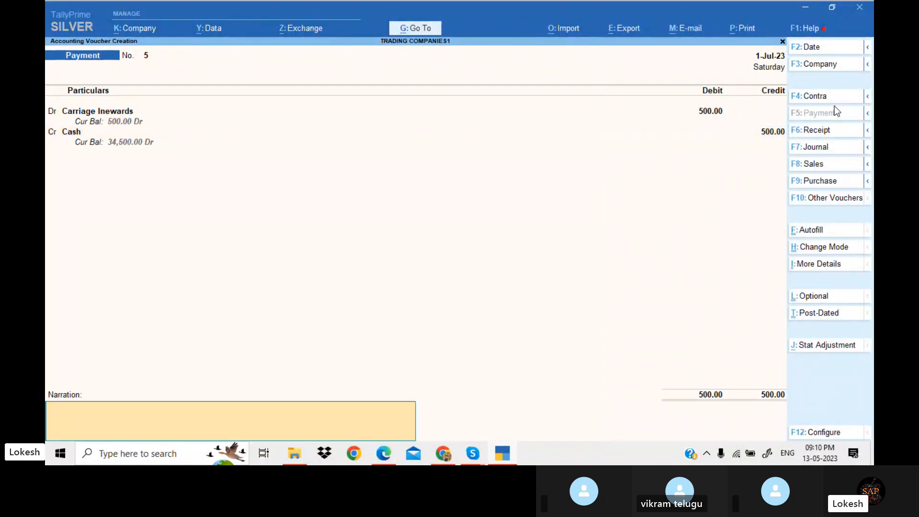
{"action": "key", "text": "Return"}
{"action": "key", "text": "alt+Tab"}
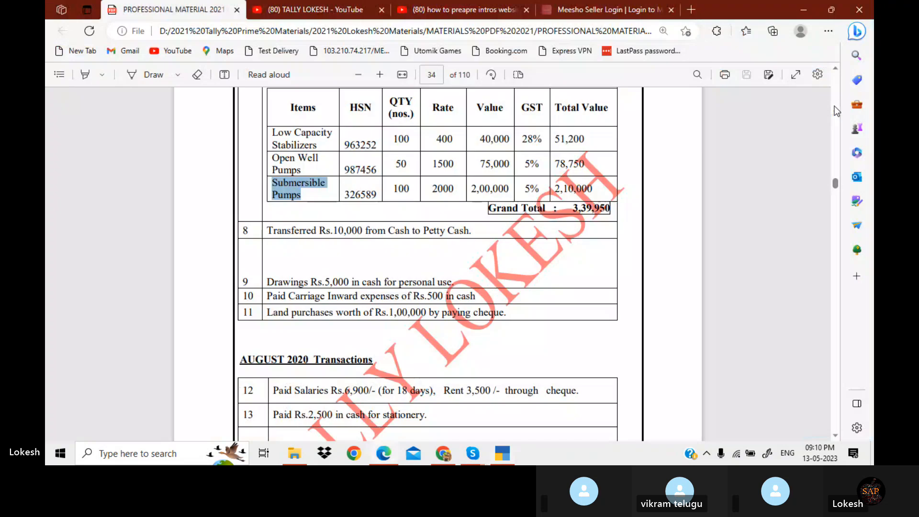
Create a Land ledger under Fixed Assets as the debit account of the payment voucher
{"action": "key", "text": "alt+Tab"}
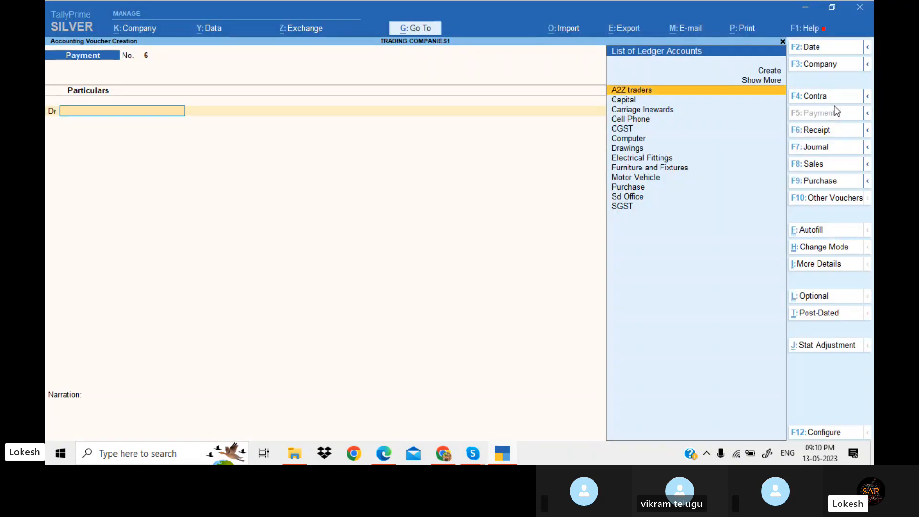
{"action": "key", "text": "alt+c"}
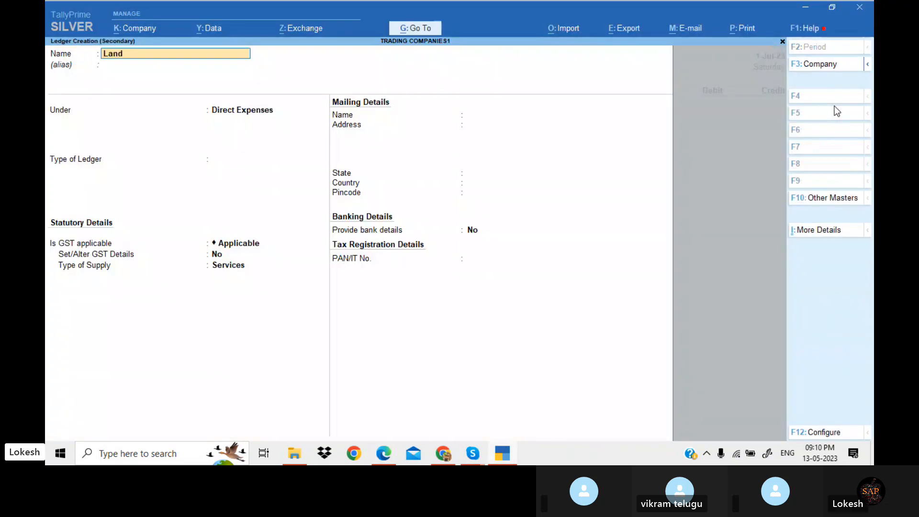
{"action": "key", "text": "Return"}
{"action": "key", "text": "Return"}
{"action": "type", "text": "fix"}
{"action": "key", "text": "Return"}
{"action": "key", "text": "Return"}
{"action": "key", "text": "Return"}
{"action": "key", "text": "Return"}
{"action": "key", "text": "Return"}
{"action": "key", "text": "Return"}
{"action": "key", "text": "Return"}
{"action": "key", "text": "Return"}
{"action": "key", "text": "Return"}
{"action": "key", "text": "Return"}
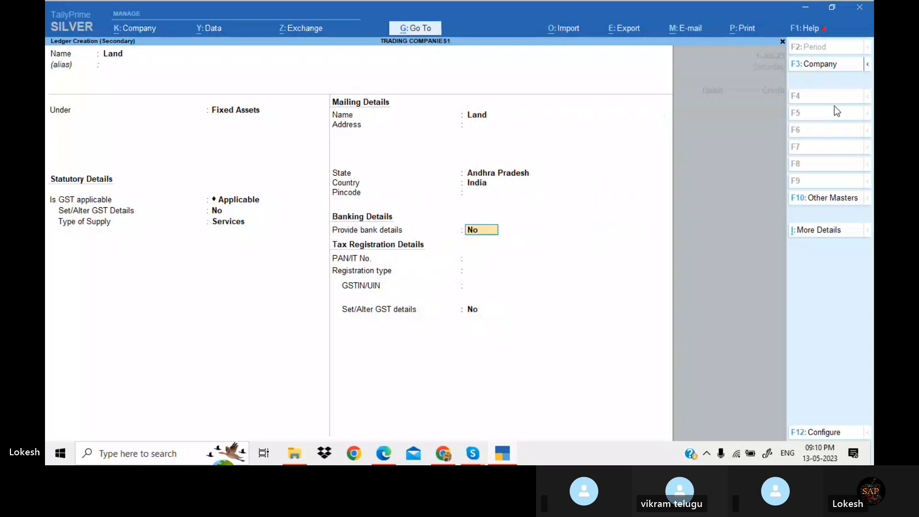
{"action": "key", "text": "Return"}
Debit Land 1,00,000, credit Icici Bank, and accept the payment voucher
{"action": "key", "text": "alt+Tab"}
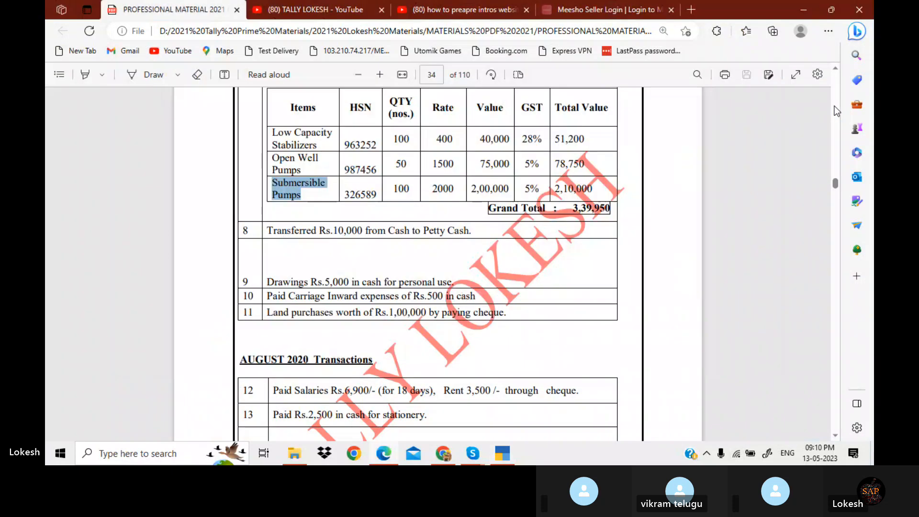
{"action": "key", "text": "alt+Tab"}
{"action": "type", "text": "10000"}
{"action": "key", "text": "Return"}
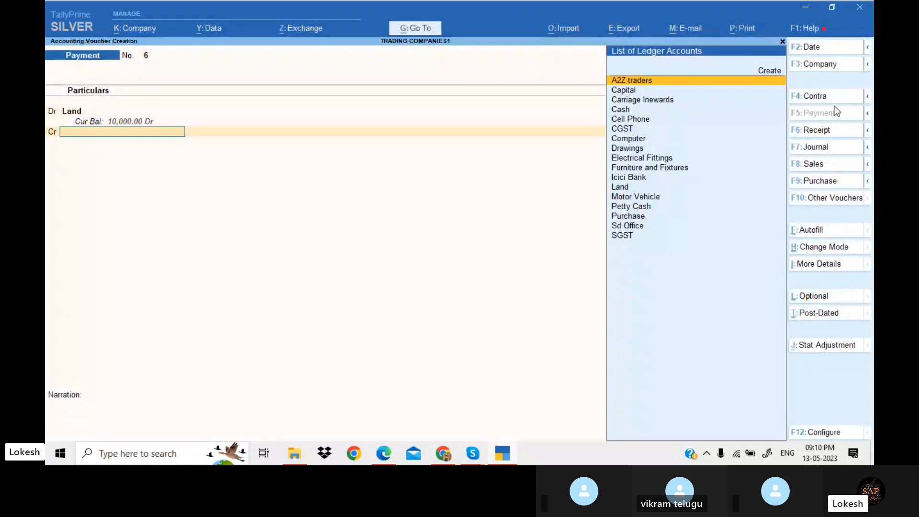
{"action": "key", "text": "BackSpace"}
{"action": "key", "text": "BackSpace"}
{"action": "type", "text": "10"}
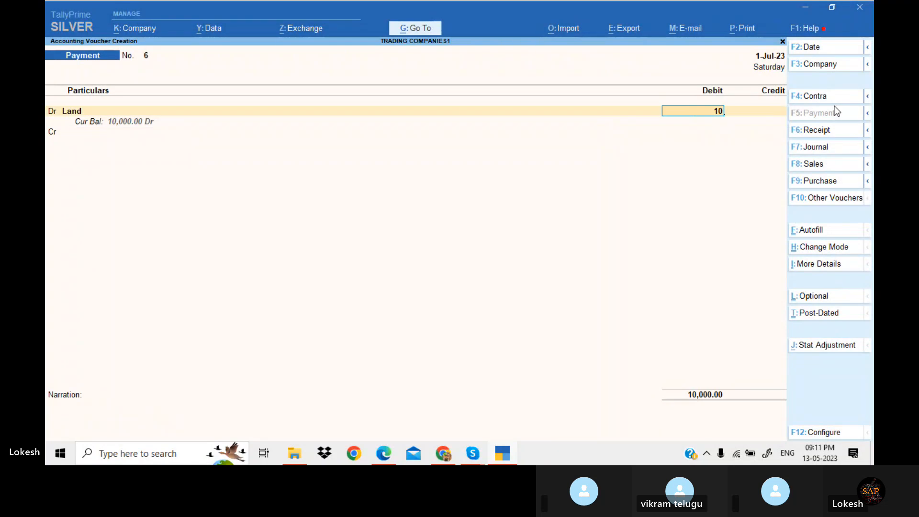
{"action": "type", "text": "0000"}
{"action": "key", "text": "Return"}
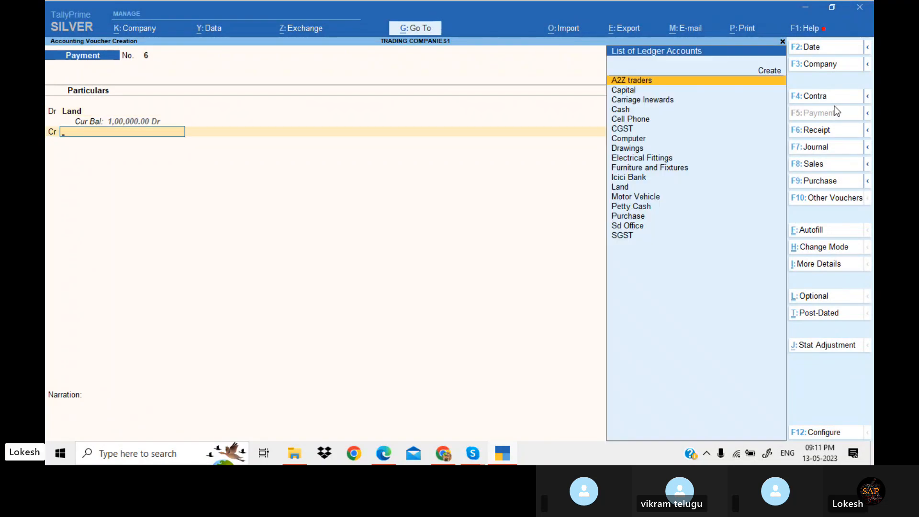
{"action": "type", "text": "I"}
{"action": "key", "text": "Return"}
{"action": "key", "text": "Return"}
{"action": "key", "text": "Return"}
{"action": "key", "text": "Return"}
{"action": "key", "text": "Return"}
{"action": "key", "text": "Return"}
{"action": "key", "text": "Return"}
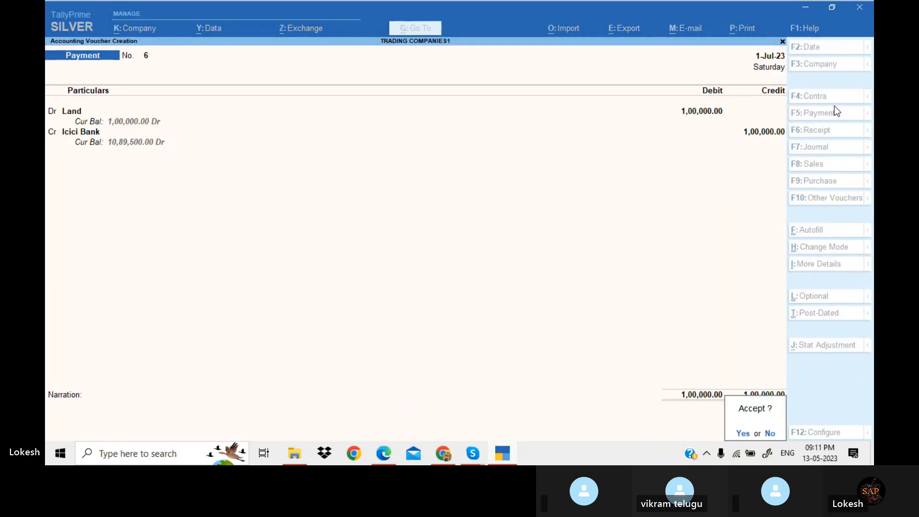
{"action": "key", "text": "Return"}
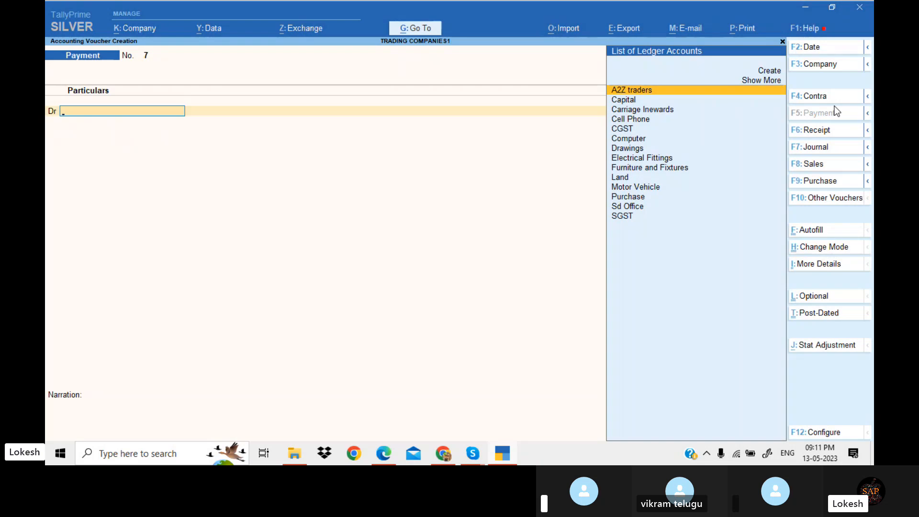
Quit voucher entry and open the Profit & Loss report
{"action": "key", "text": "Escape"}
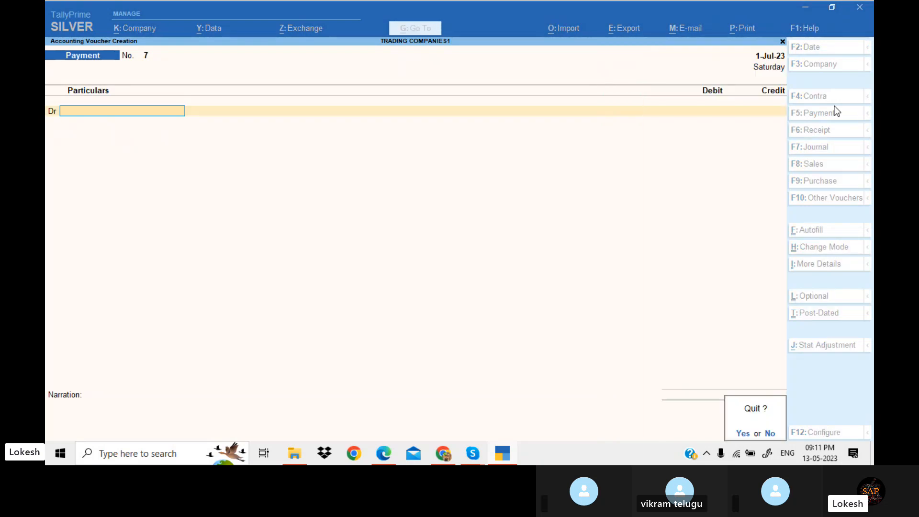
{"action": "key", "text": "Return"}
{"action": "key", "text": "Down"}
{"action": "key", "text": "Down"}
{"action": "key", "text": "Down"}
{"action": "key", "text": "Down"}
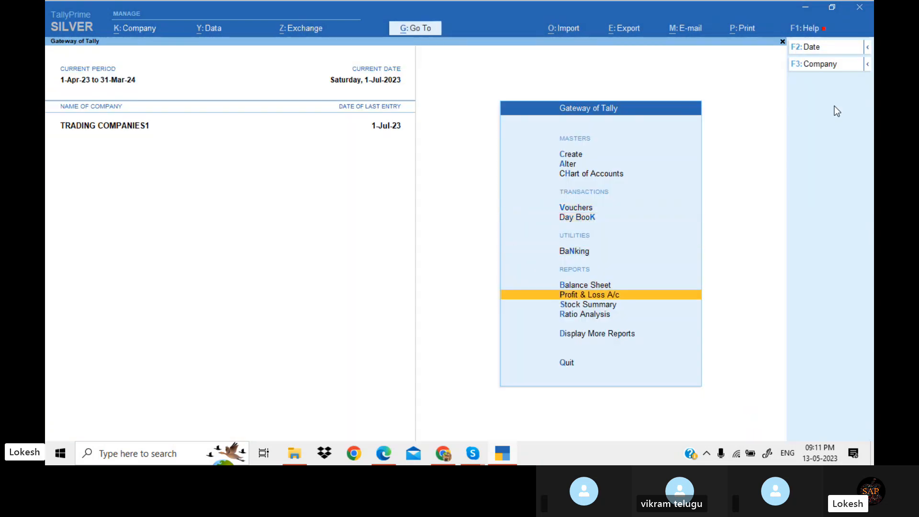
{"action": "key", "text": "Return"}
{"action": "key", "text": "Right"}
{"action": "key", "text": "Down"}
{"action": "key", "text": "Down"}
{"action": "key", "text": "Down"}
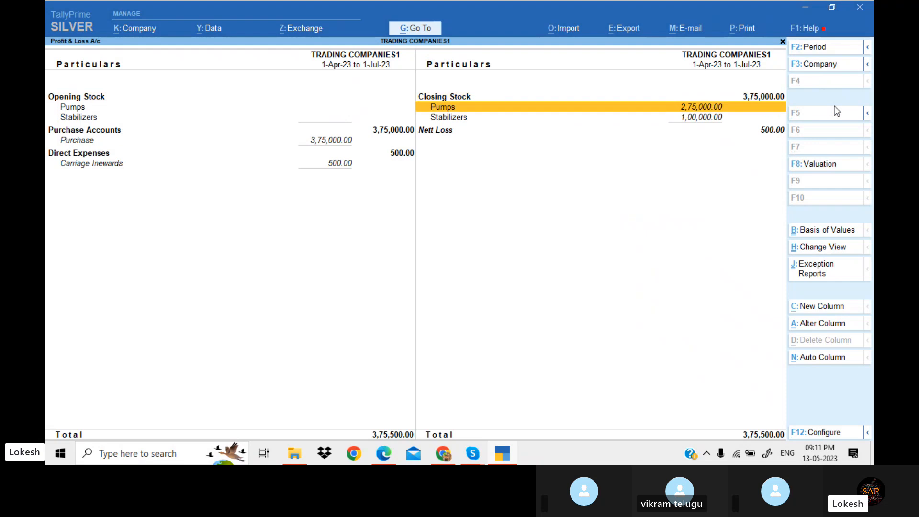
Compare the report with the July Profit & Loss solution in the PDF exercise
{"action": "key", "text": "alt+Tab"}
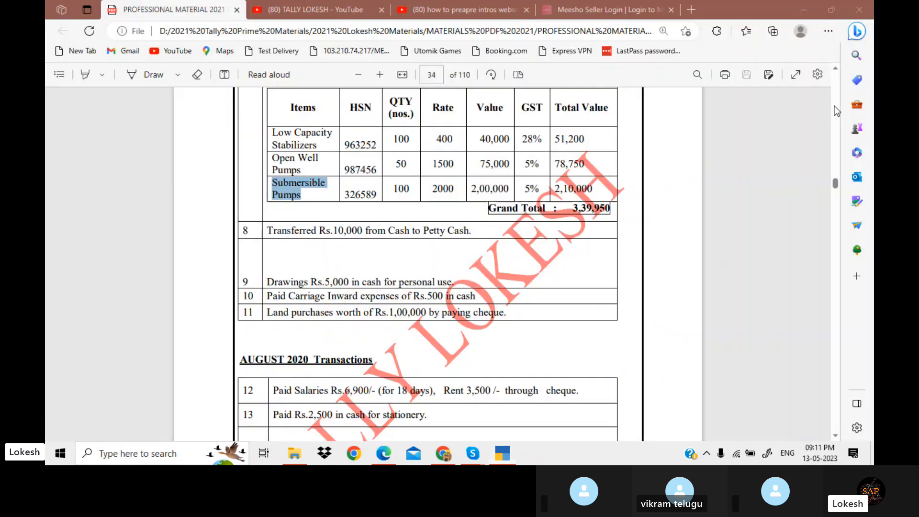
{"action": "scroll", "coordinate": [834, 105], "scroll_direction": "down", "scroll_amount": 10}
{"action": "scroll", "coordinate": [834, 105], "scroll_direction": "down", "scroll_amount": 20}
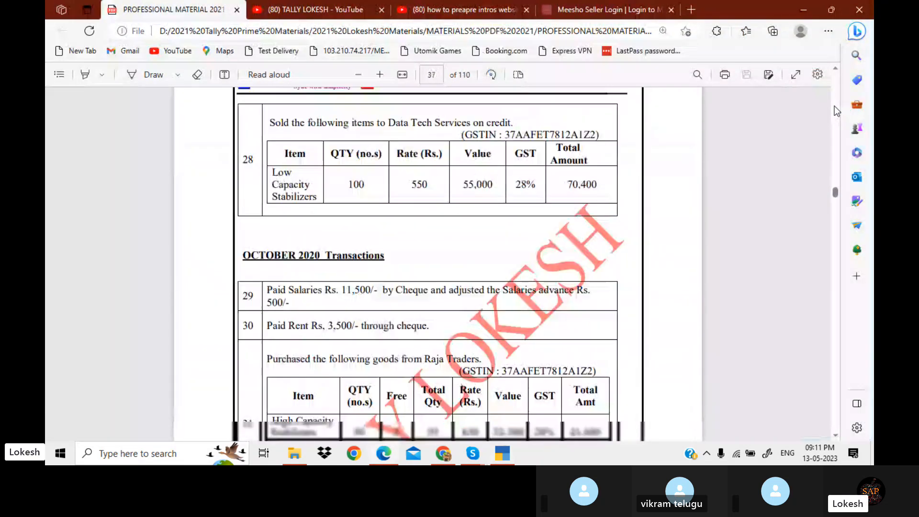
{"action": "scroll", "coordinate": [834, 110], "scroll_direction": "down", "scroll_amount": 20}
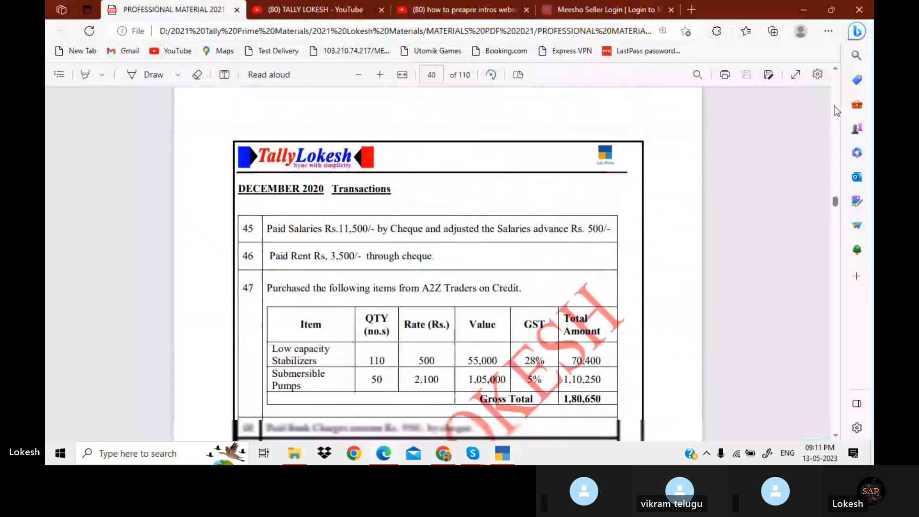
{"action": "scroll", "coordinate": [834, 106], "scroll_direction": "down", "scroll_amount": 20}
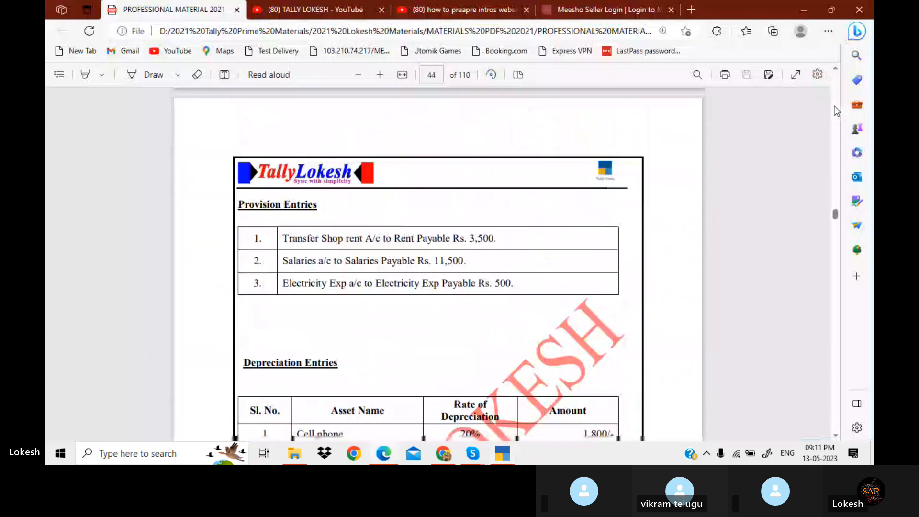
{"action": "scroll", "coordinate": [834, 106], "scroll_direction": "down", "scroll_amount": 15}
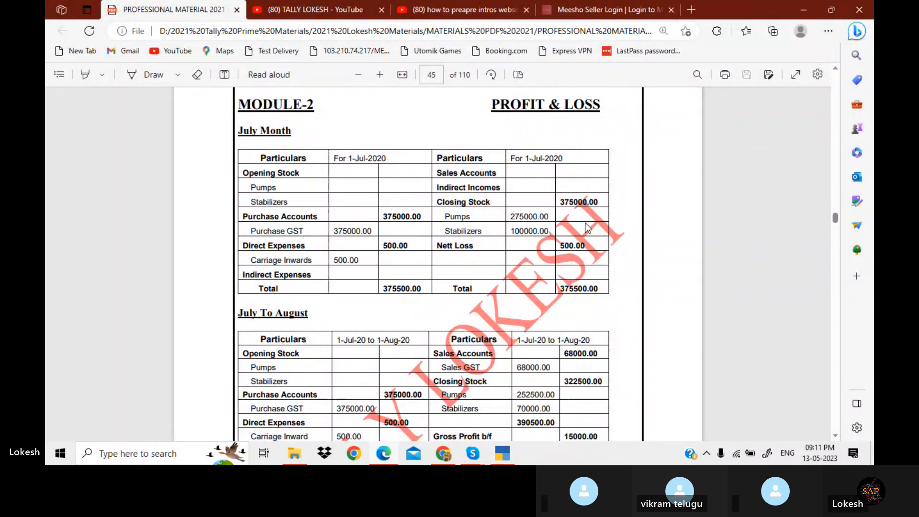
{"action": "scroll", "coordinate": [587, 227], "scroll_direction": "up", "scroll_amount": 20}
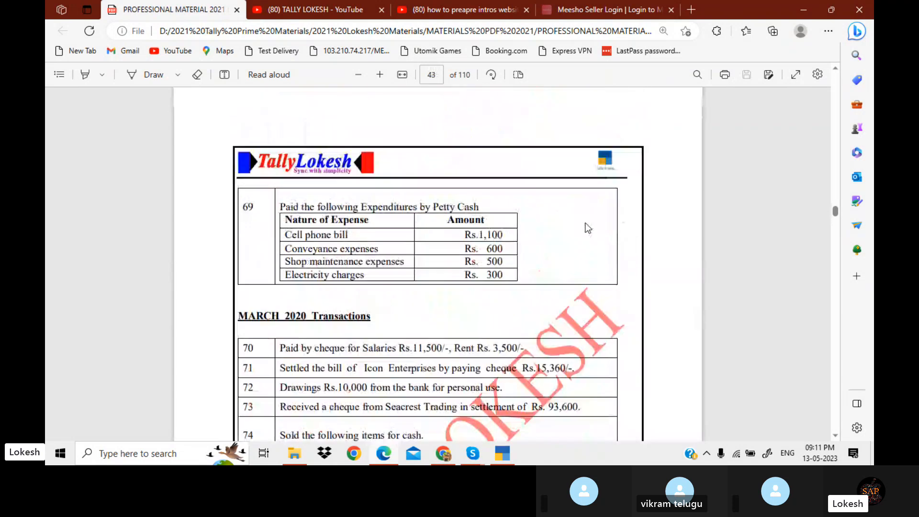
{"action": "scroll", "coordinate": [587, 227], "scroll_direction": "up", "scroll_amount": 20}
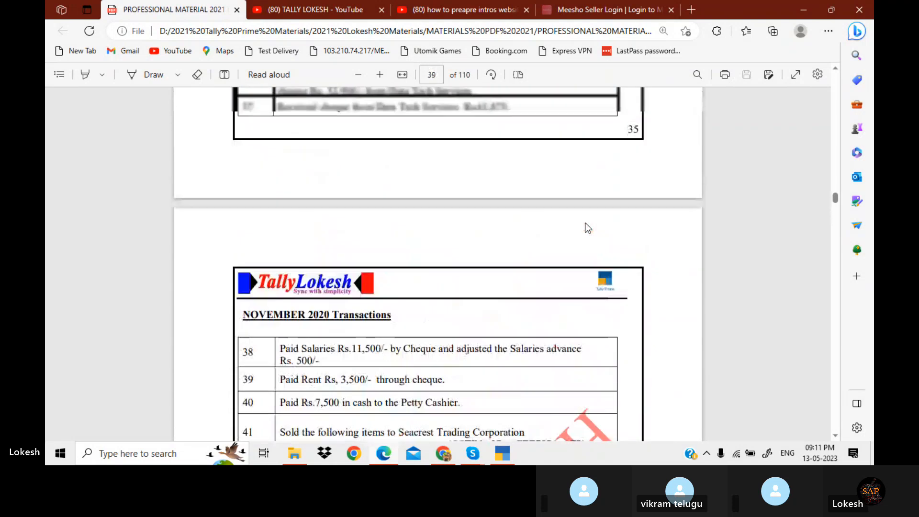
{"action": "scroll", "coordinate": [587, 228], "scroll_direction": "up", "scroll_amount": 20}
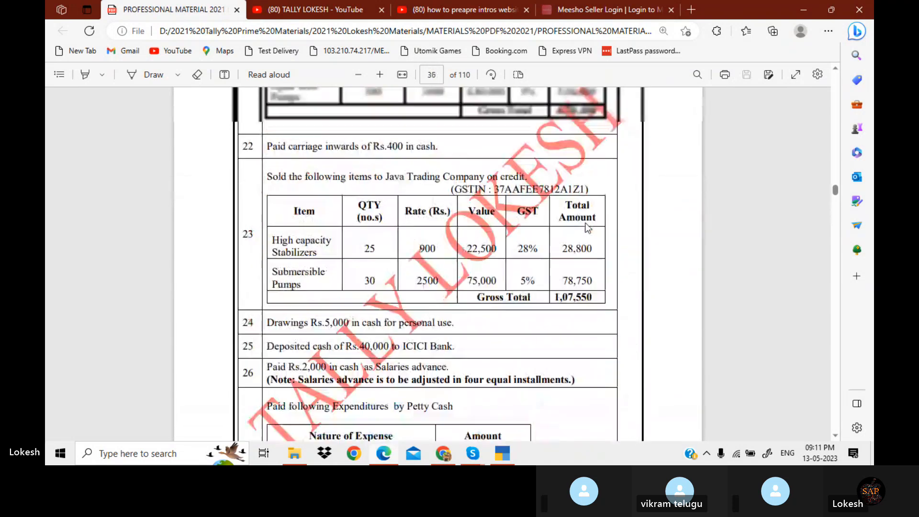
{"action": "scroll", "coordinate": [587, 227], "scroll_direction": "up", "scroll_amount": 1}
{"action": "scroll", "coordinate": [587, 227], "scroll_direction": "up", "scroll_amount": 10}
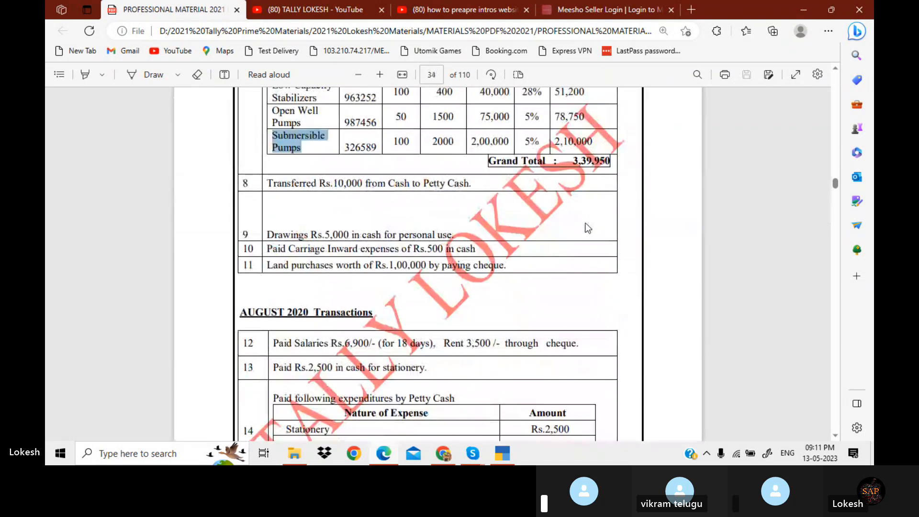
{"action": "scroll", "coordinate": [588, 227], "scroll_direction": "down", "scroll_amount": 10}
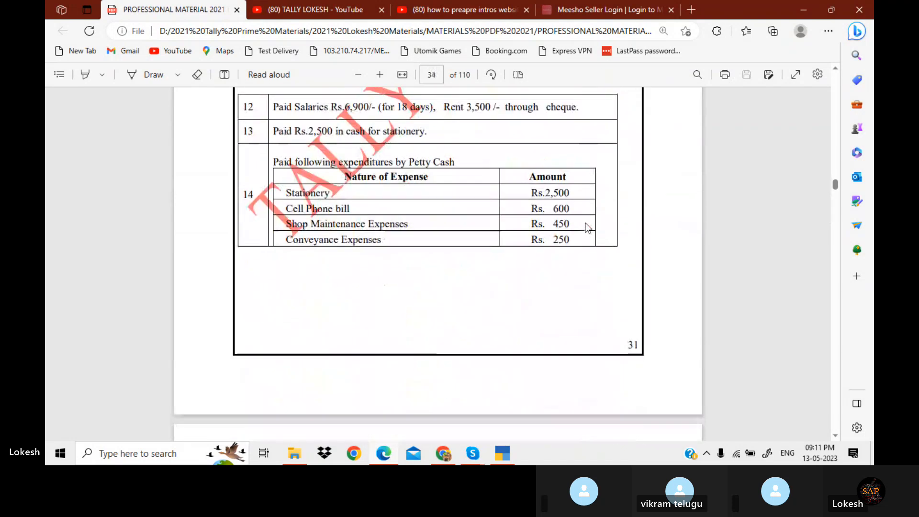
{"action": "scroll", "coordinate": [587, 228], "scroll_direction": "up", "scroll_amount": 3}
Open the Day Book to review the recorded July vouchers
{"action": "key", "text": "alt+Tab"}
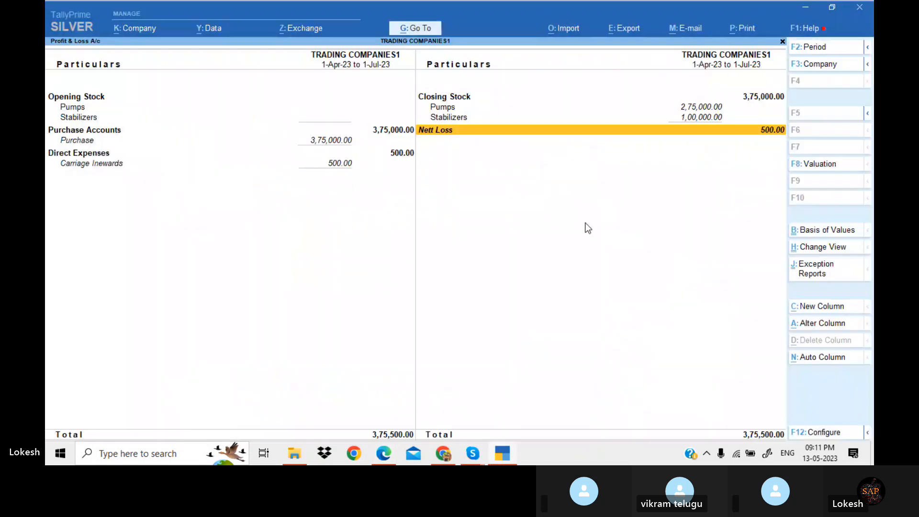
{"action": "key", "text": "Escape"}
{"action": "key", "text": "Up"}
{"action": "key", "text": "Up"}
{"action": "key", "text": "Up"}
{"action": "key", "text": "Up"}
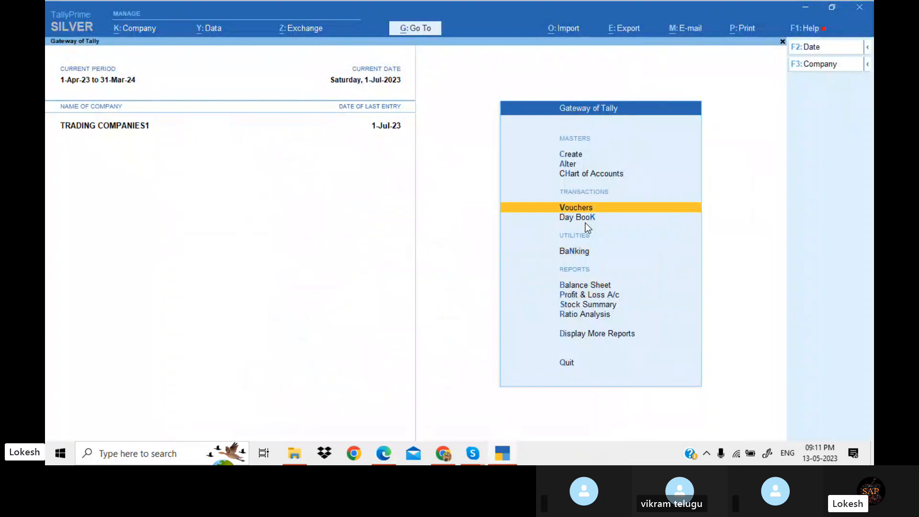
{"action": "key", "text": "Down"}
{"action": "key", "text": "Return"}
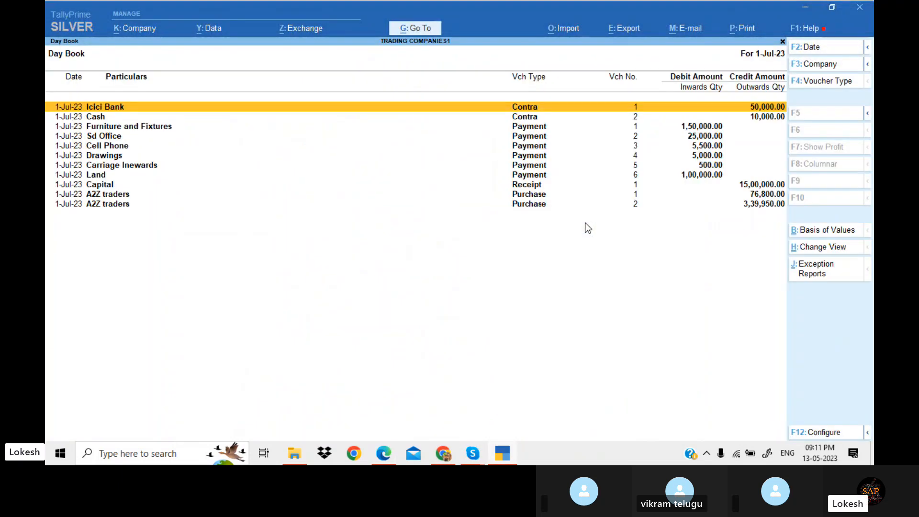
Return to voucher entry and read transactions 15 to 18 in the PDF exercise
{"action": "key", "text": "Escape"}
{"action": "key", "text": "Return"}
{"action": "key", "text": "alt+Tab"}
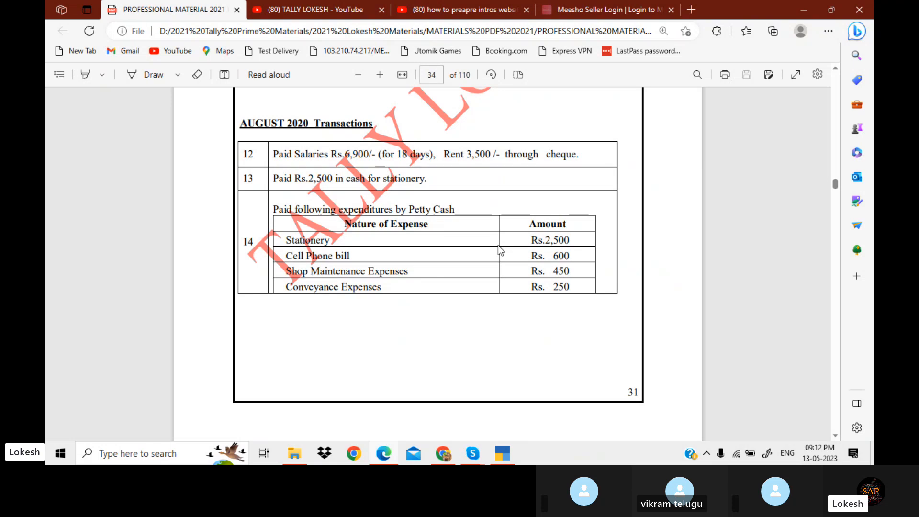
{"action": "scroll", "coordinate": [497, 245], "scroll_direction": "down", "scroll_amount": 2}
{"action": "scroll", "coordinate": [497, 245], "scroll_direction": "down", "scroll_amount": 6}
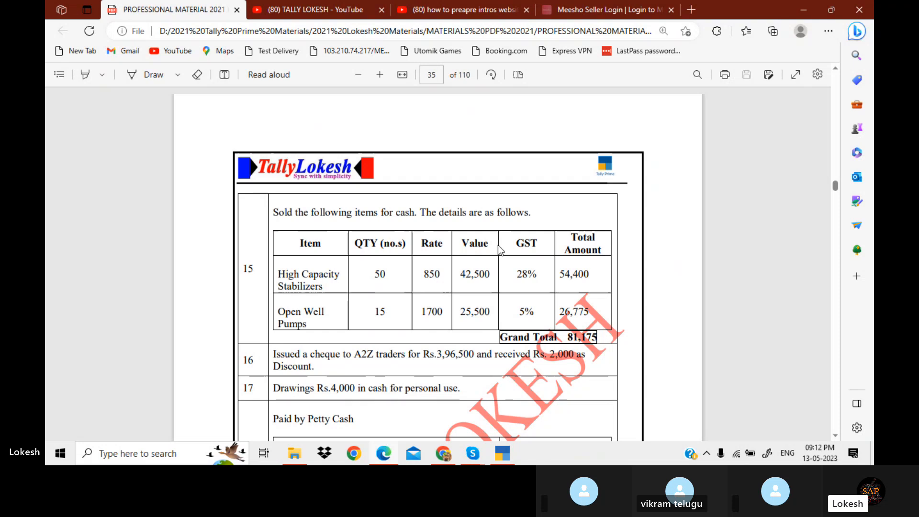
{"action": "double_click", "coordinate": [402, 212]}
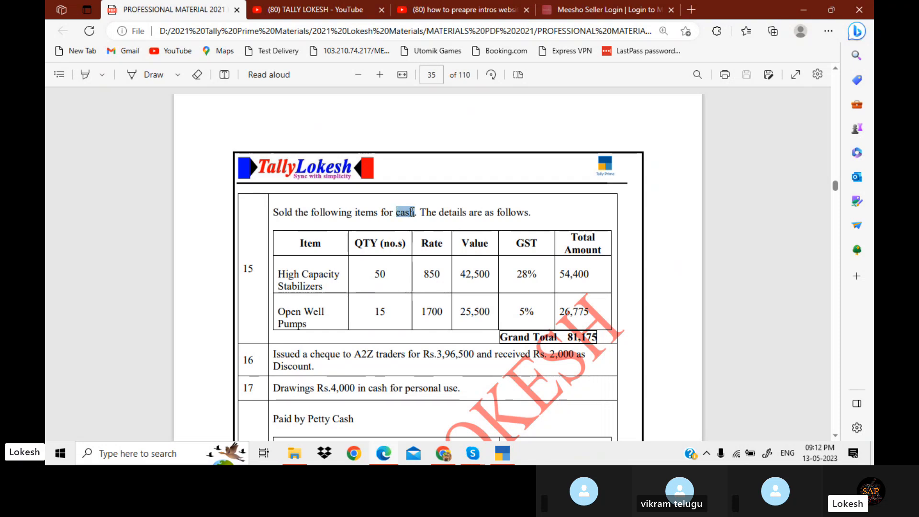
{"action": "scroll", "coordinate": [415, 215], "scroll_direction": "down", "scroll_amount": 2}
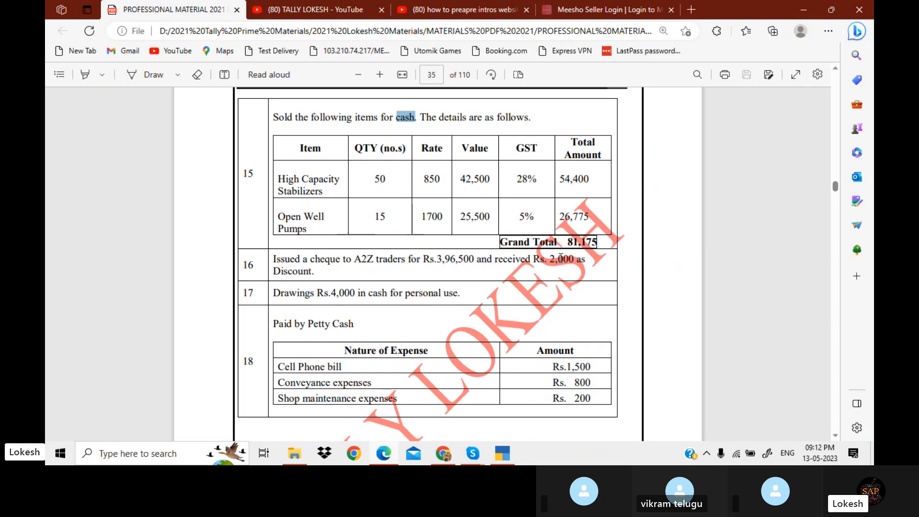
Debit A2Z traders 3,96,500 in a new payment voucher
{"action": "key", "text": "alt+Tab"}
{"action": "type", "text": "a"}
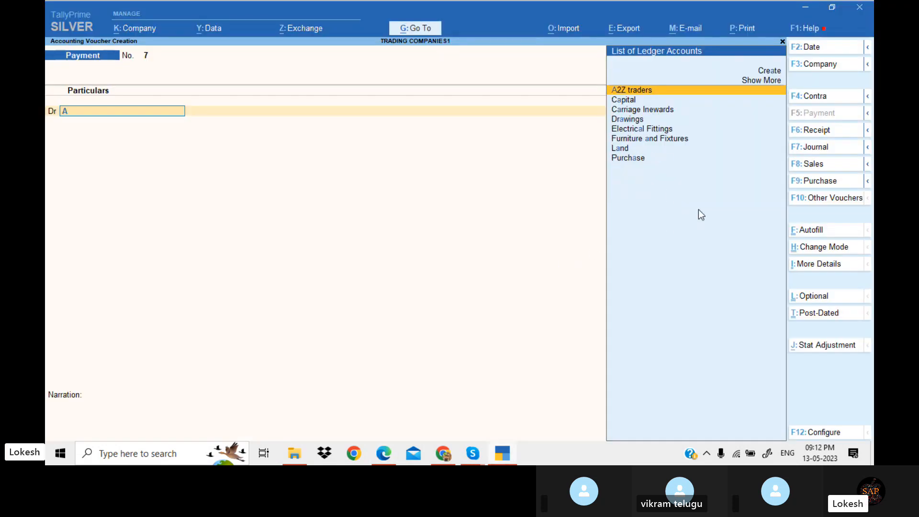
{"action": "key", "text": "Return"}
{"action": "key", "text": "alt+Tab"}
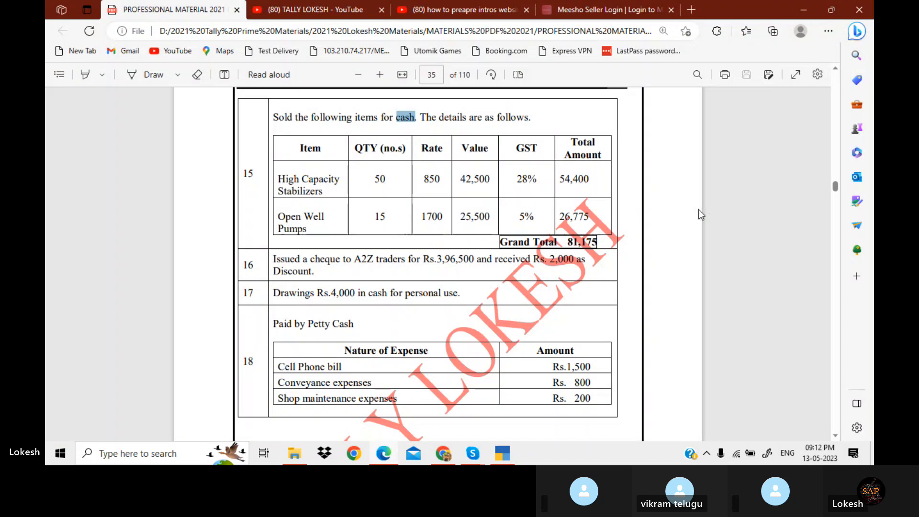
{"action": "key", "text": "alt+Tab"}
{"action": "type", "text": "396500"}
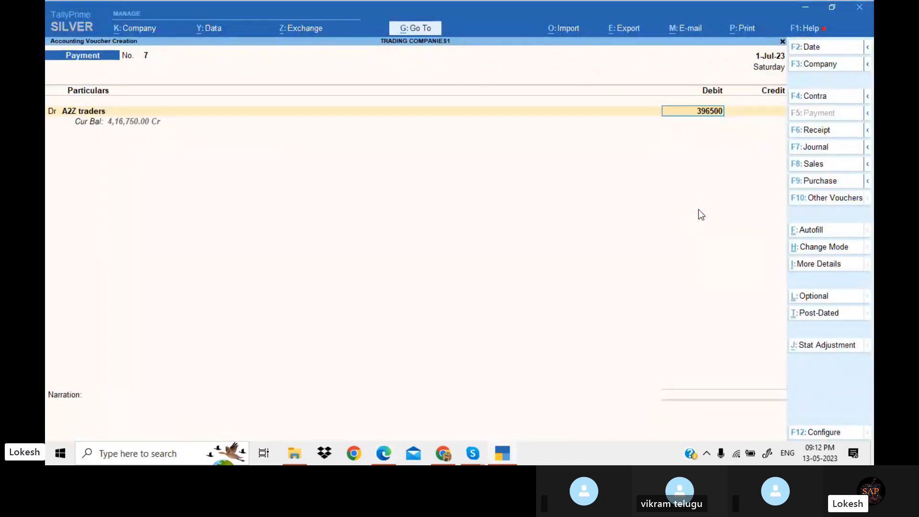
{"action": "key", "text": "Return"}
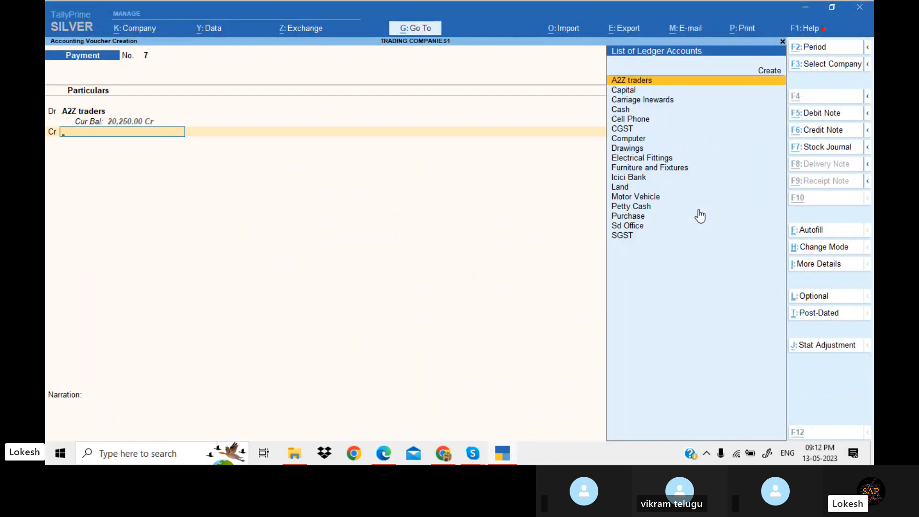
Create a Discount Received ledger under Indirect Incomes and put it on the voucher's credit side
{"action": "key", "text": "alt+c"}
{"action": "type", "text": "Disco"}
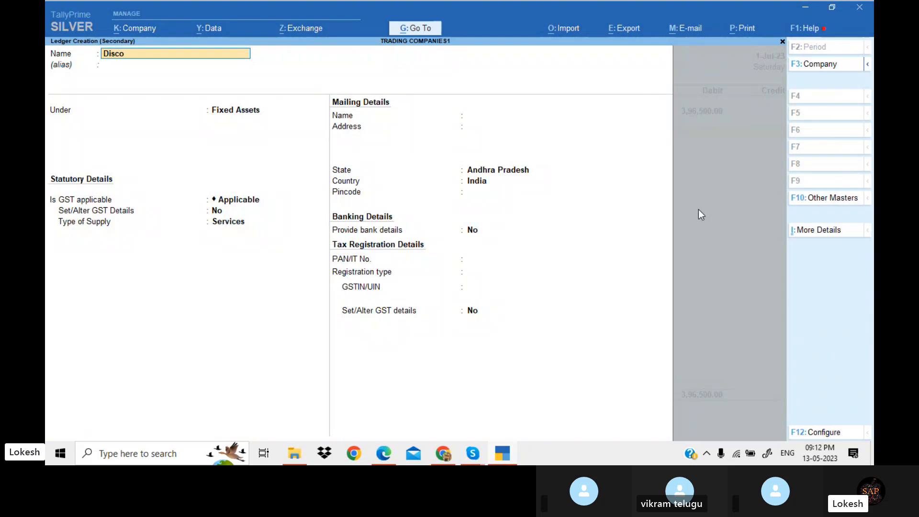
{"action": "type", "text": "unt Received"}
{"action": "key", "text": "Return"}
{"action": "type", "text": "Ind"}
{"action": "key", "text": "Down"}
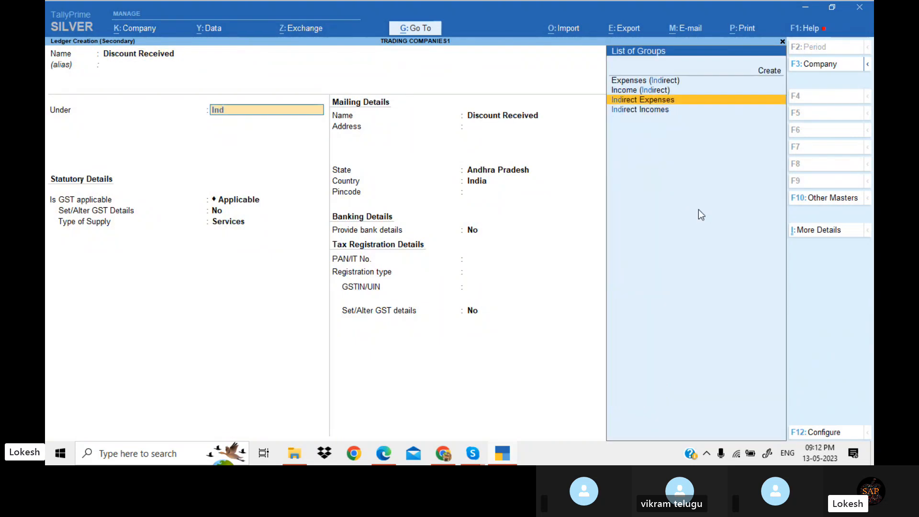
{"action": "key", "text": "Down"}
{"action": "key", "text": "Return"}
{"action": "key", "text": "Return"}
{"action": "key", "text": "Return"}
{"action": "key", "text": "Return"}
{"action": "key", "text": "Return"}
{"action": "key", "text": "Return"}
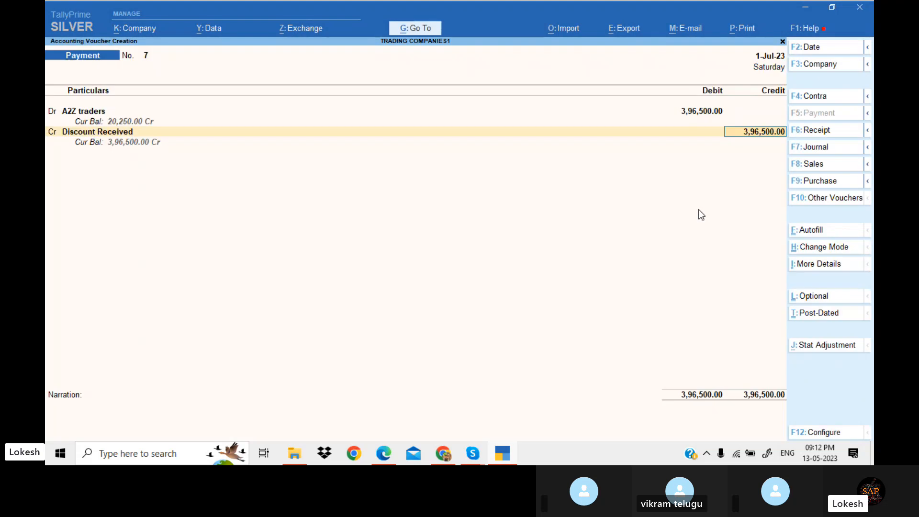
Check the PDF exercise and set the Discount Received credit to 2,000
{"action": "key", "text": "alt+Tab"}
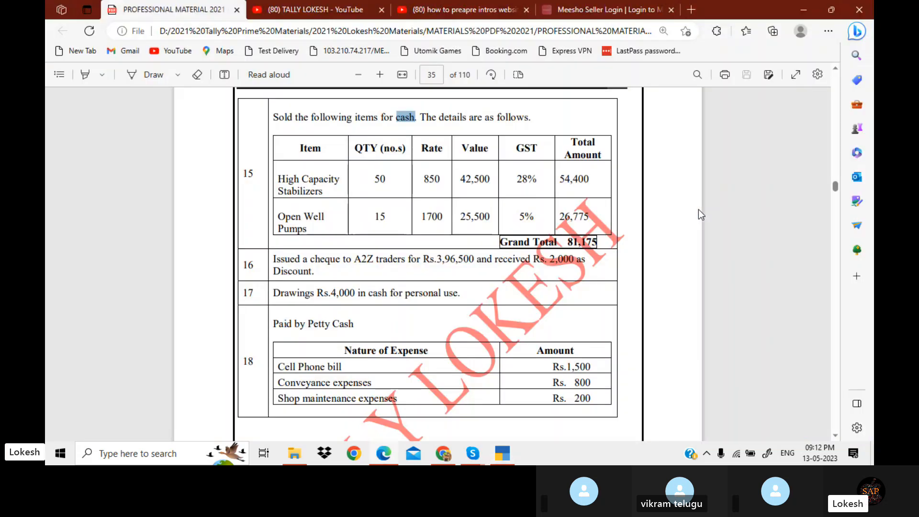
{"action": "key", "text": "alt+Tab"}
{"action": "type", "text": "3000"}
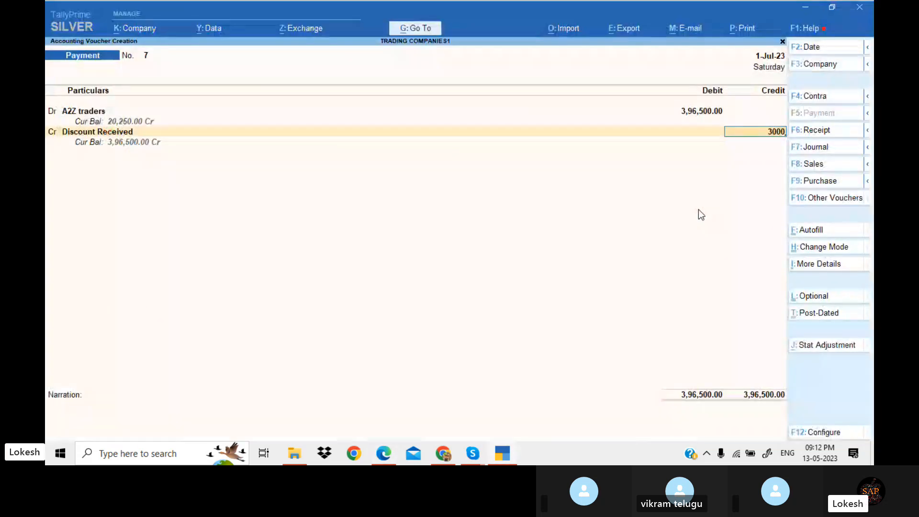
{"action": "key", "text": "BackSpace"}
{"action": "key", "text": "BackSpace"}
{"action": "key", "text": "BackSpace"}
{"action": "key", "text": "BackSpace"}
{"action": "type", "text": "2000"}
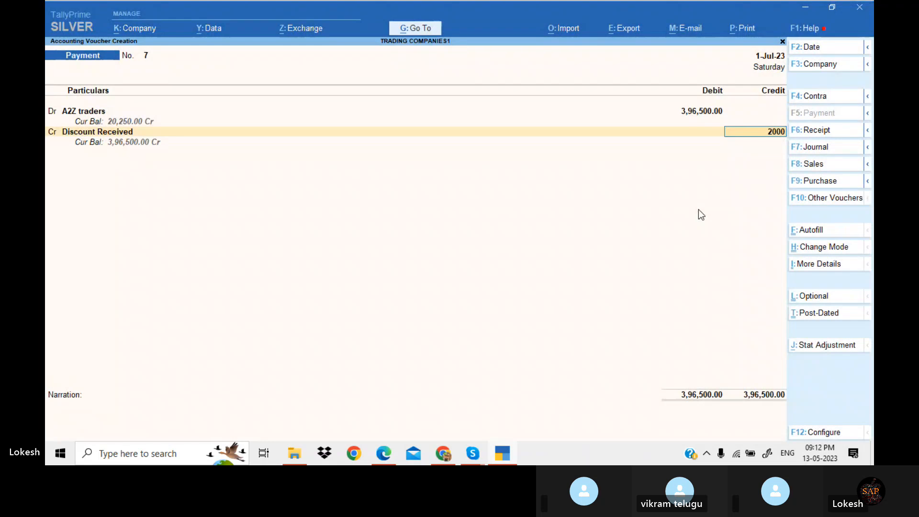
Credit Icici Bank with the balance 3,94,500, set the bank allocation to Cheque, and save the payment voucher
{"action": "key", "text": "Return"}
{"action": "type", "text": "i"}
{"action": "key", "text": "Return"}
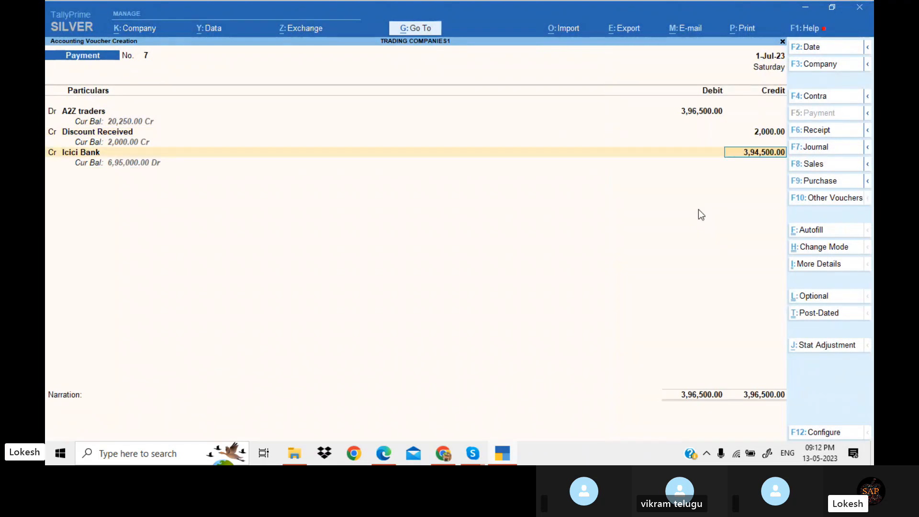
{"action": "key", "text": "Return"}
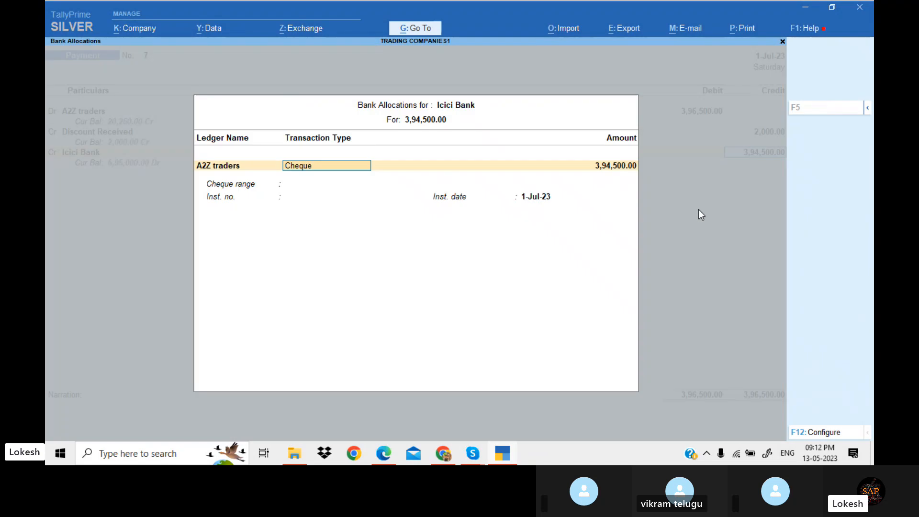
{"action": "key", "text": "Return"}
{"action": "key", "text": "Return"}
{"action": "key", "text": "Return"}
{"action": "key", "text": "Return"}
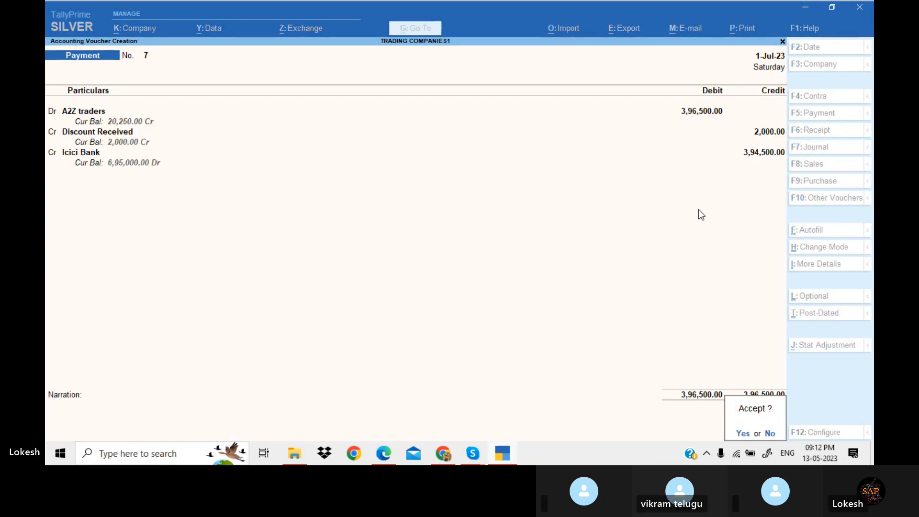
{"action": "key", "text": "Return"}
Read through transactions 17 onwards, including the September and October entries, in the PDF exercise
{"action": "key", "text": "alt+Tab"}
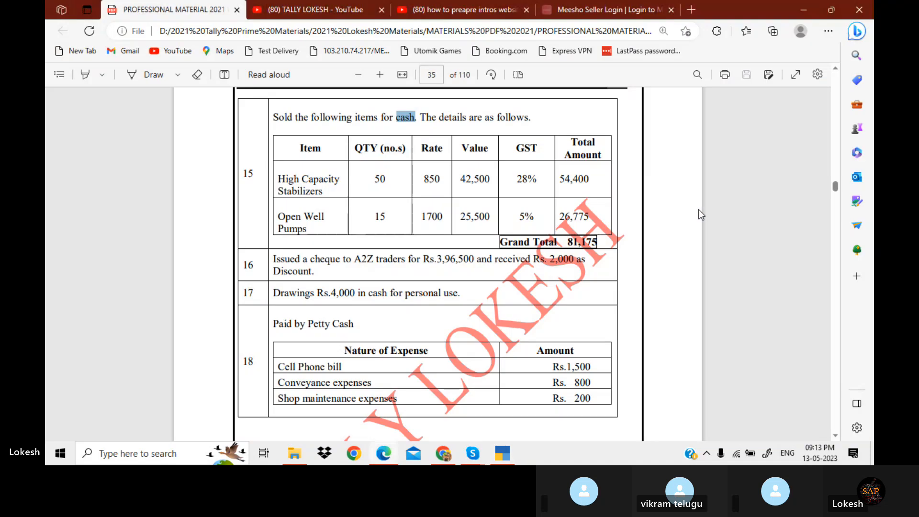
{"action": "scroll", "coordinate": [699, 209], "scroll_direction": "down", "scroll_amount": 2}
{"action": "scroll", "coordinate": [698, 209], "scroll_direction": "down", "scroll_amount": 2}
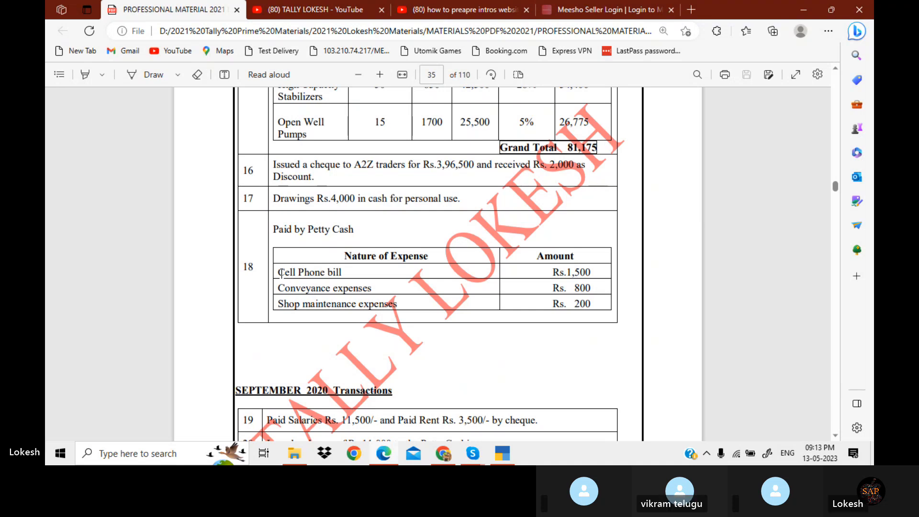
{"action": "scroll", "coordinate": [281, 273], "scroll_direction": "up", "scroll_amount": 7}
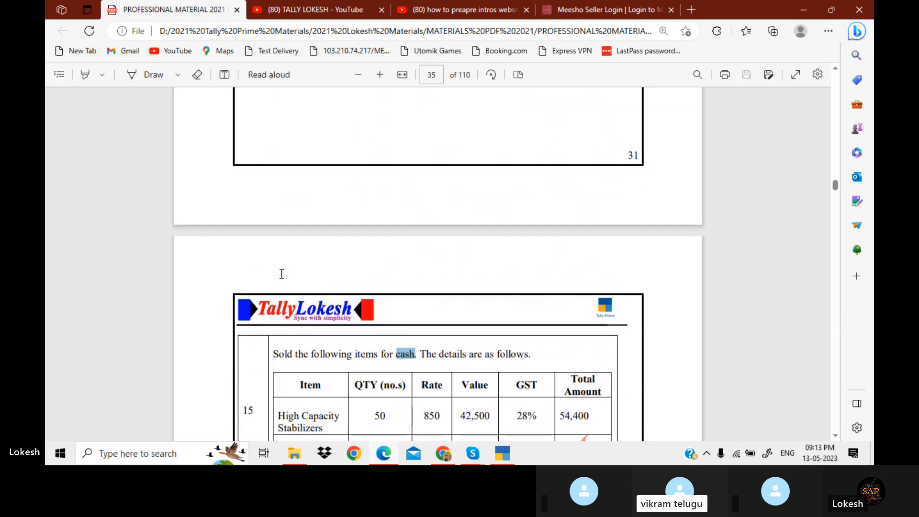
{"action": "scroll", "coordinate": [282, 274], "scroll_direction": "down", "scroll_amount": 3}
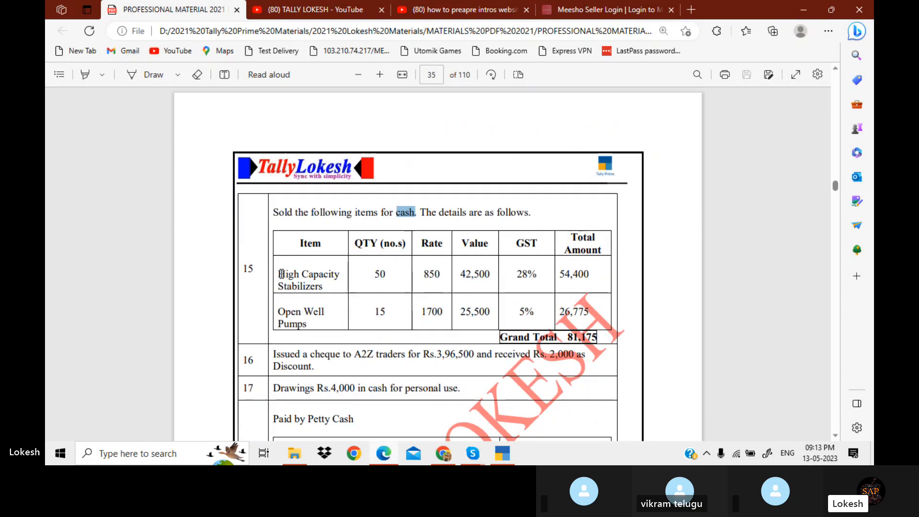
{"action": "scroll", "coordinate": [281, 273], "scroll_direction": "down", "scroll_amount": 3}
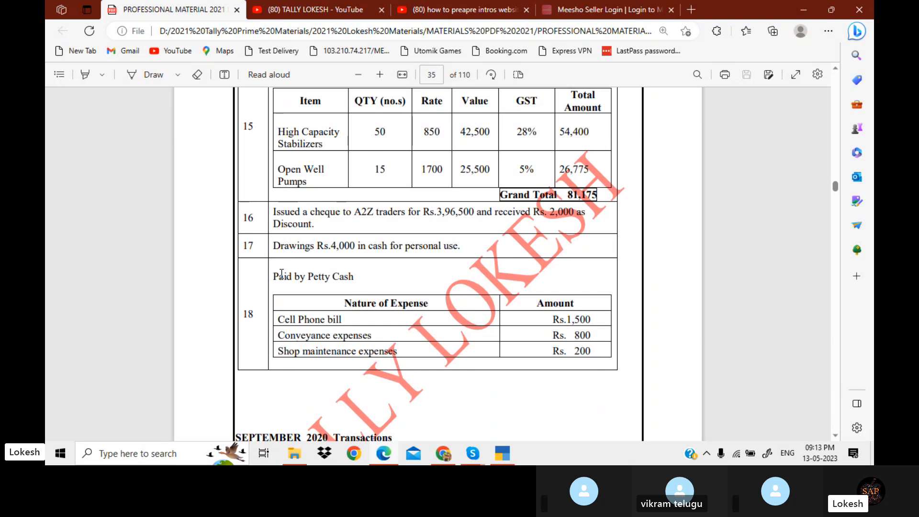
{"action": "scroll", "coordinate": [281, 273], "scroll_direction": "up", "scroll_amount": 9}
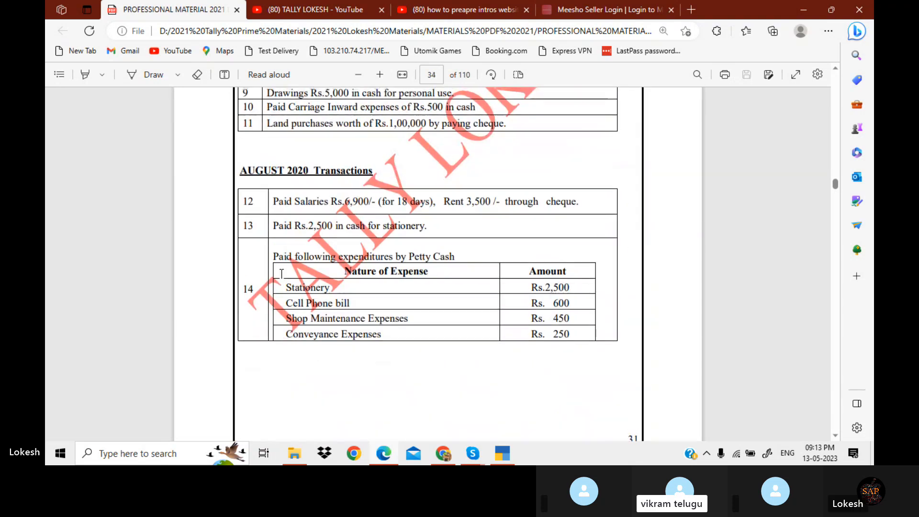
{"action": "scroll", "coordinate": [281, 273], "scroll_direction": "up", "scroll_amount": 2}
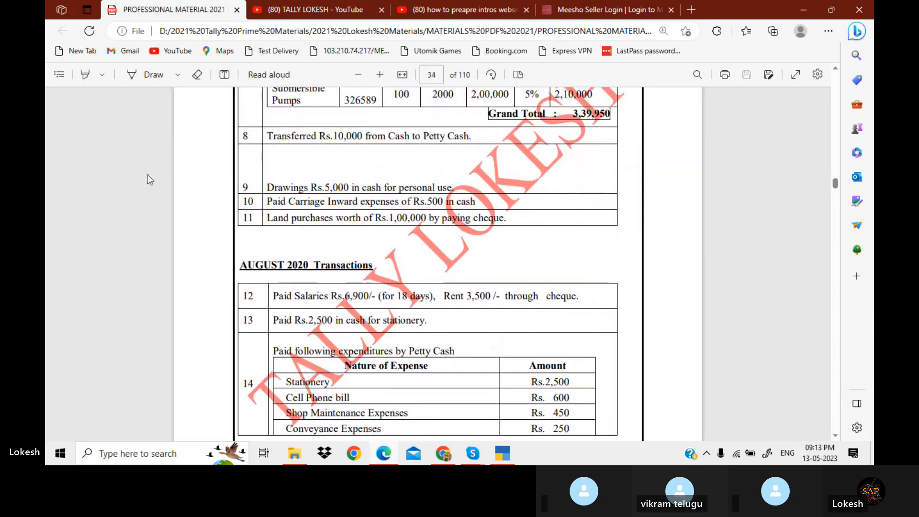
{"action": "left_click_drag", "start_coordinate": [267, 187], "coordinate": [453, 196]}
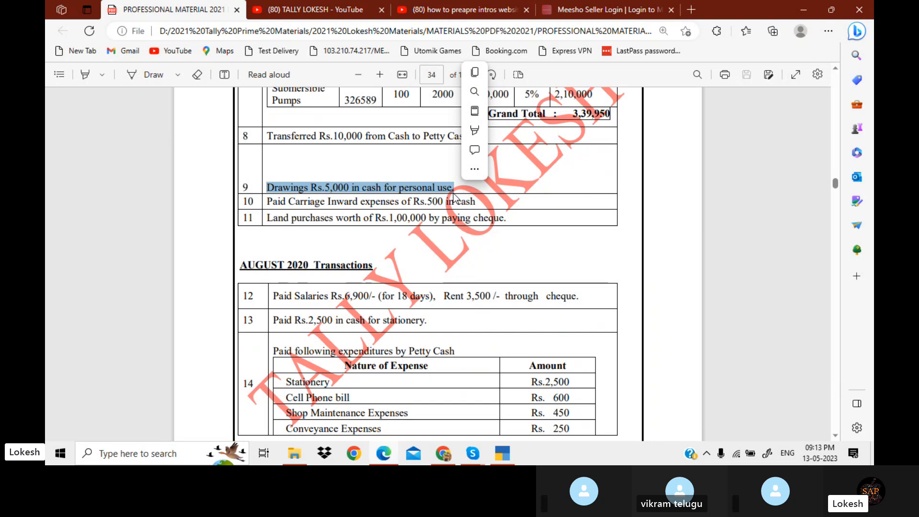
{"action": "scroll", "coordinate": [454, 196], "scroll_direction": "down", "scroll_amount": 5}
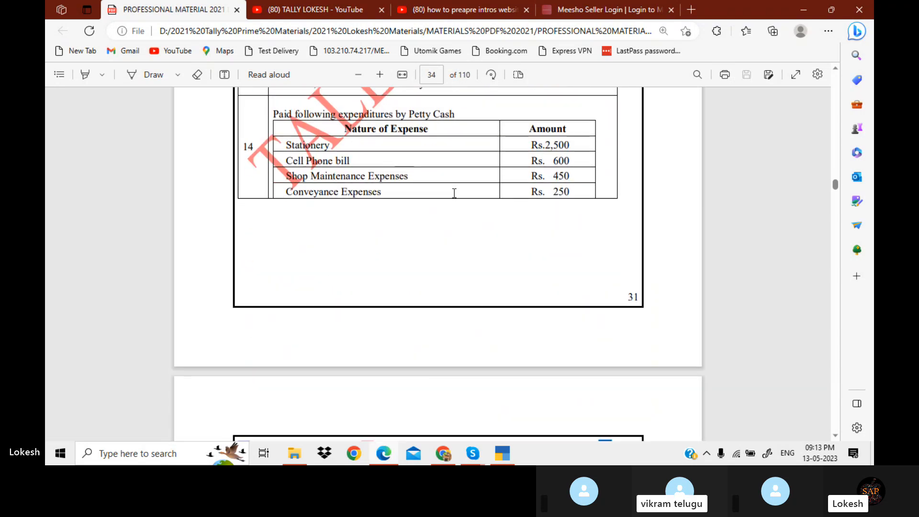
{"action": "scroll", "coordinate": [454, 193], "scroll_direction": "up", "scroll_amount": 1}
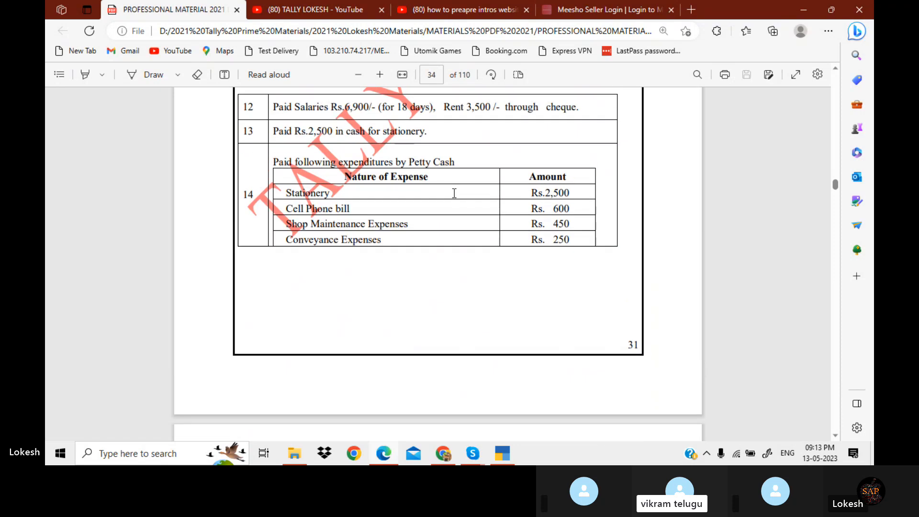
{"action": "scroll", "coordinate": [454, 193], "scroll_direction": "down", "scroll_amount": 7}
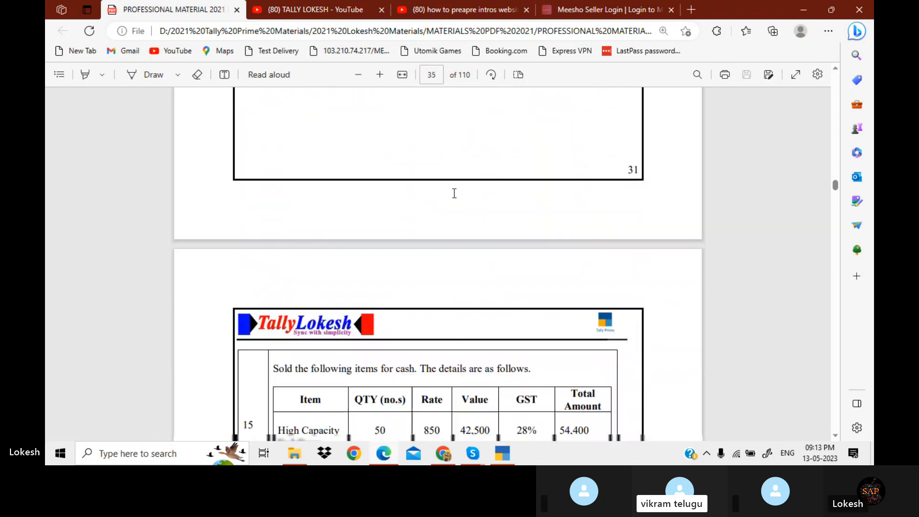
{"action": "scroll", "coordinate": [454, 193], "scroll_direction": "down", "scroll_amount": 4}
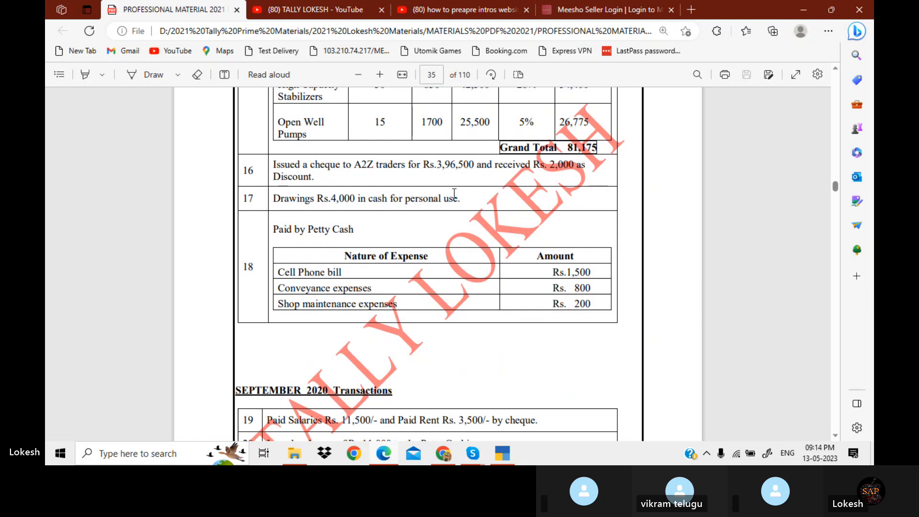
{"action": "scroll", "coordinate": [454, 193], "scroll_direction": "down", "scroll_amount": 3}
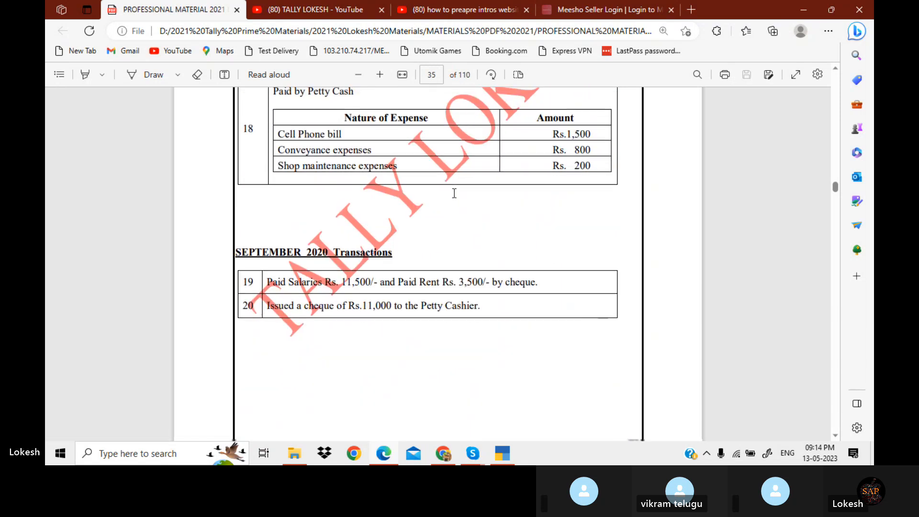
{"action": "scroll", "coordinate": [454, 193], "scroll_direction": "down", "scroll_amount": 1}
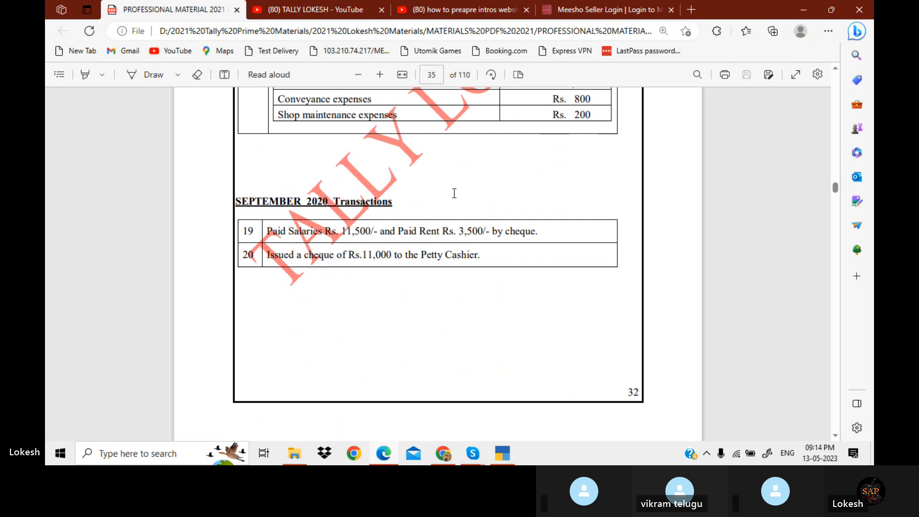
{"action": "scroll", "coordinate": [454, 193], "scroll_direction": "down", "scroll_amount": 5}
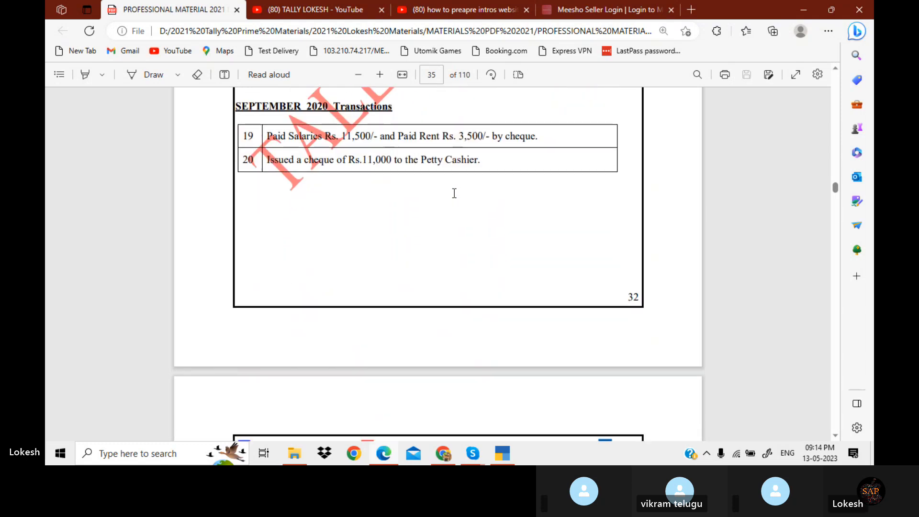
{"action": "scroll", "coordinate": [454, 193], "scroll_direction": "down", "scroll_amount": 4}
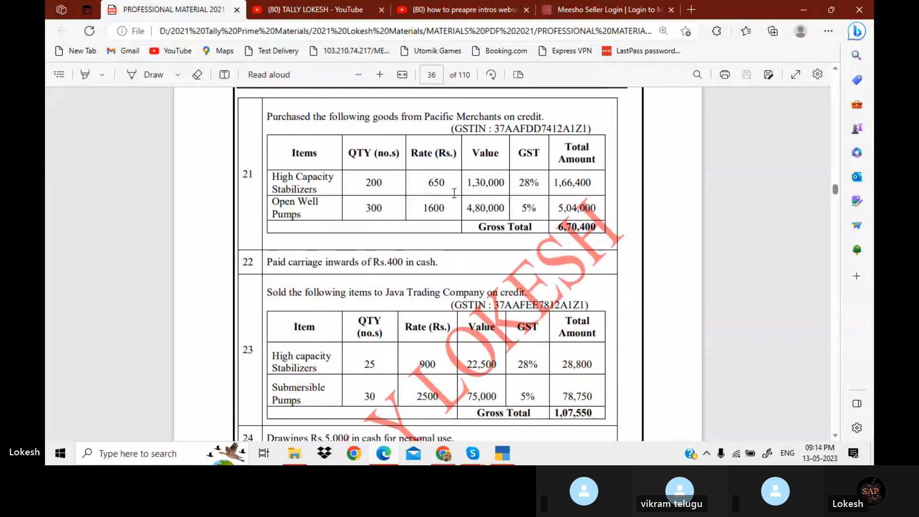
{"action": "scroll", "coordinate": [454, 193], "scroll_direction": "down", "scroll_amount": 2}
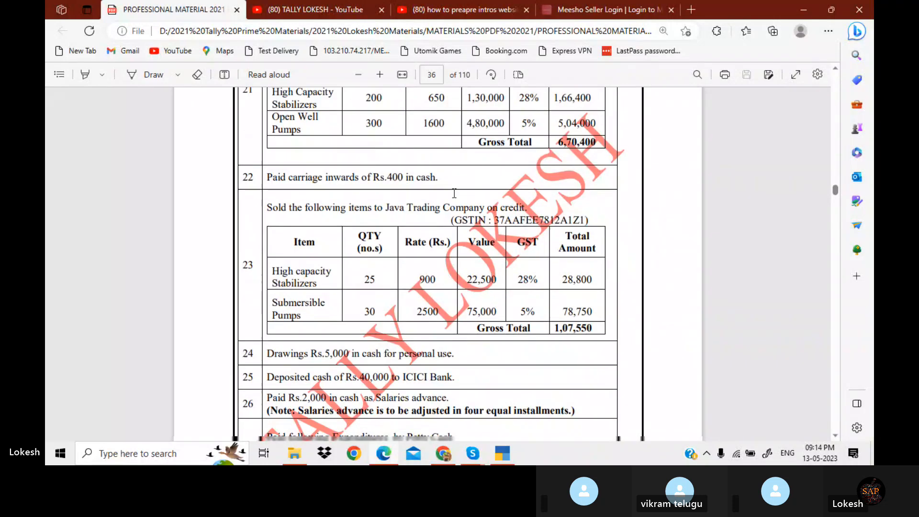
{"action": "scroll", "coordinate": [454, 193], "scroll_direction": "down", "scroll_amount": 3}
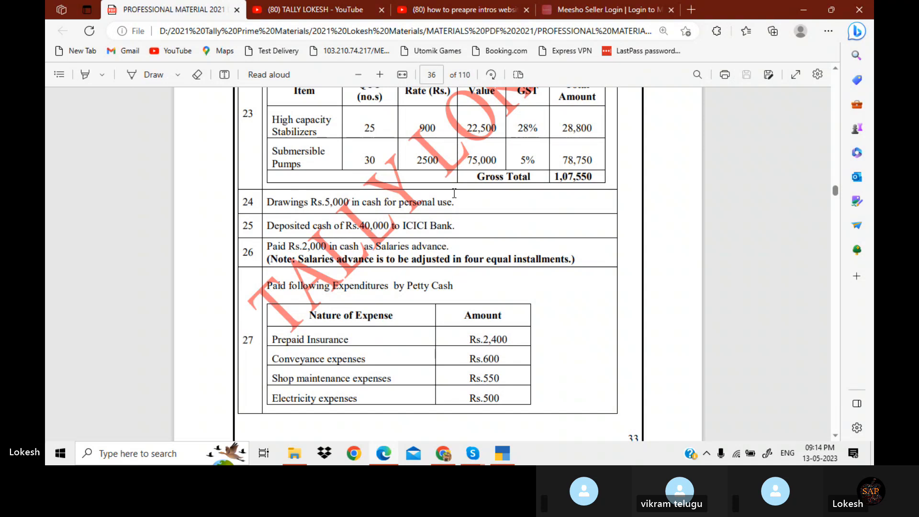
{"action": "scroll", "coordinate": [454, 193], "scroll_direction": "down", "scroll_amount": 1}
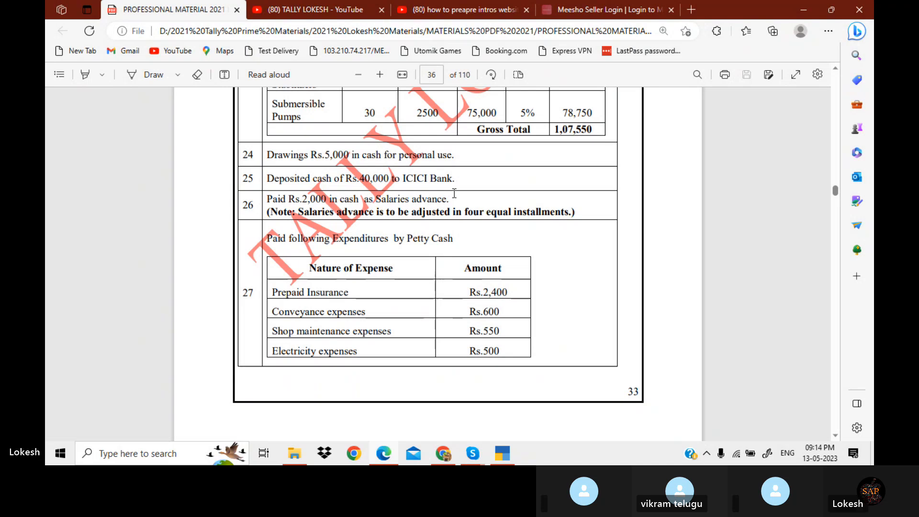
{"action": "scroll", "coordinate": [454, 193], "scroll_direction": "down", "scroll_amount": 3}
{"action": "scroll", "coordinate": [454, 193], "scroll_direction": "down", "scroll_amount": 5}
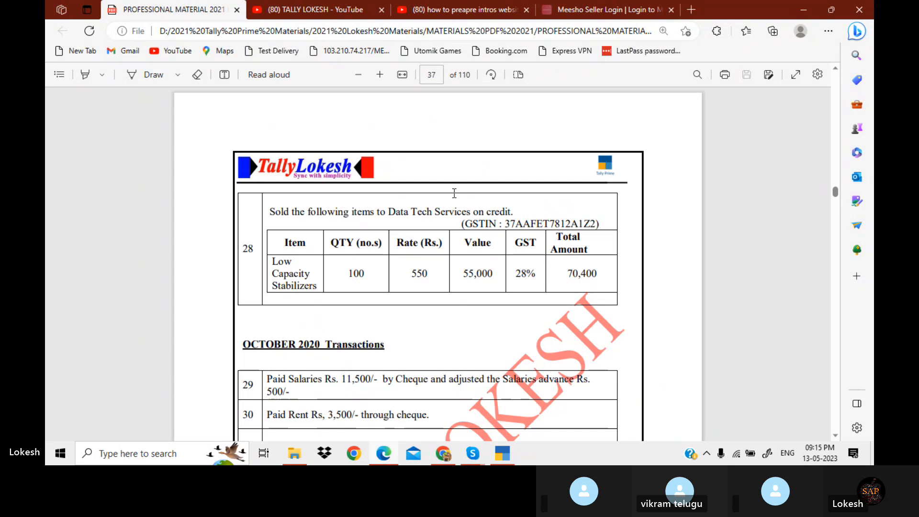
{"action": "scroll", "coordinate": [454, 193], "scroll_direction": "down", "scroll_amount": 3}
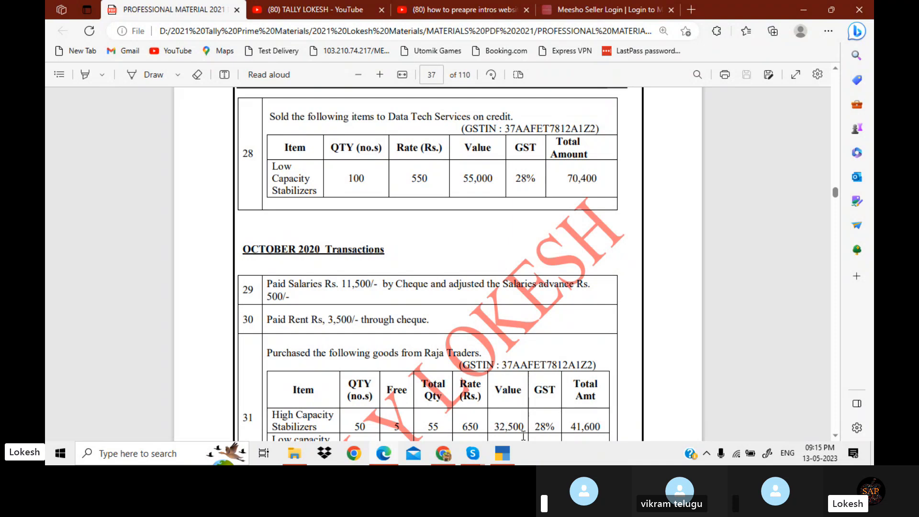
Create a Salaries ledger under Indirect Expenses and select it as the debit on the new payment voucher
{"action": "left_click", "coordinate": [504, 457]}
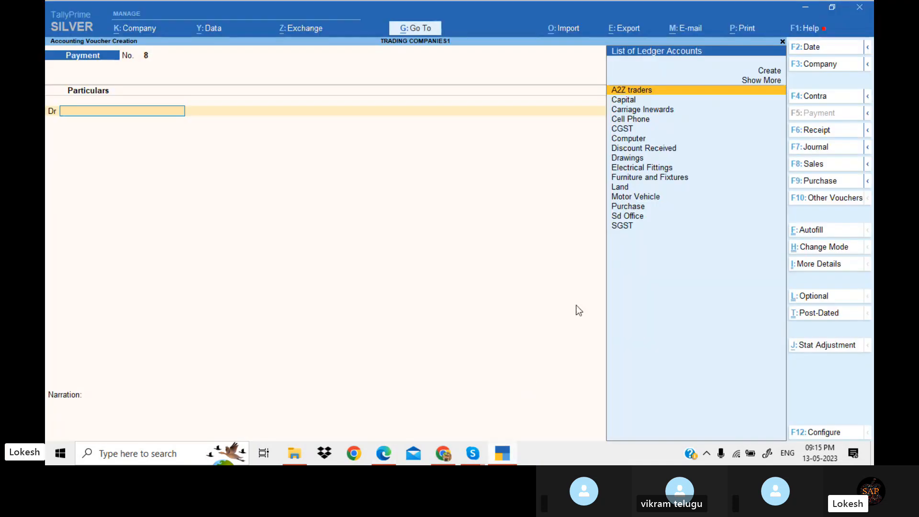
{"action": "type", "text": "s"}
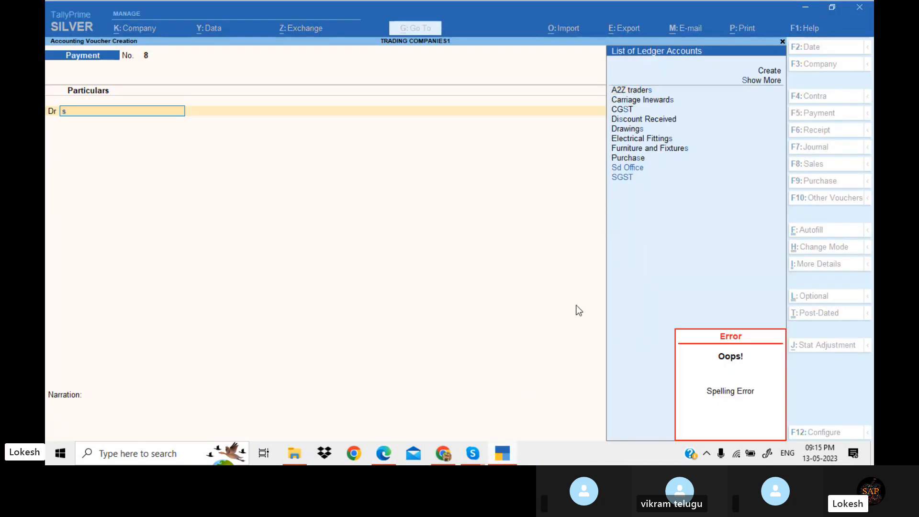
{"action": "key", "text": "alt+c"}
{"action": "type", "text": "a;a"}
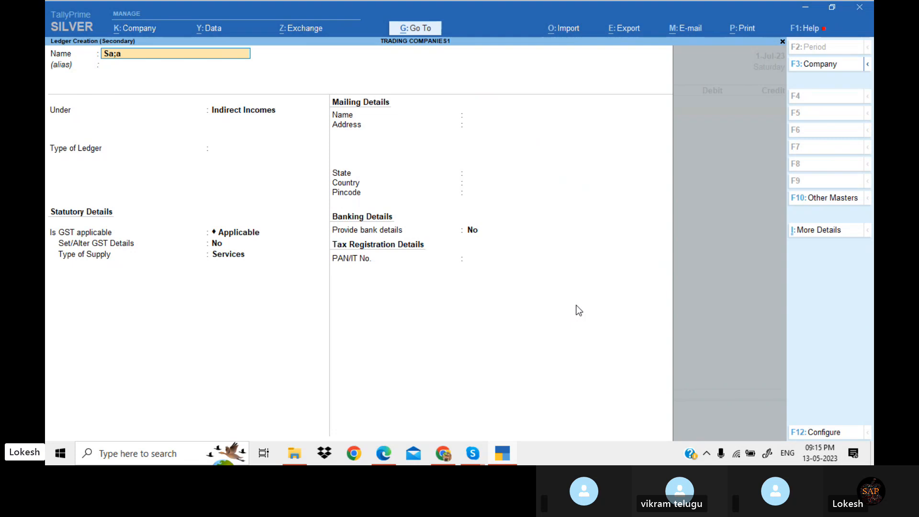
{"action": "key", "text": "BackSpace"}
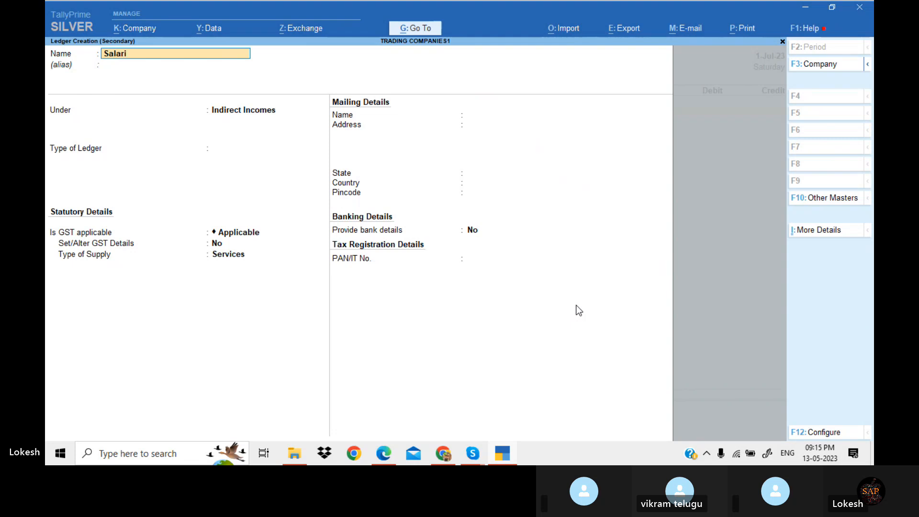
{"action": "key", "text": "Return"}
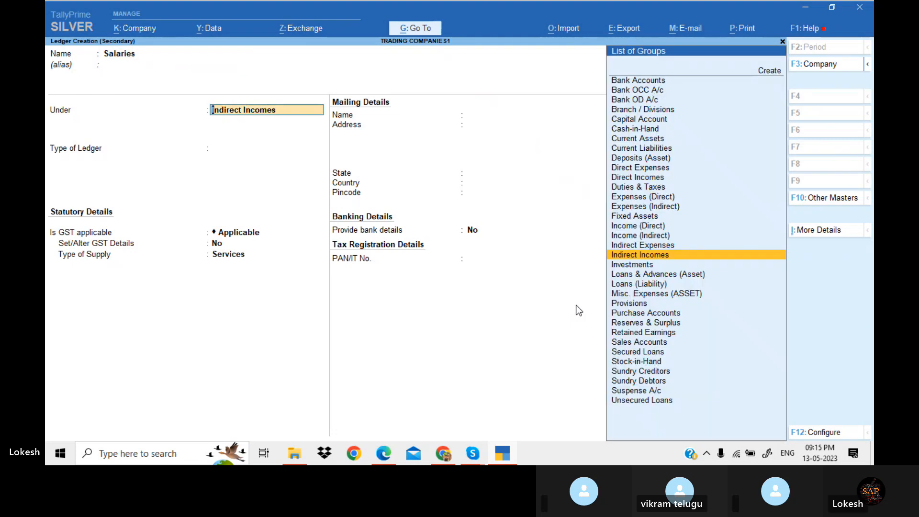
{"action": "key", "text": "Up"}
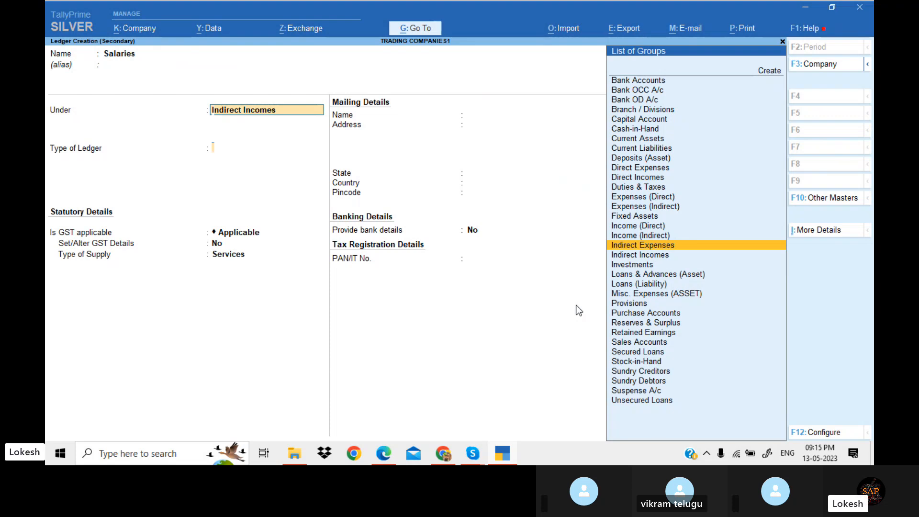
{"action": "key", "text": "Return"}
{"action": "key", "text": "Return"}
{"action": "key", "text": "Return"}
{"action": "key", "text": "Return"}
{"action": "key", "text": "Return"}
{"action": "key", "text": "Return"}
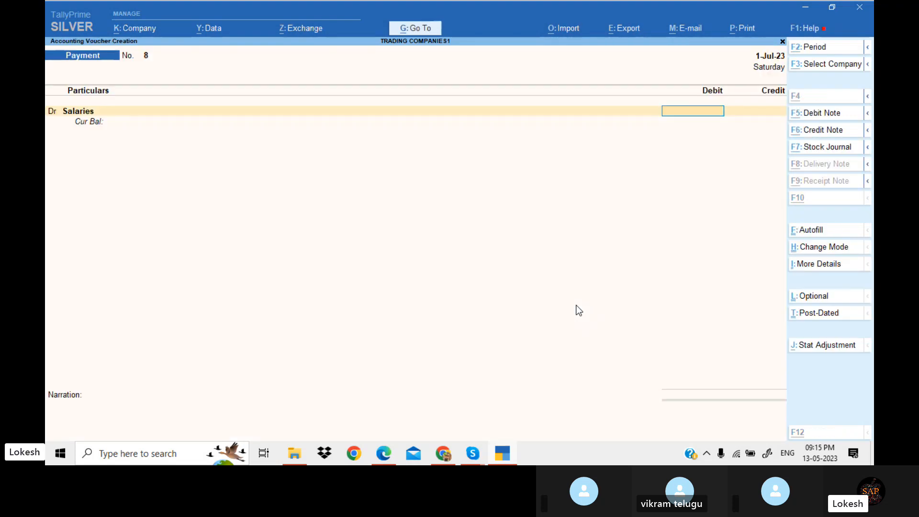
Check the PDF exercise and enter 11,500 as the Salaries debit amount
{"action": "key", "text": "alt+Tab"}
{"action": "key", "text": "alt+Tab"}
{"action": "type", "text": "11500"}
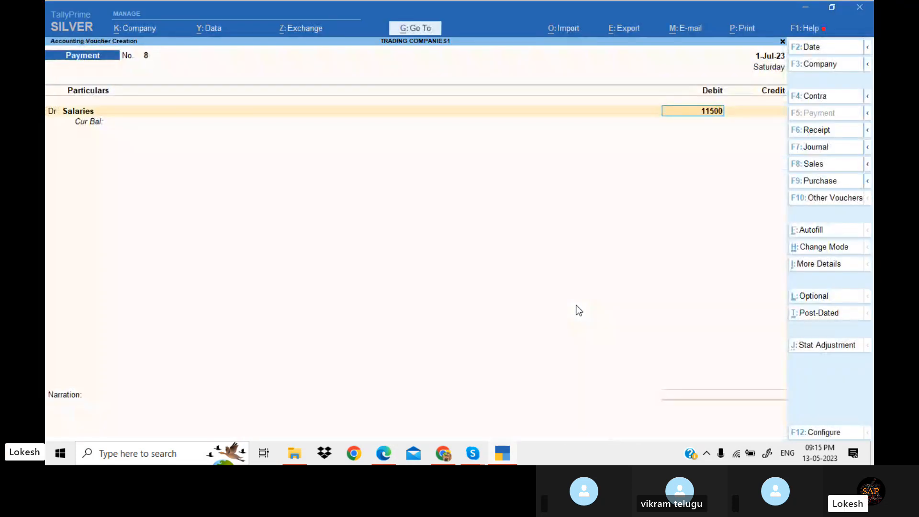
{"action": "key", "text": "Return"}
{"action": "key", "text": "Return"}
Create a Salary Advancw ledger under Current Assets and place it on the voucher's credit side
{"action": "key", "text": "alt+c"}
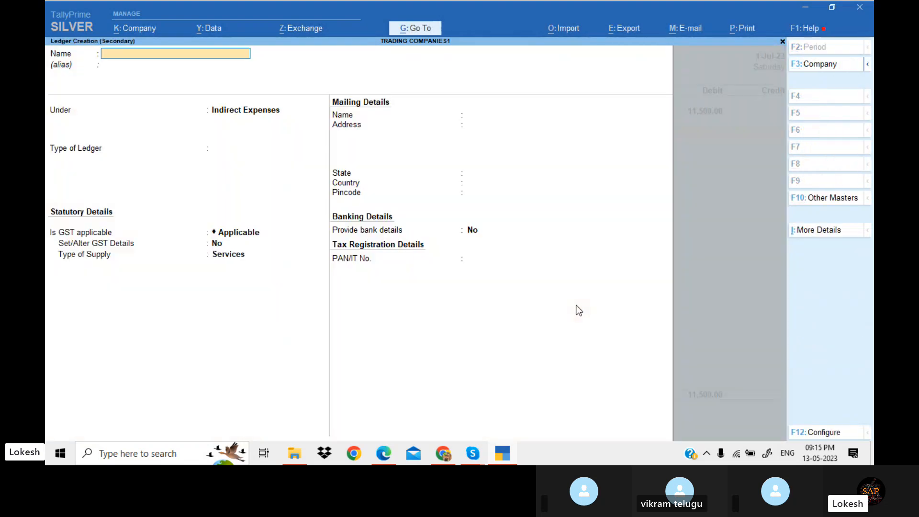
{"action": "type", "text": "Salary Advancw"}
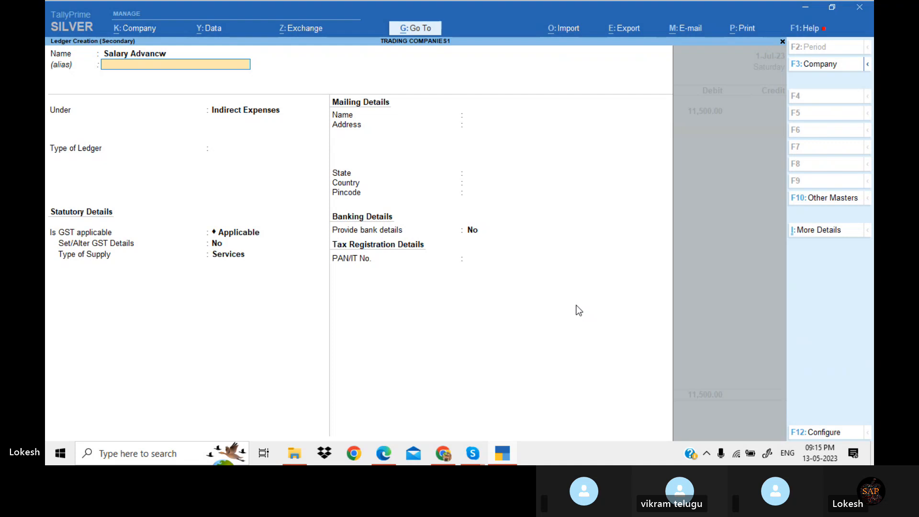
{"action": "key", "text": "Return"}
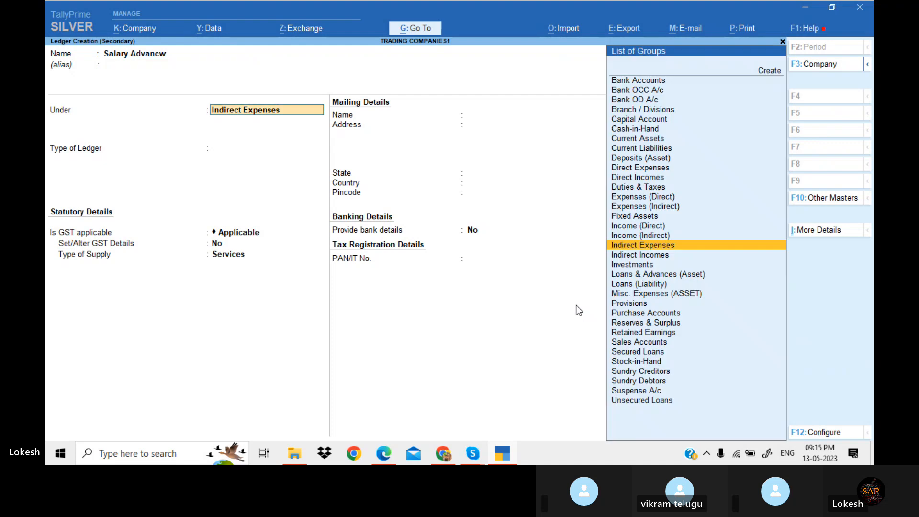
{"action": "type", "text": "Cur"}
{"action": "key", "text": "Return"}
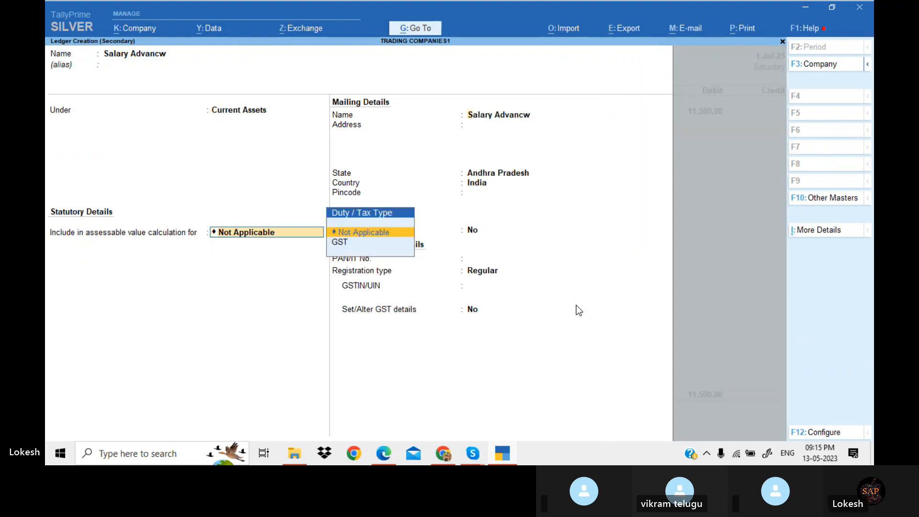
{"action": "key", "text": "Return"}
{"action": "key", "text": "Return"}
{"action": "key", "text": "Return"}
{"action": "key", "text": "Return"}
{"action": "key", "text": "Return"}
{"action": "key", "text": "Return"}
{"action": "key", "text": "Return"}
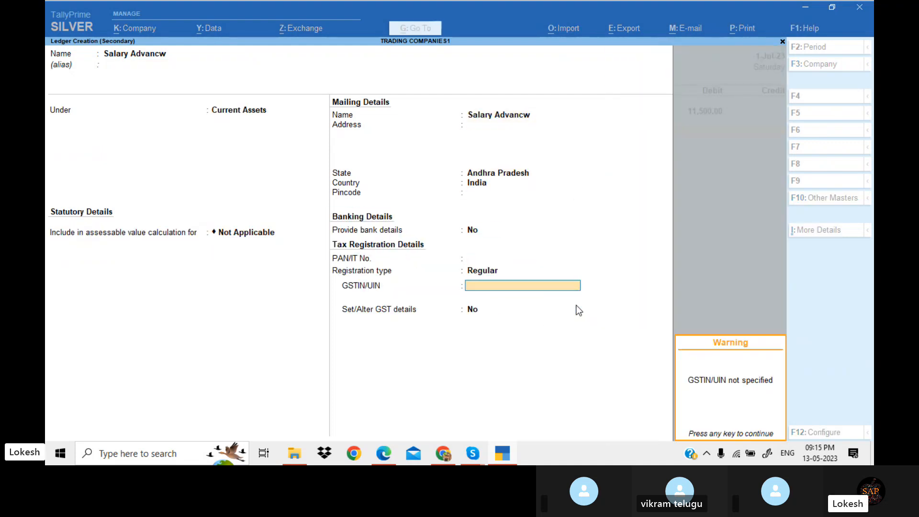
{"action": "key", "text": "Return"}
{"action": "key", "text": "Return"}
Check the PDF exercise and set the salary advance credit to 500
{"action": "key", "text": "alt+Tab"}
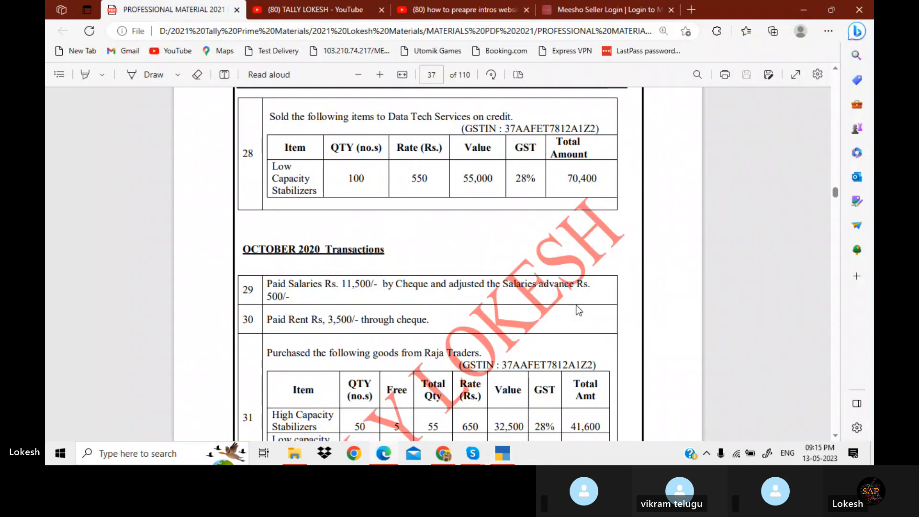
{"action": "key", "text": "alt+Tab"}
{"action": "type", "text": "500"}
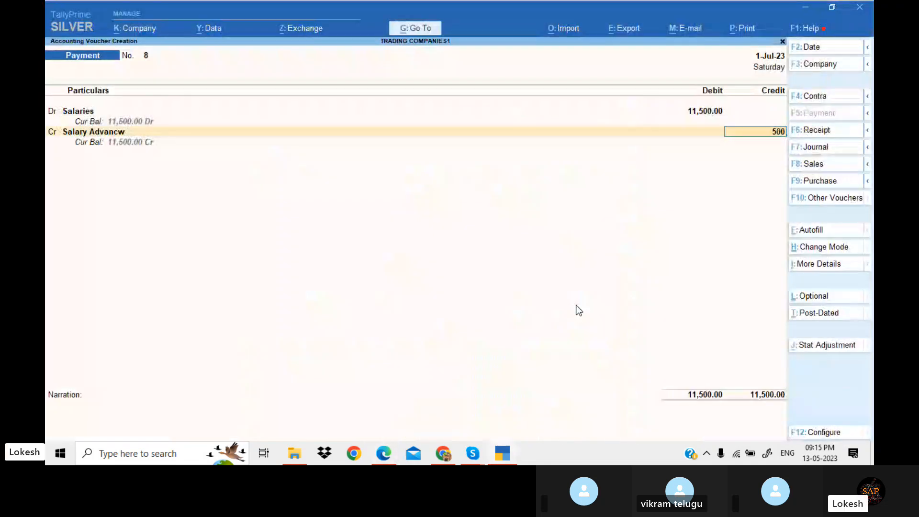
{"action": "key", "text": "Return"}
Credit Icici Bank with the remaining 11,000, complete the bank allocation, and save the payment voucher
{"action": "key", "text": "alt+Tab"}
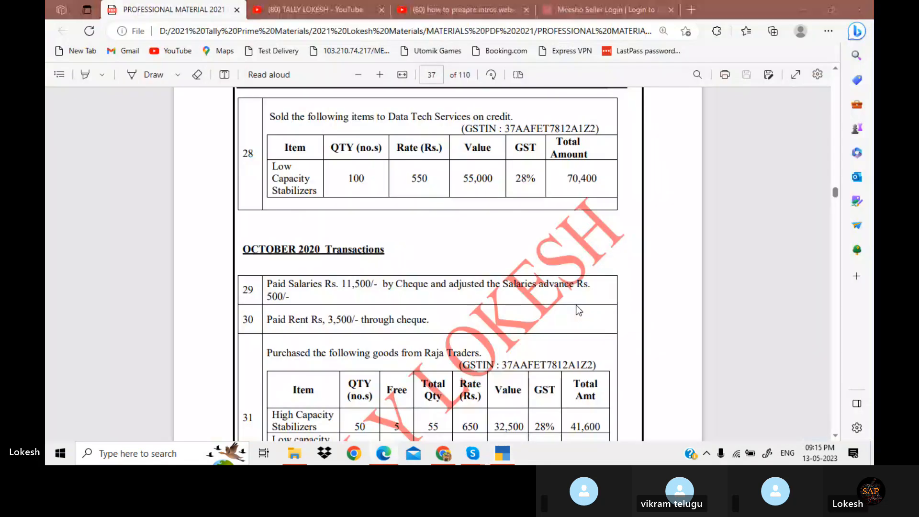
{"action": "key", "text": "alt+Tab"}
{"action": "type", "text": "ic"}
{"action": "key", "text": "Return"}
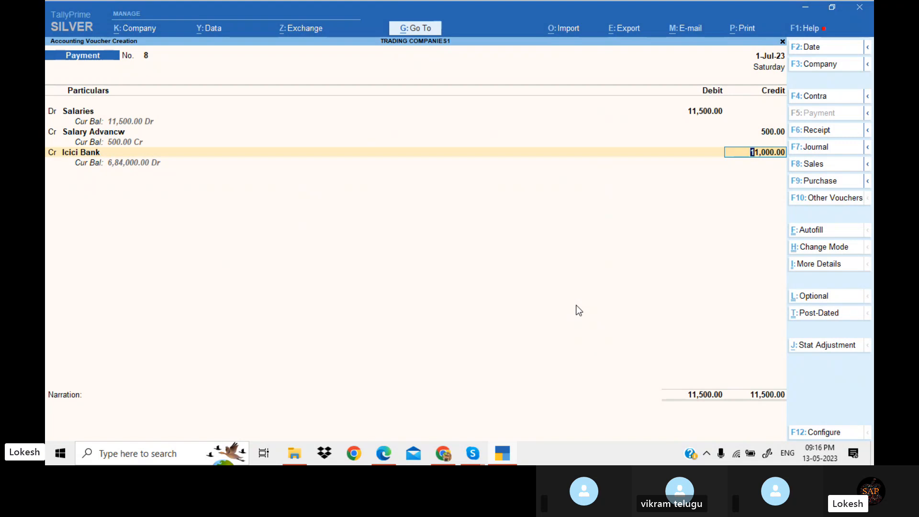
{"action": "key", "text": "Return"}
{"action": "key", "text": "Return"}
{"action": "key", "text": "Return"}
{"action": "key", "text": "Return"}
{"action": "key", "text": "Return"}
{"action": "key", "text": "Return"}
{"action": "key", "text": "Return"}
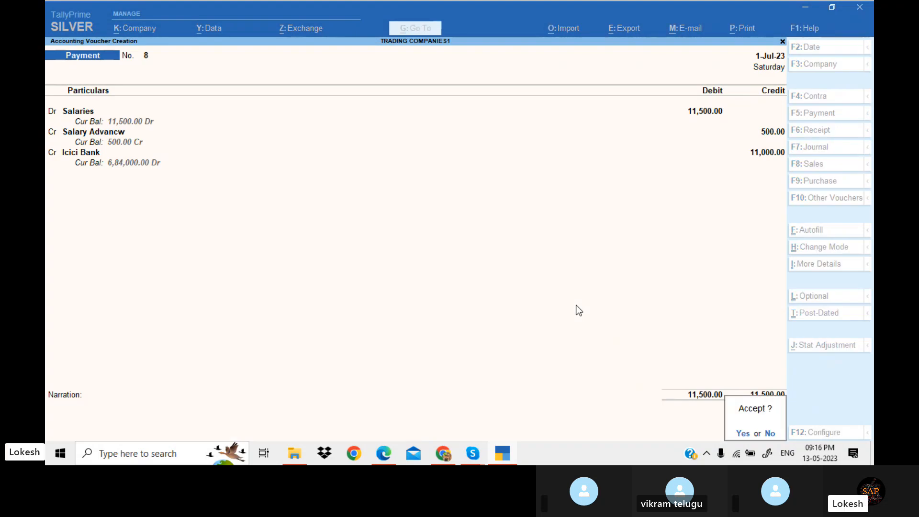
{"action": "key", "text": "Return"}
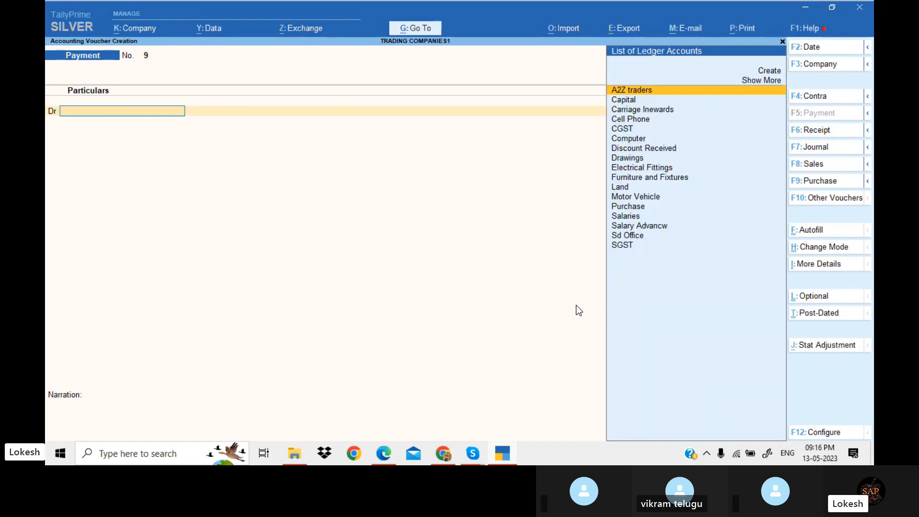
Scroll the PDF exercise to the October rent and Raja Traders purchase transactions
{"action": "key", "text": "alt+Tab"}
{"action": "scroll", "coordinate": [578, 310], "scroll_direction": "down", "scroll_amount": 3}
{"action": "scroll", "coordinate": [578, 310], "scroll_direction": "down", "scroll_amount": 3}
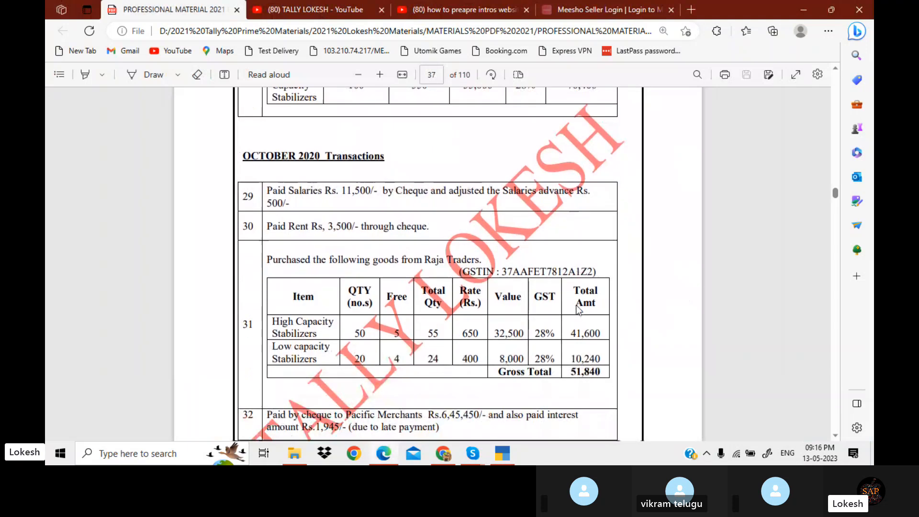
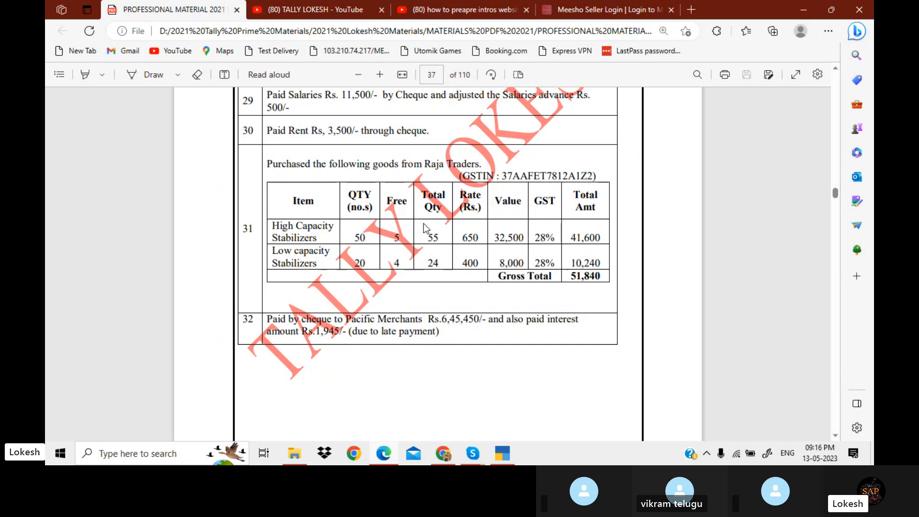
Return to TallyPrime and switch the voucher screen to a new Purchase voucher
{"action": "left_click", "coordinate": [502, 453]}
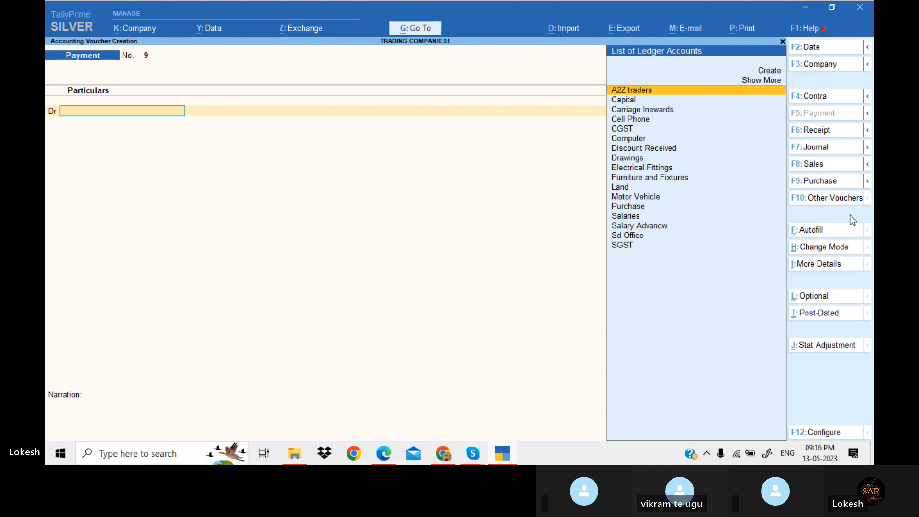
{"action": "left_click", "coordinate": [827, 180]}
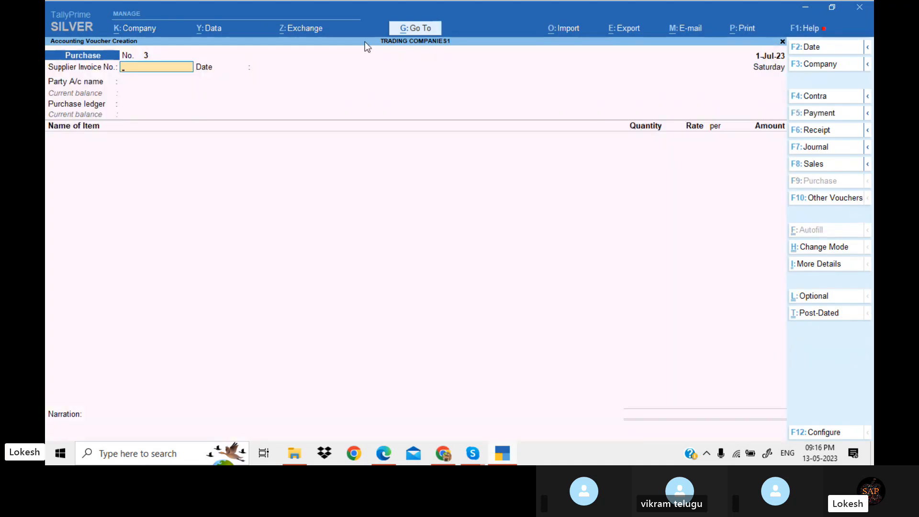
{"action": "left_click", "coordinate": [153, 30]}
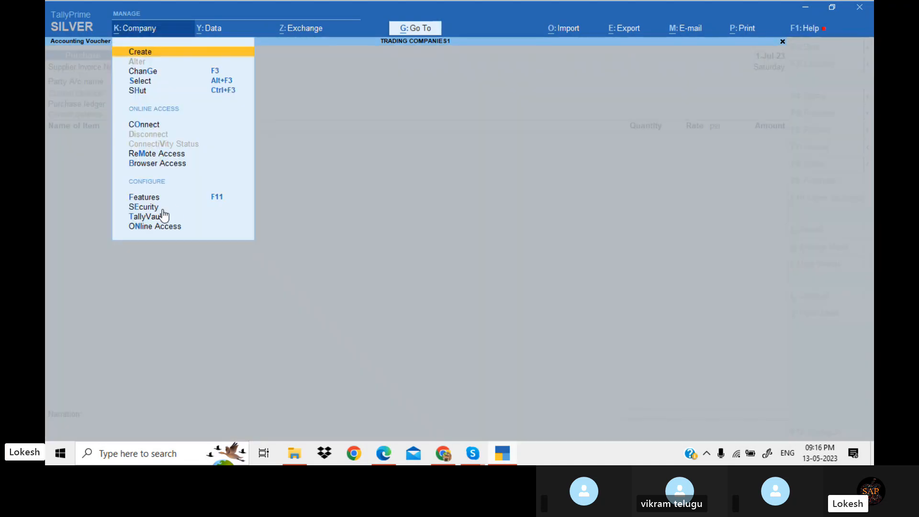
{"action": "left_click", "coordinate": [178, 205]}
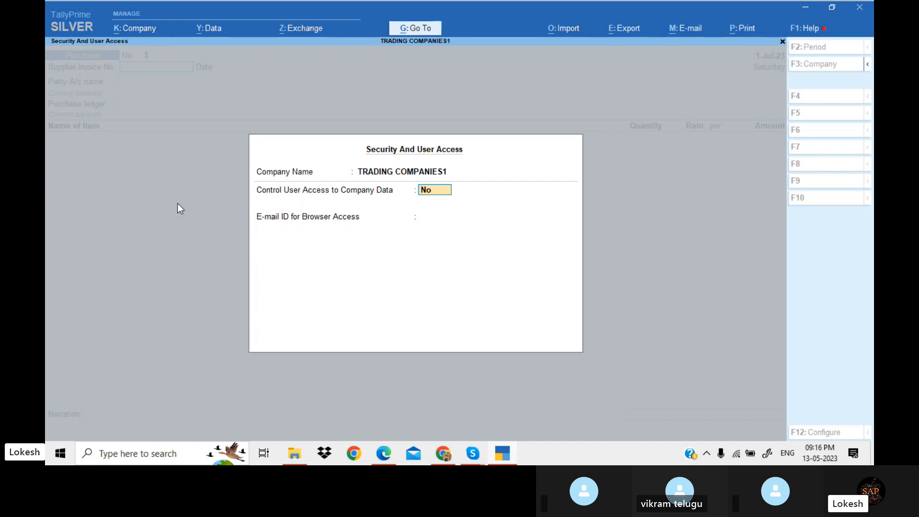
{"action": "key", "text": "Escape"}
{"action": "key", "text": "Escape"}
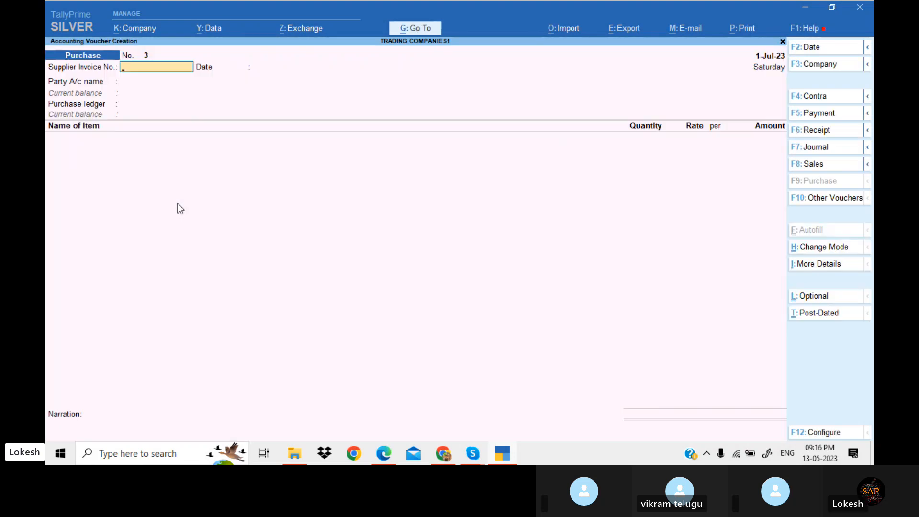
Enable the company feature to use separate Actual and Billed Quantity columns in invoices and accept the features
{"action": "left_click", "coordinate": [134, 29]}
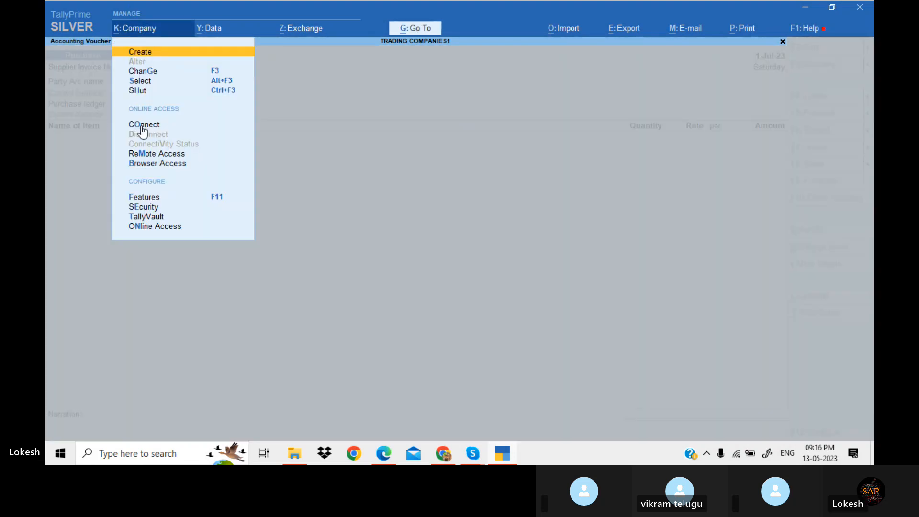
{"action": "left_click", "coordinate": [163, 198]}
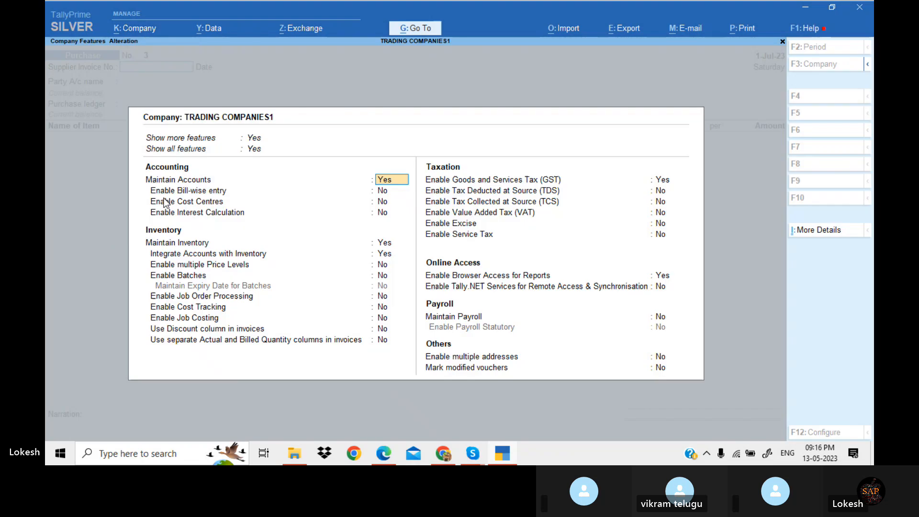
{"action": "left_click", "coordinate": [387, 342]}
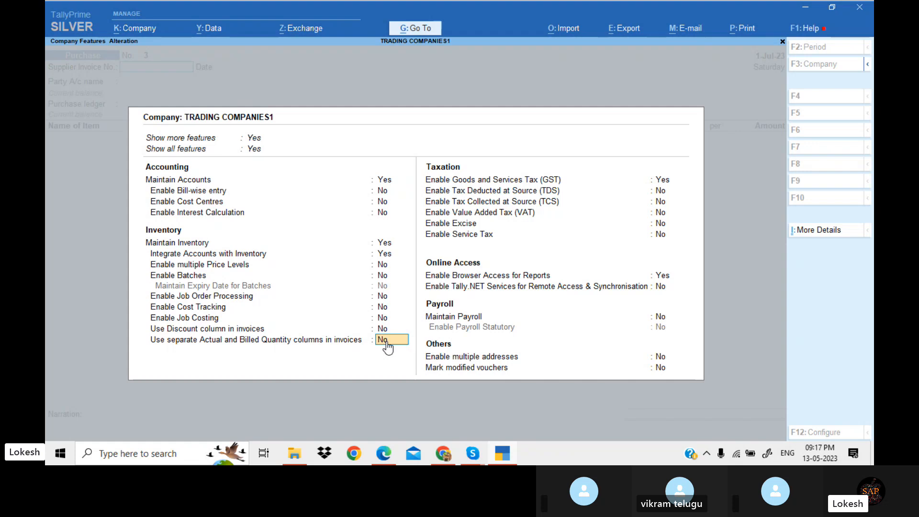
{"action": "key", "text": "y"}
{"action": "key", "text": "Return"}
{"action": "key", "text": "Return"}
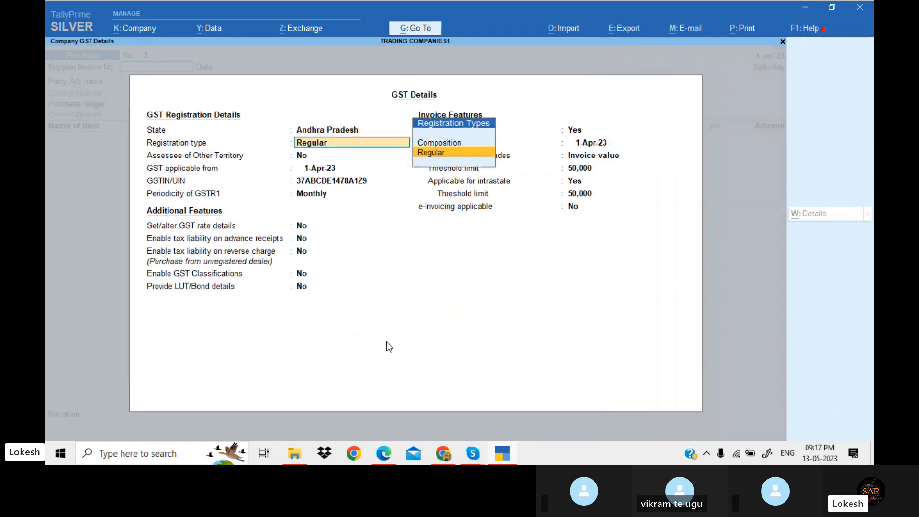
{"action": "key", "text": "Return"}
{"action": "key", "text": "ctrl+a"}
{"action": "key", "text": "ctrl+a"}
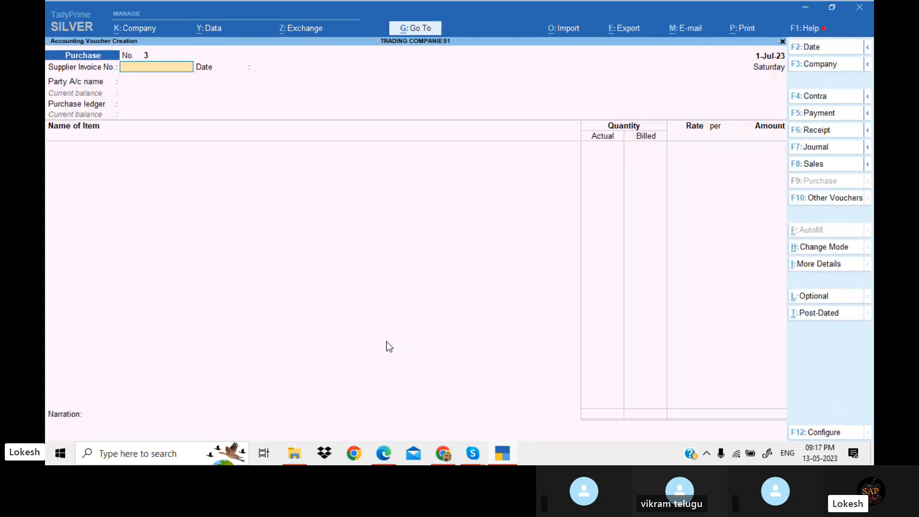
Create a new party ledger Raja Tradess under Sundry Creditors from the purchase voucher's party field
{"action": "key", "text": "Return"}
{"action": "key", "text": "Return"}
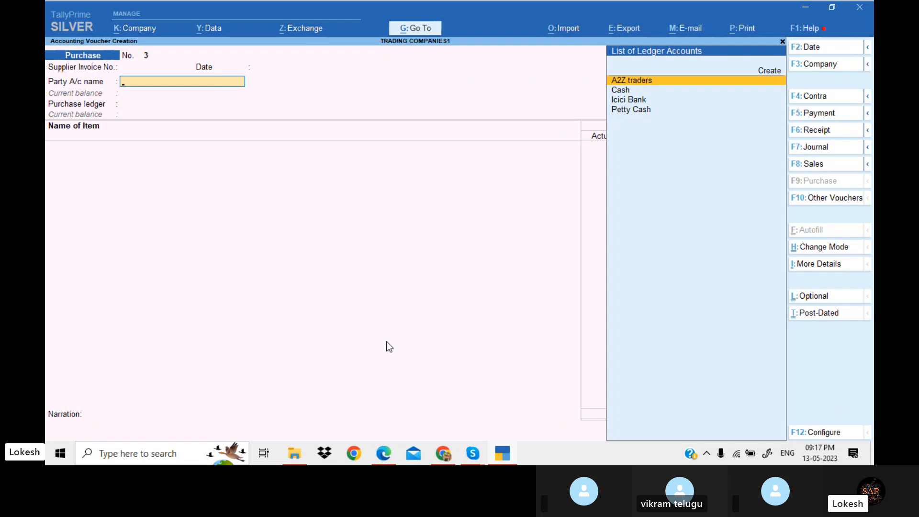
{"action": "key", "text": "alt+c"}
{"action": "type", "text": "Raj"}
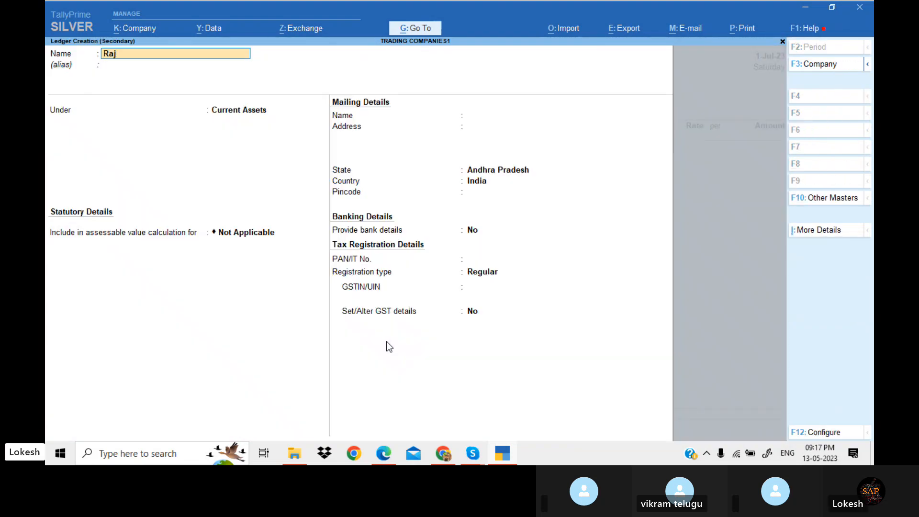
{"action": "type", "text": "a Tradess"}
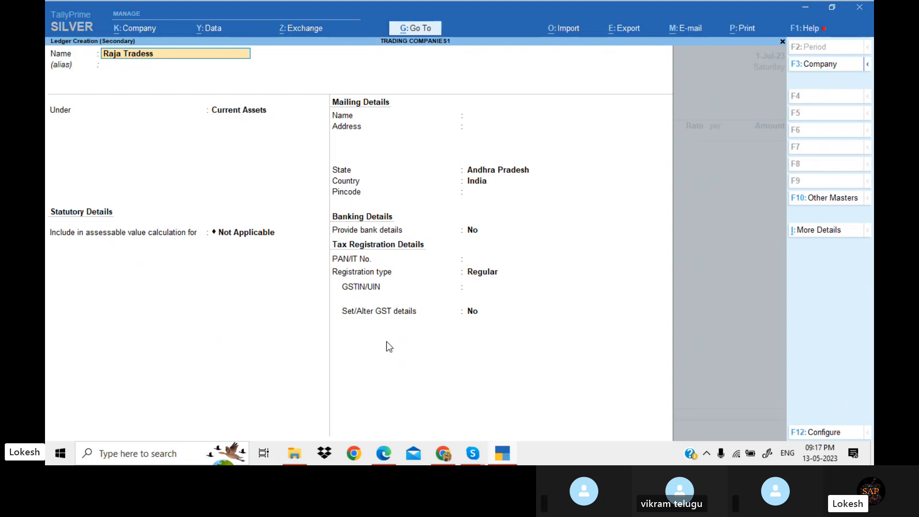
{"action": "key", "text": "Return"}
{"action": "type", "text": "Sun"}
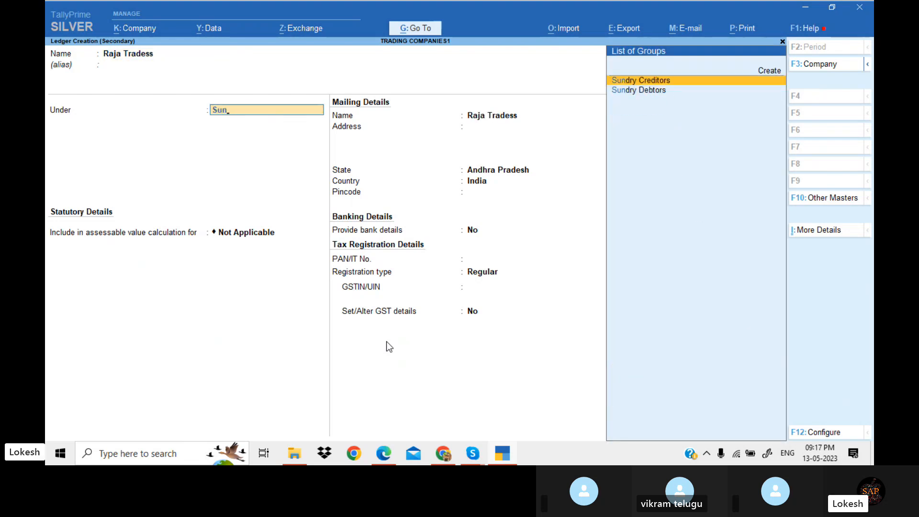
{"action": "key", "text": "Return"}
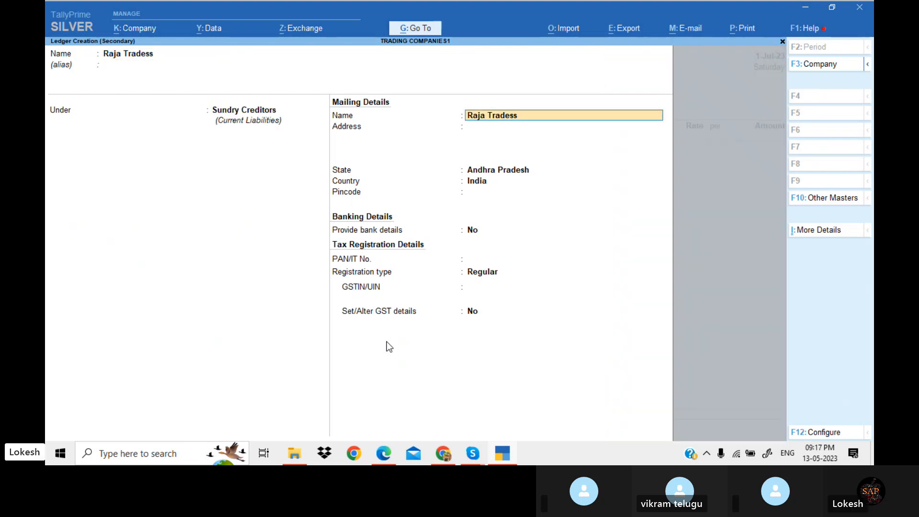
Enter the supplier's GSTIN, save the ledger, skip the receipt details and accept Purchase as the purchase ledger
{"action": "key", "text": "Return"}
{"action": "key", "text": "Return"}
{"action": "key", "text": "Return"}
{"action": "key", "text": "Return"}
{"action": "key", "text": "Return"}
{"action": "key", "text": "Return"}
{"action": "key", "text": "Return"}
{"action": "type", "text": "37"}
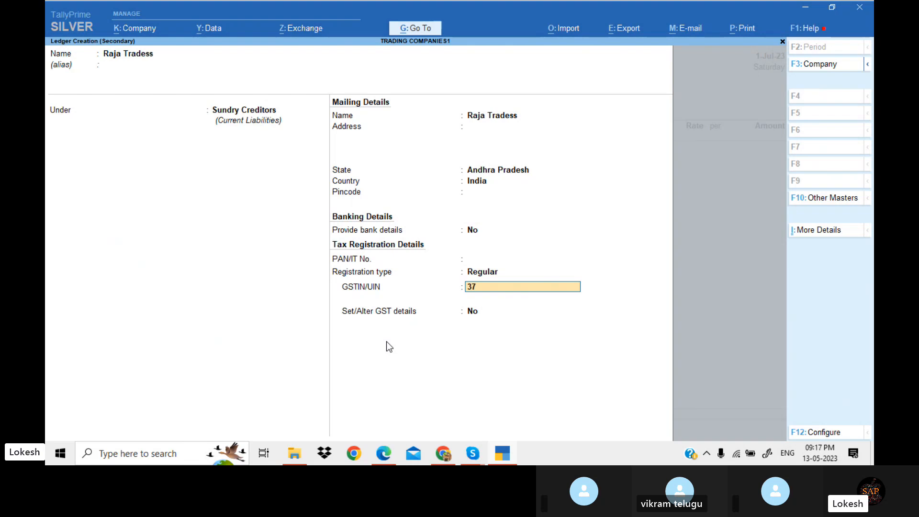
{"action": "key", "text": "Return"}
{"action": "key", "text": "Return"}
{"action": "key", "text": "Return"}
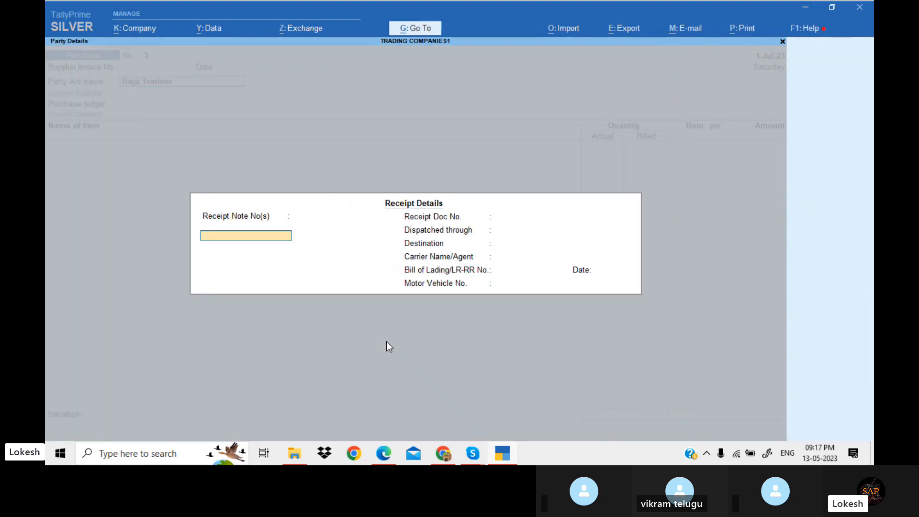
{"action": "key", "text": "Return"}
{"action": "key", "text": "Return"}
{"action": "key", "text": "Return"}
{"action": "key", "text": "Return"}
{"action": "key", "text": "Return"}
{"action": "key", "text": "Return"}
{"action": "key", "text": "Return"}
{"action": "key", "text": "Return"}
{"action": "key", "text": "Return"}
{"action": "key", "text": "Return"}
{"action": "key", "text": "Return"}
{"action": "key", "text": "Return"}
{"action": "key", "text": "Return"}
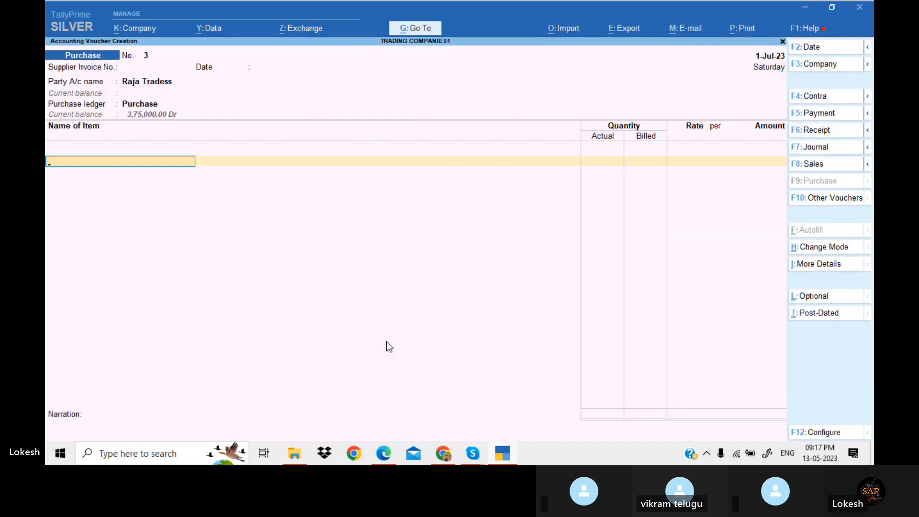
Add Hich Capacity Stabilizers with actual quantity 55, billed quantity 50 and rate 650
{"action": "key", "text": "alt+Tab"}
{"action": "key", "text": "alt+Tab"}
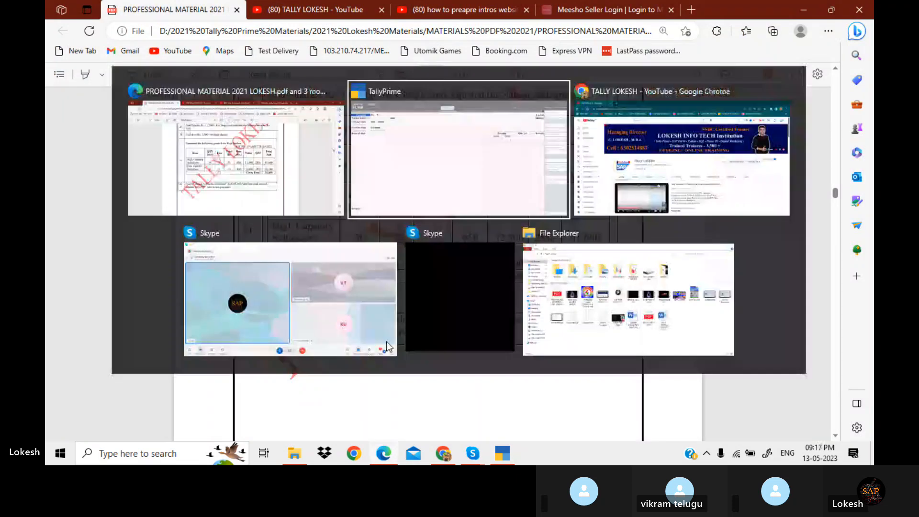
{"action": "type", "text": "H"}
{"action": "key", "text": "Return"}
{"action": "key", "text": "alt+Tab"}
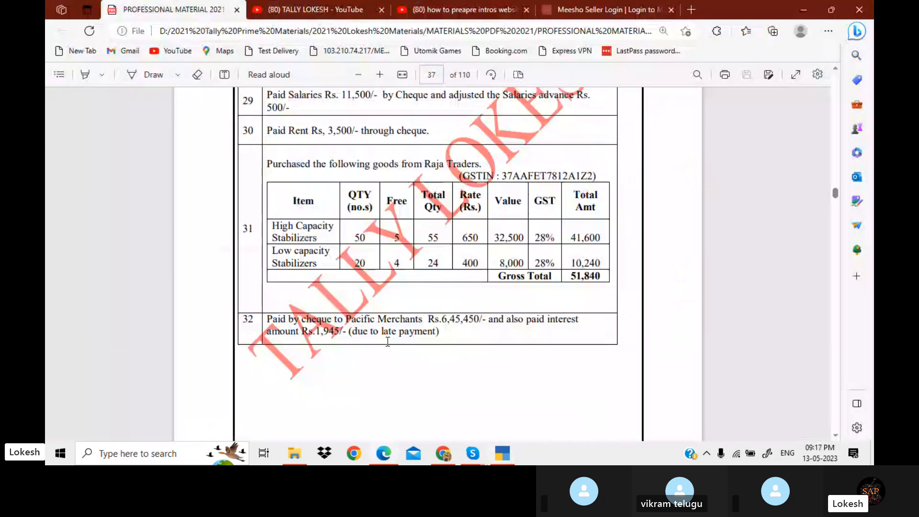
{"action": "key", "text": "alt+Tab"}
{"action": "type", "text": "55"}
{"action": "key", "text": "Return"}
{"action": "type", "text": "50"}
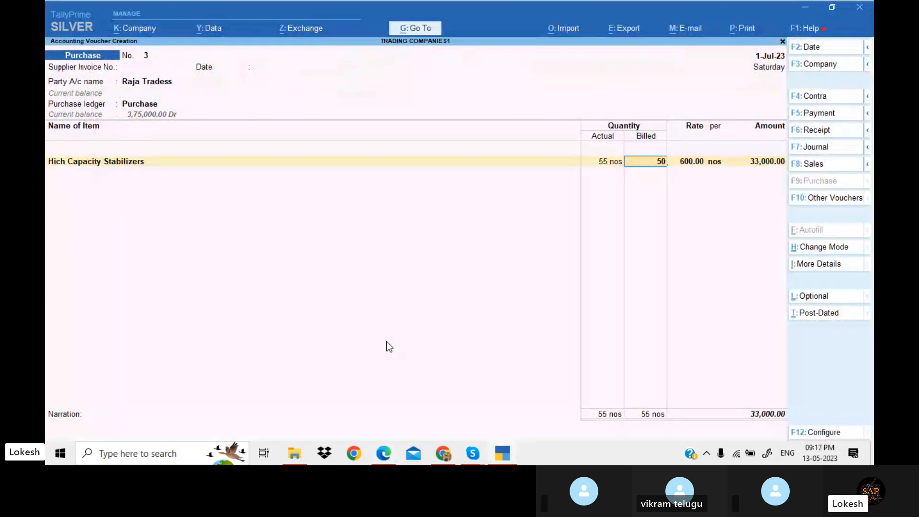
{"action": "key", "text": "Return"}
{"action": "key", "text": "alt+Tab"}
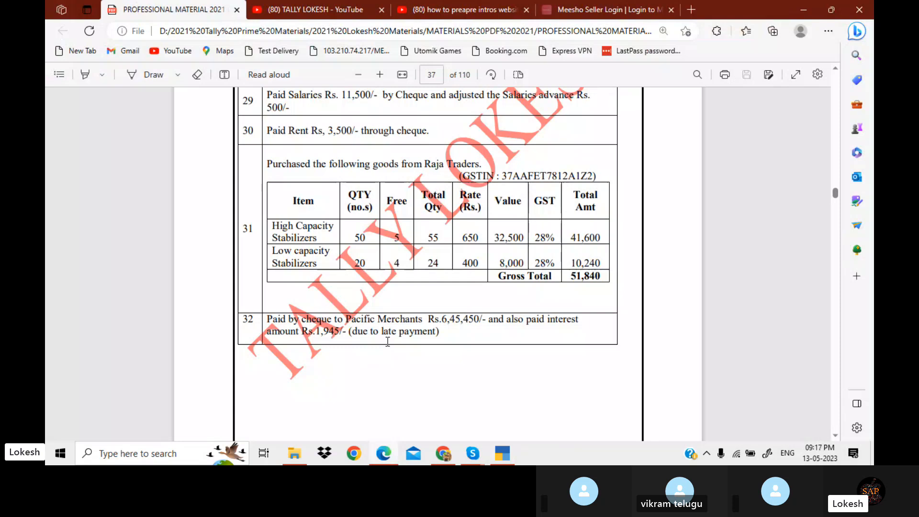
{"action": "key", "text": "alt+Tab"}
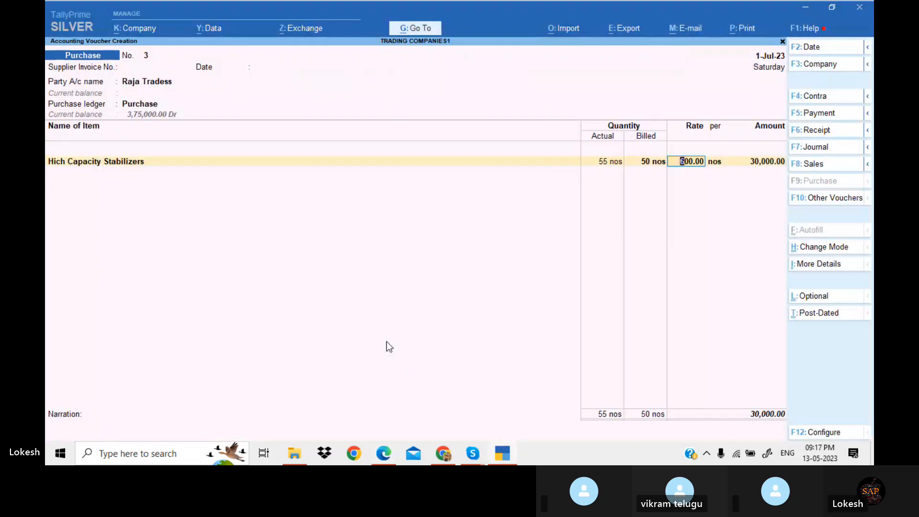
{"action": "type", "text": "650"}
{"action": "key", "text": "Return"}
{"action": "key", "text": "Return"}
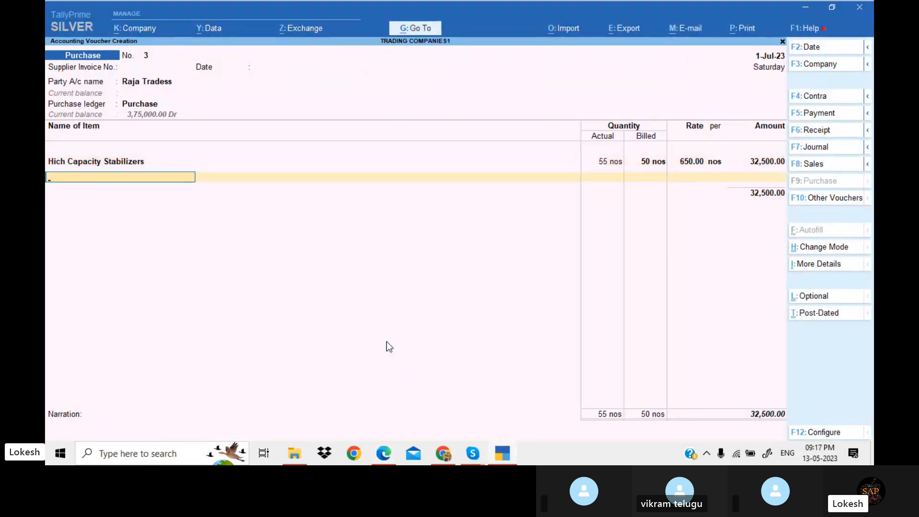
Add Low Capacity Stabilizers with actual quantity 24, billed quantity 20 and rate 400
{"action": "type", "text": "lo"}
{"action": "key", "text": "Return"}
{"action": "key", "text": "alt+Tab"}
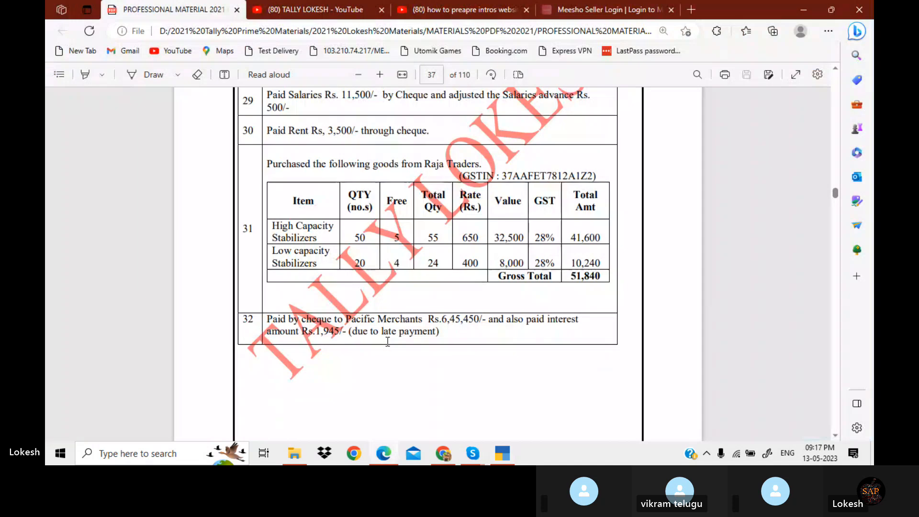
{"action": "key", "text": "alt+Tab"}
{"action": "type", "text": "24"}
{"action": "key", "text": "Return"}
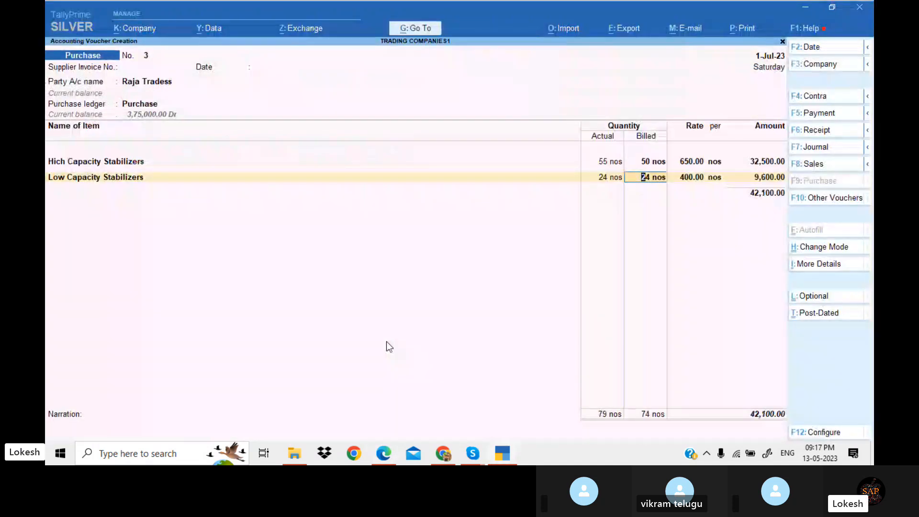
{"action": "type", "text": "50"}
{"action": "key", "text": "Return"}
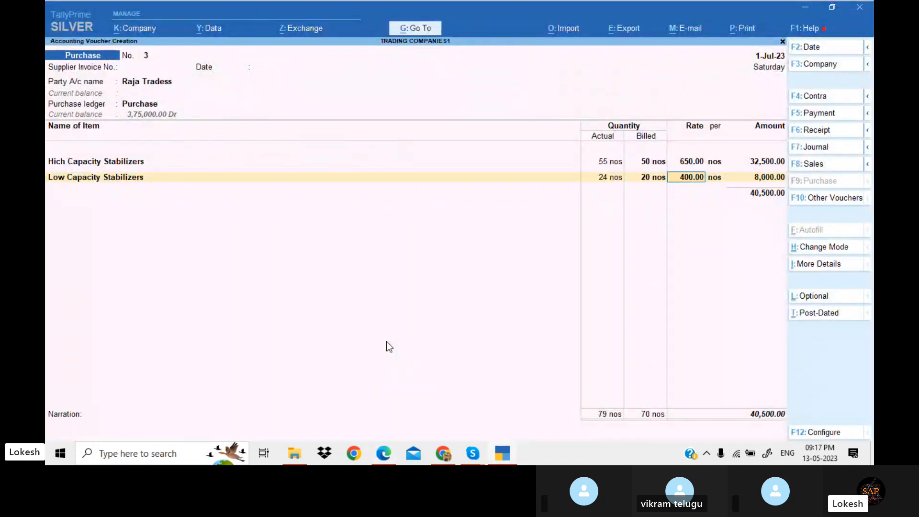
{"action": "key", "text": "Return"}
{"action": "key", "text": "alt+Tab"}
{"action": "key", "text": "alt+Tab"}
{"action": "key", "text": "Return"}
{"action": "key", "text": "Return"}
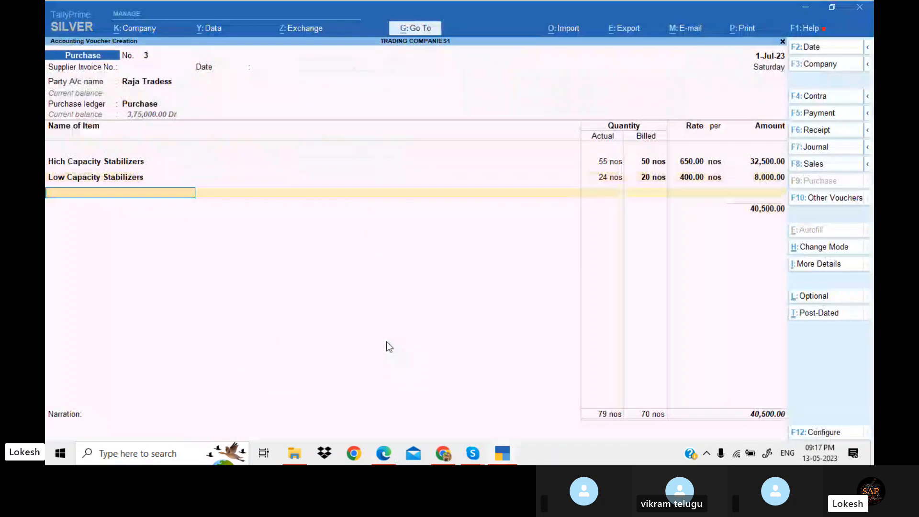
Add the CGST and SGST ledgers to the voucher and set GST/e-Way Bill details to No
{"action": "type", "text": "cg"}
{"action": "key", "text": "Return"}
{"action": "key", "text": "Return"}
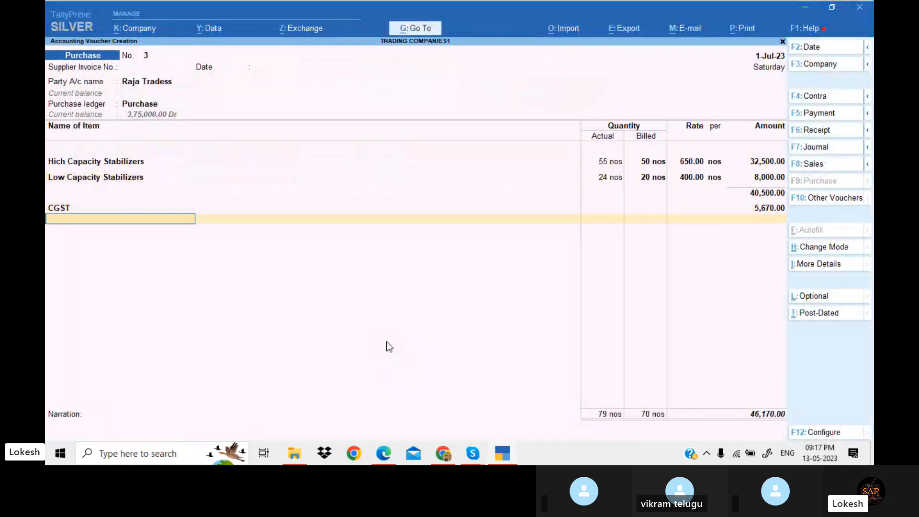
{"action": "type", "text": "sg"}
{"action": "key", "text": "Return"}
{"action": "key", "text": "Return"}
{"action": "key", "text": "Return"}
{"action": "key", "text": "Up"}
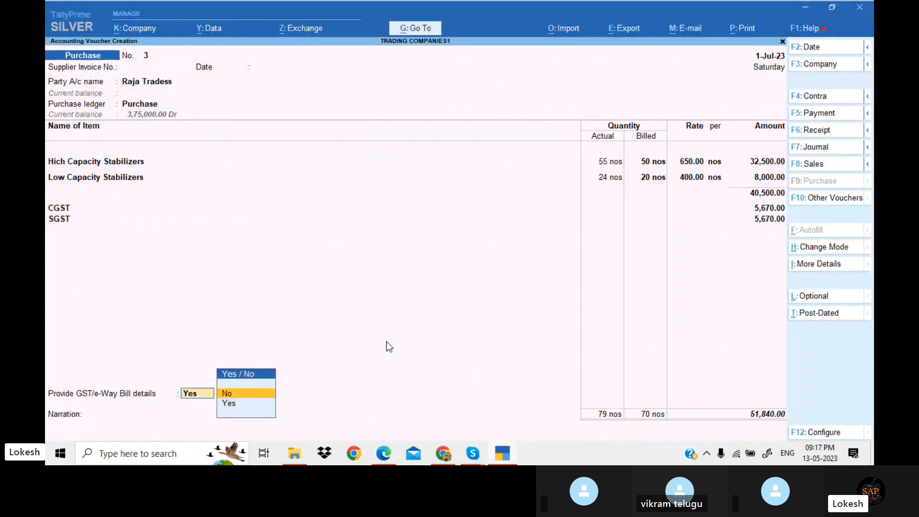
{"action": "key", "text": "Return"}
Check the totals against the PDF exercise and save the purchase voucher without narration
{"action": "key", "text": "alt+Tab"}
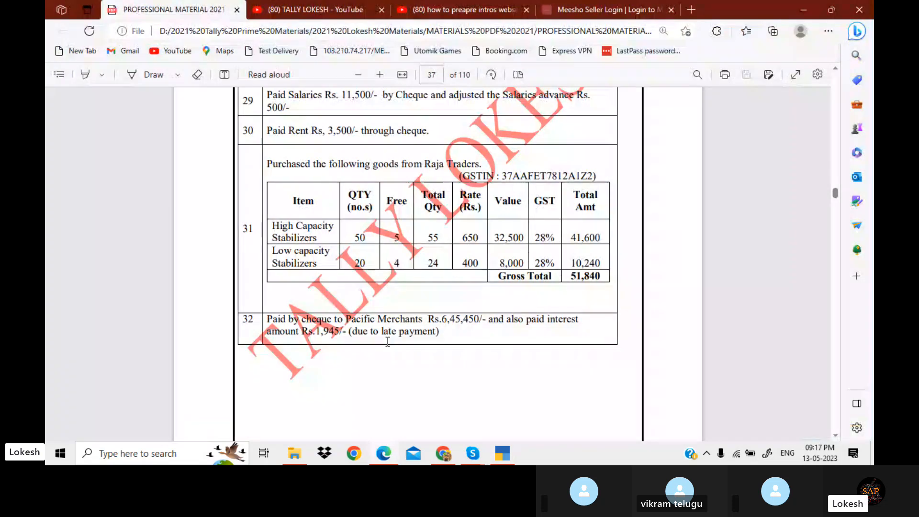
{"action": "key", "text": "alt+Tab"}
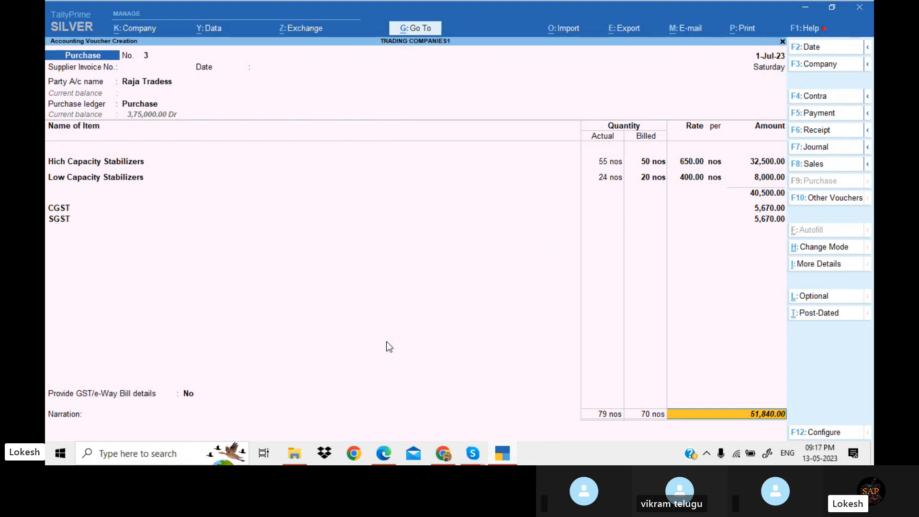
{"action": "key", "text": "Return"}
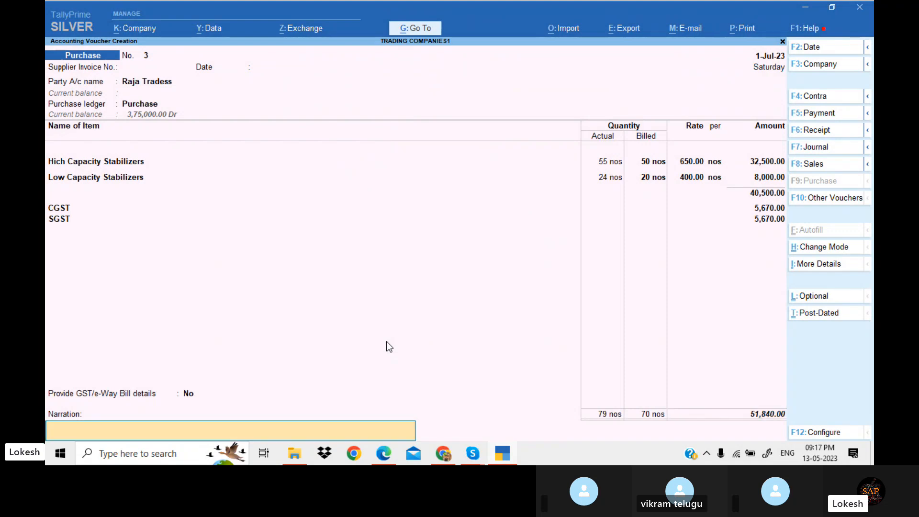
{"action": "key", "text": "Return"}
{"action": "key", "text": "Return"}
Scroll the PDF exercise to the Pacific Merchants cheque payment transaction
{"action": "key", "text": "alt+Tab"}
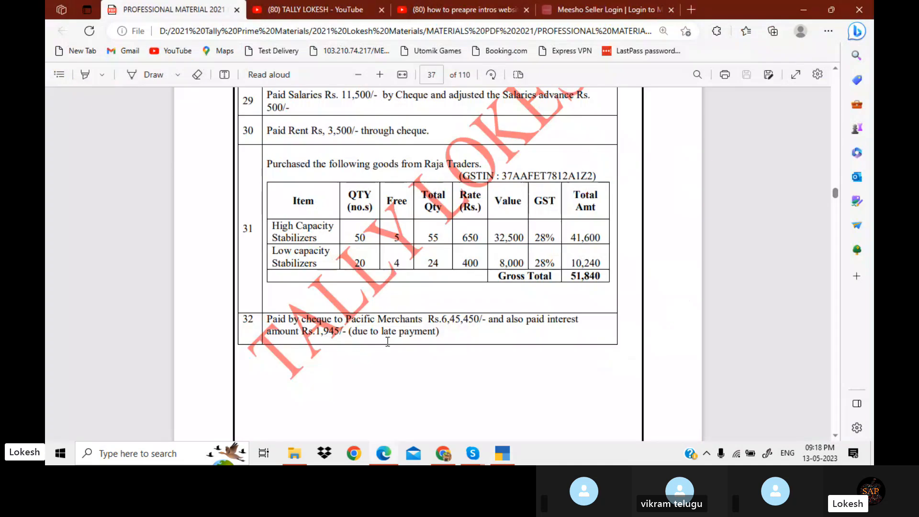
{"action": "scroll", "coordinate": [387, 341], "scroll_direction": "down", "scroll_amount": 3}
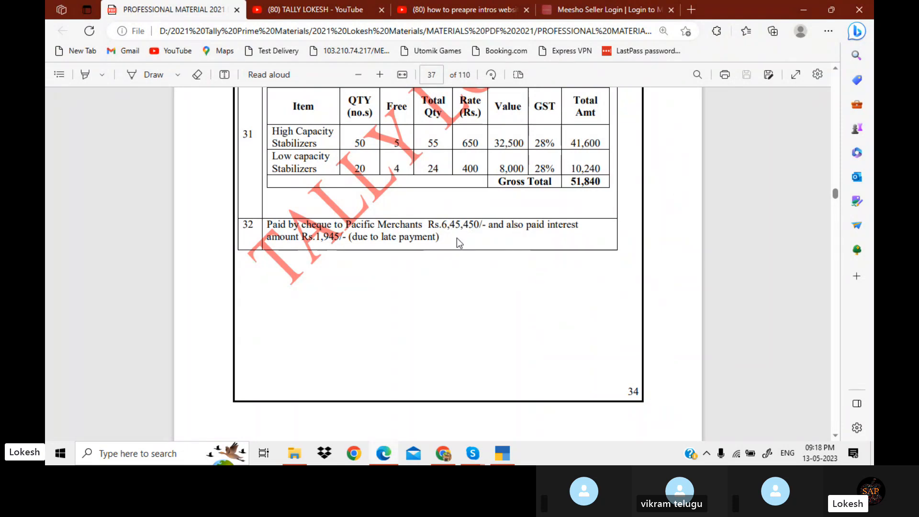
Start a payment voucher debiting A2Z traders with 6,45,450 against the Icici Bank account
{"action": "key", "text": "alt+Tab"}
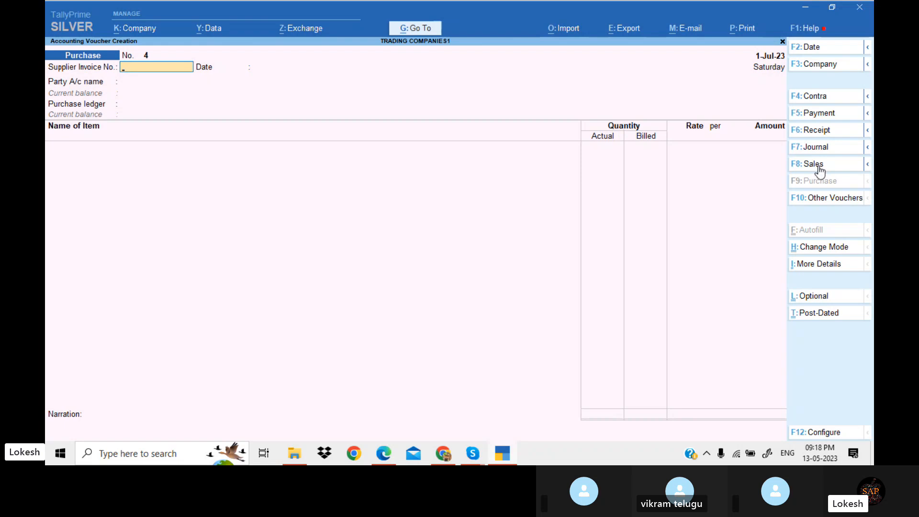
{"action": "left_click", "coordinate": [838, 117]}
{"action": "type", "text": "P"}
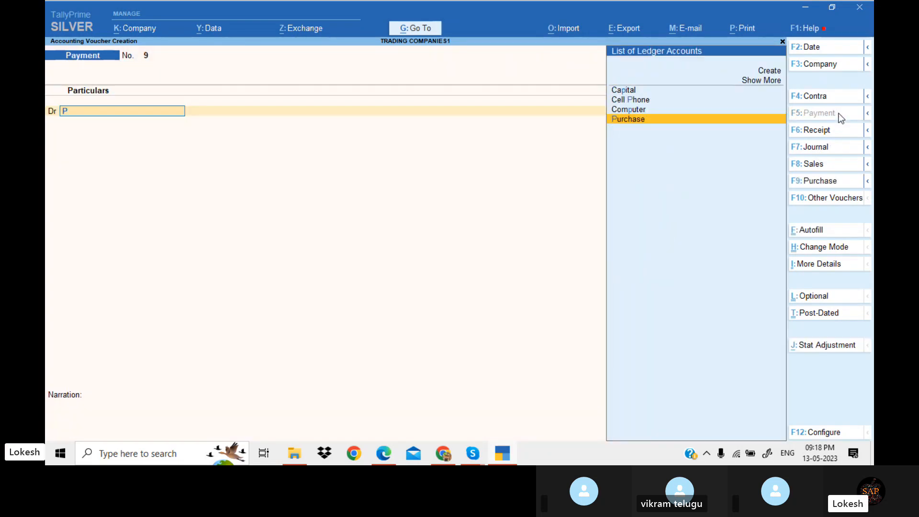
{"action": "key", "text": "BackSpace"}
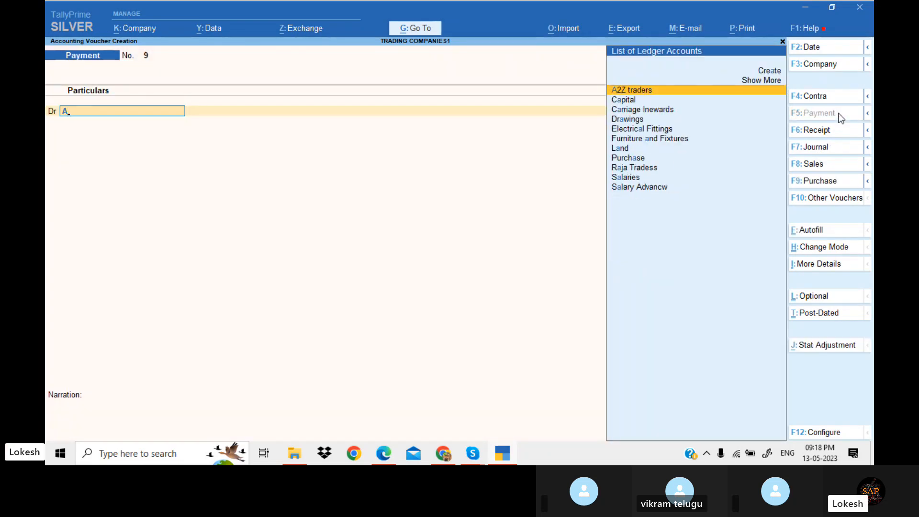
{"action": "key", "text": "Return"}
{"action": "key", "text": "alt+Tab"}
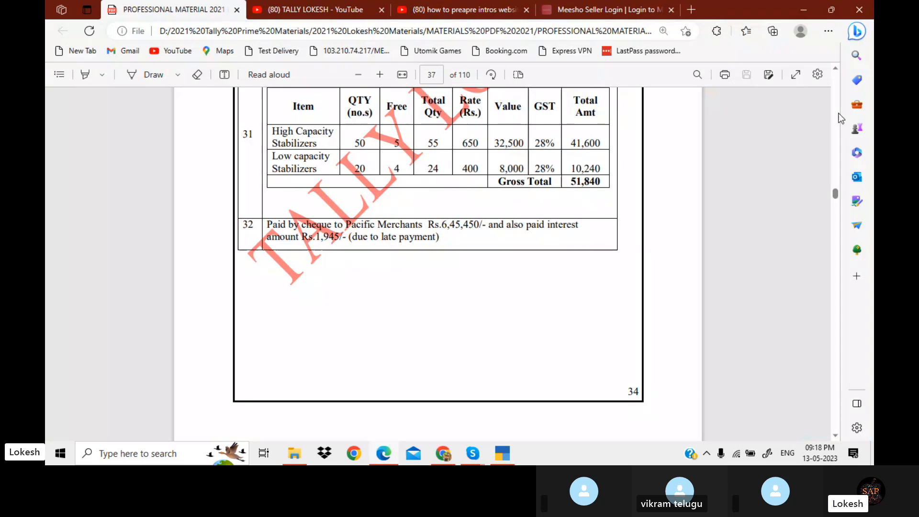
{"action": "key", "text": "alt+Tab"}
{"action": "key", "text": "alt+Tab"}
{"action": "key", "text": "alt+Tab"}
{"action": "type", "text": "645450"}
{"action": "key", "text": "Return"}
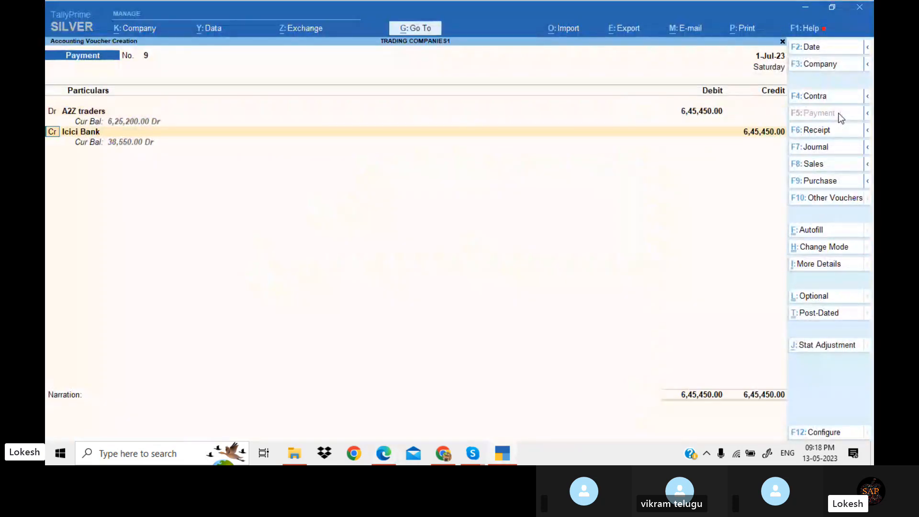
Create an Interest Paid ledger under Indirect Expenses from within the payment voucher
{"action": "key", "text": "Return"}
{"action": "key", "text": "Return"}
{"action": "key", "text": "BackSpace"}
{"action": "key", "text": "alt+c"}
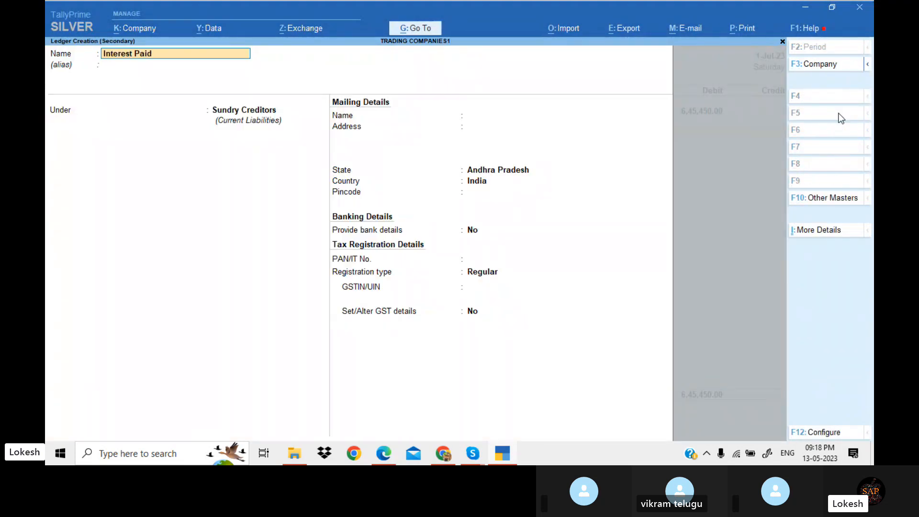
{"action": "key", "text": "Return"}
{"action": "type", "text": "Ind"}
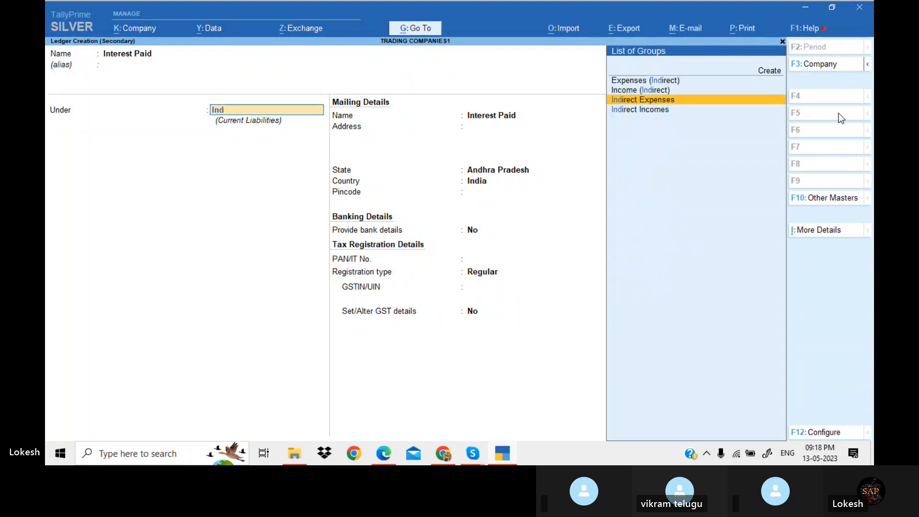
{"action": "key", "text": "Return"}
{"action": "key", "text": "Return"}
{"action": "key", "text": "Return"}
{"action": "key", "text": "Return"}
{"action": "key", "text": "Return"}
{"action": "key", "text": "Return"}
Enter 1,945 as the Interest Paid debit amount
{"action": "key", "text": "alt+Tab"}
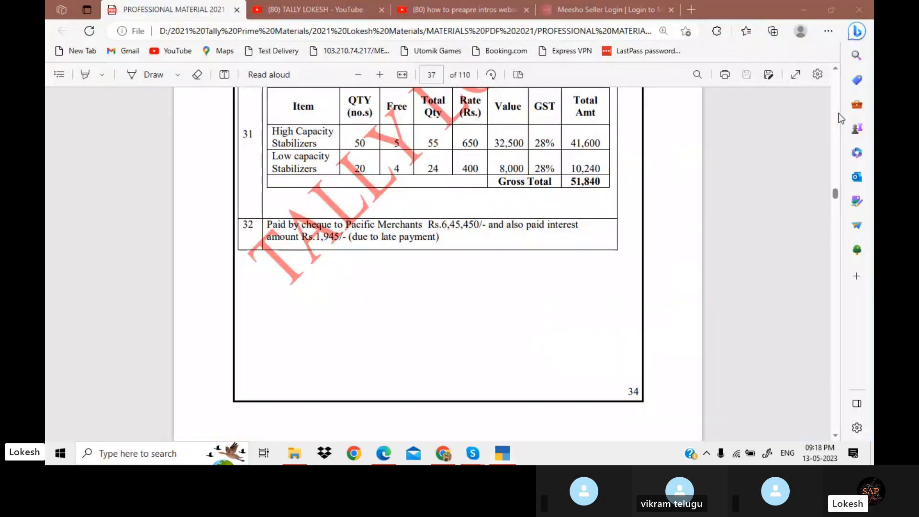
{"action": "key", "text": "alt+Tab"}
{"action": "type", "text": "1"}
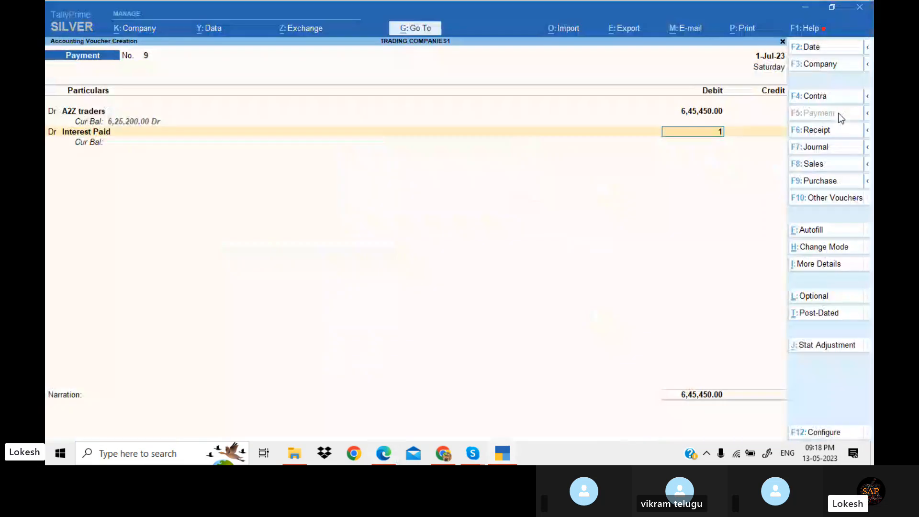
{"action": "type", "text": "945"}
{"action": "key", "text": "Return"}
Credit Icici Bank with the total, accept the cheque bank allocation, and save the payment voucher
{"action": "key", "text": "Return"}
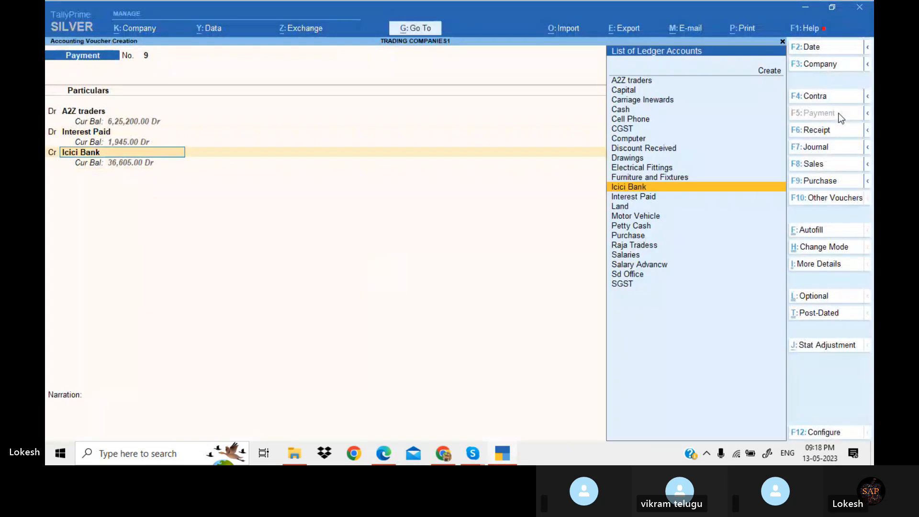
{"action": "key", "text": "Return"}
{"action": "key", "text": "Return"}
{"action": "key", "text": "Return"}
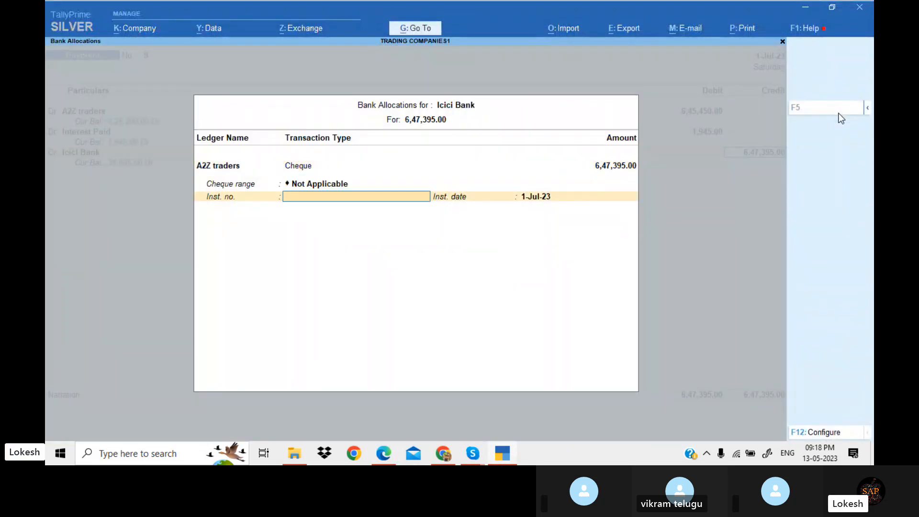
{"action": "key", "text": "Return"}
{"action": "key", "text": "Return"}
{"action": "key", "text": "Return"}
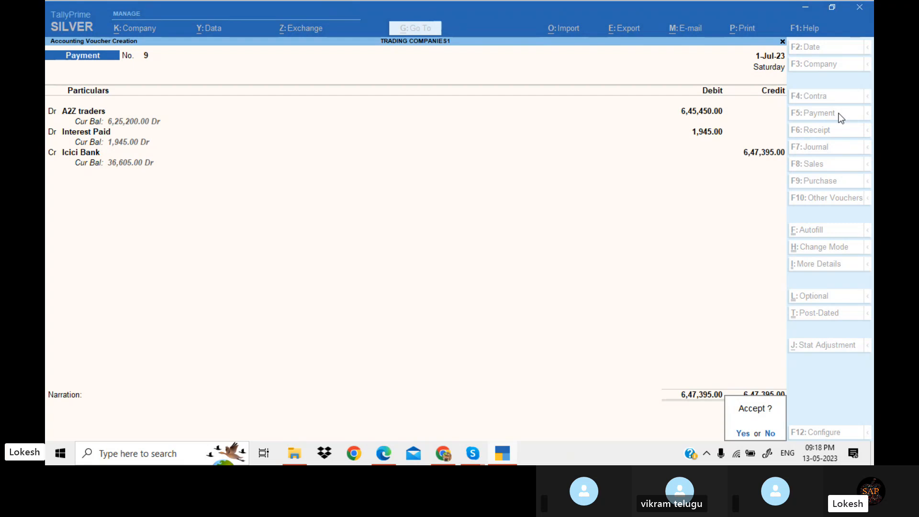
{"action": "key", "text": "Return"}
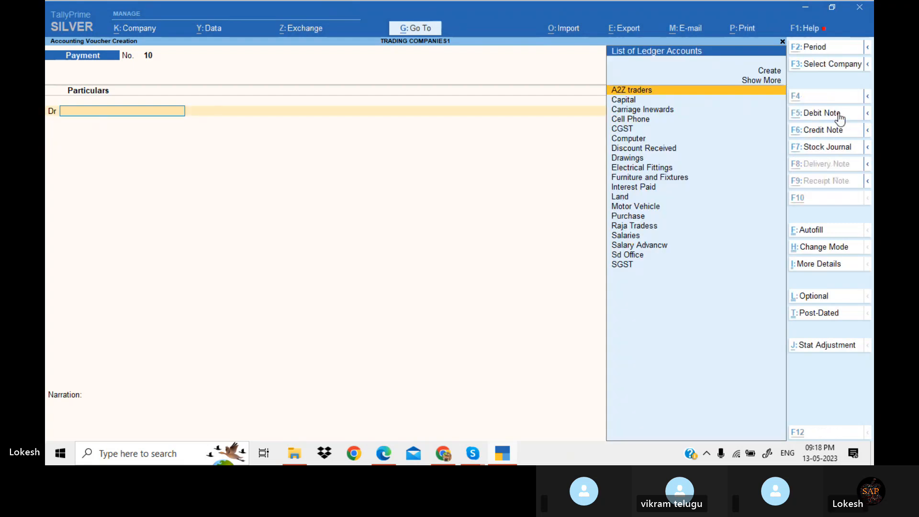
Scroll the PDF exercise to the Java Trading Company credit sale and select the company name
{"action": "key", "text": "alt+Tab"}
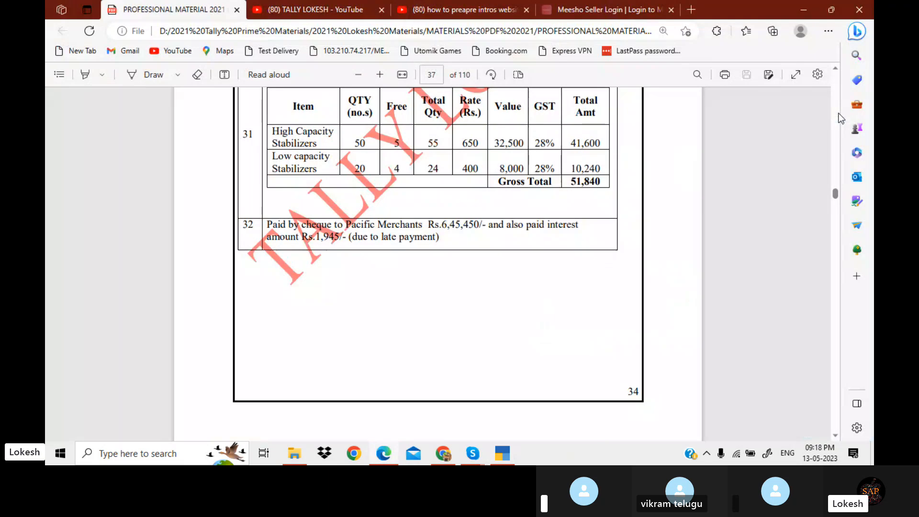
{"action": "scroll", "coordinate": [840, 118], "scroll_direction": "down", "scroll_amount": 5}
{"action": "scroll", "coordinate": [841, 117], "scroll_direction": "down", "scroll_amount": 2}
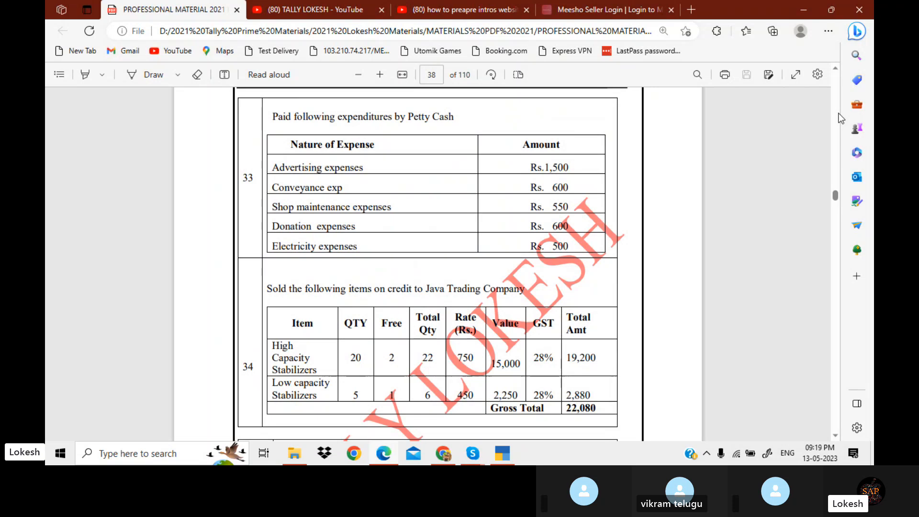
{"action": "scroll", "coordinate": [840, 117], "scroll_direction": "down", "scroll_amount": 5}
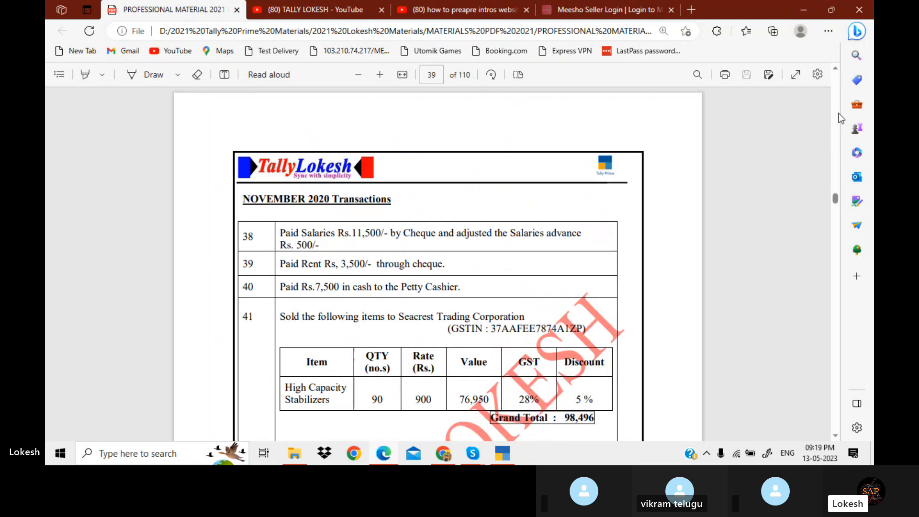
{"action": "scroll", "coordinate": [840, 117], "scroll_direction": "down", "scroll_amount": 2}
{"action": "scroll", "coordinate": [841, 118], "scroll_direction": "up", "scroll_amount": 10}
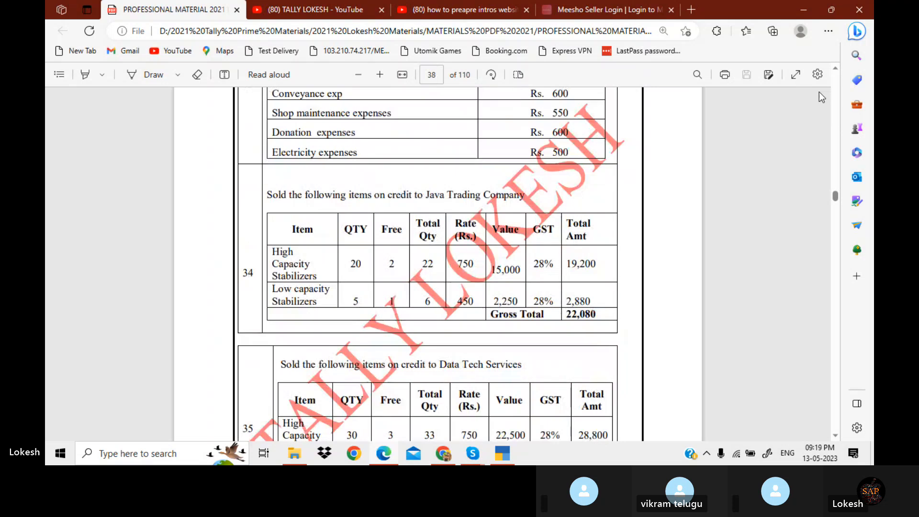
{"action": "double_click", "coordinate": [431, 196]}
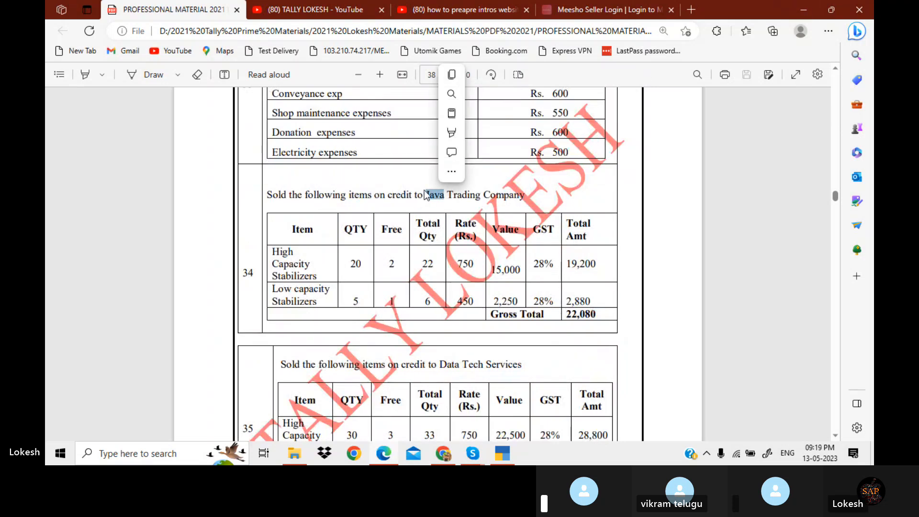
{"action": "left_click_drag", "start_coordinate": [425, 194], "coordinate": [528, 194]}
{"action": "key", "text": "ctrl+c"}
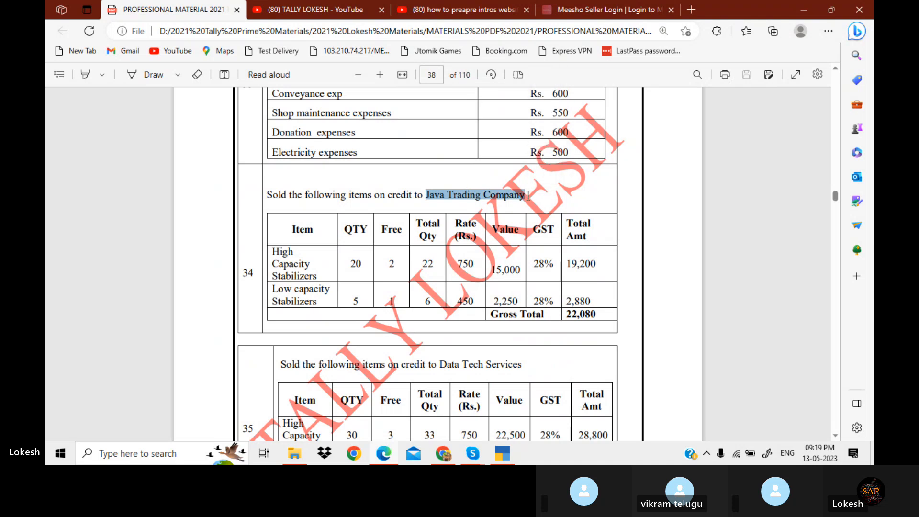
Start a sales voucher and create a party ledger named Java Trading Company under Sundry Debtors
{"action": "key", "text": "alt+Tab"}
{"action": "left_click", "coordinate": [834, 168]}
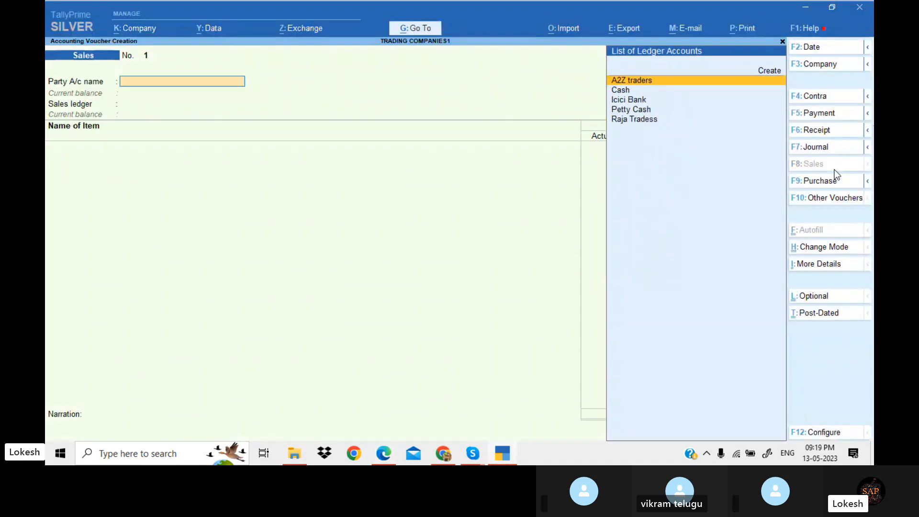
{"action": "key", "text": "alt+c"}
{"action": "key", "text": "ctrl+v"}
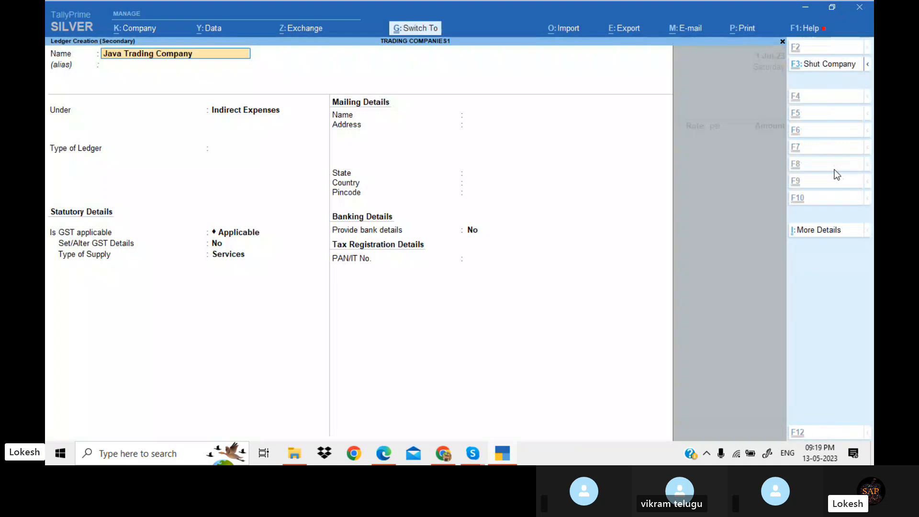
{"action": "key", "text": "Return"}
{"action": "key", "text": "Return"}
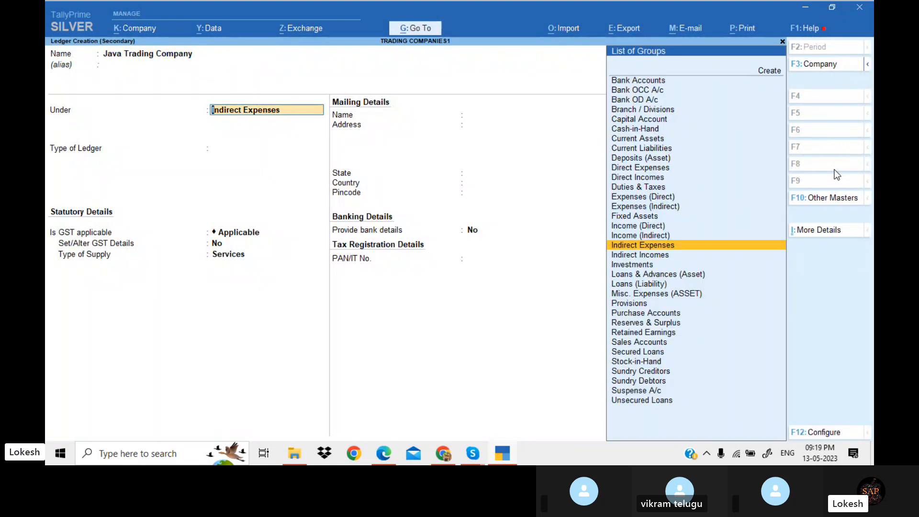
{"action": "type", "text": "sun"}
{"action": "key", "text": "Down"}
{"action": "key", "text": "Return"}
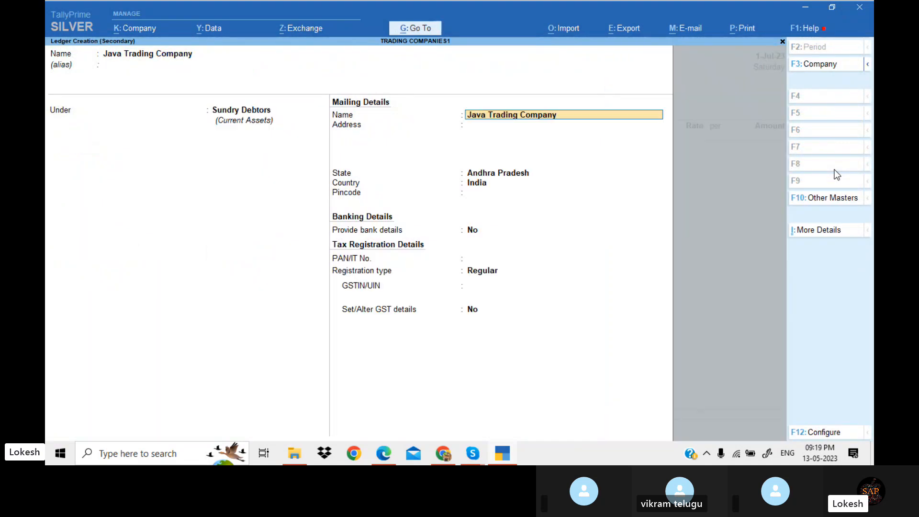
Set the Java Trading Company GSTIN/UIN to 37 and save the ledger
{"action": "key", "text": "Return"}
{"action": "key", "text": "Return"}
{"action": "key", "text": "Return"}
{"action": "key", "text": "Return"}
{"action": "key", "text": "Return"}
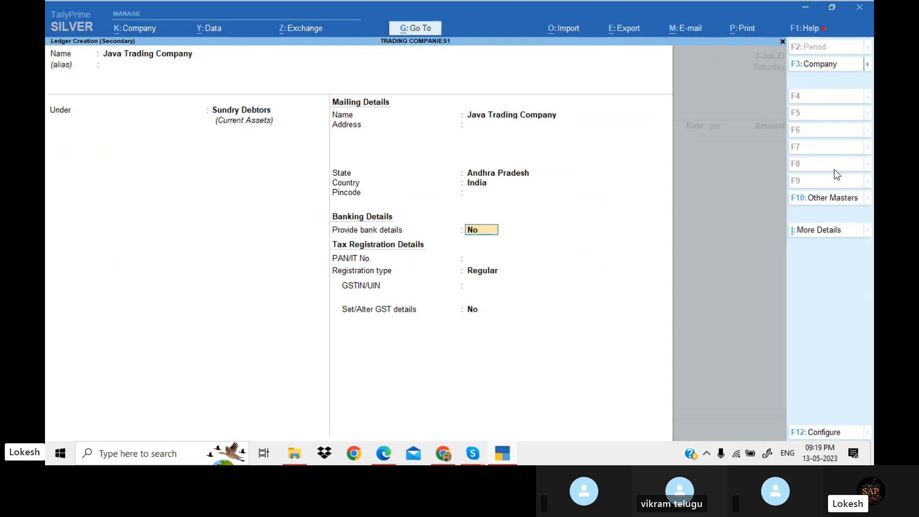
{"action": "key", "text": "Return"}
{"action": "key", "text": "Return"}
{"action": "key", "text": "Return"}
{"action": "type", "text": "37"}
{"action": "key", "text": "Return"}
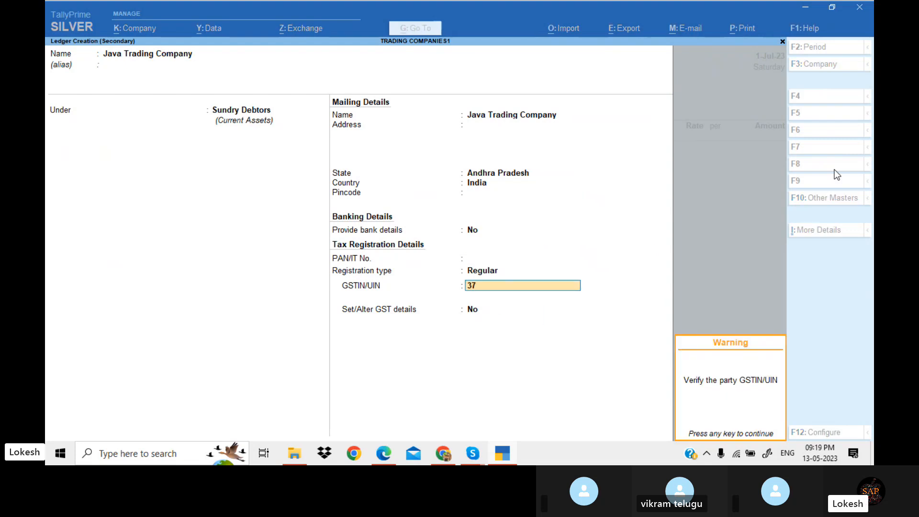
{"action": "key", "text": "Return"}
{"action": "key", "text": "Return"}
Accept the party details for the sales voucher
{"action": "key", "text": "Return"}
{"action": "key", "text": "Return"}
{"action": "key", "text": "Return"}
{"action": "key", "text": "Return"}
{"action": "key", "text": "Return"}
{"action": "key", "text": "Return"}
{"action": "key", "text": "Return"}
{"action": "key", "text": "Return"}
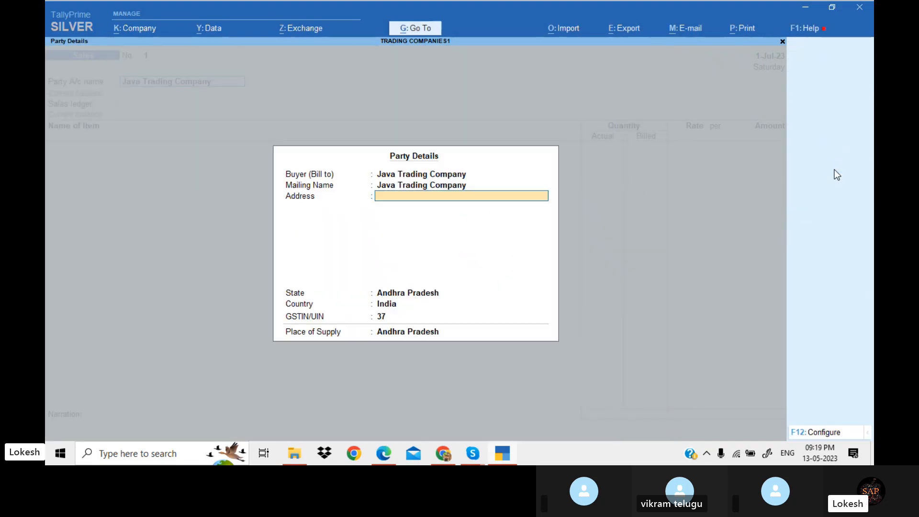
{"action": "key", "text": "Return"}
{"action": "key", "text": "Return"}
{"action": "key", "text": "Return"}
Create a Sales ledger under Sales Accounts with supply type Goods and use it as the sales ledger
{"action": "key", "text": "Return"}
{"action": "key", "text": "Return"}
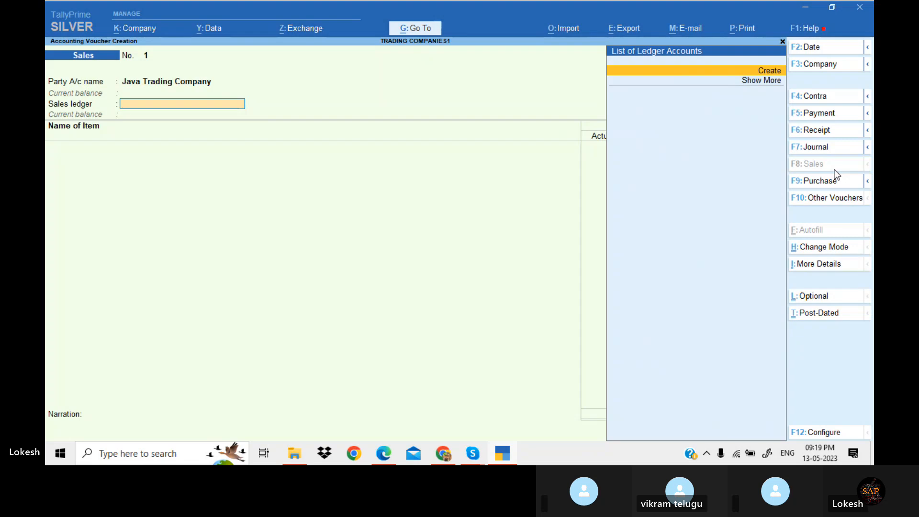
{"action": "key", "text": "Return"}
{"action": "type", "text": "Sales"}
{"action": "key", "text": "Return"}
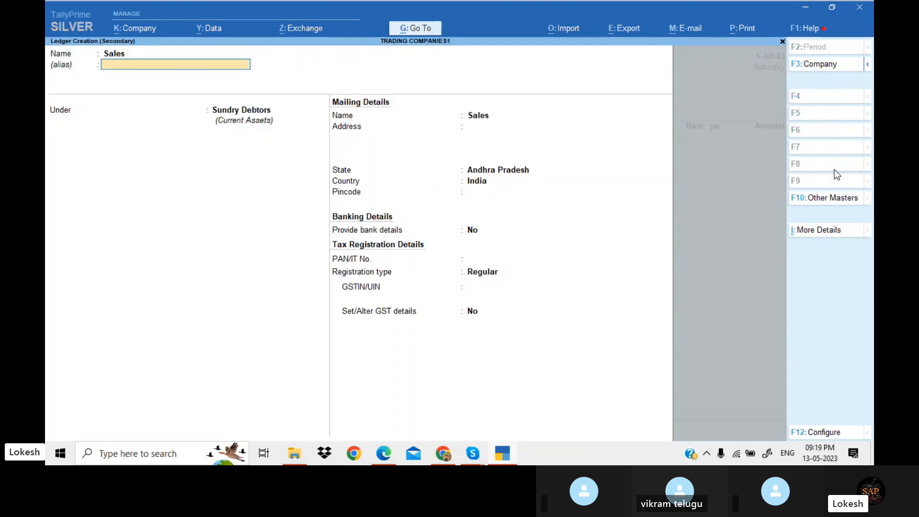
{"action": "key", "text": "Return"}
{"action": "type", "text": "s"}
{"action": "key", "text": "Return"}
{"action": "key", "text": "Return"}
{"action": "key", "text": "Return"}
{"action": "key", "text": "Return"}
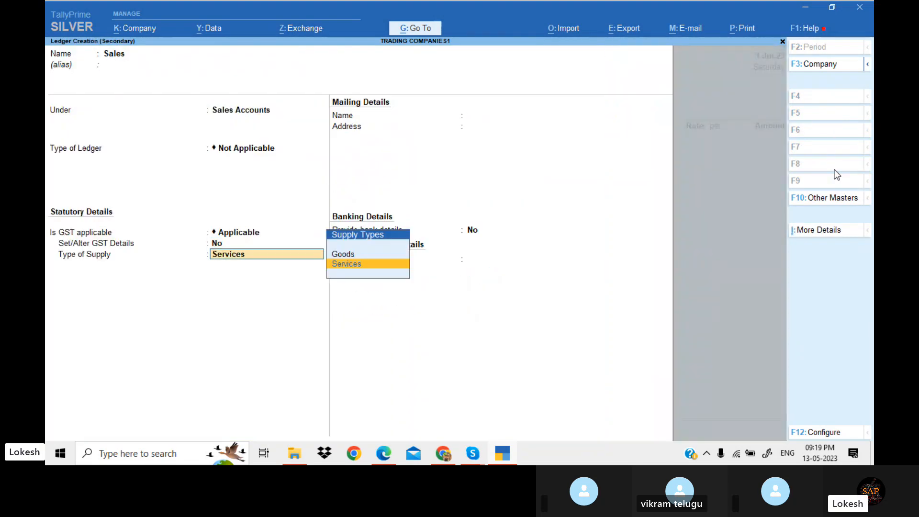
{"action": "key", "text": "Up"}
Add Hich Capacity Stabilizers with actual quantity 22, billed quantity 20 and rate 750
{"action": "key", "text": "Return"}
{"action": "key", "text": "Return"}
{"action": "key", "text": "Return"}
{"action": "key", "text": "Return"}
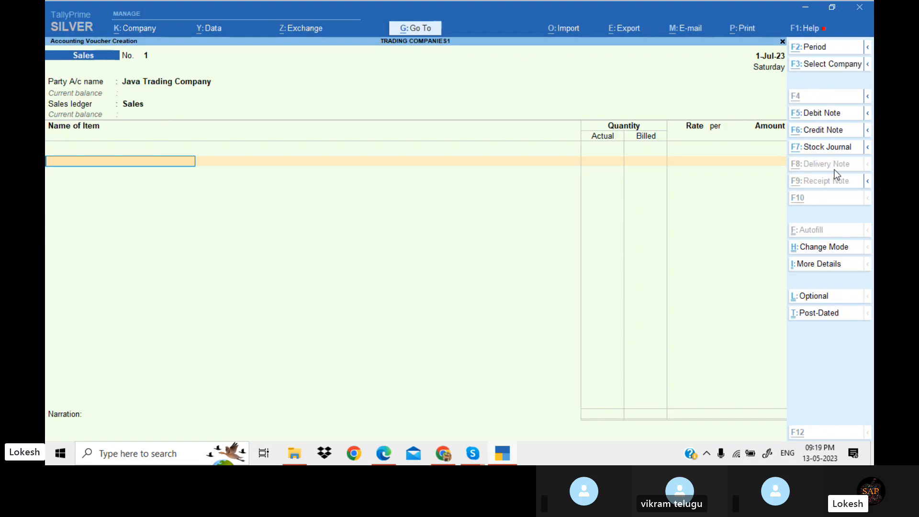
{"action": "key", "text": "alt+Tab"}
{"action": "key", "text": "alt+Tab"}
{"action": "type", "text": "H"}
{"action": "key", "text": "Return"}
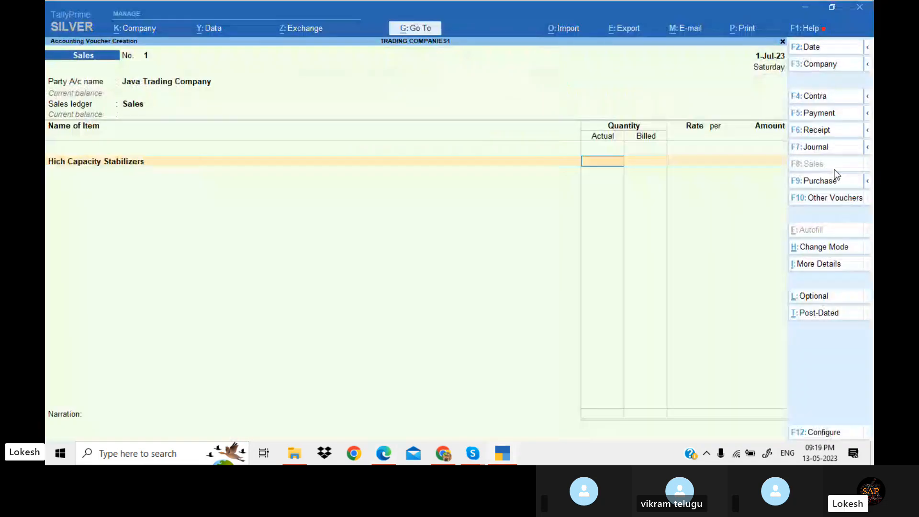
{"action": "key", "text": "alt+Tab"}
{"action": "key", "text": "alt+Tab"}
{"action": "type", "text": "22"}
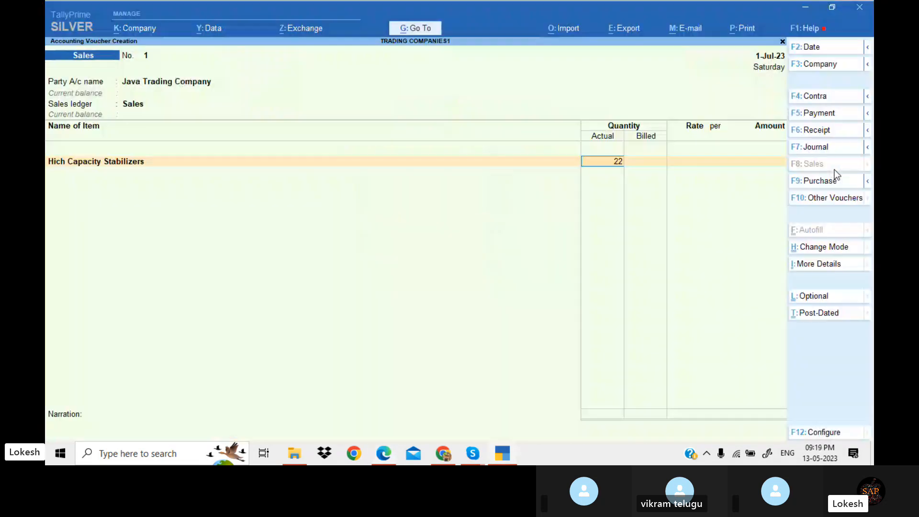
{"action": "key", "text": "Return"}
{"action": "key", "text": "alt+Tab"}
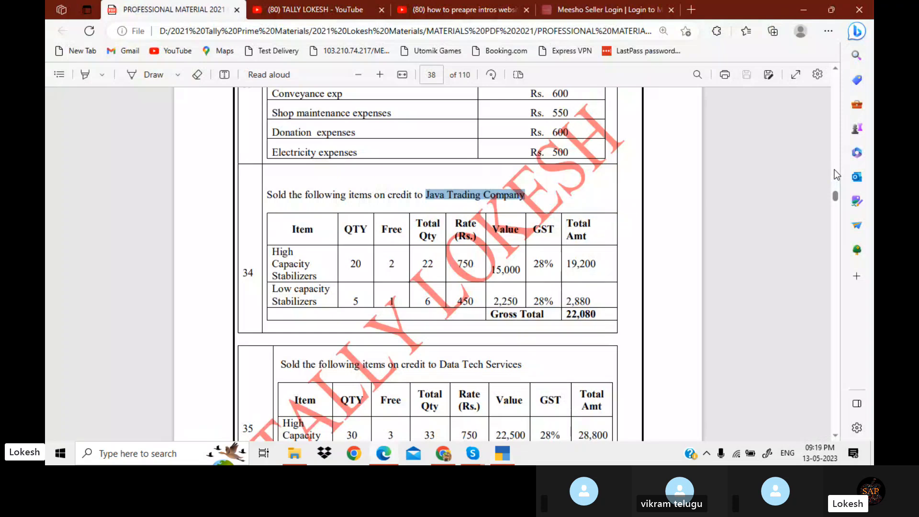
{"action": "key", "text": "alt+Tab"}
{"action": "type", "text": "20"}
{"action": "key", "text": "Return"}
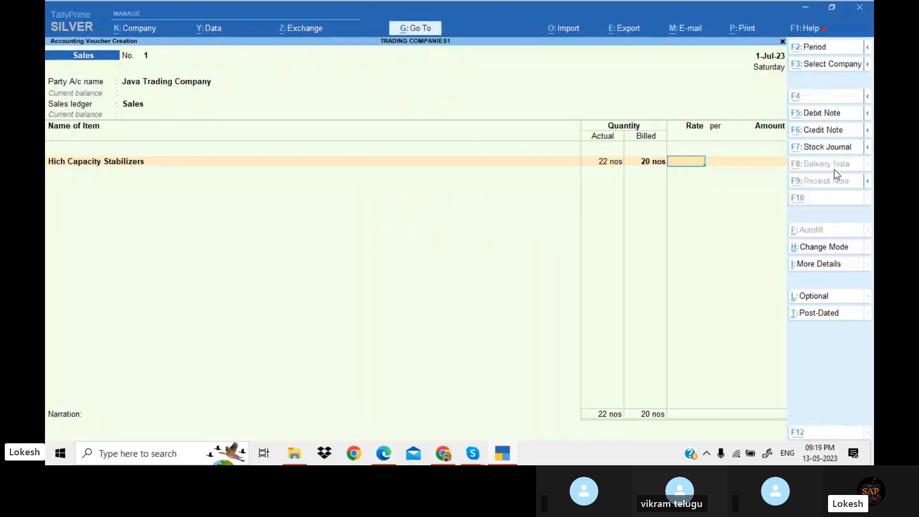
{"action": "key", "text": "alt+Tab"}
{"action": "key", "text": "alt+Tab"}
{"action": "type", "text": "750"}
{"action": "key", "text": "Return"}
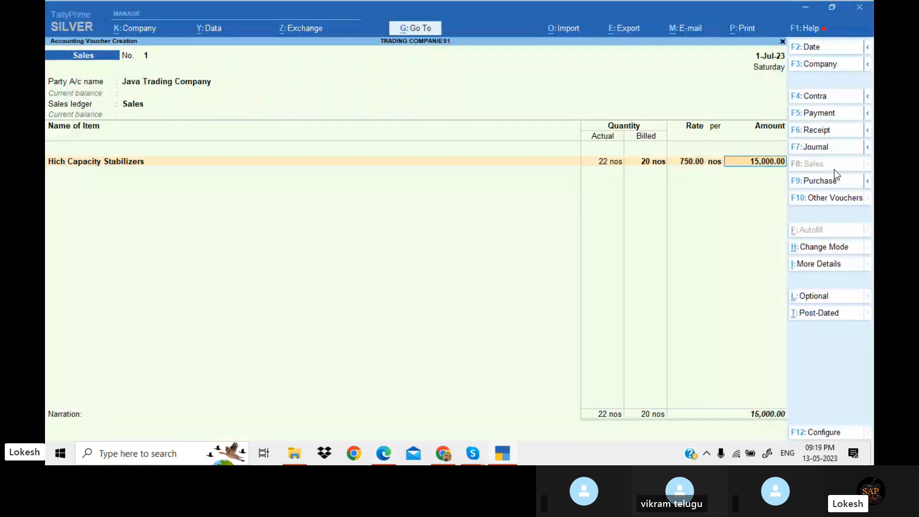
Add Low Capacity Stabilizers with actual quantity 6, billed quantity 5 and rate 450
{"action": "key", "text": "Return"}
{"action": "type", "text": "lo"}
{"action": "key", "text": "Return"}
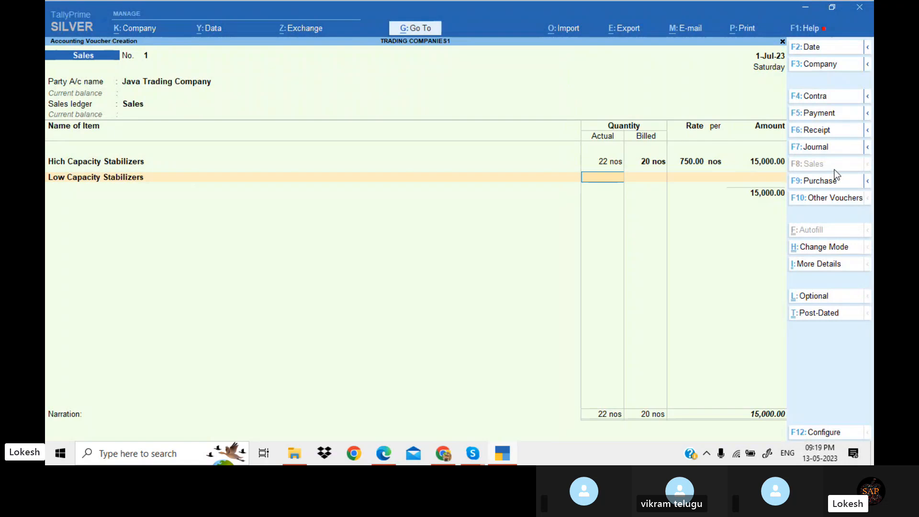
{"action": "key", "text": "alt+Tab"}
{"action": "key", "text": "Escape"}
{"action": "type", "text": "6"}
{"action": "key", "text": "Return"}
{"action": "type", "text": "5"}
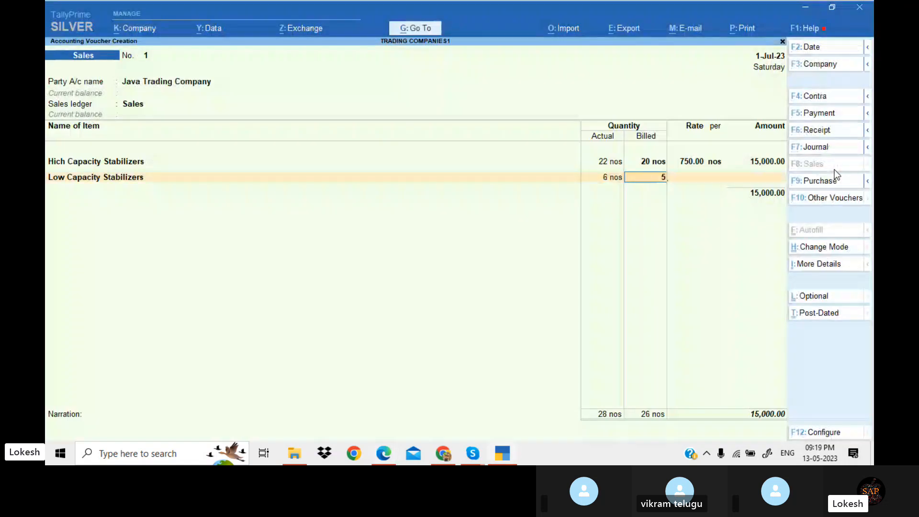
{"action": "key", "text": "Return"}
{"action": "key", "text": "alt+Tab"}
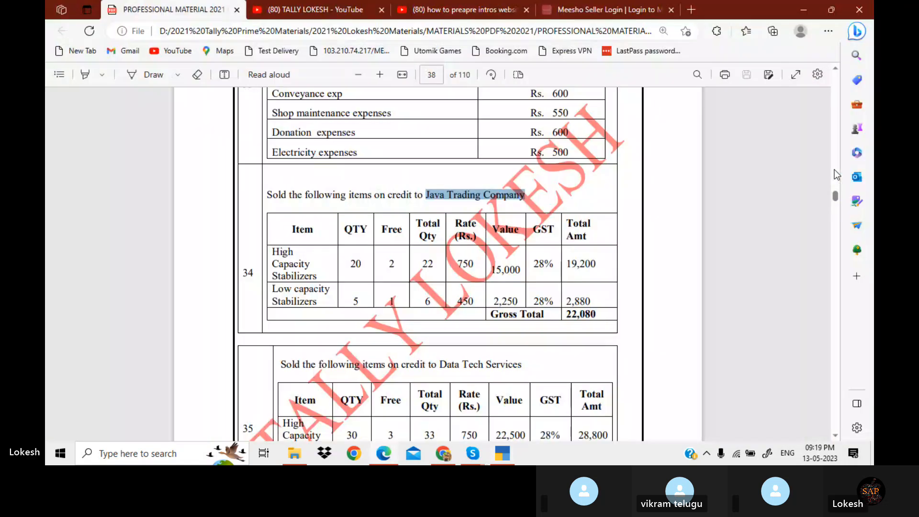
{"action": "key", "text": "alt+Tab"}
{"action": "type", "text": "450"}
{"action": "key", "text": "Return"}
{"action": "key", "text": "Return"}
{"action": "key", "text": "Return"}
Add the CGST and SGST tax ledgers to the Java Trading Company sales voucher
{"action": "key", "text": "Return"}
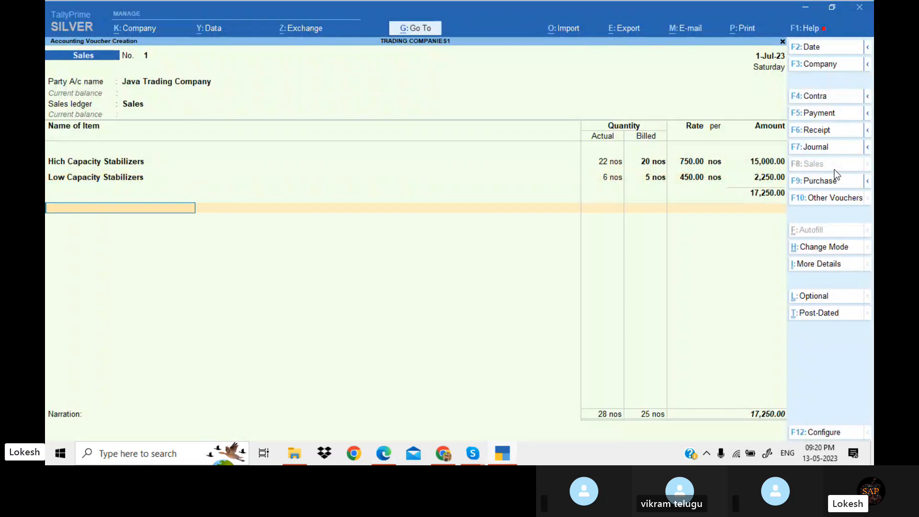
{"action": "type", "text": "Cg"}
{"action": "key", "text": "Return"}
{"action": "key", "text": "Return"}
{"action": "type", "text": "Sg"}
{"action": "key", "text": "Return"}
{"action": "key", "text": "Return"}
{"action": "key", "text": "Return"}
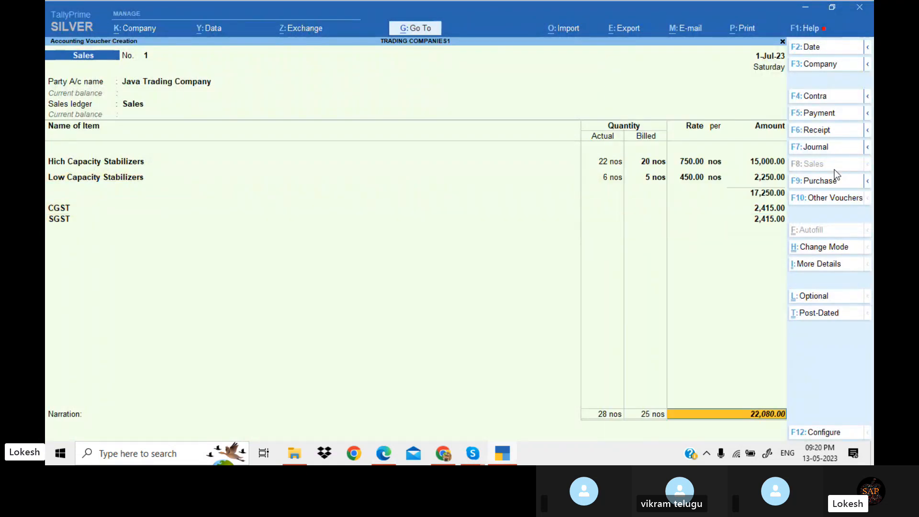
Check the voucher total against the gross total in the exercise PDF and save the sales voucher
{"action": "key", "text": "alt+Tab"}
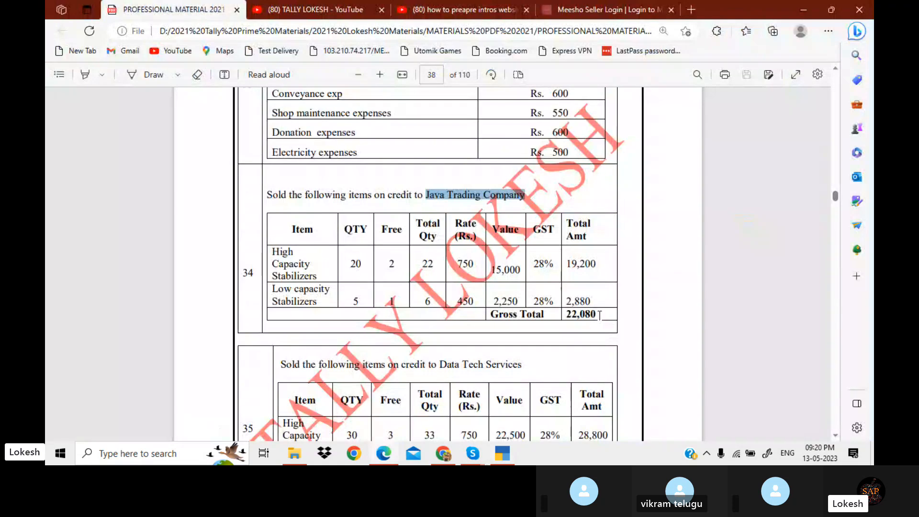
{"action": "left_click_drag", "start_coordinate": [596, 314], "coordinate": [563, 317]}
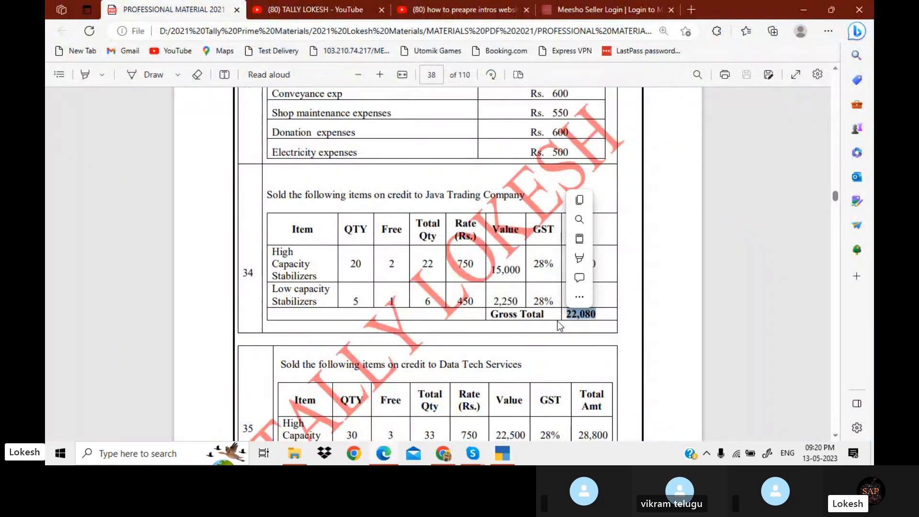
{"action": "key", "text": "alt+Tab"}
{"action": "key", "text": "Return"}
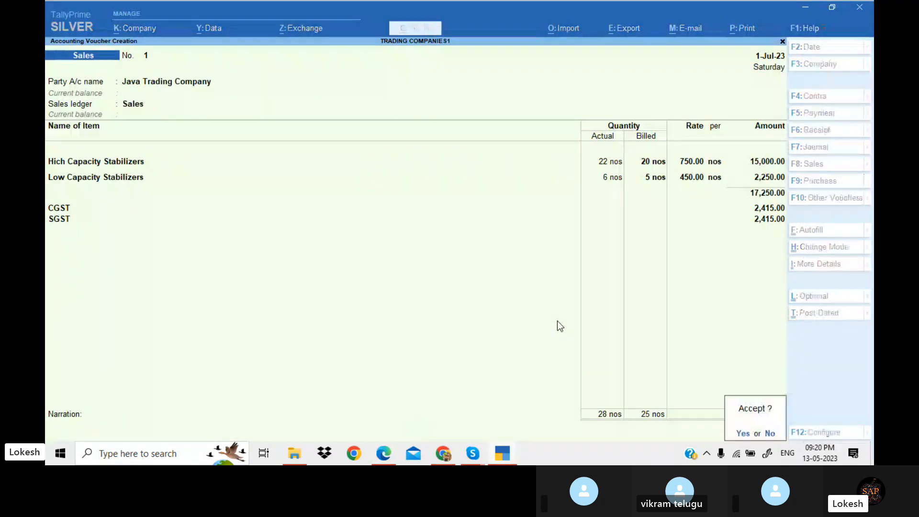
{"action": "key", "text": "Return"}
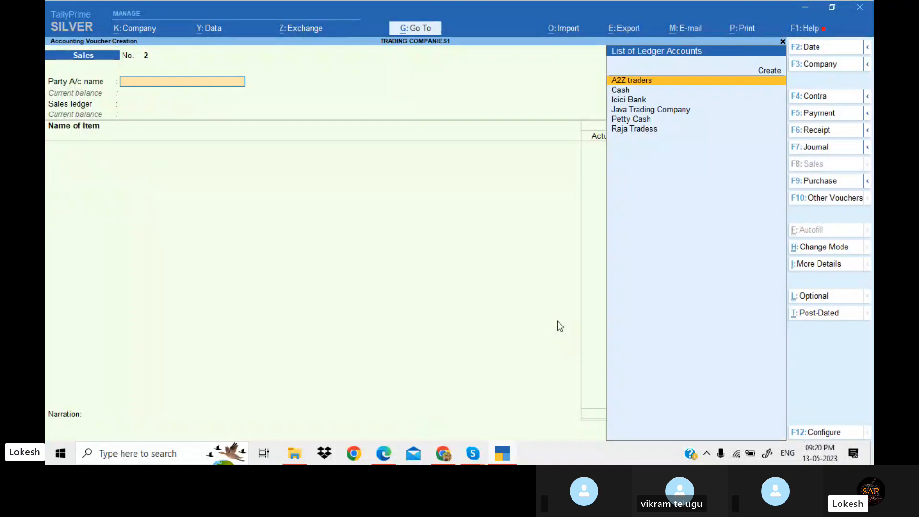
Read the next transactions in the exercise PDF
{"action": "key", "text": "alt+Tab"}
{"action": "scroll", "coordinate": [557, 320], "scroll_direction": "down", "scroll_amount": 3}
{"action": "scroll", "coordinate": [557, 321], "scroll_direction": "down", "scroll_amount": 3}
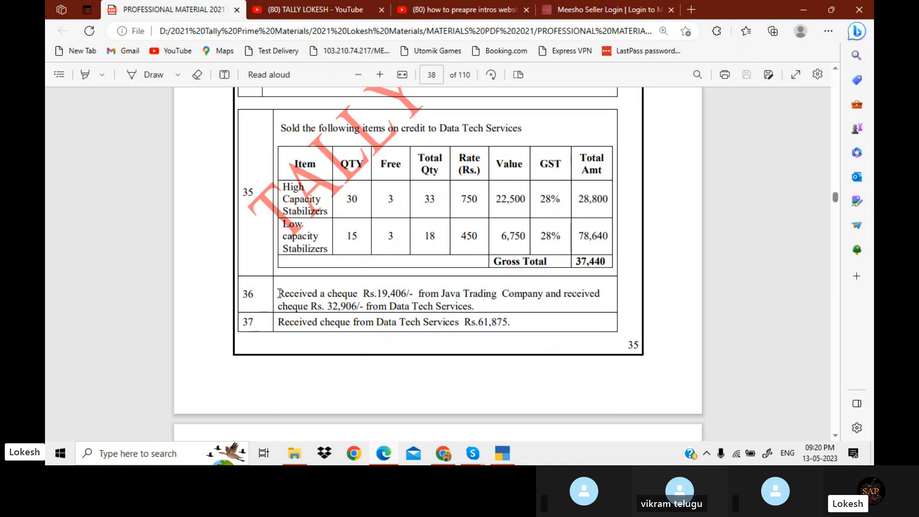
{"action": "left_click_drag", "start_coordinate": [278, 293], "coordinate": [584, 329]}
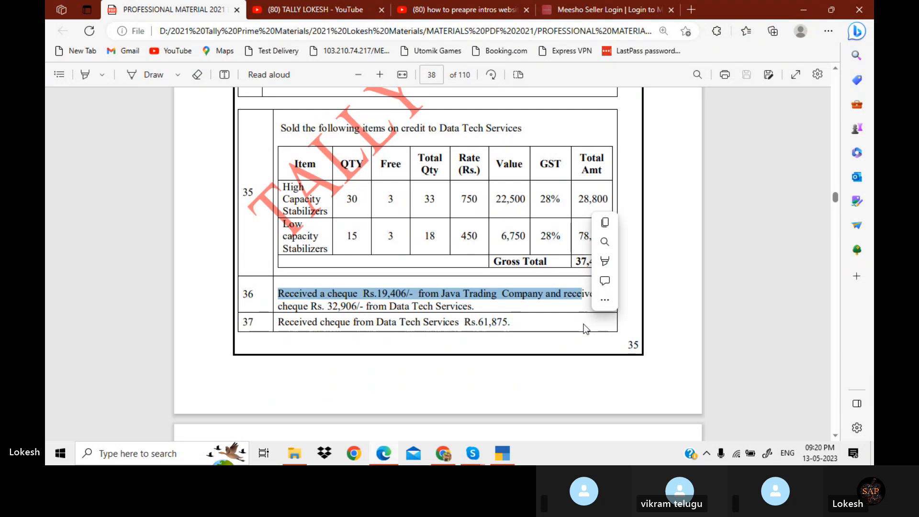
{"action": "scroll", "coordinate": [583, 329], "scroll_direction": "down", "scroll_amount": 6}
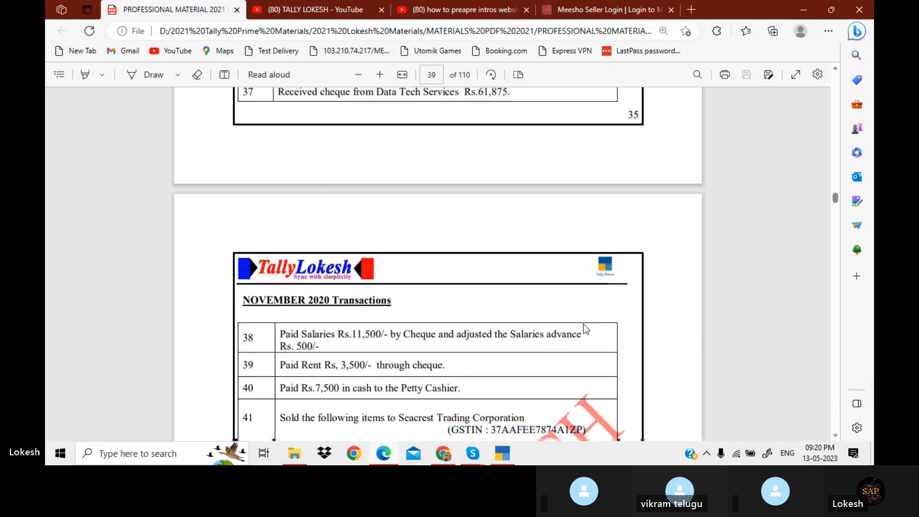
{"action": "scroll", "coordinate": [584, 328], "scroll_direction": "down", "scroll_amount": 2}
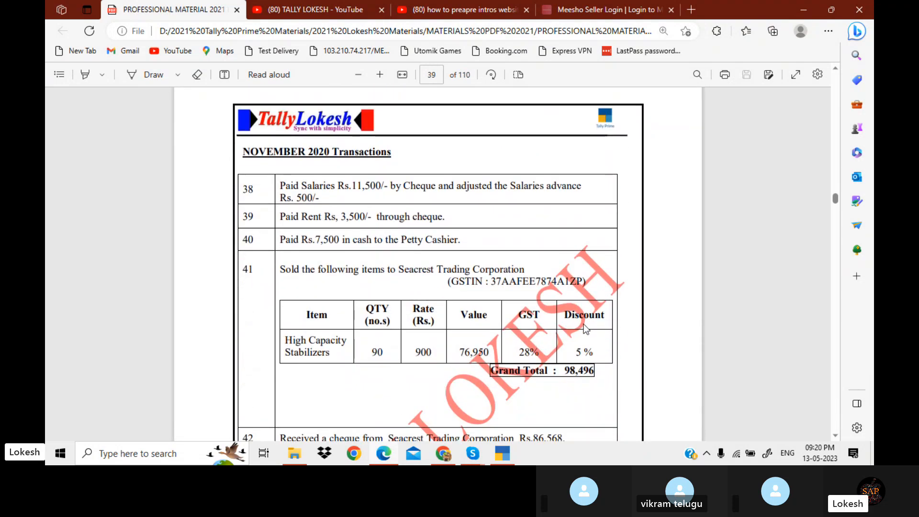
{"action": "scroll", "coordinate": [584, 324], "scroll_direction": "down", "scroll_amount": 3}
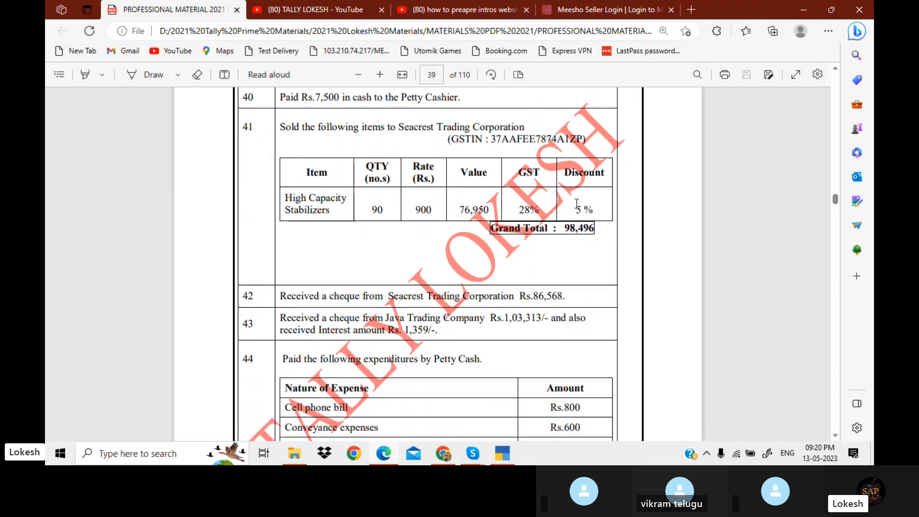
{"action": "key", "text": "alt+Tab"}
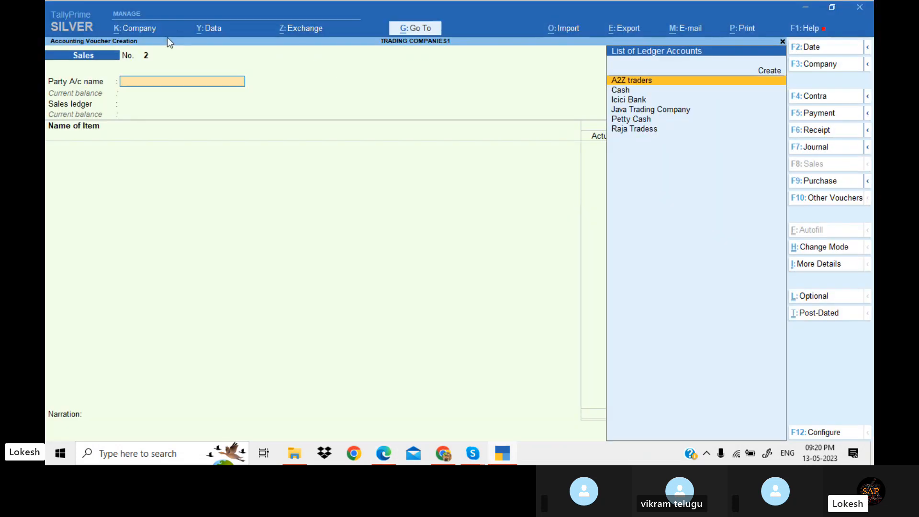
Enable the discount column in invoices in the company features and save
{"action": "left_click", "coordinate": [145, 29]}
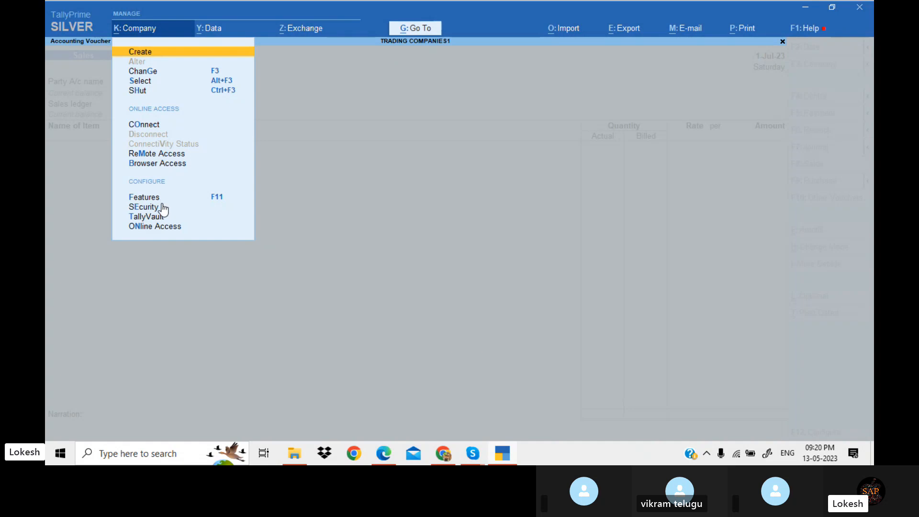
{"action": "left_click", "coordinate": [156, 197]}
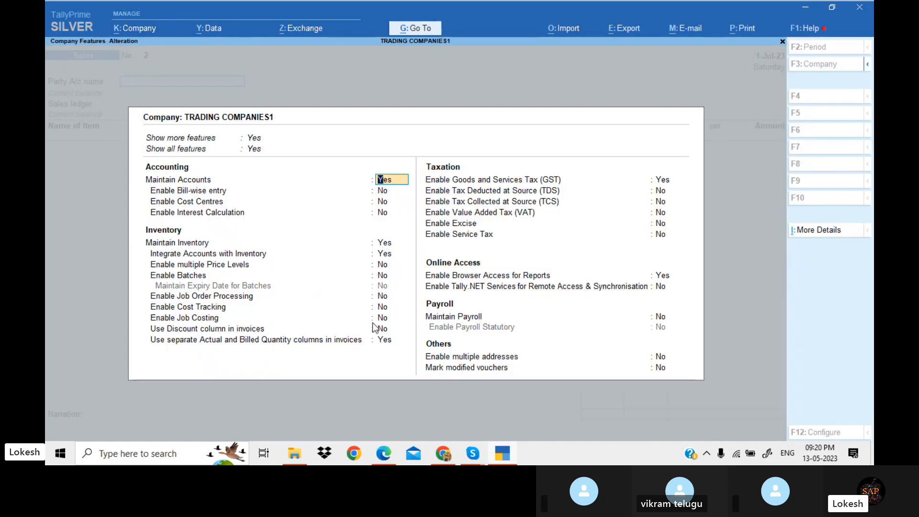
{"action": "left_click", "coordinate": [385, 332]}
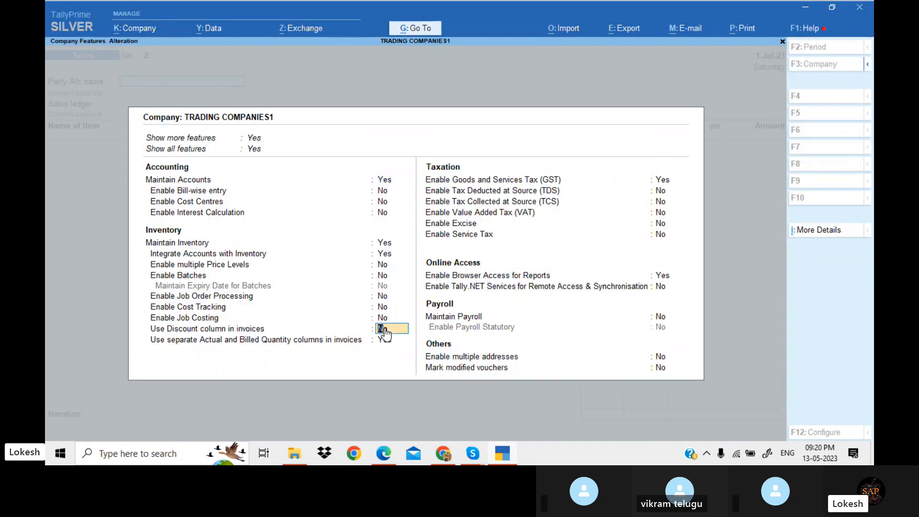
{"action": "key", "text": "y"}
{"action": "key", "text": "Return"}
{"action": "key", "text": "ctrl+a"}
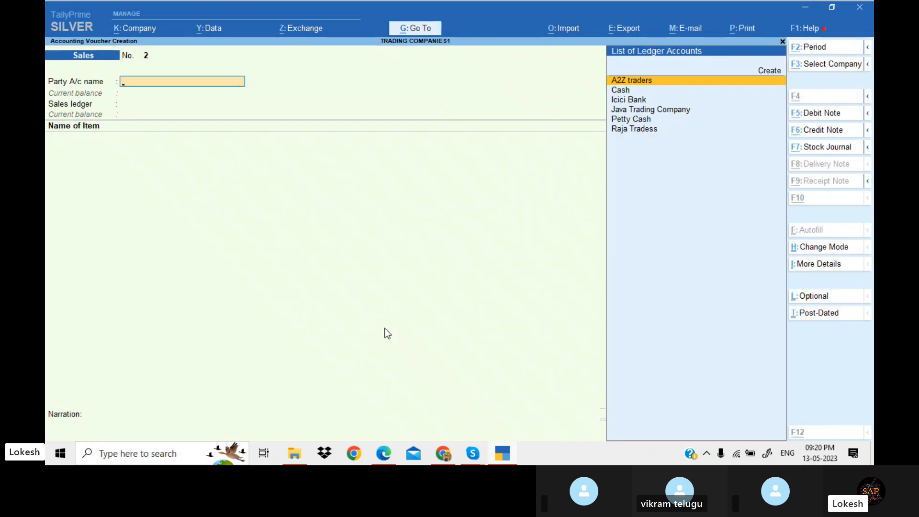
Create a party ledger named Seacrest Trading Corporation, copied from the PDF, under Sundry Debtors
{"action": "key", "text": "alt+Tab"}
{"action": "key", "text": "alt+Tab"}
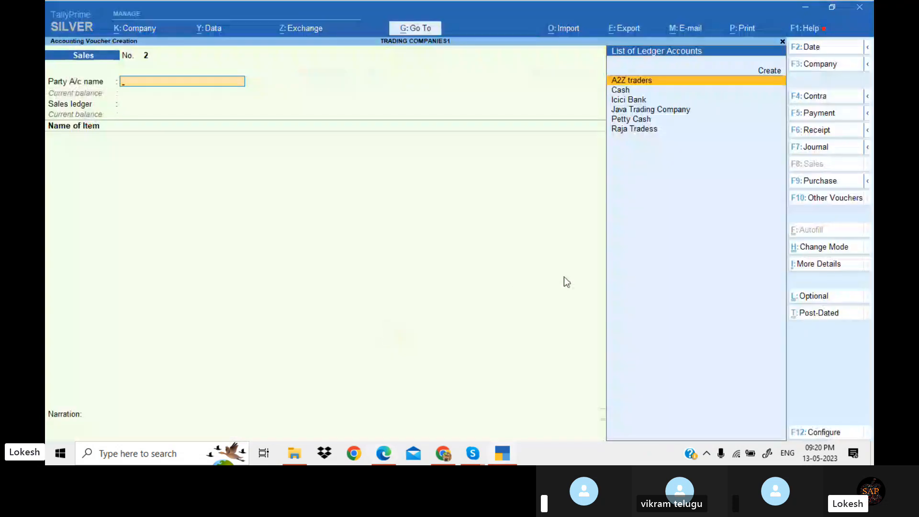
{"action": "key", "text": "alt+Tab"}
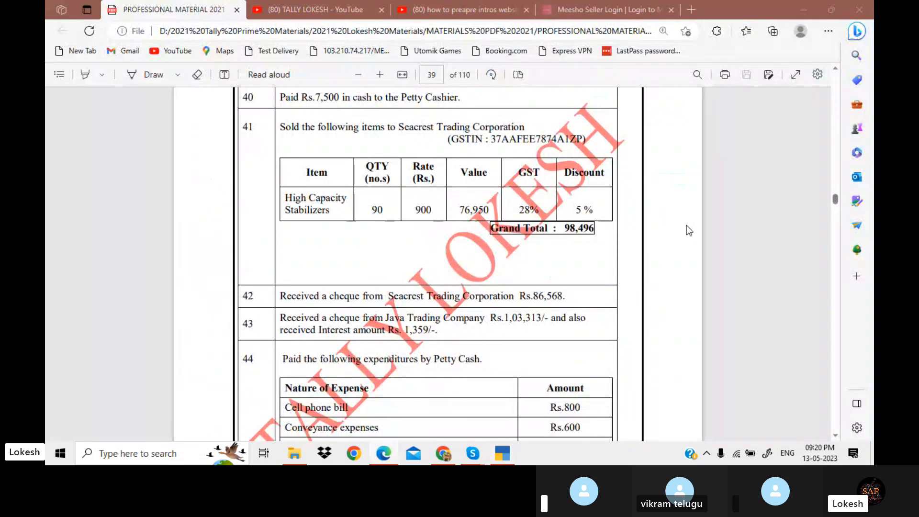
{"action": "key", "text": "alt+Tab"}
{"action": "key", "text": "alt+Tab"}
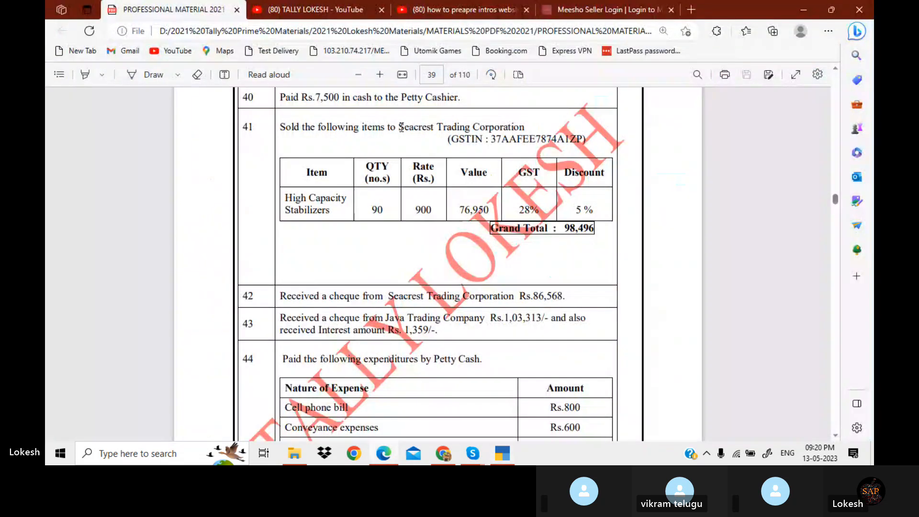
{"action": "left_click_drag", "start_coordinate": [400, 127], "coordinate": [520, 129]}
{"action": "key", "text": "alt+Tab"}
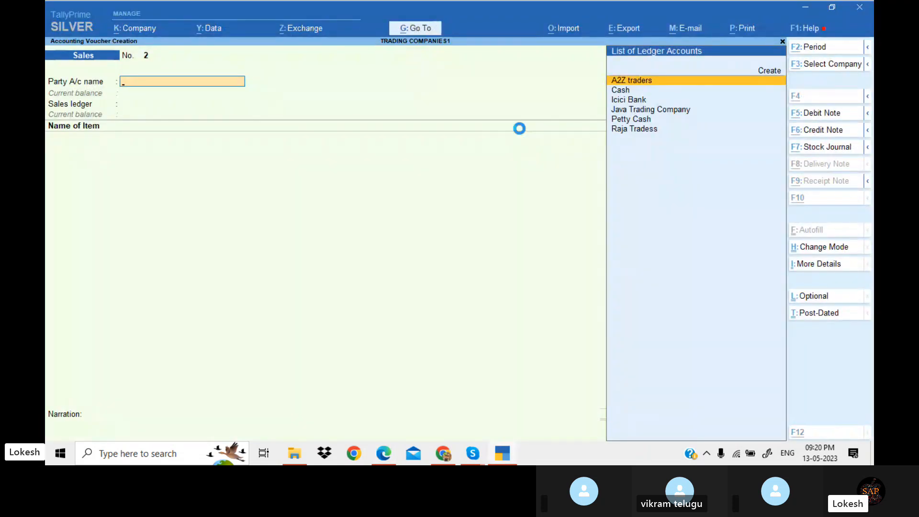
{"action": "key", "text": "alt+c"}
{"action": "key", "text": "ctrl+alt+v"}
{"action": "key", "text": "Return"}
{"action": "key", "text": "Return"}
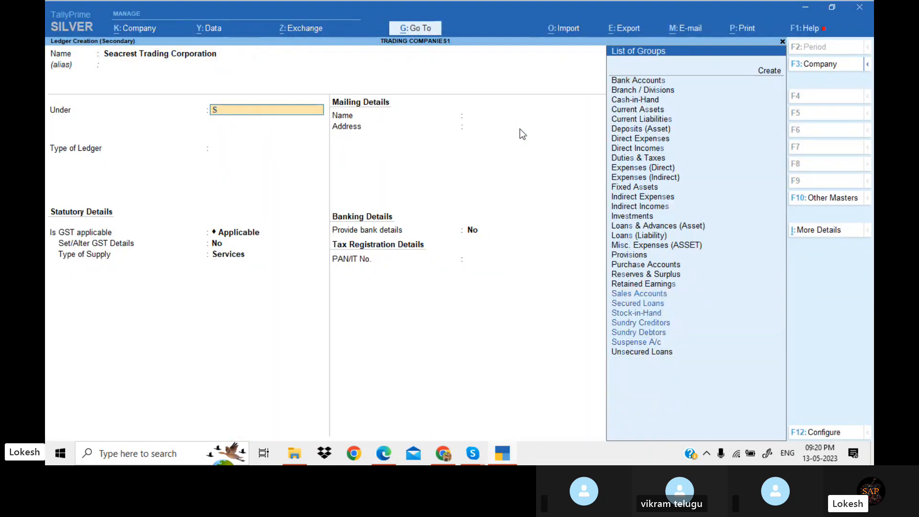
{"action": "type", "text": "Sun"}
{"action": "key", "text": "Down"}
Set the Seacrest Trading Corporation GSTIN/UIN to 37 and save the ledger
{"action": "key", "text": "Return"}
{"action": "key", "text": "Return"}
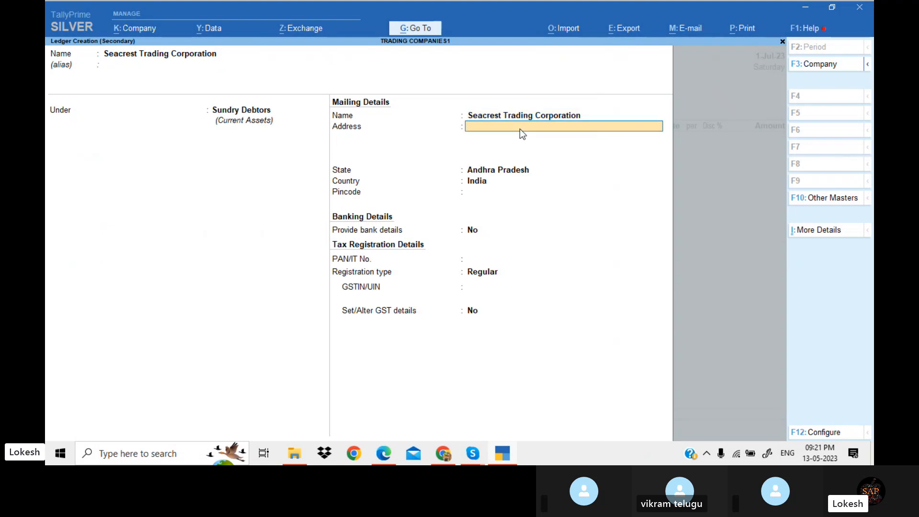
{"action": "key", "text": "Return"}
{"action": "key", "text": "Return"}
{"action": "key", "text": "Return"}
{"action": "key", "text": "Return"}
{"action": "key", "text": "Return"}
{"action": "key", "text": "Return"}
{"action": "type", "text": "3"}
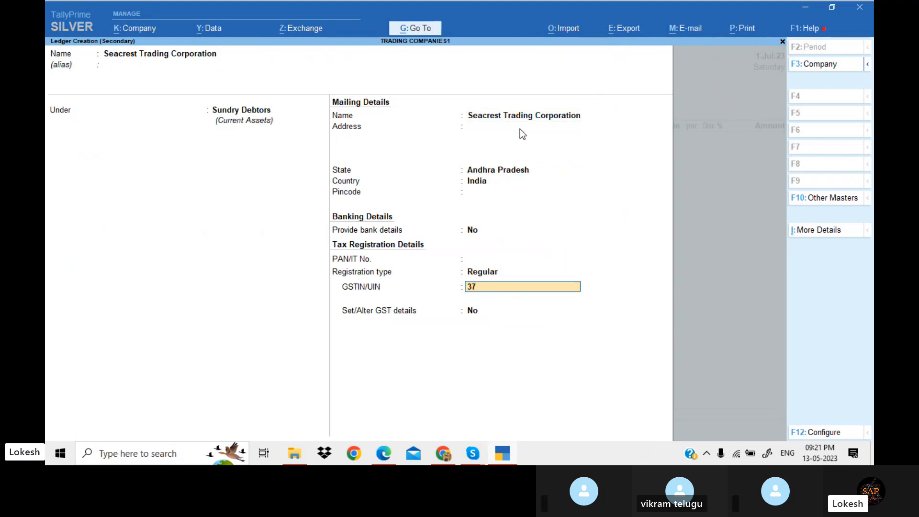
{"action": "type", "text": "7"}
{"action": "key", "text": "Return"}
Accept the party and dispatch details for the second sales voucher
{"action": "key", "text": "Return"}
{"action": "key", "text": "Return"}
{"action": "key", "text": "Return"}
{"action": "key", "text": "Return"}
{"action": "key", "text": "Return"}
{"action": "key", "text": "Return"}
{"action": "key", "text": "Return"}
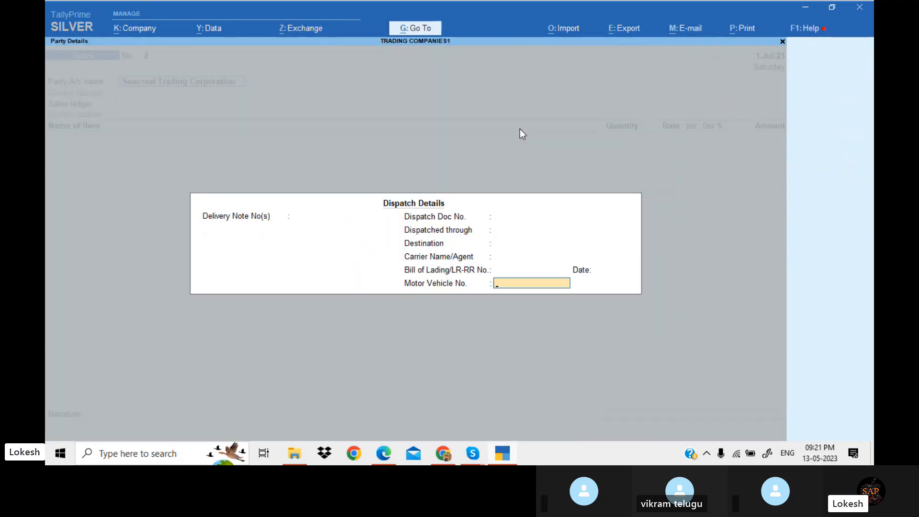
{"action": "key", "text": "Return"}
{"action": "key", "text": "Return"}
{"action": "key", "text": "Return"}
{"action": "key", "text": "Return"}
{"action": "key", "text": "Return"}
{"action": "key", "text": "Return"}
{"action": "key", "text": "Return"}
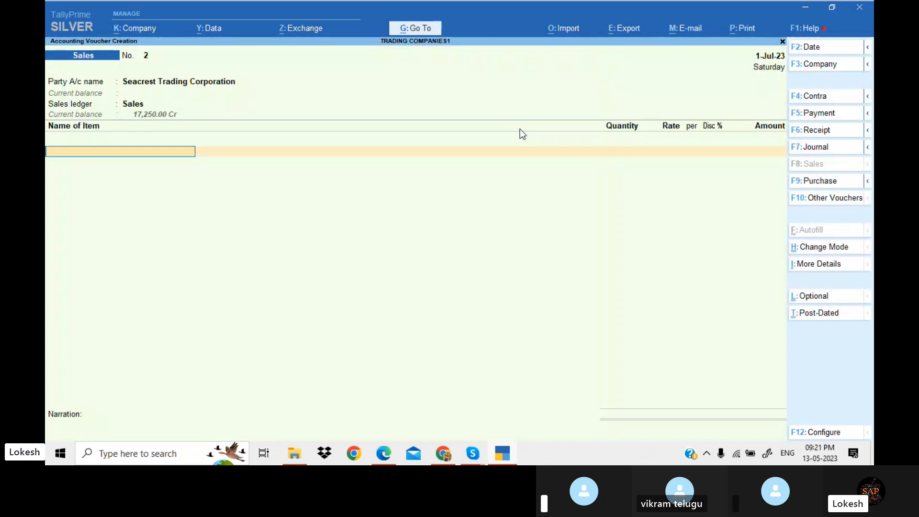
Add Hich Capacity Stabilizers with quantity 90, rate 900 and a 5% discount
{"action": "key", "text": "alt+Tab"}
{"action": "key", "text": "alt+Tab"}
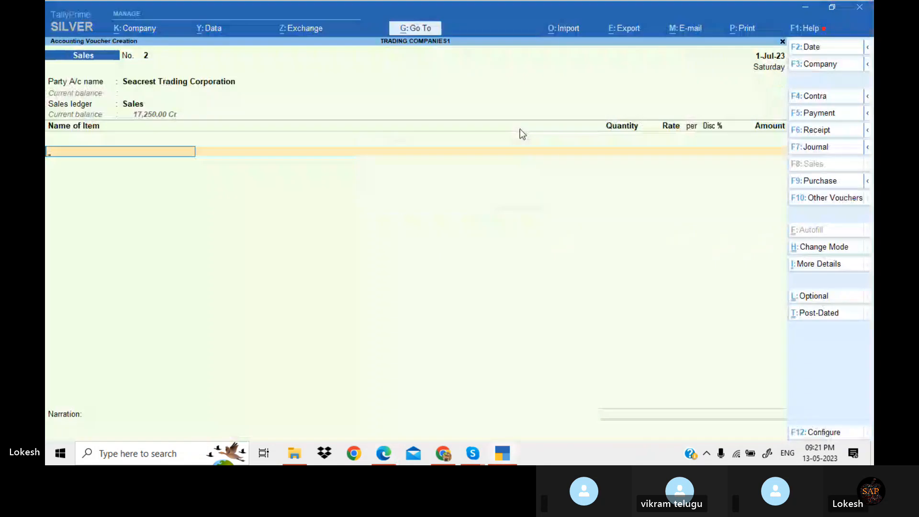
{"action": "key", "text": "Return"}
{"action": "key", "text": "alt+Tab"}
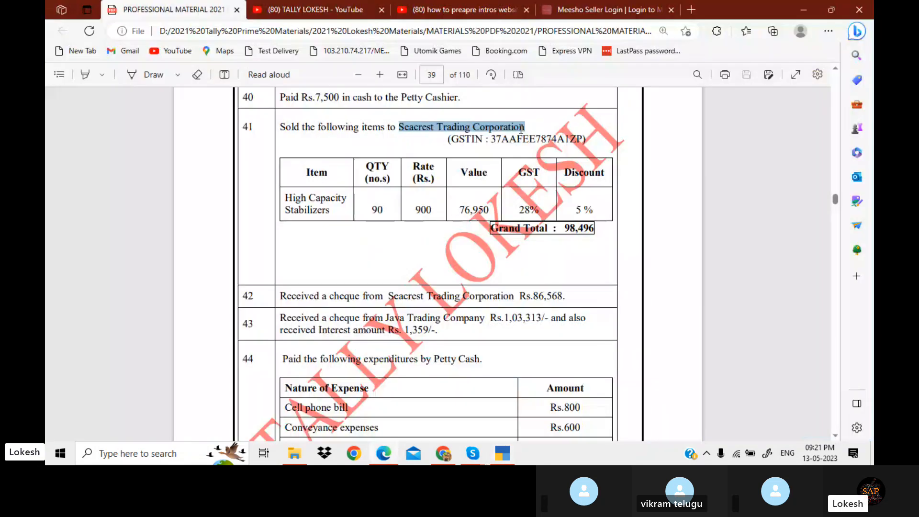
{"action": "key", "text": "alt+Tab"}
{"action": "type", "text": "90"}
{"action": "key", "text": "Return"}
{"action": "type", "text": "900"}
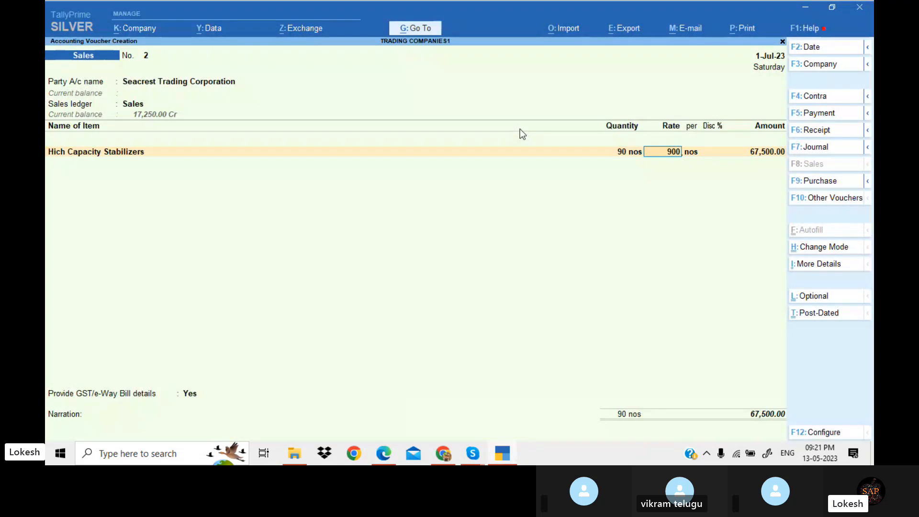
{"action": "key", "text": "Return"}
{"action": "key", "text": "Return"}
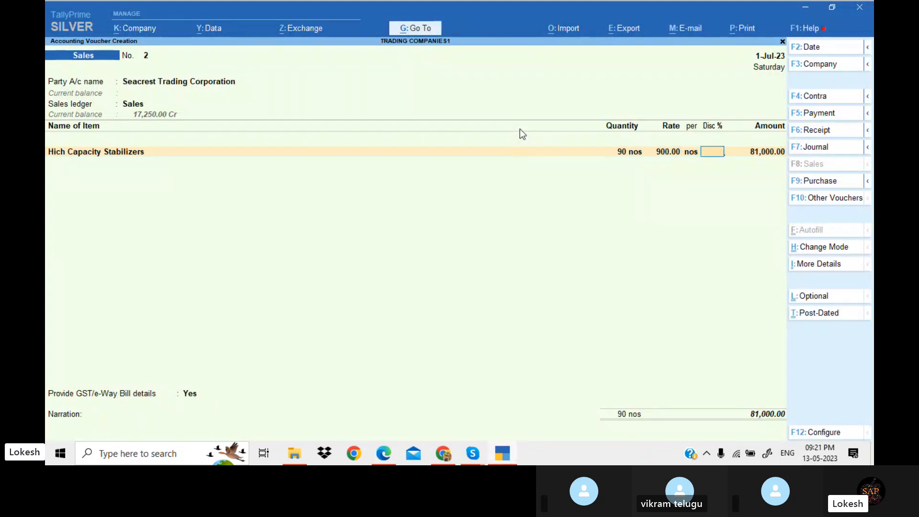
{"action": "key", "text": "alt+Tab"}
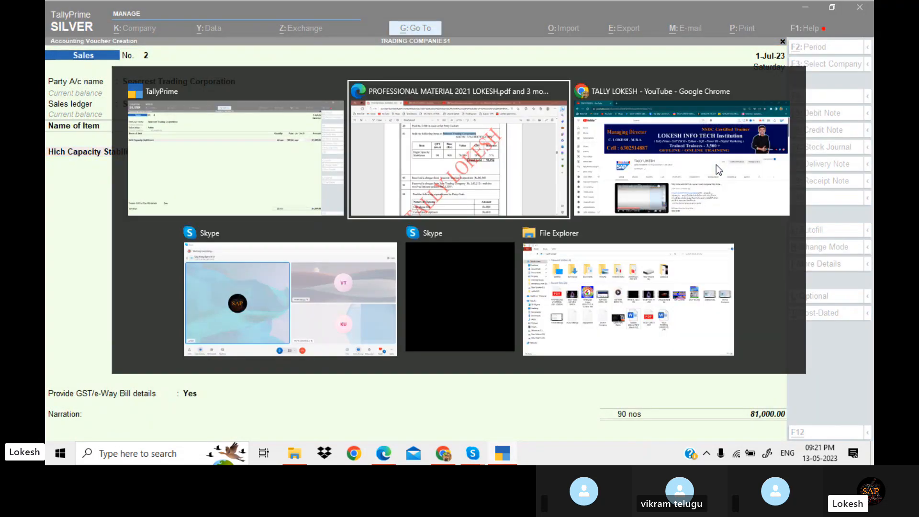
{"action": "type", "text": "5"}
{"action": "key", "text": "Return"}
Add the CGST and SGST ledgers to the Seacrest Trading Corporation sales voucher
{"action": "key", "text": "Return"}
{"action": "key", "text": "Return"}
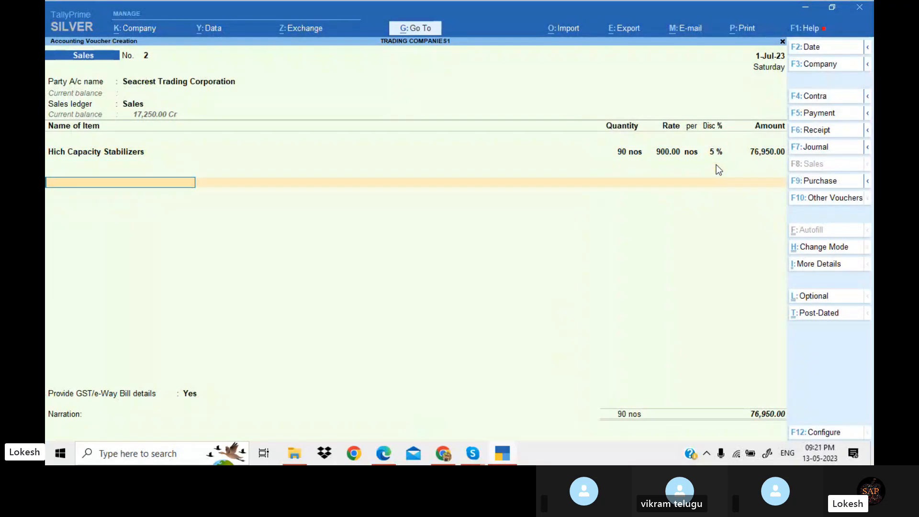
{"action": "type", "text": "CGST"}
Close the statutory e-way bill details and set Provide GST/e-Way Bill details to No
{"action": "key", "text": "Return"}
{"action": "key", "text": "Return"}
{"action": "type", "text": "SGST"}
{"action": "key", "text": "Return"}
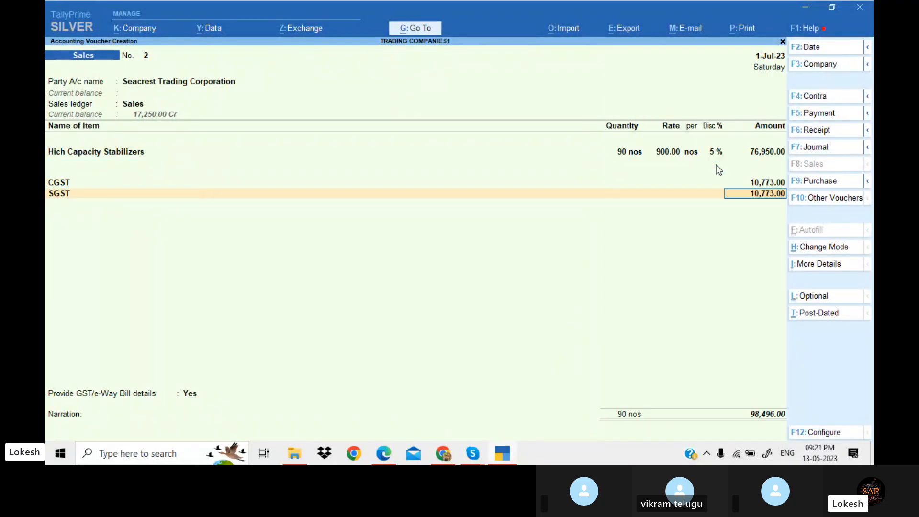
{"action": "key", "text": "Return"}
{"action": "key", "text": "Return"}
{"action": "key", "text": "Return"}
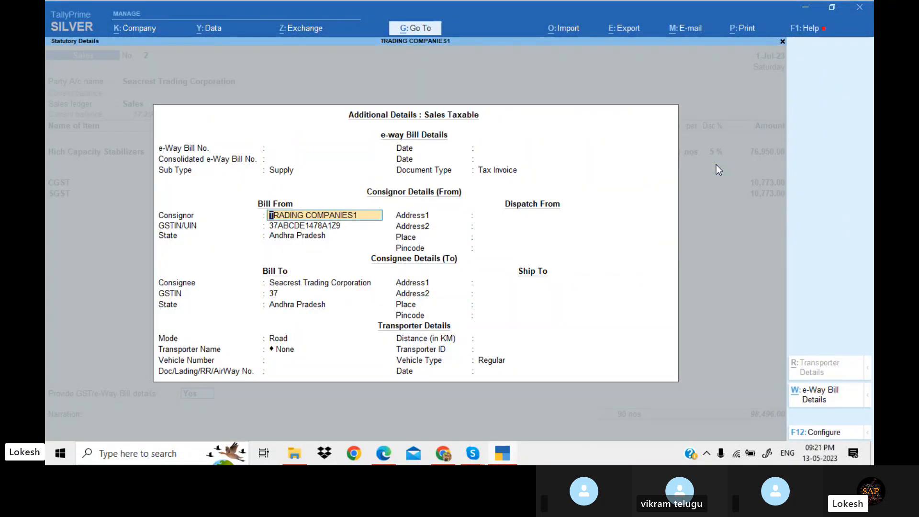
{"action": "key", "text": "Up"}
{"action": "key", "text": "Up"}
{"action": "key", "text": "Escape"}
{"action": "key", "text": "Escape"}
{"action": "key", "text": "Escape"}
{"action": "key", "text": "Escape"}
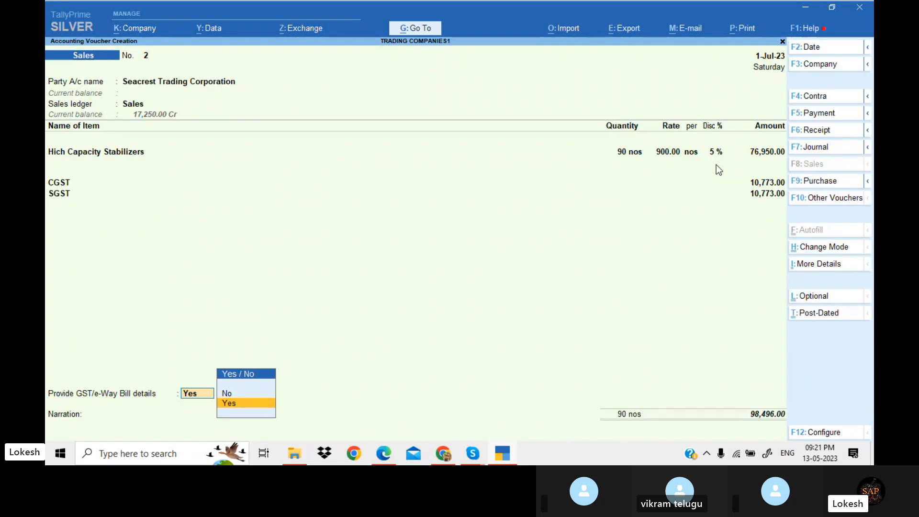
{"action": "key", "text": "Up"}
{"action": "key", "text": "Return"}
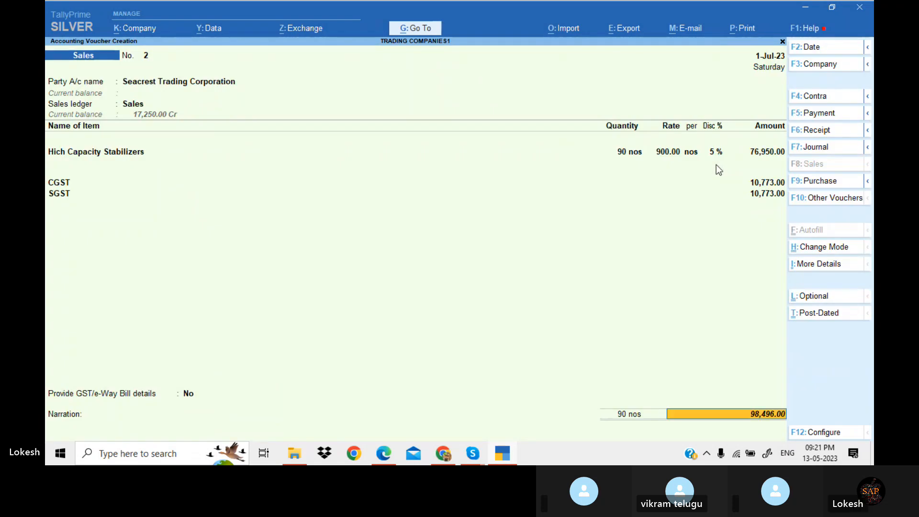
Step back through the Hich Capacity Stabilizers line and save the Seacrest Trading Corporation sales voucher
{"action": "key", "text": "alt"}
{"action": "key", "text": "alt+Tab"}
{"action": "key", "text": "alt+Tab"}
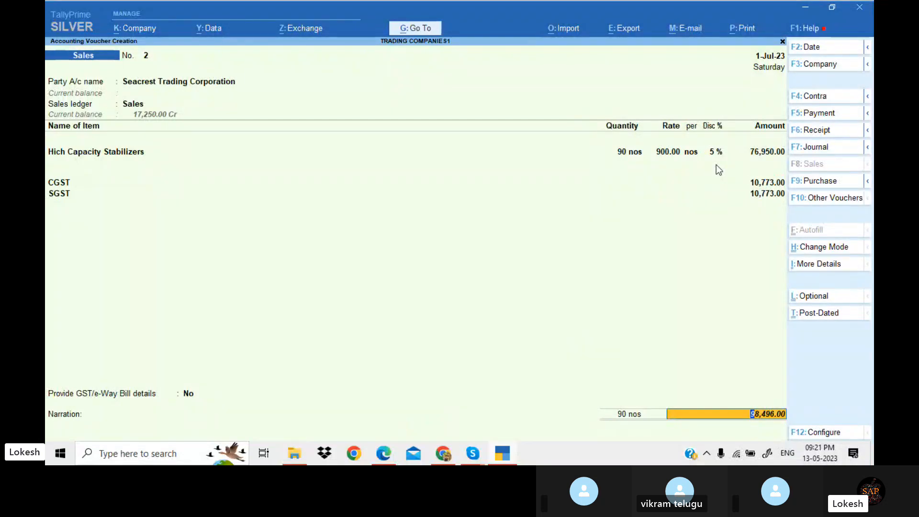
{"action": "key", "text": "BackSpace"}
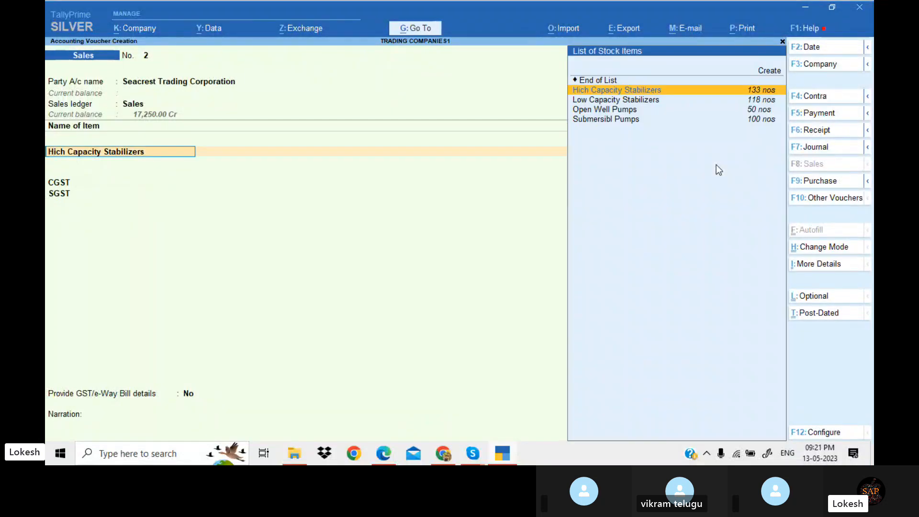
{"action": "key", "text": "Return"}
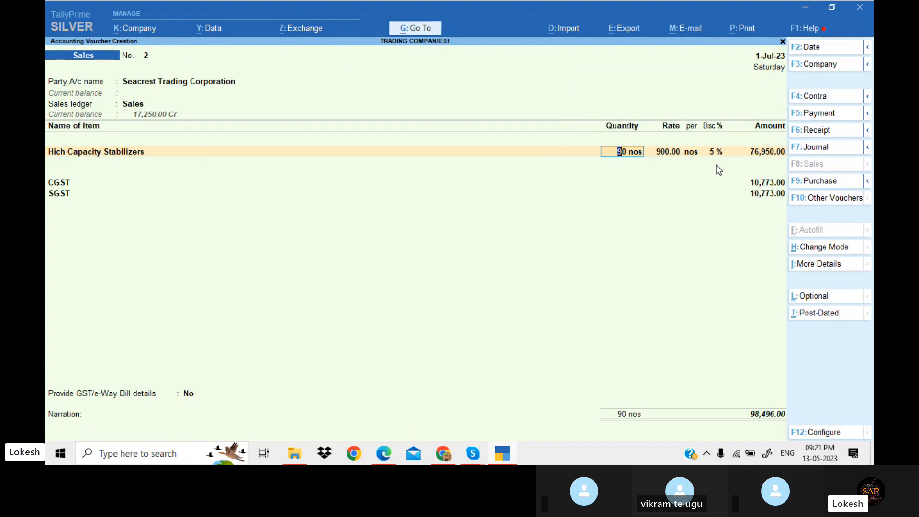
{"action": "key", "text": "Return"}
{"action": "key", "text": "Return"}
{"action": "key", "text": "Return"}
{"action": "key", "text": "Return"}
{"action": "key", "text": "Return"}
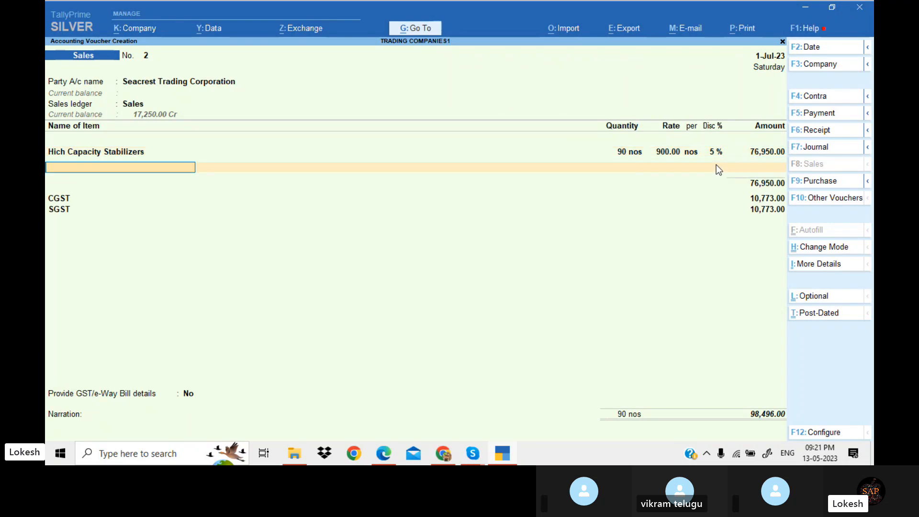
{"action": "key", "text": "Return"}
{"action": "key", "text": "Return"}
{"action": "key", "text": "Return"}
{"action": "key", "text": "Return"}
{"action": "key", "text": "Return"}
{"action": "key", "text": "Return"}
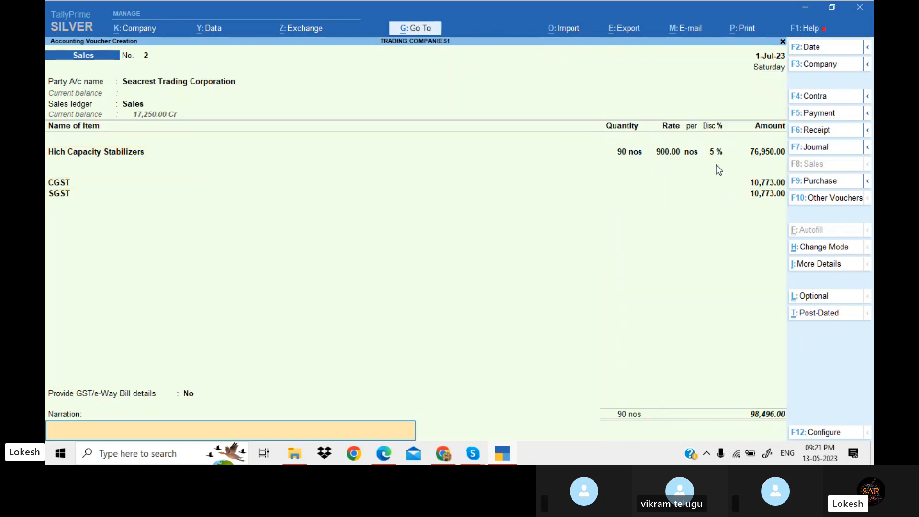
{"action": "key", "text": "Return"}
{"action": "key", "text": "Return"}
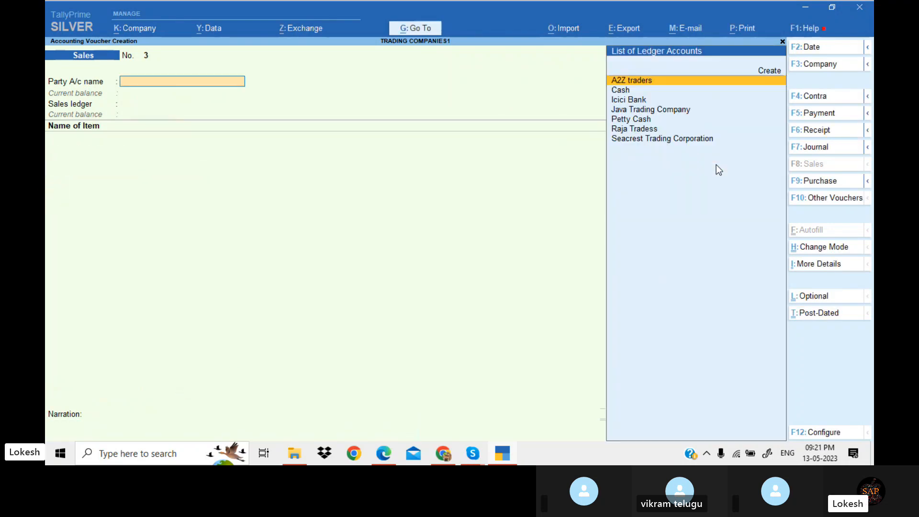
Read the next December transactions in the PDF exercise
{"action": "key", "text": "alt+Tab"}
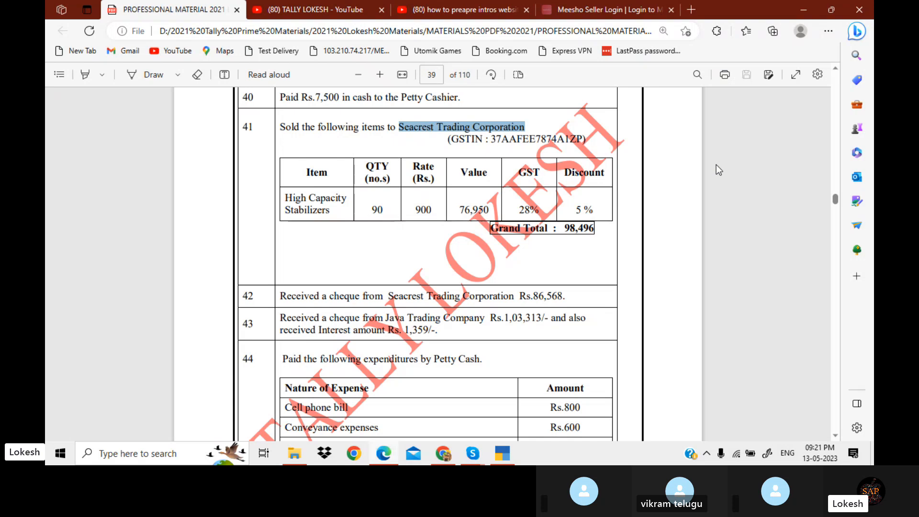
{"action": "scroll", "coordinate": [716, 165], "scroll_direction": "down", "scroll_amount": 2}
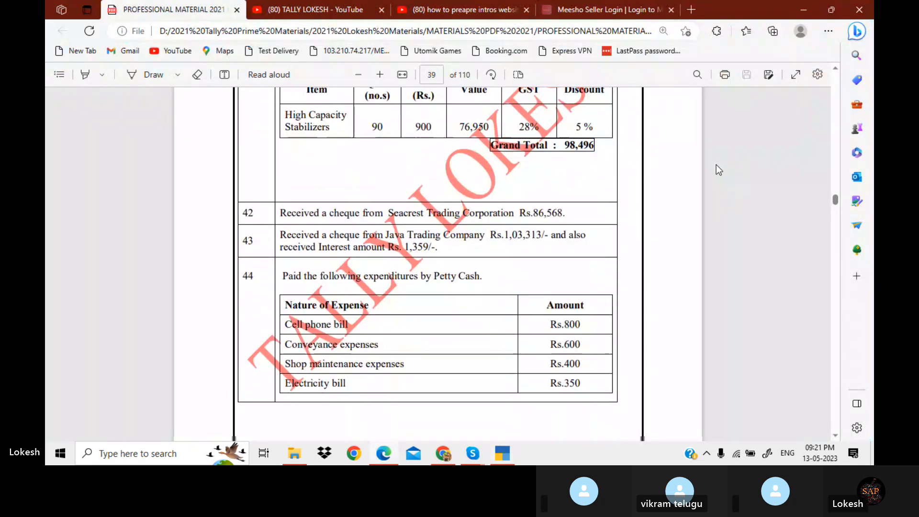
{"action": "scroll", "coordinate": [716, 170], "scroll_direction": "down", "scroll_amount": 1}
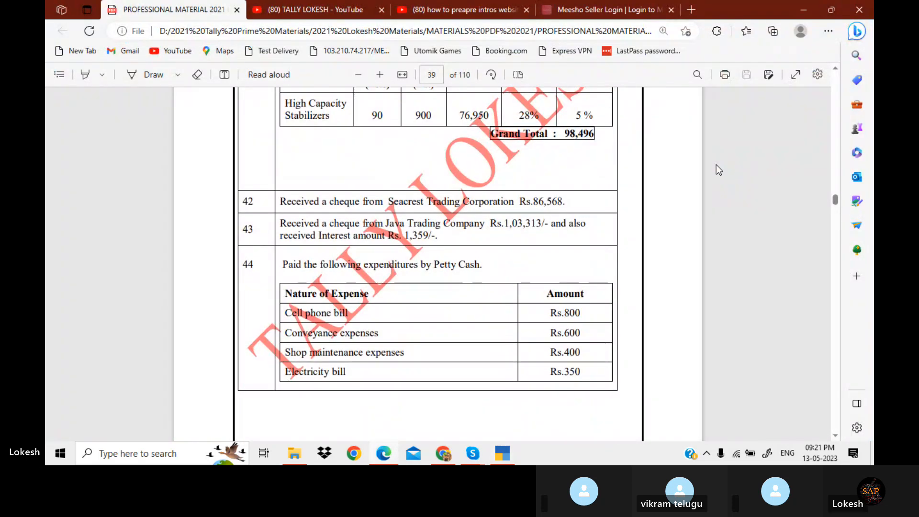
{"action": "scroll", "coordinate": [716, 170], "scroll_direction": "down", "scroll_amount": 1}
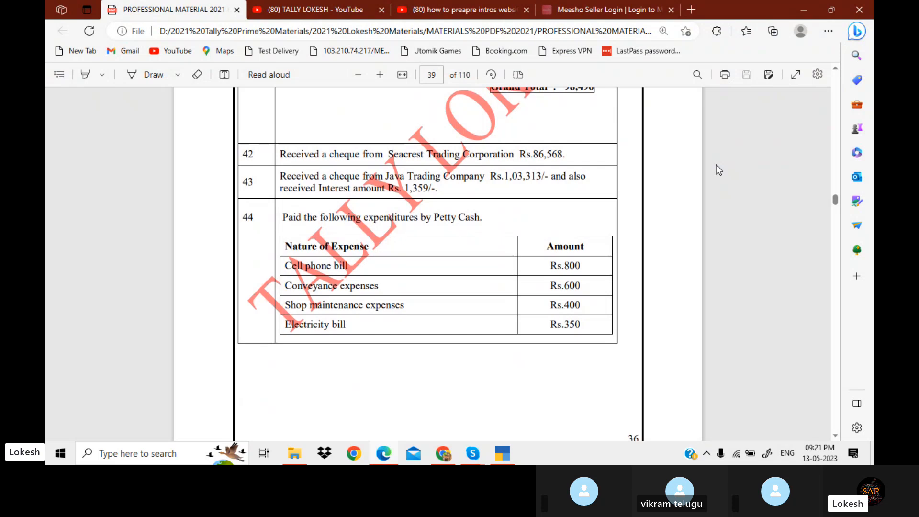
{"action": "scroll", "coordinate": [715, 164], "scroll_direction": "down", "scroll_amount": 6}
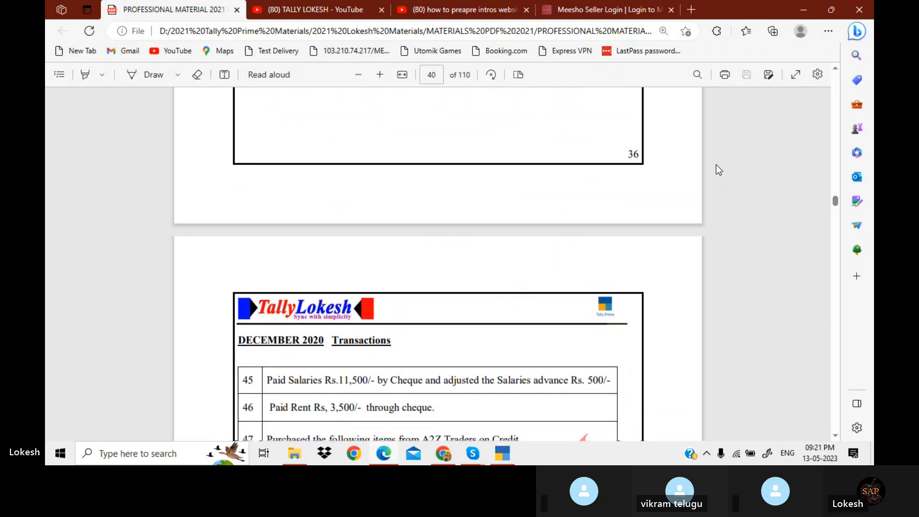
{"action": "scroll", "coordinate": [716, 165], "scroll_direction": "down", "scroll_amount": 5}
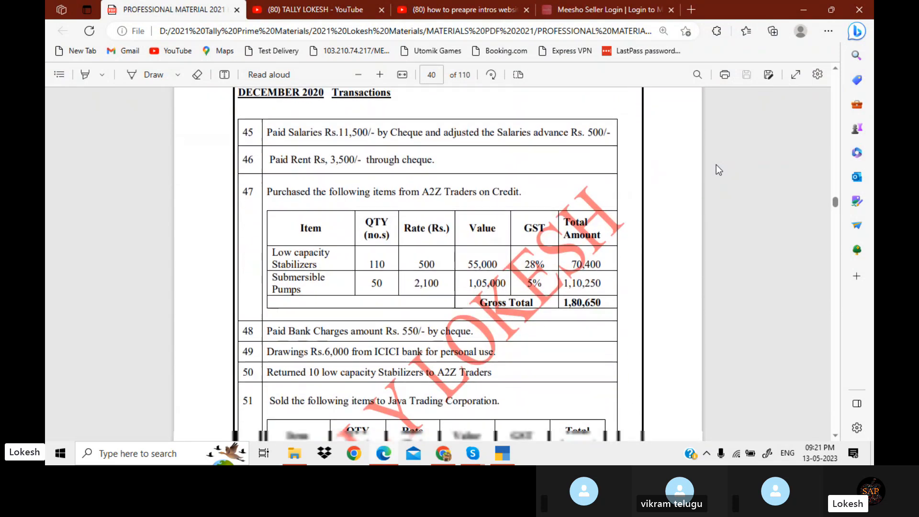
{"action": "scroll", "coordinate": [716, 165], "scroll_direction": "down", "scroll_amount": 2}
{"action": "scroll", "coordinate": [716, 165], "scroll_direction": "up", "scroll_amount": 1}
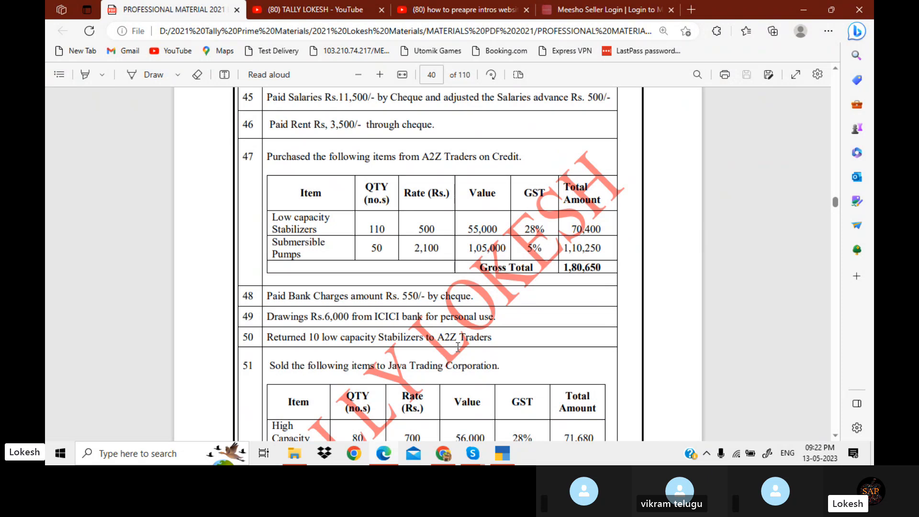
{"action": "key", "text": "alt+Tab"}
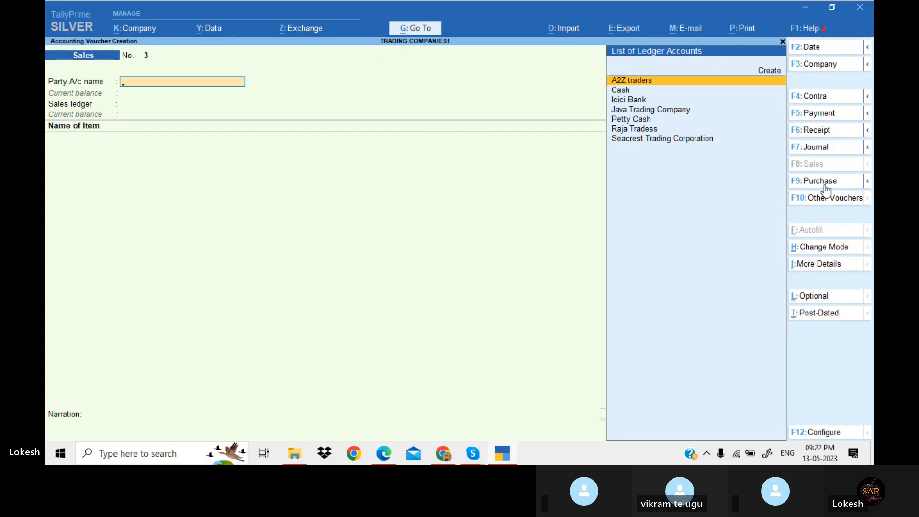
Switch to a Debit Note voucher with A2Z traders as party and Purchase as the ledger account
{"action": "left_click", "coordinate": [830, 197]}
{"action": "key", "text": "Down"}
{"action": "key", "text": "Up"}
{"action": "key", "text": "Up"}
{"action": "key", "text": "Up"}
{"action": "key", "text": "Up"}
{"action": "key", "text": "Up"}
{"action": "key", "text": "Up"}
{"action": "key", "text": "Up"}
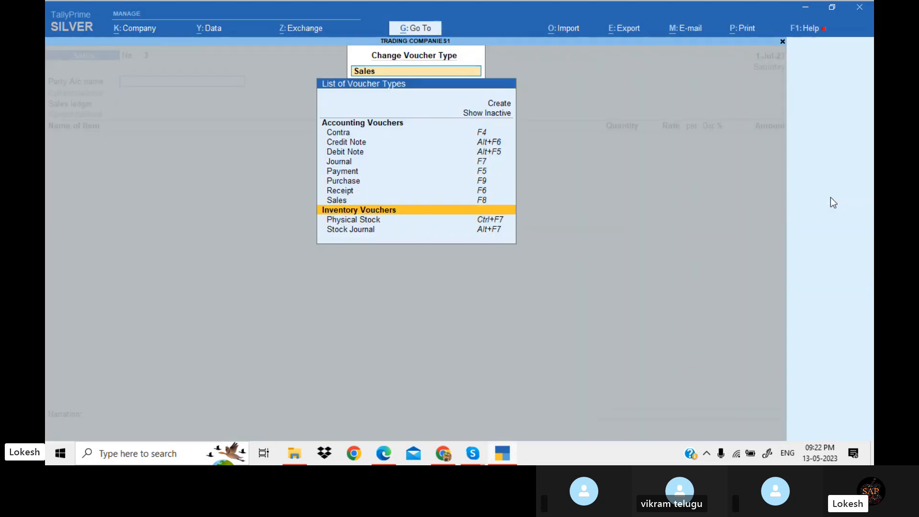
{"action": "key", "text": "Return"}
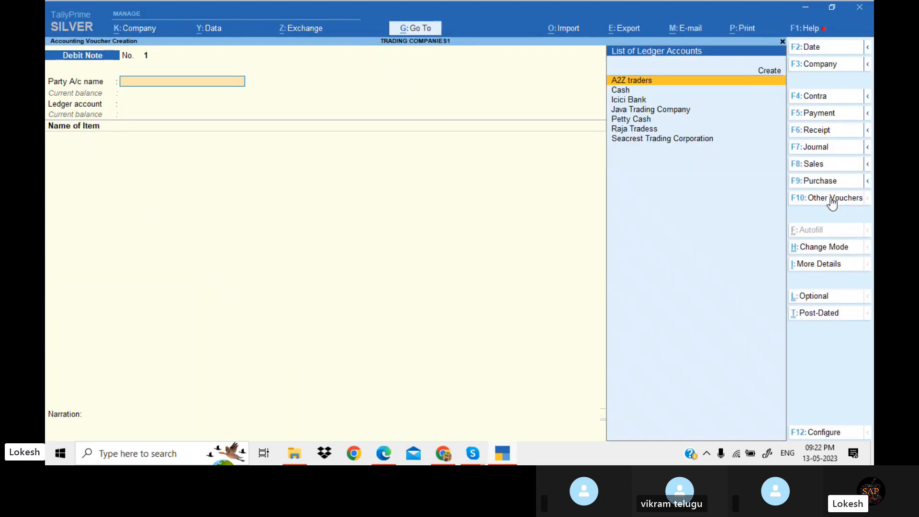
{"action": "key", "text": "Return"}
{"action": "key", "text": "Return"}
{"action": "key", "text": "Return"}
{"action": "key", "text": "Return"}
{"action": "key", "text": "Return"}
{"action": "key", "text": "Return"}
{"action": "key", "text": "Return"}
{"action": "key", "text": "Return"}
{"action": "key", "text": "Return"}
{"action": "key", "text": "Return"}
{"action": "key", "text": "Return"}
{"action": "key", "text": "Return"}
{"action": "key", "text": "Return"}
{"action": "key", "text": "Return"}
{"action": "key", "text": "Return"}
{"action": "key", "text": "Return"}
{"action": "key", "text": "Return"}
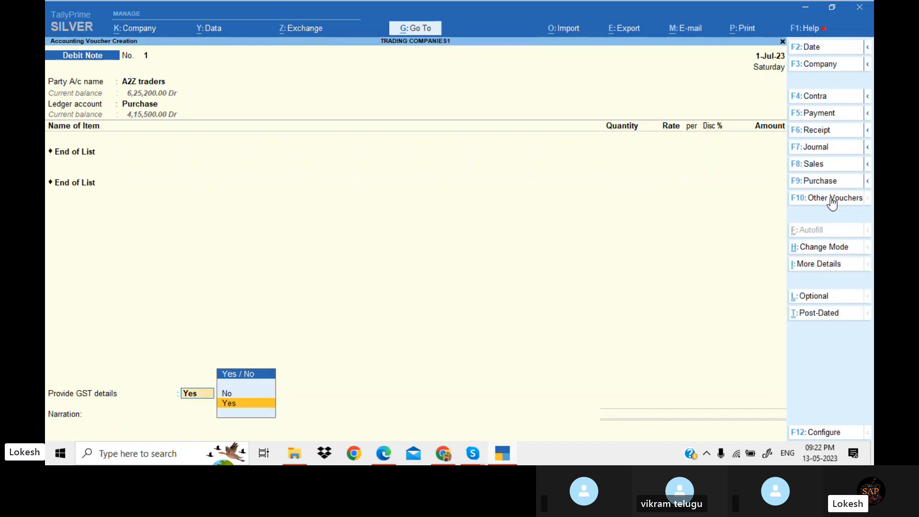
Add Low Capacity Stabilizers with quantity 10 to the debit note
{"action": "key", "text": "BackSpace"}
{"action": "key", "text": "BackSpace"}
{"action": "key", "text": "BackSpace"}
{"action": "key", "text": "Return"}
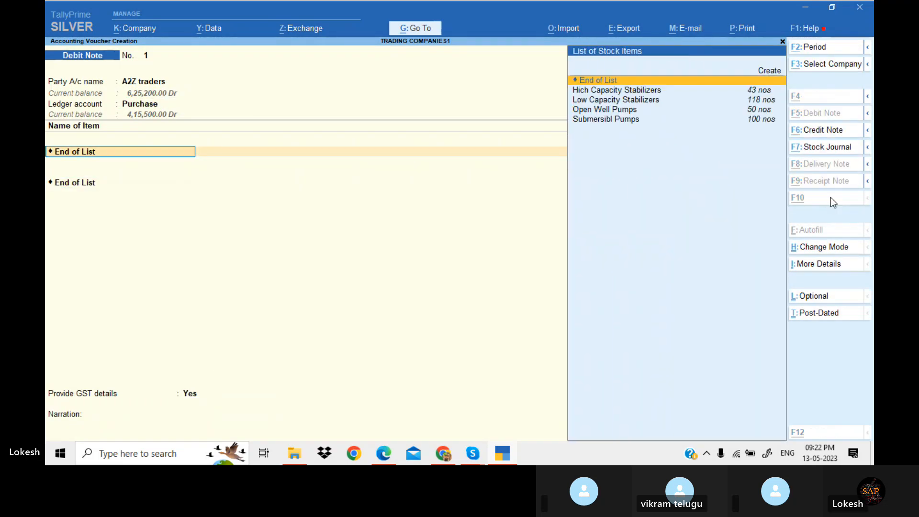
{"action": "key", "text": "alt+Tab"}
{"action": "key", "text": "alt+Tab"}
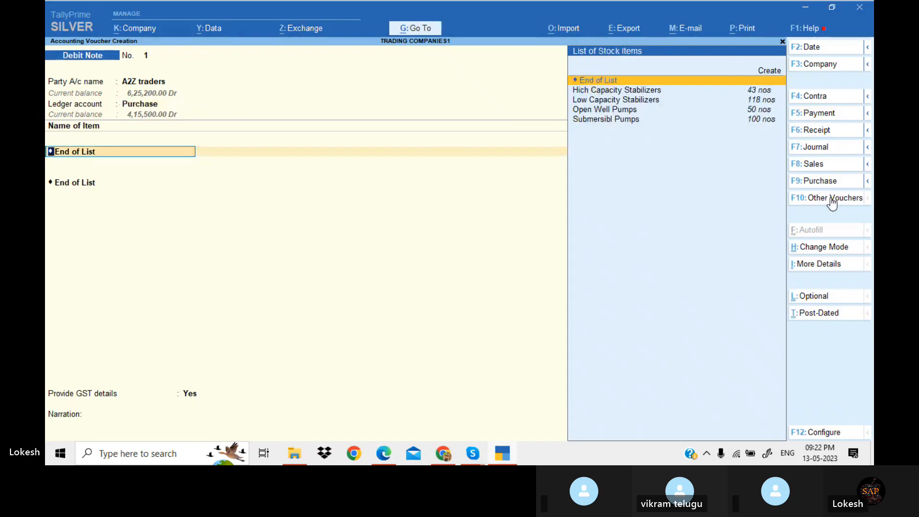
{"action": "key", "text": "Down"}
{"action": "key", "text": "Down"}
{"action": "key", "text": "Return"}
{"action": "key", "text": "alt+Tab"}
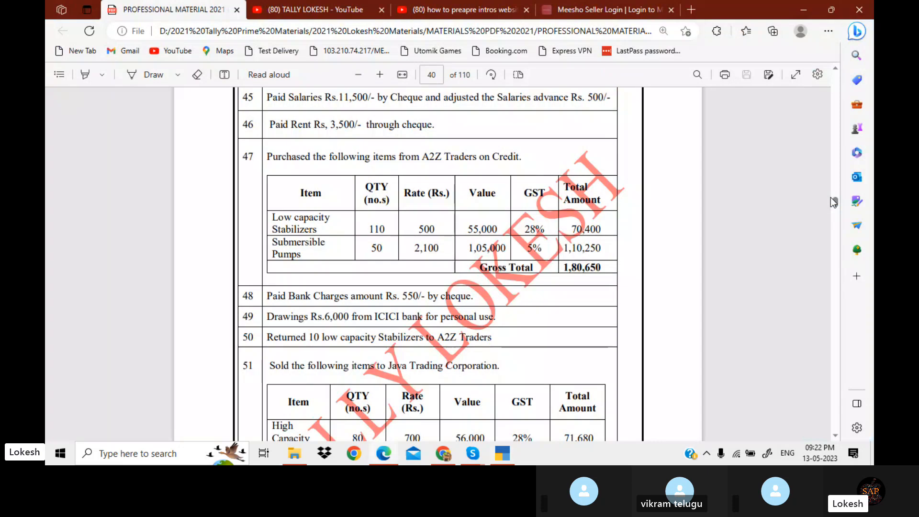
{"action": "key", "text": "alt+Tab"}
{"action": "type", "text": "10"}
{"action": "key", "text": "Return"}
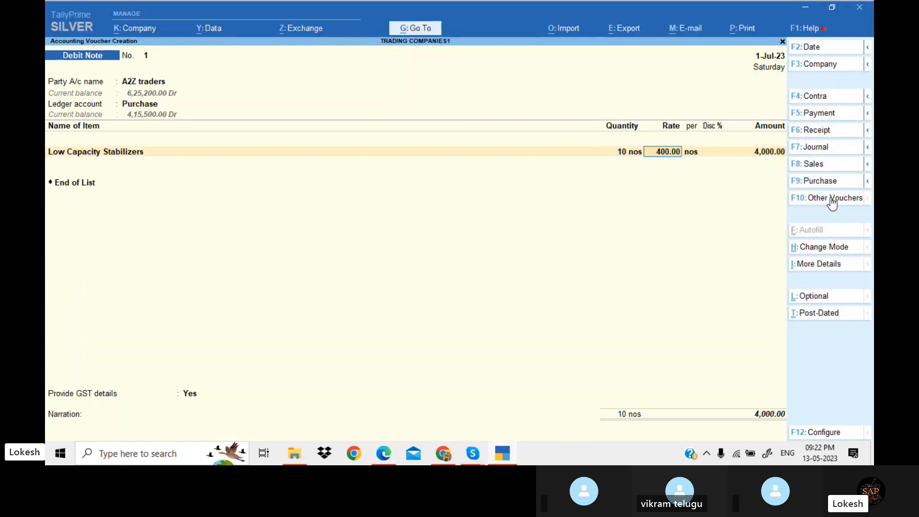
Add the CGST and SGST ledgers to the debit note
{"action": "key", "text": "Return"}
{"action": "key", "text": "Return"}
{"action": "key", "text": "Return"}
{"action": "type", "text": "cg"}
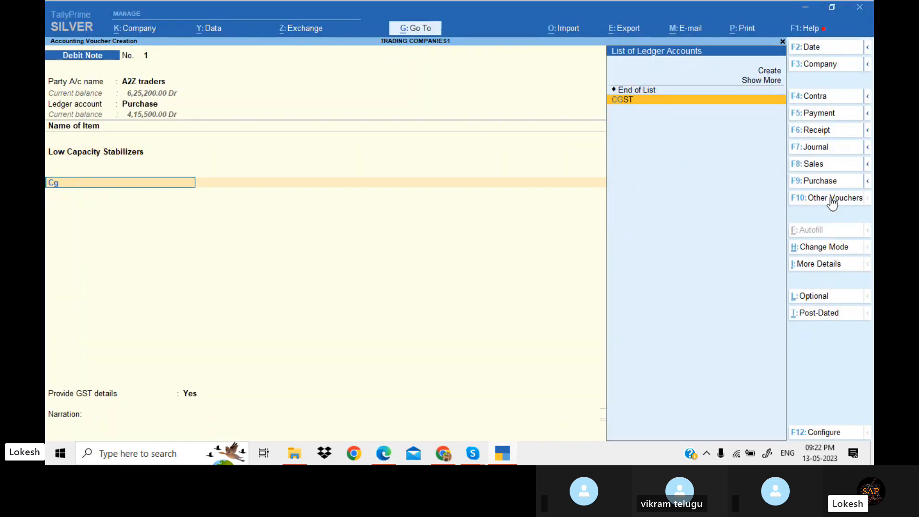
{"action": "key", "text": "Return"}
{"action": "type", "text": "sg"}
Set Provide GST details to No and save the debit note
{"action": "key", "text": "Return"}
{"action": "key", "text": "Return"}
{"action": "key", "text": "Return"}
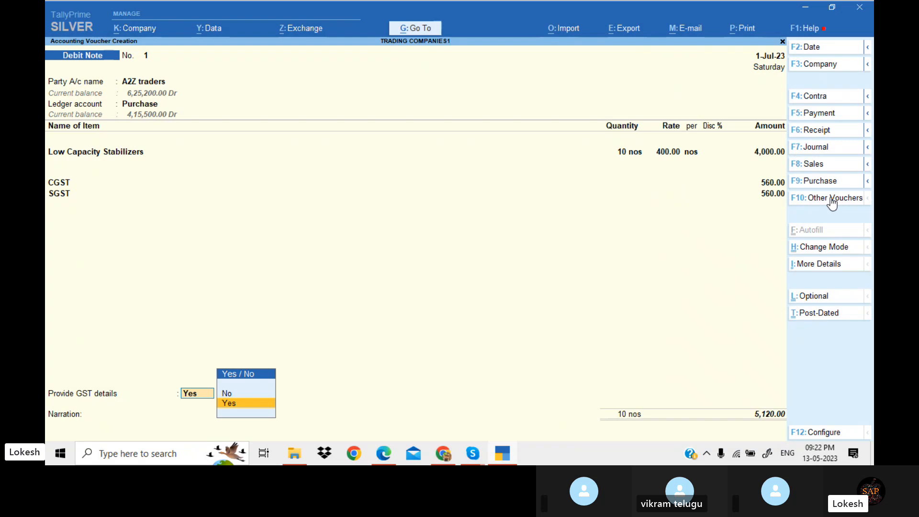
{"action": "key", "text": "Up"}
{"action": "key", "text": "Return"}
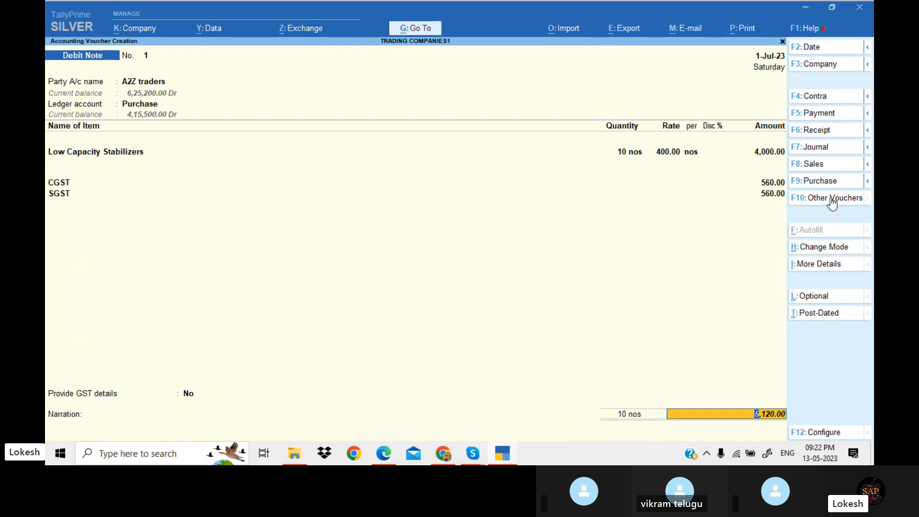
{"action": "key", "text": "Return"}
{"action": "key", "text": "Return"}
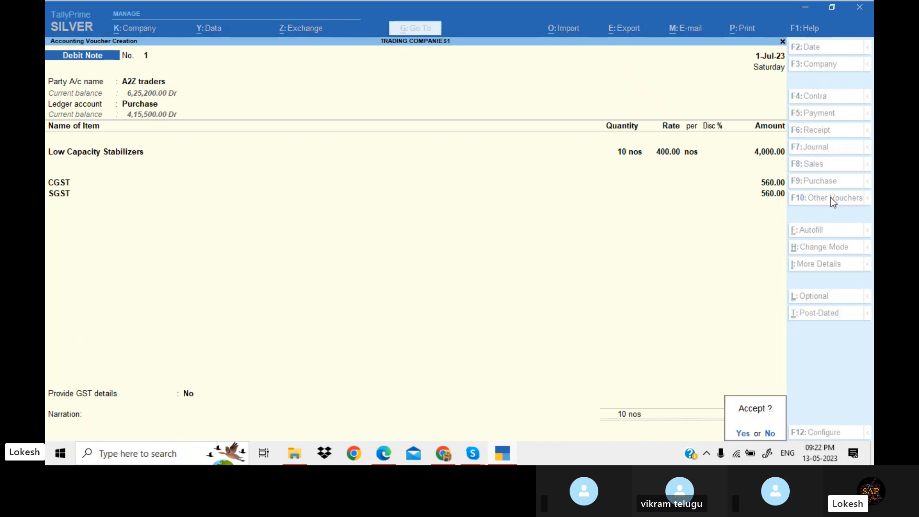
{"action": "key", "text": "Return"}
Read the Java Trading Corporation sale and return transactions in the PDF exercise
{"action": "key", "text": "alt+Tab"}
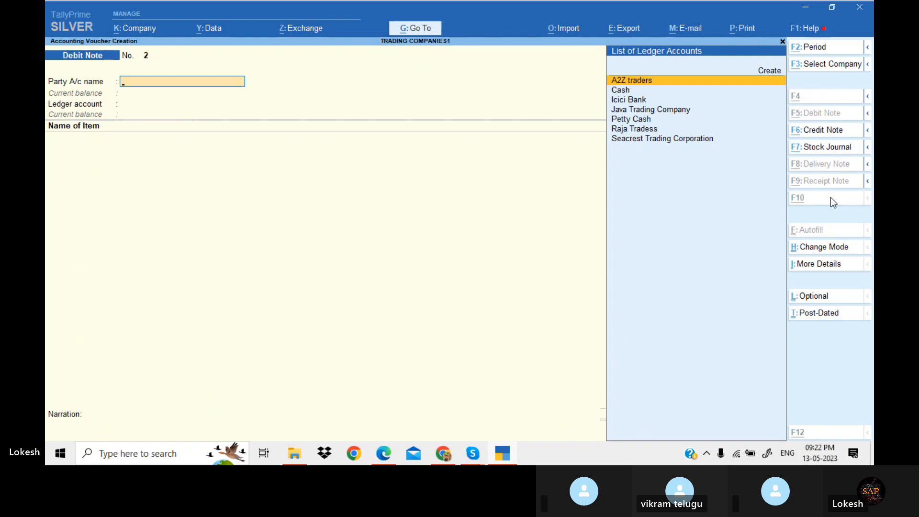
{"action": "scroll", "coordinate": [831, 197], "scroll_direction": "down", "scroll_amount": 4}
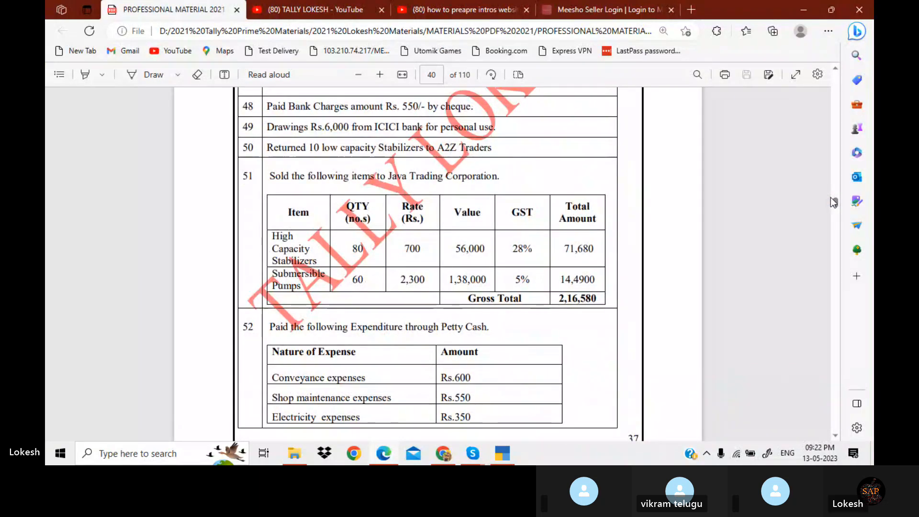
{"action": "scroll", "coordinate": [831, 197], "scroll_direction": "down", "scroll_amount": 2}
{"action": "scroll", "coordinate": [831, 197], "scroll_direction": "down", "scroll_amount": 5}
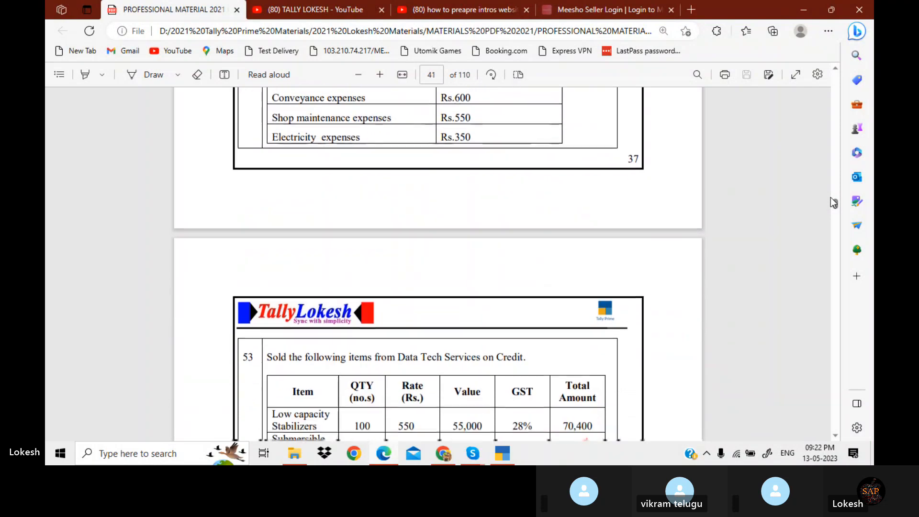
{"action": "scroll", "coordinate": [831, 197], "scroll_direction": "down", "scroll_amount": 5}
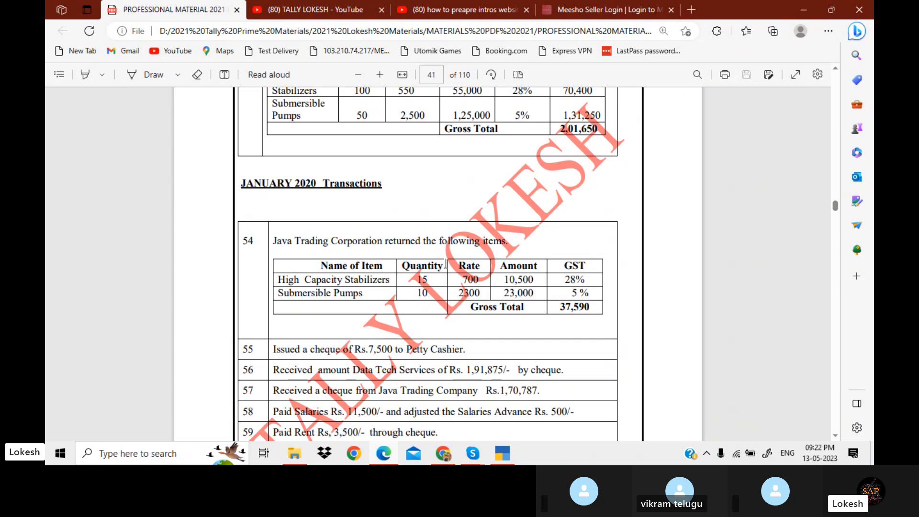
{"action": "key", "text": "alt+Tab"}
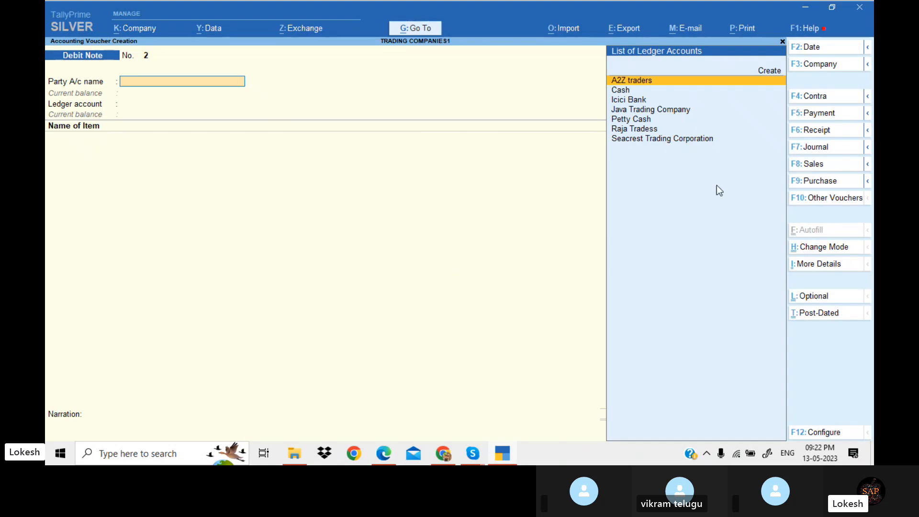
Switch to a Credit Note voucher and select Java Trading Company as the party, accepting its party details
{"action": "left_click", "coordinate": [831, 199]}
{"action": "key", "text": "Up"}
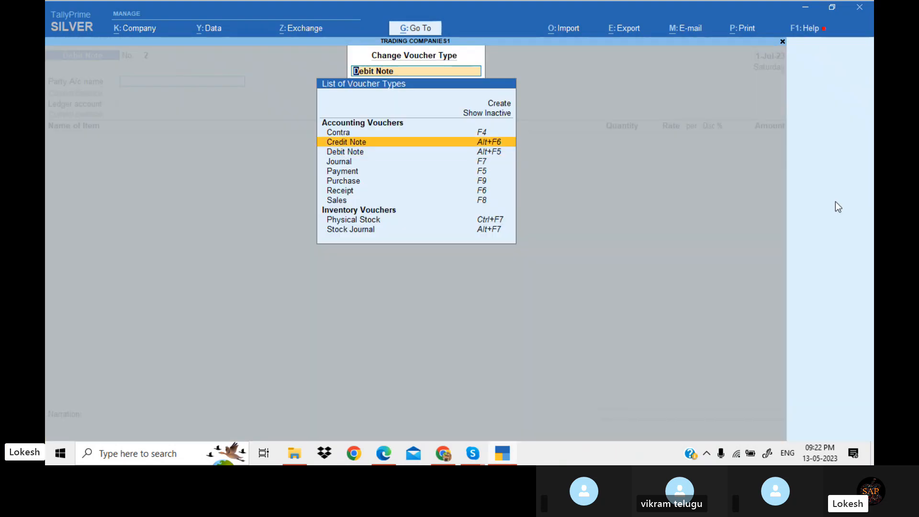
{"action": "key", "text": "Return"}
{"action": "type", "text": "J"}
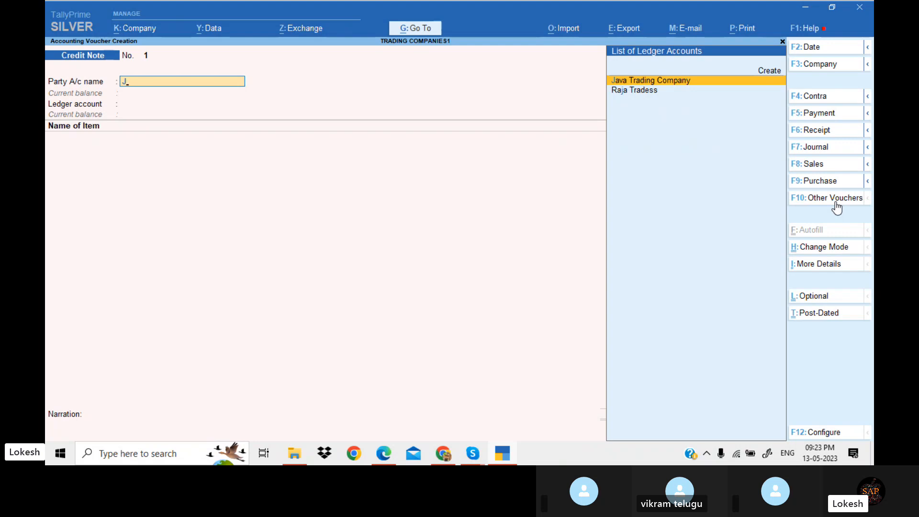
{"action": "key", "text": "Return"}
{"action": "key", "text": "Return"}
{"action": "key", "text": "Return"}
{"action": "key", "text": "Return"}
{"action": "key", "text": "Return"}
{"action": "key", "text": "Return"}
{"action": "key", "text": "Return"}
{"action": "key", "text": "Return"}
{"action": "key", "text": "Return"}
{"action": "key", "text": "Return"}
{"action": "key", "text": "Return"}
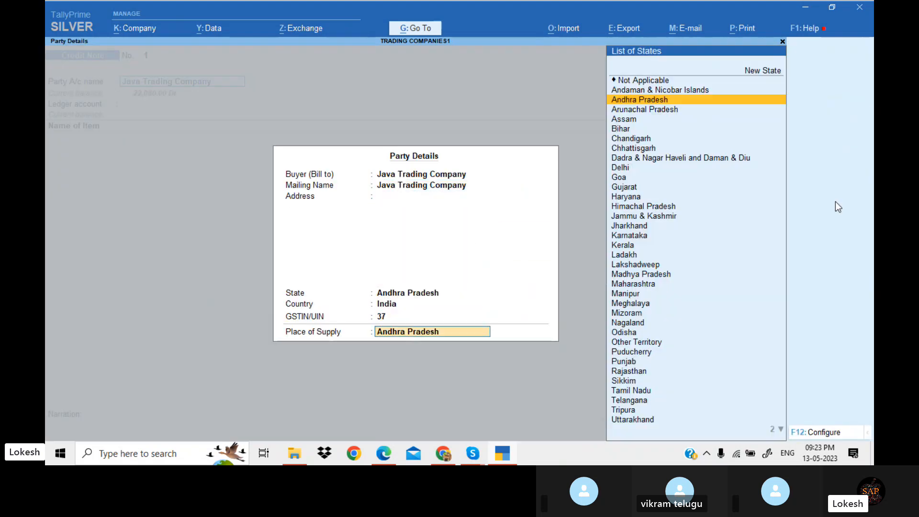
{"action": "key", "text": "Return"}
Add Hich Capacity Stabilizers to the credit note with quantity 15 at rate 700
{"action": "key", "text": "Return"}
{"action": "key", "text": "alt+Tab"}
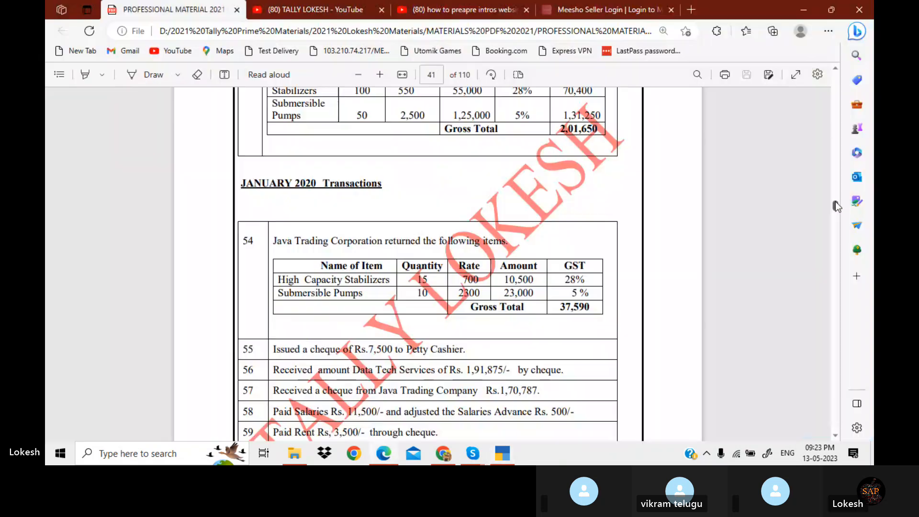
{"action": "key", "text": "alt+Tab"}
{"action": "key", "text": "Return"}
{"action": "key", "text": "alt+Tab"}
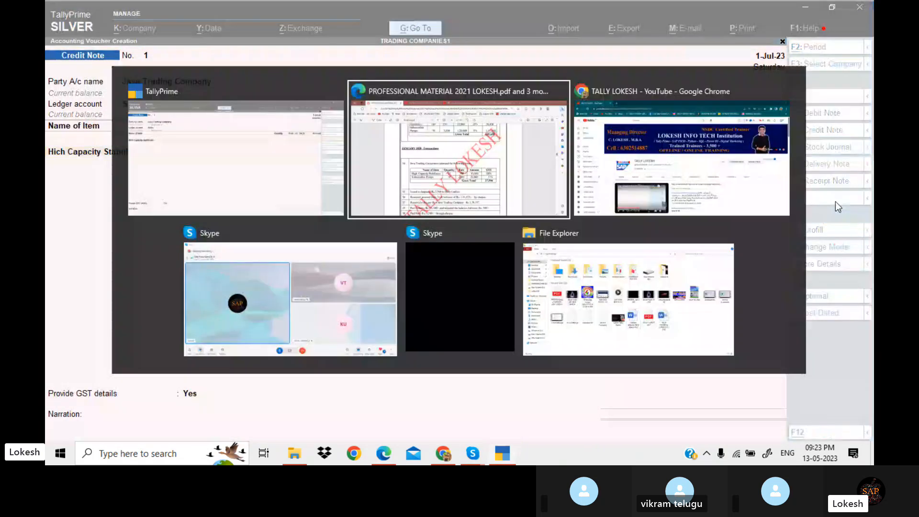
{"action": "key", "text": "alt+Tab"}
{"action": "type", "text": "15"}
{"action": "key", "text": "Return"}
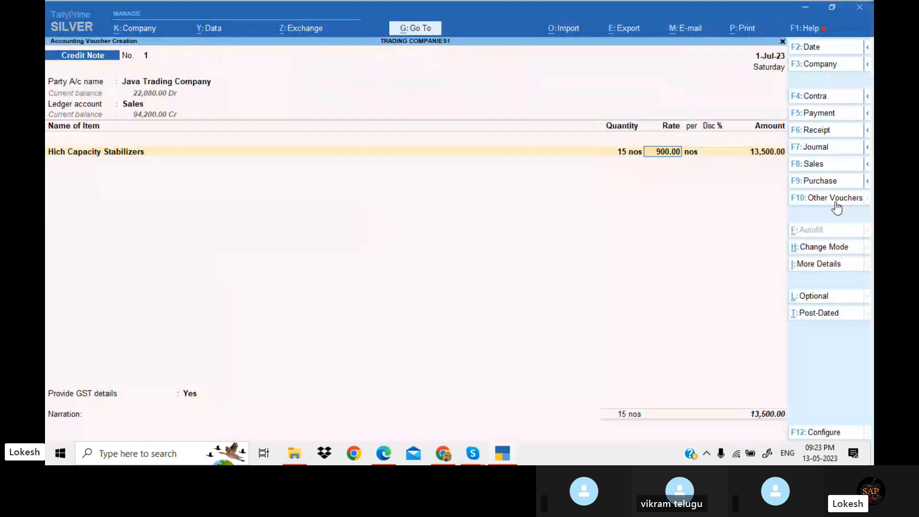
{"action": "type", "text": "700"}
{"action": "key", "text": "Return"}
{"action": "key", "text": "Return"}
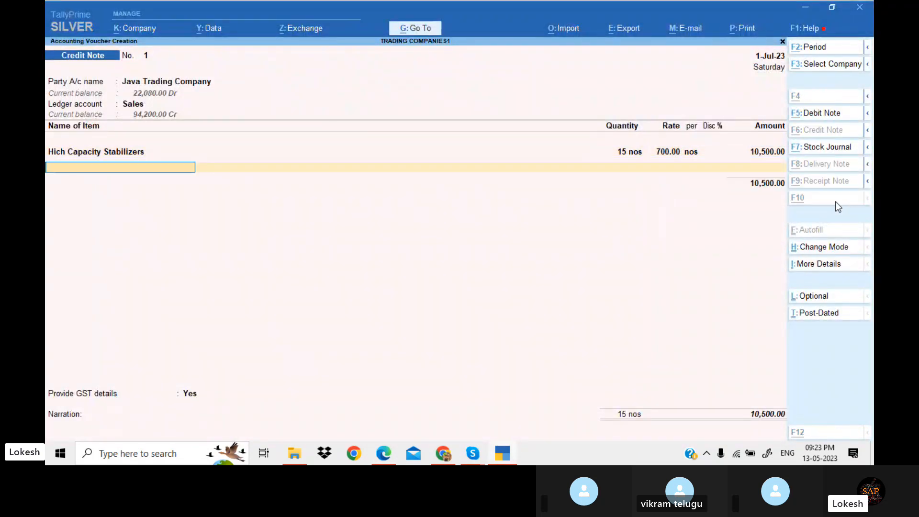
Add Submersibl Pumps to the credit note with quantity 10 at rate 2300
{"action": "key", "text": "alt+Tab"}
{"action": "key", "text": "alt+Tab"}
{"action": "type", "text": "Su"}
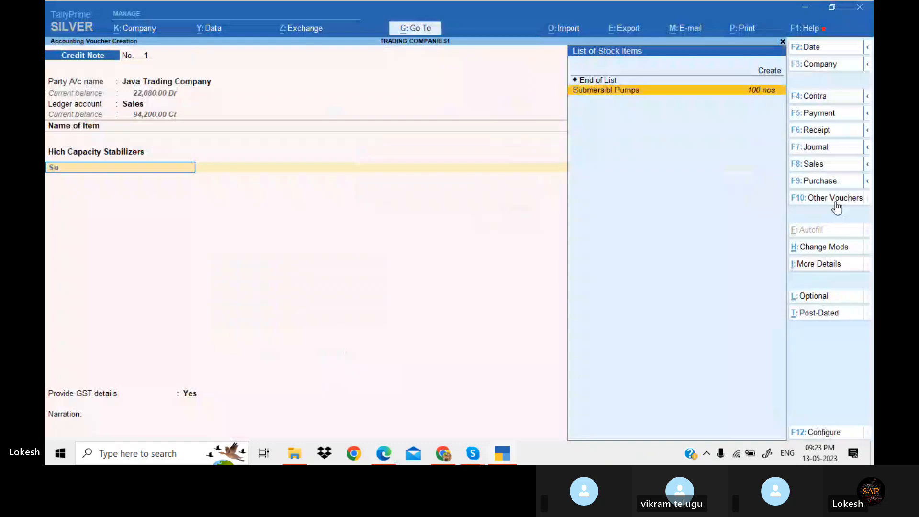
{"action": "key", "text": "Return"}
{"action": "key", "text": "alt+Tab"}
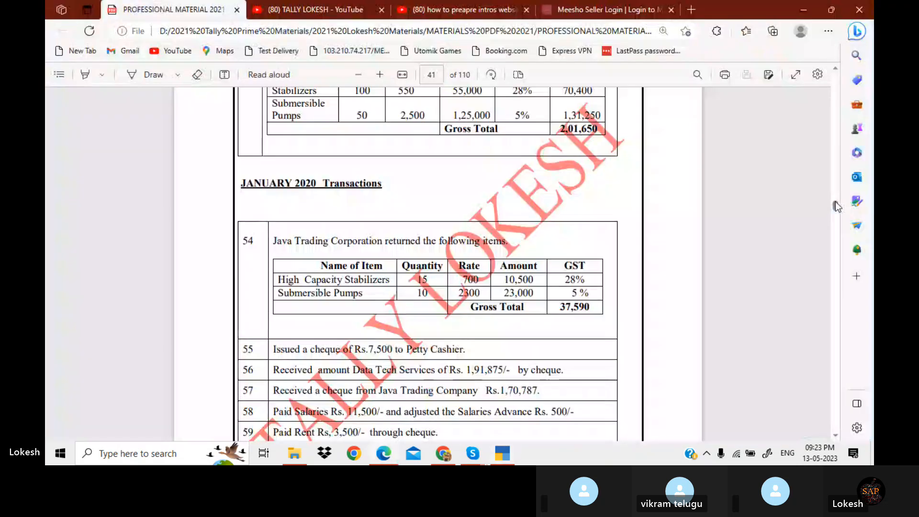
{"action": "key", "text": "alt+Tab"}
{"action": "type", "text": "10"}
{"action": "key", "text": "Return"}
{"action": "type", "text": "2300"}
{"action": "key", "text": "Return"}
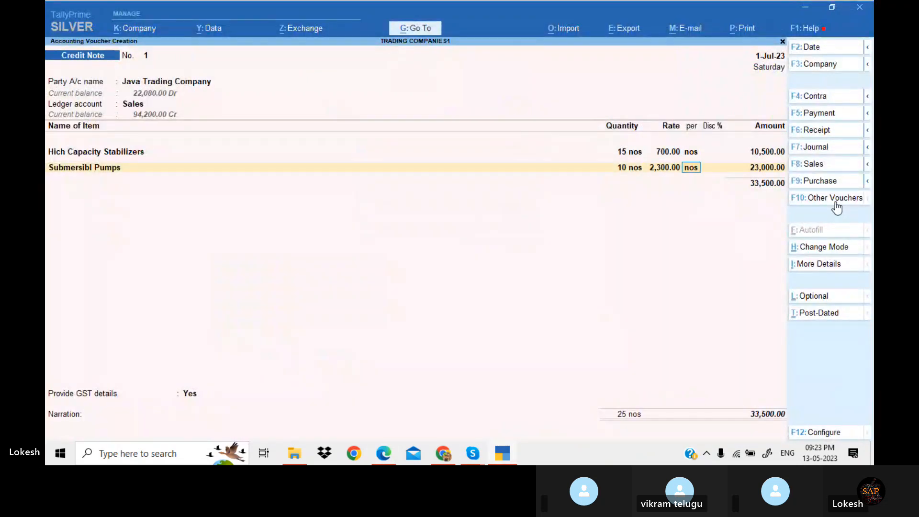
Add the CGST and SGST ledgers to the credit note
{"action": "key", "text": "Return"}
{"action": "key", "text": "Return"}
{"action": "key", "text": "Return"}
{"action": "key", "text": "Return"}
{"action": "type", "text": "CG"}
{"action": "key", "text": "Return"}
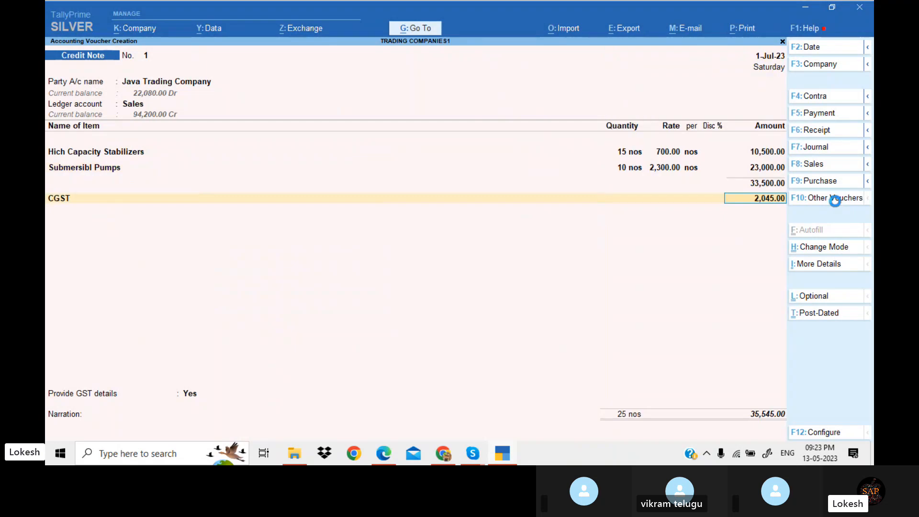
{"action": "key", "text": "Return"}
{"action": "type", "text": "SG"}
{"action": "key", "text": "Return"}
Set Provide GST details to No and save the credit note
{"action": "key", "text": "Return"}
{"action": "key", "text": "Return"}
{"action": "key", "text": "Up"}
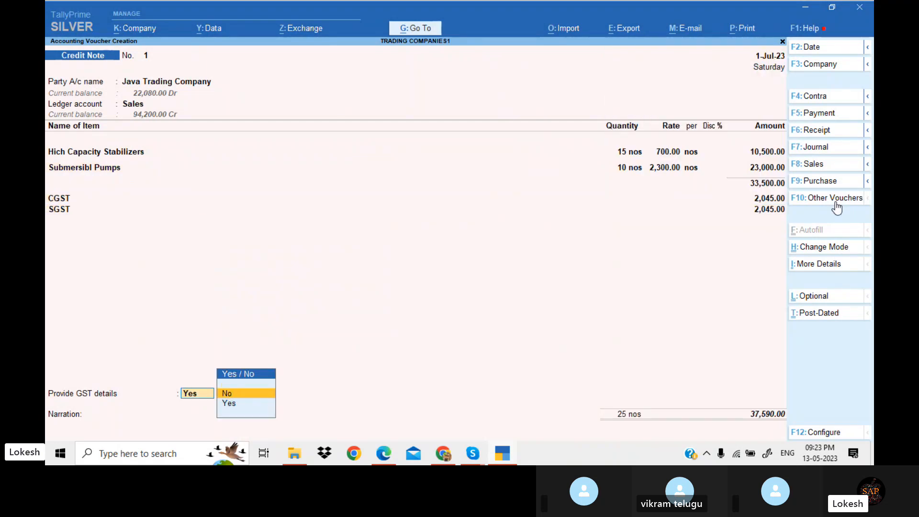
{"action": "key", "text": "Return"}
{"action": "key", "text": "alt+Tab"}
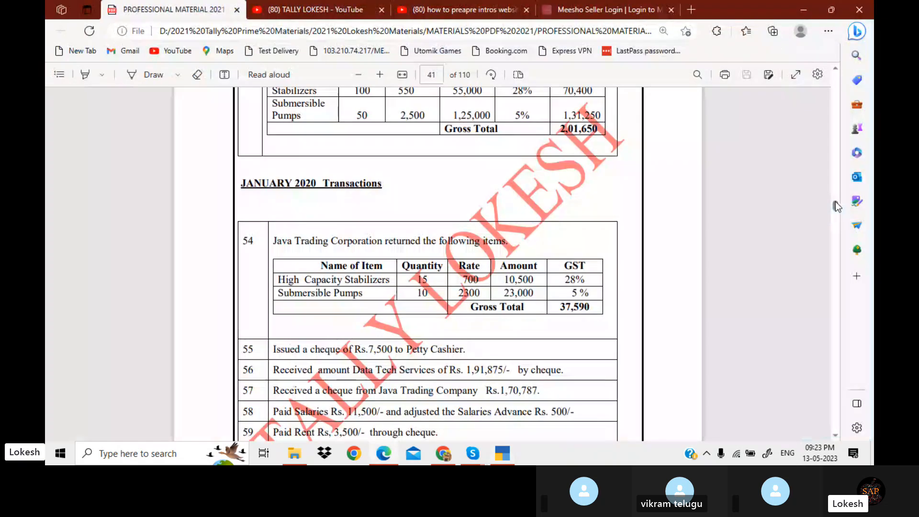
{"action": "key", "text": "alt+Tab"}
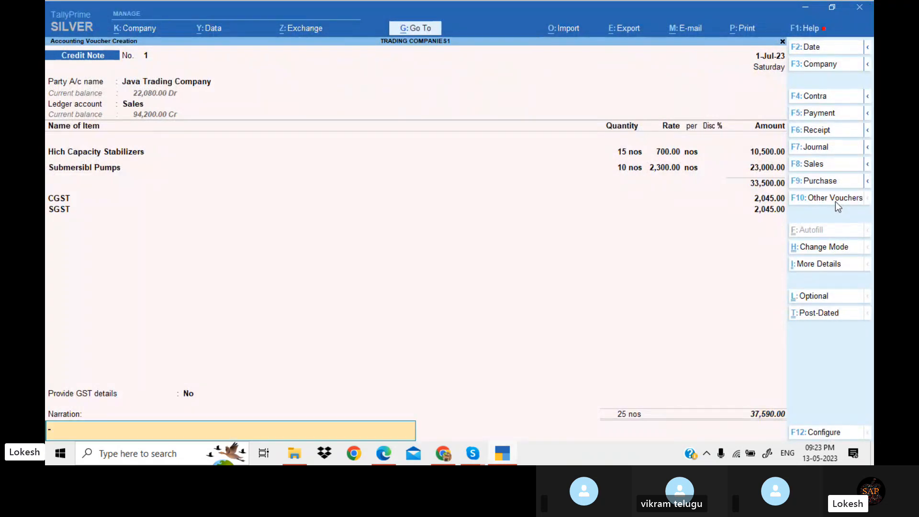
{"action": "key", "text": "Return"}
{"action": "key", "text": "Return"}
Read the remaining January to March transactions and the provision entries in the PDF exercise
{"action": "key", "text": "alt+Tab"}
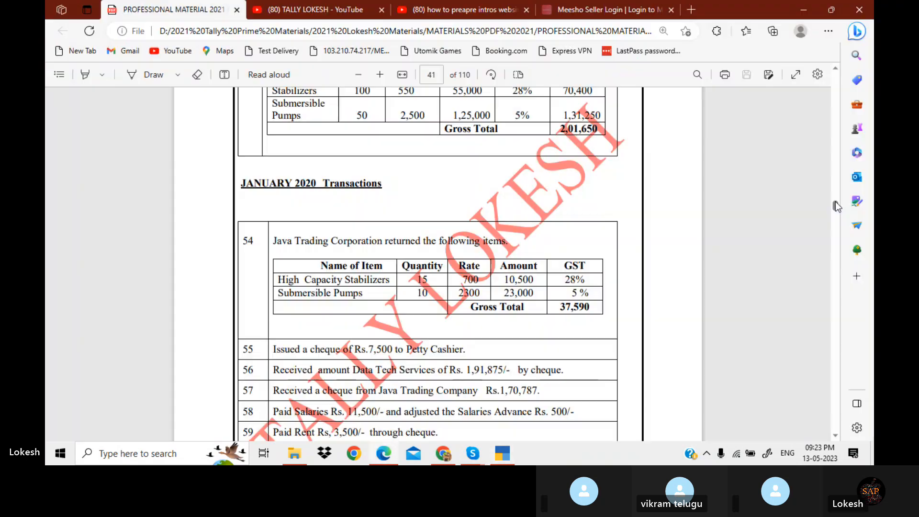
{"action": "scroll", "coordinate": [835, 202], "scroll_direction": "down", "scroll_amount": 3}
{"action": "scroll", "coordinate": [834, 201], "scroll_direction": "down", "scroll_amount": 1}
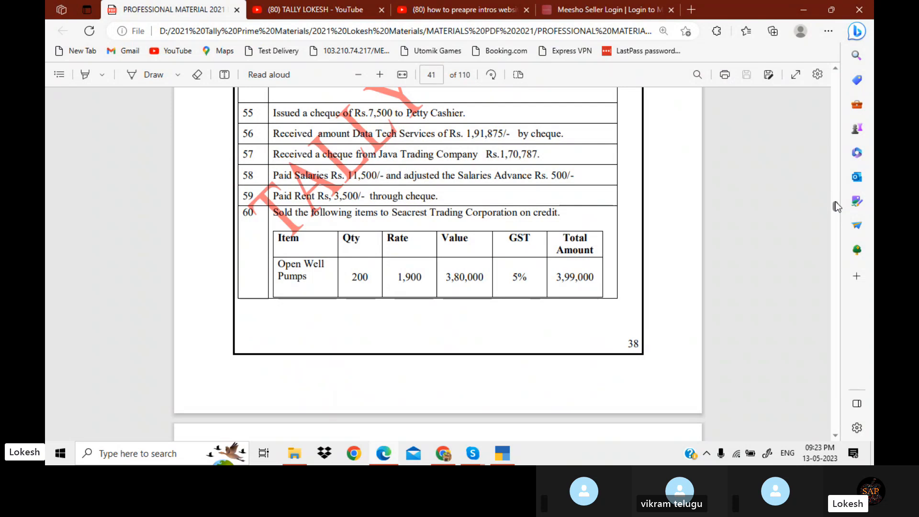
{"action": "scroll", "coordinate": [834, 201], "scroll_direction": "down", "scroll_amount": 6}
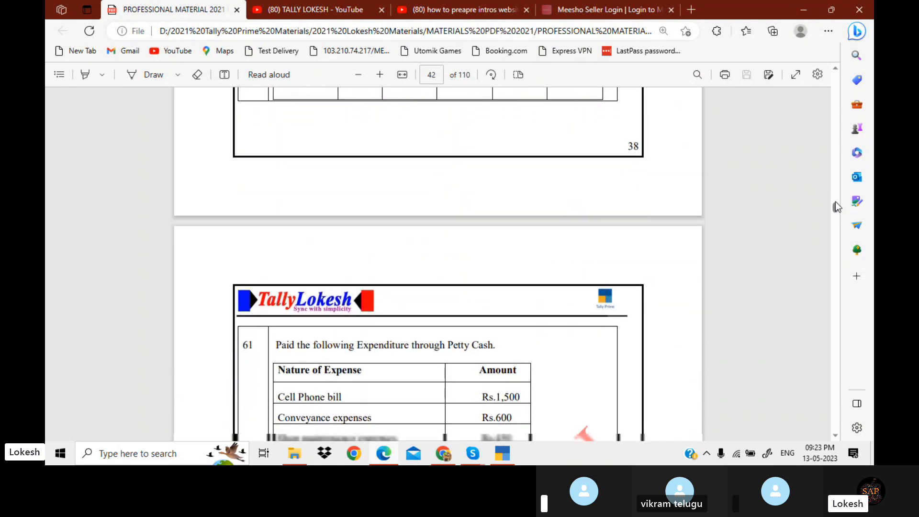
{"action": "scroll", "coordinate": [834, 202], "scroll_direction": "down", "scroll_amount": 7}
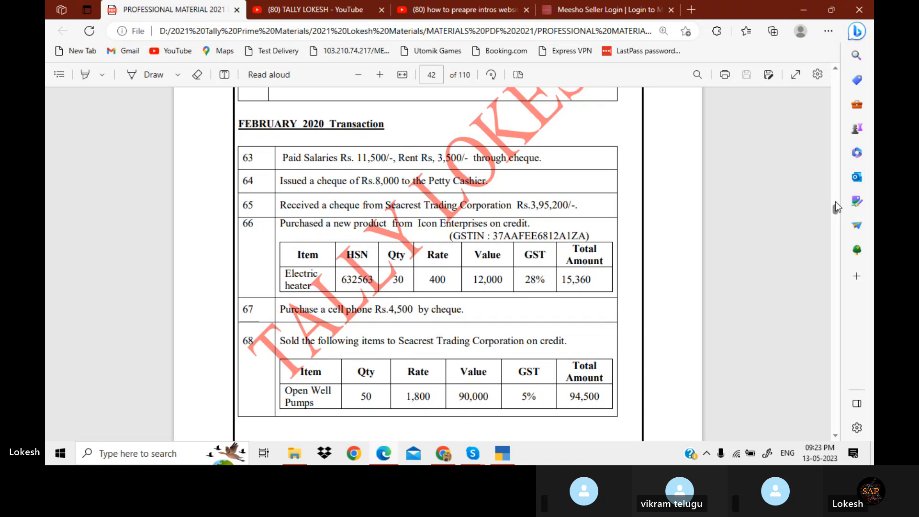
{"action": "scroll", "coordinate": [834, 202], "scroll_direction": "down", "scroll_amount": 10}
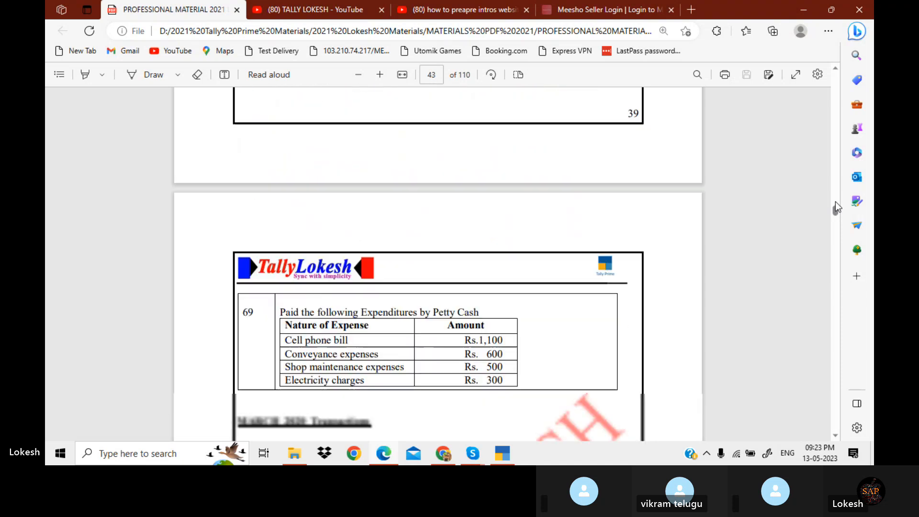
{"action": "scroll", "coordinate": [834, 201], "scroll_direction": "down", "scroll_amount": 4}
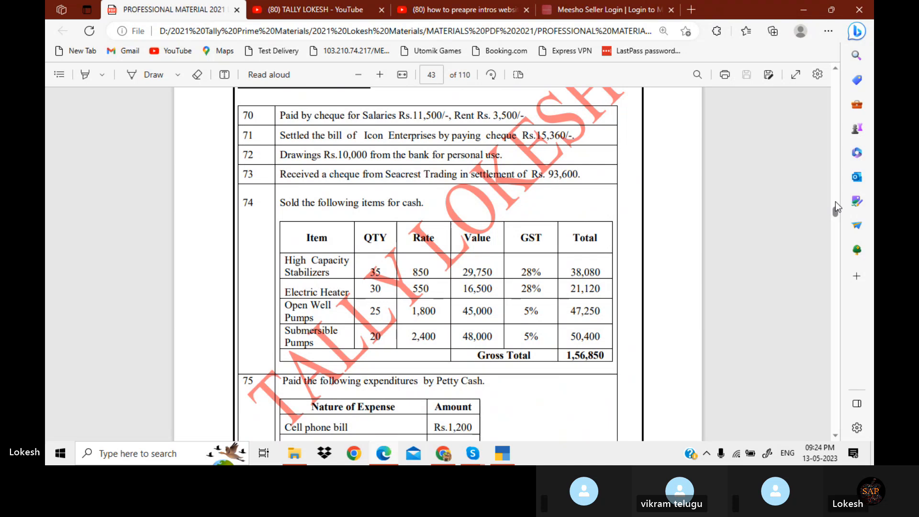
{"action": "scroll", "coordinate": [834, 202], "scroll_direction": "up", "scroll_amount": 1}
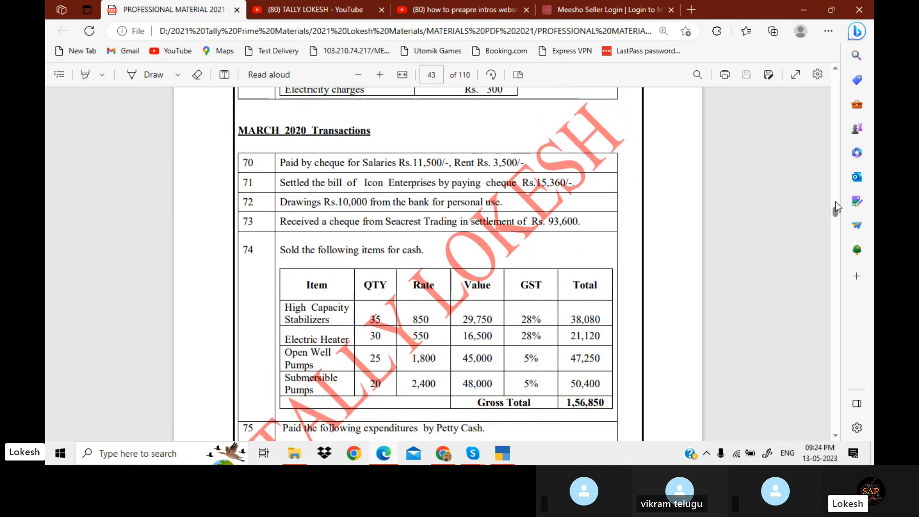
{"action": "scroll", "coordinate": [834, 202], "scroll_direction": "down", "scroll_amount": 3}
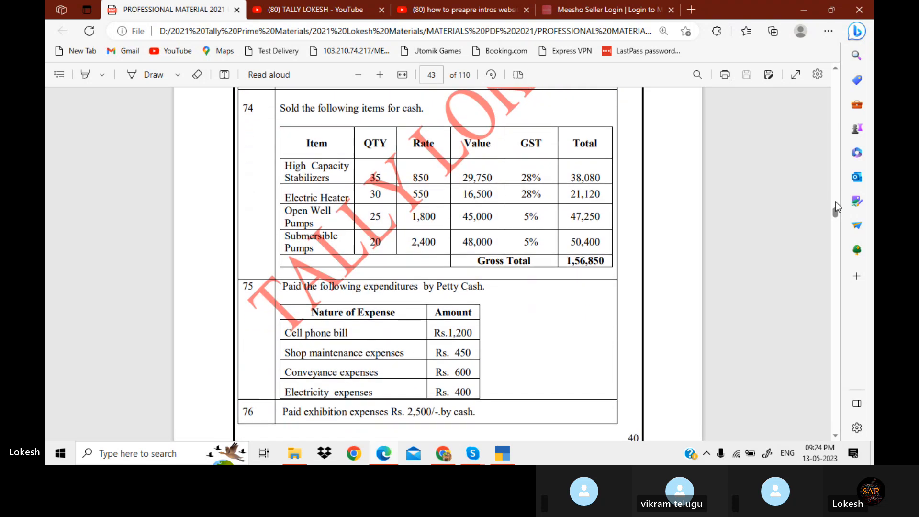
{"action": "scroll", "coordinate": [834, 202], "scroll_direction": "down", "scroll_amount": 5}
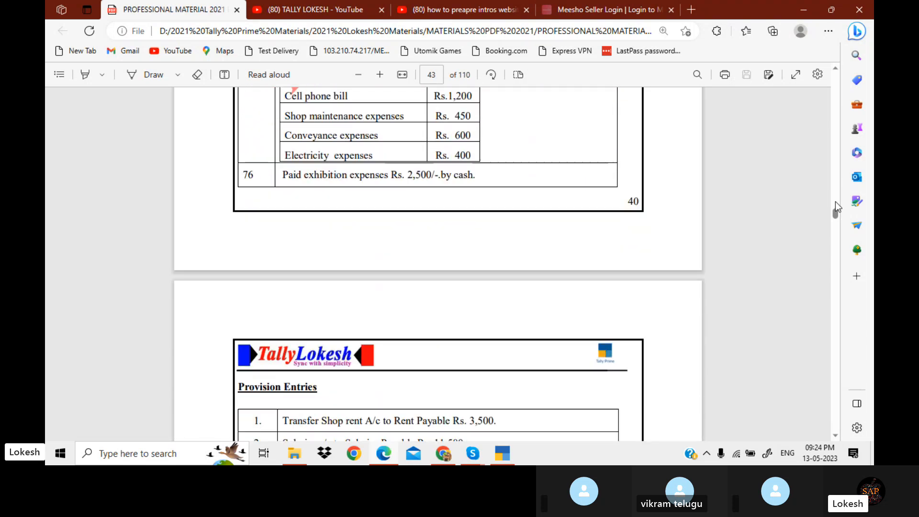
{"action": "scroll", "coordinate": [834, 202], "scroll_direction": "down", "scroll_amount": 5}
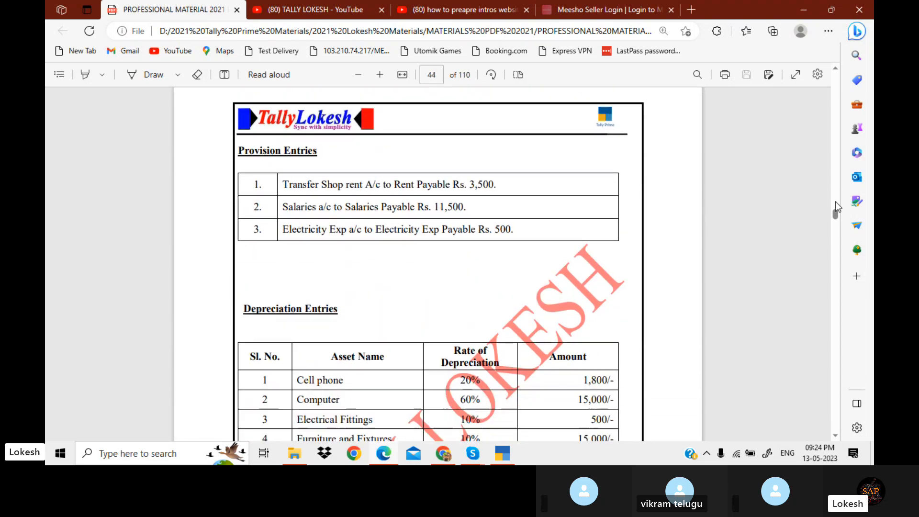
Open a Journal voucher and create a Rent ledger under Indirect Expenses as the debit account
{"action": "key", "text": "alt+Tab"}
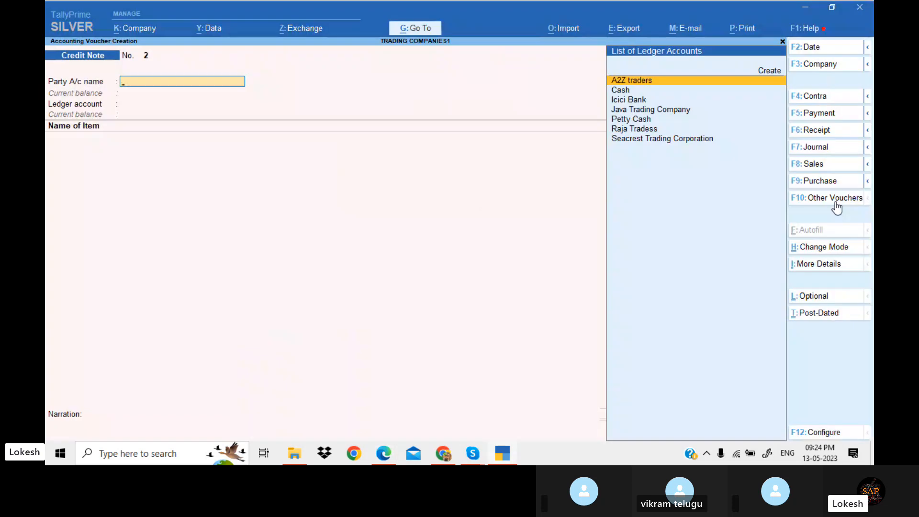
{"action": "key", "text": "alt+Tab"}
{"action": "key", "text": "alt+Tab"}
{"action": "left_click", "coordinate": [835, 152]}
{"action": "key", "text": "alt+c"}
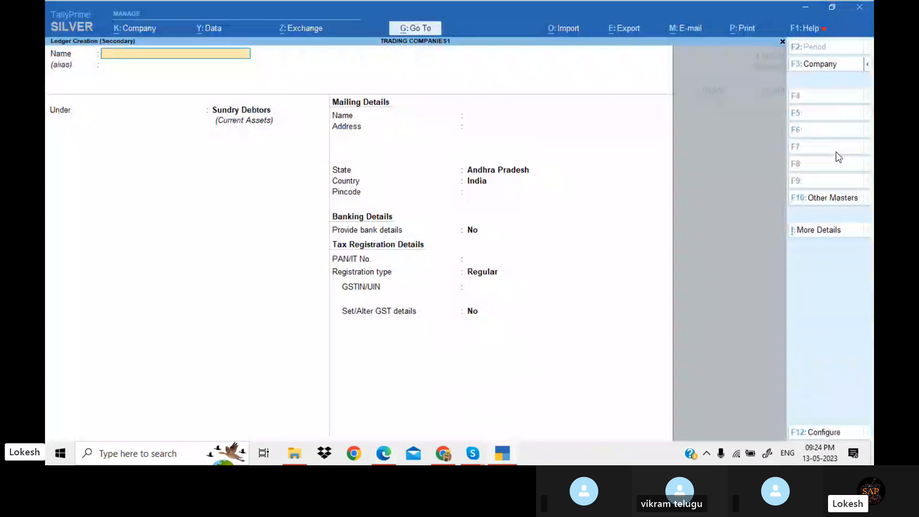
{"action": "type", "text": "Rent"}
{"action": "key", "text": "Return"}
{"action": "key", "text": "Return"}
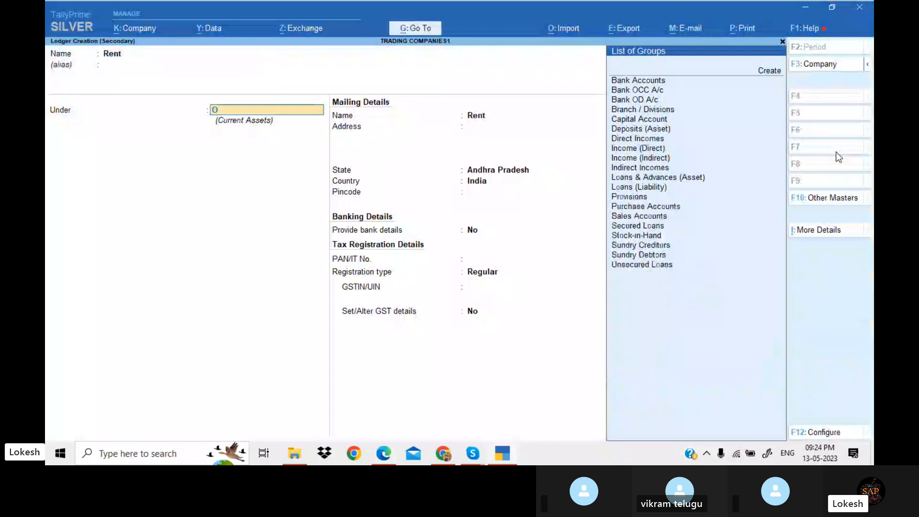
{"action": "type", "text": "om"}
{"action": "key", "text": "BackSpace"}
{"action": "key", "text": "BackSpace"}
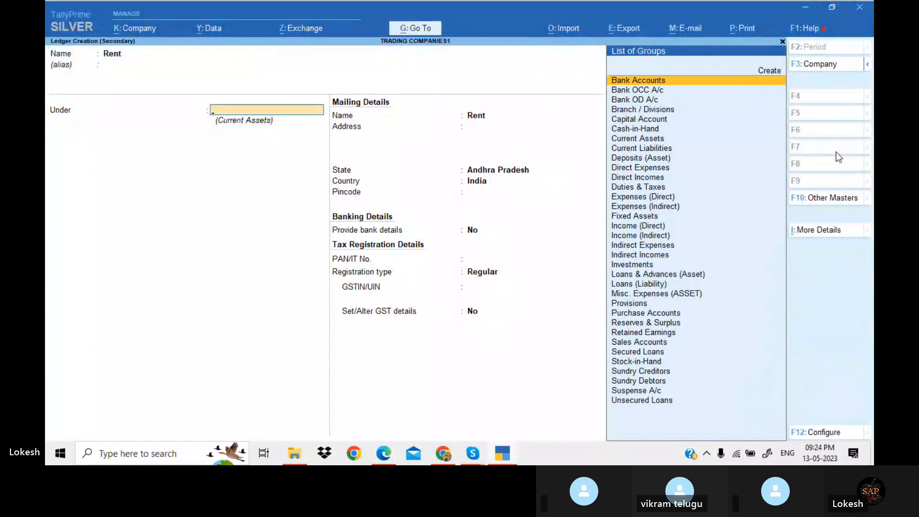
{"action": "type", "text": "Ind"}
{"action": "key", "text": "Down"}
{"action": "key", "text": "Down"}
{"action": "key", "text": "Return"}
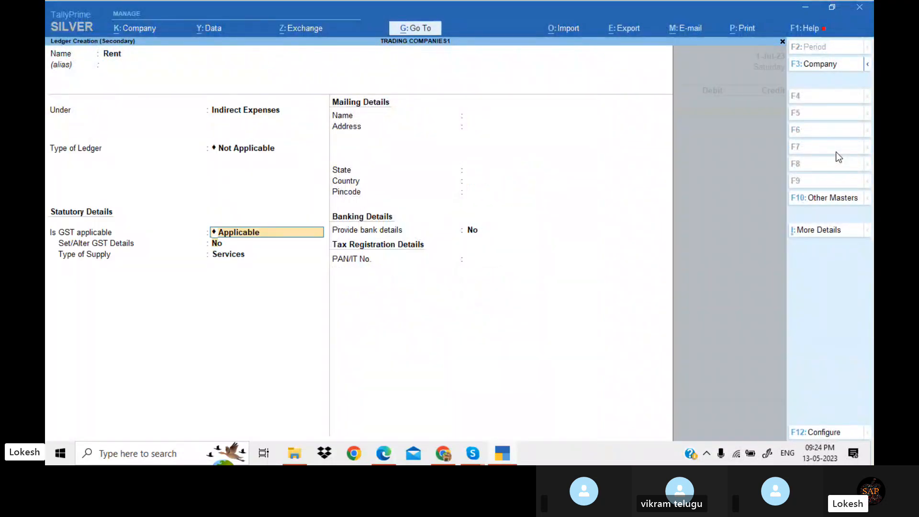
{"action": "key", "text": "Return"}
{"action": "key", "text": "Return"}
{"action": "key", "text": "Return"}
{"action": "key", "text": "Return"}
{"action": "key", "text": "Return"}
{"action": "key", "text": "Return"}
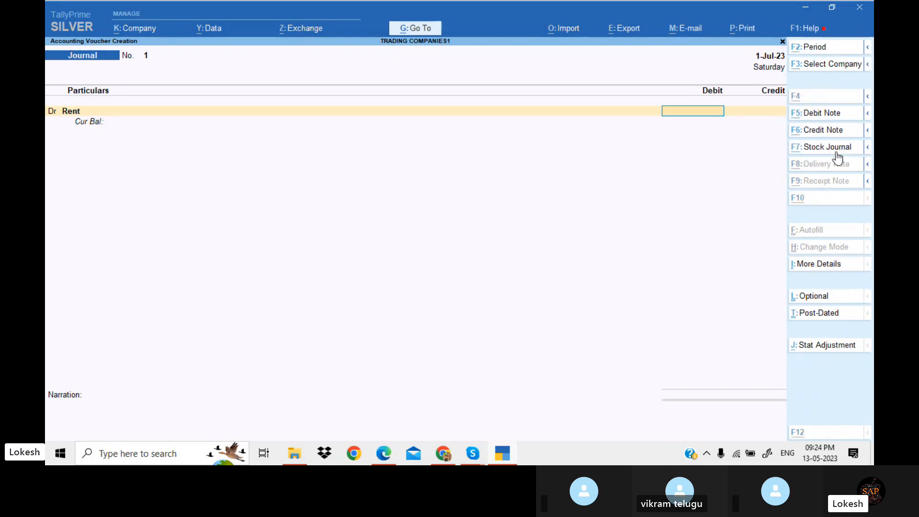
Enter a debit of 3500 against the Rent ledger
{"action": "key", "text": "alt+Tab"}
{"action": "key", "text": "alt+Tab"}
{"action": "type", "text": "3500"}
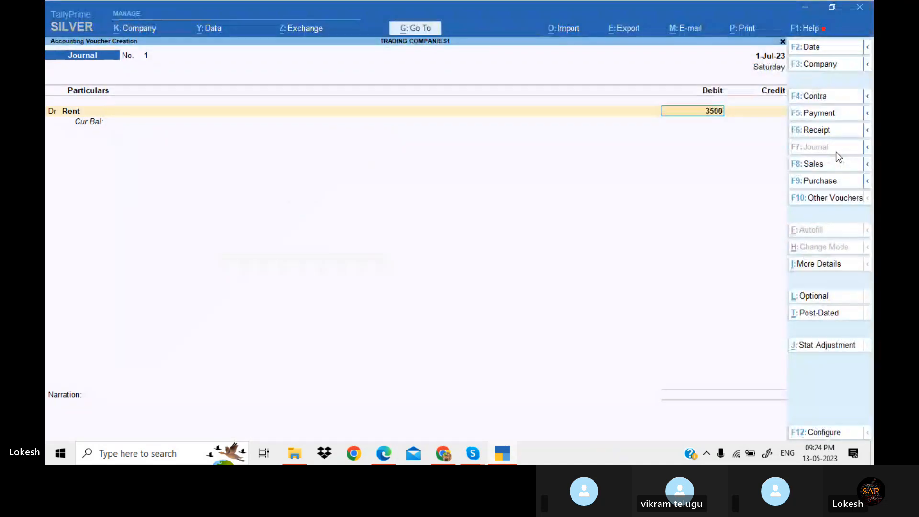
{"action": "key", "text": "Return"}
Create a Rent Payable ledger under Provisions and credit it 3,500 in the journal
{"action": "key", "text": "alt+c"}
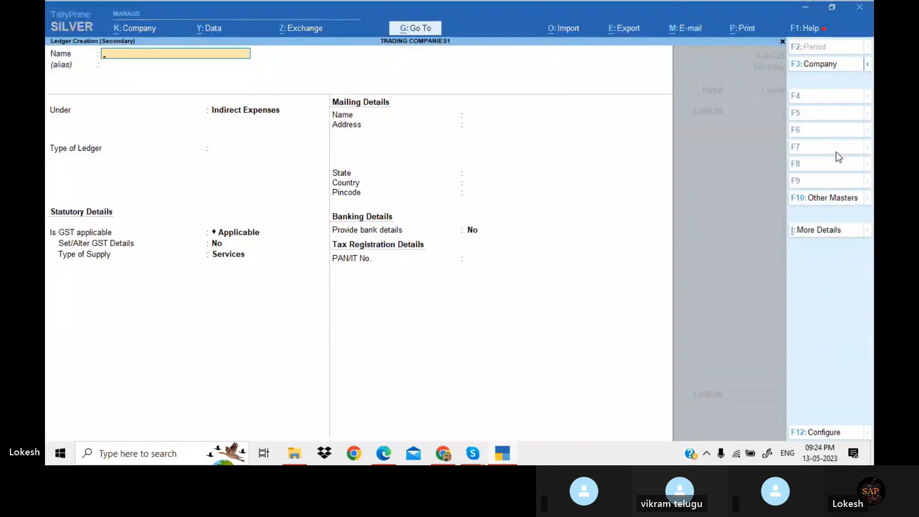
{"action": "type", "text": "Rent Payable"}
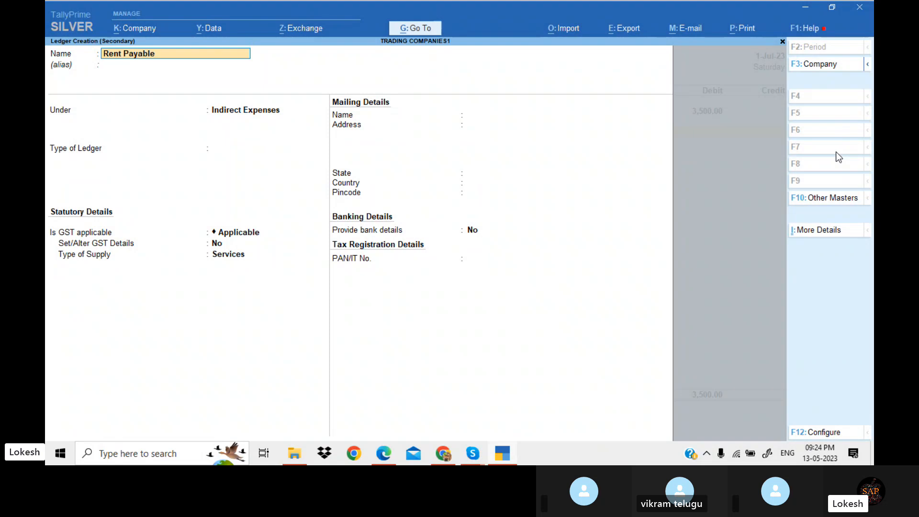
{"action": "key", "text": "Return"}
{"action": "type", "text": "P"}
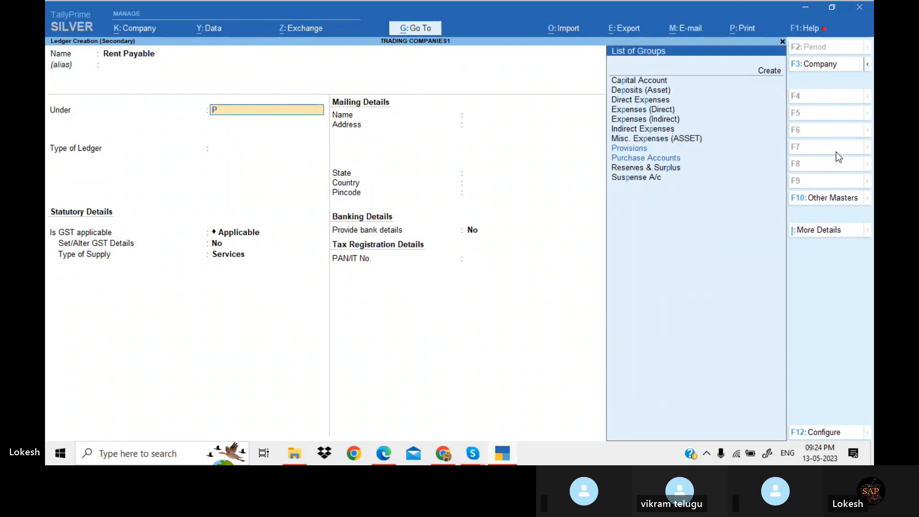
{"action": "type", "text": "r"}
{"action": "key", "text": "Return"}
Save the rent provision journal voucher and check the next provision entry in the PDF exercise
{"action": "key", "text": "Return"}
{"action": "key", "text": "Return"}
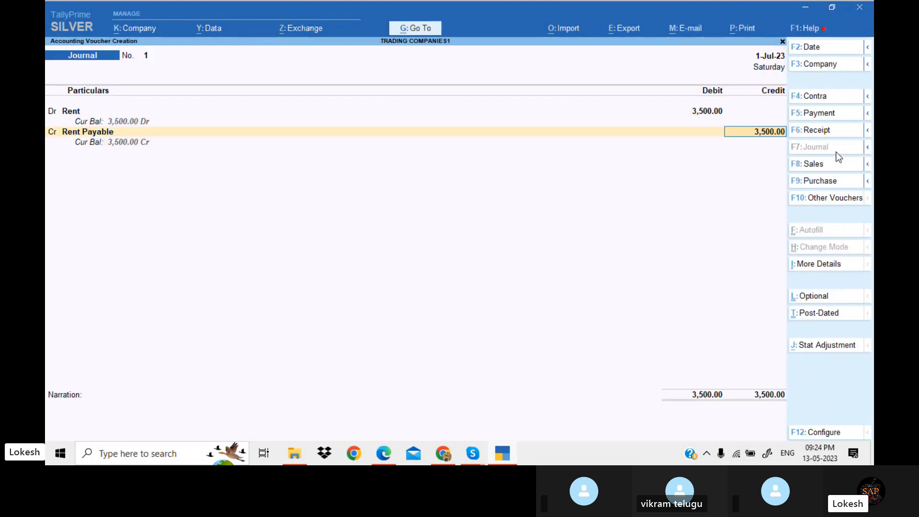
{"action": "key", "text": "Return"}
{"action": "key", "text": "Return"}
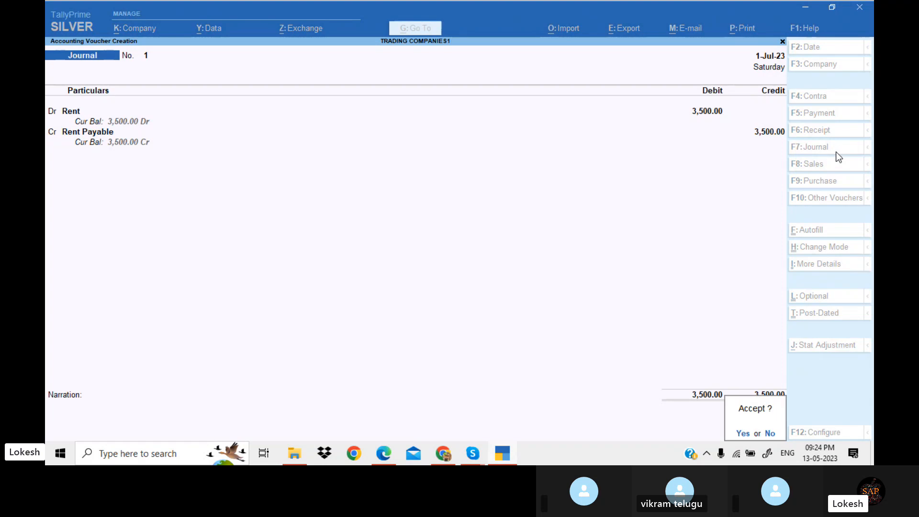
{"action": "key", "text": "Return"}
{"action": "key", "text": "alt+Tab"}
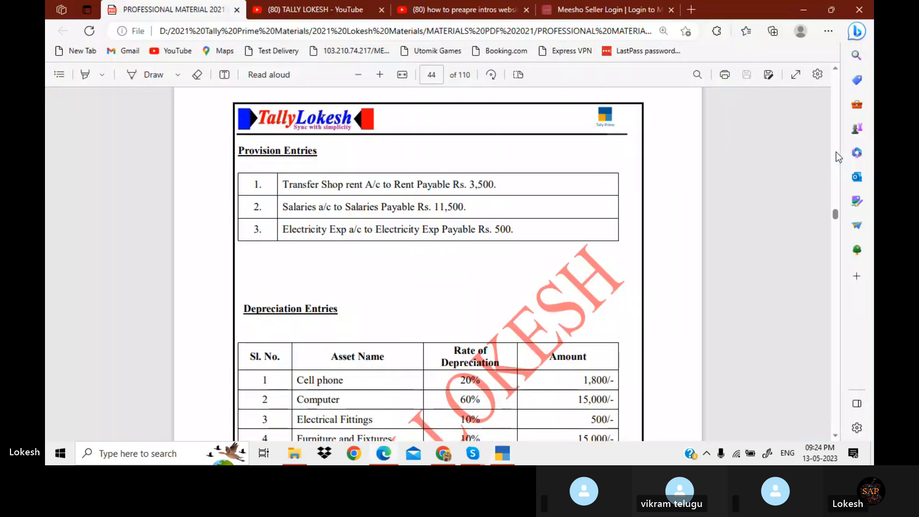
{"action": "key", "text": "alt+Tab"}
In a new journal, debit the Salaries ledger with 11,500
{"action": "type", "text": "sa"}
{"action": "key", "text": "Down"}
{"action": "key", "text": "Down"}
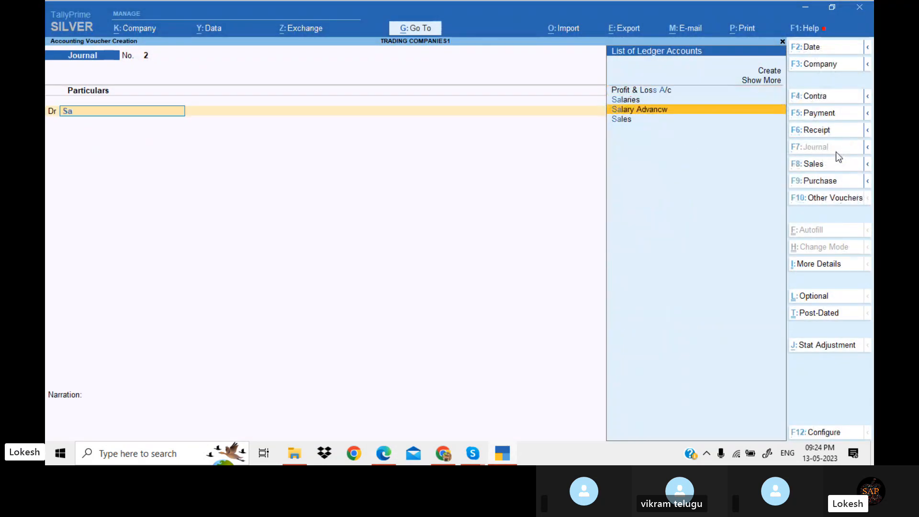
{"action": "key", "text": "Up"}
{"action": "key", "text": "Return"}
{"action": "key", "text": "alt+Tab"}
{"action": "key", "text": "alt+Tab"}
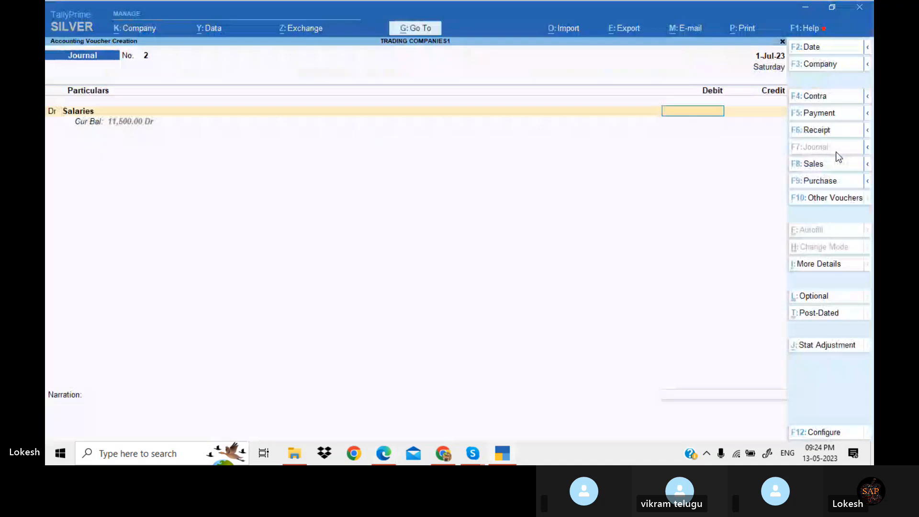
{"action": "type", "text": "11,500"}
{"action": "key", "text": "Return"}
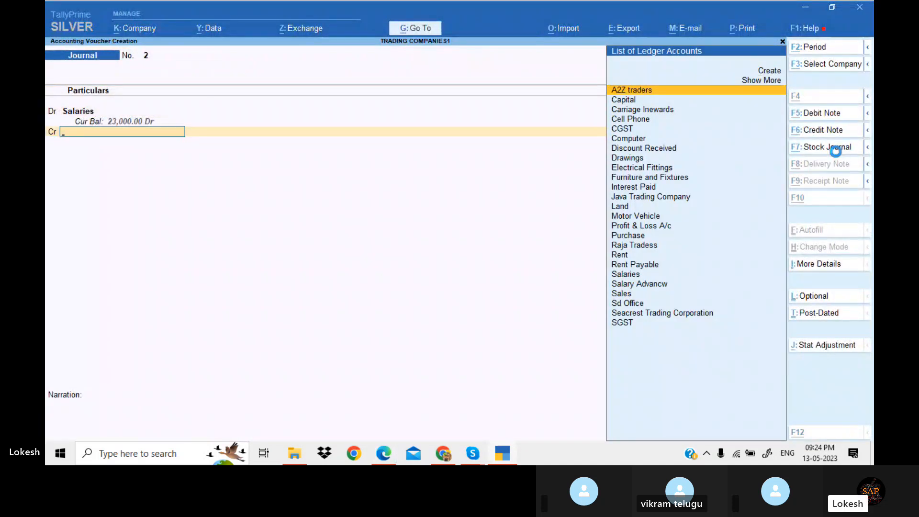
Create a Salary Payable ledger under Provisions, credit it 11,500, and save the journal
{"action": "key", "text": "alt+c"}
{"action": "type", "text": "S"}
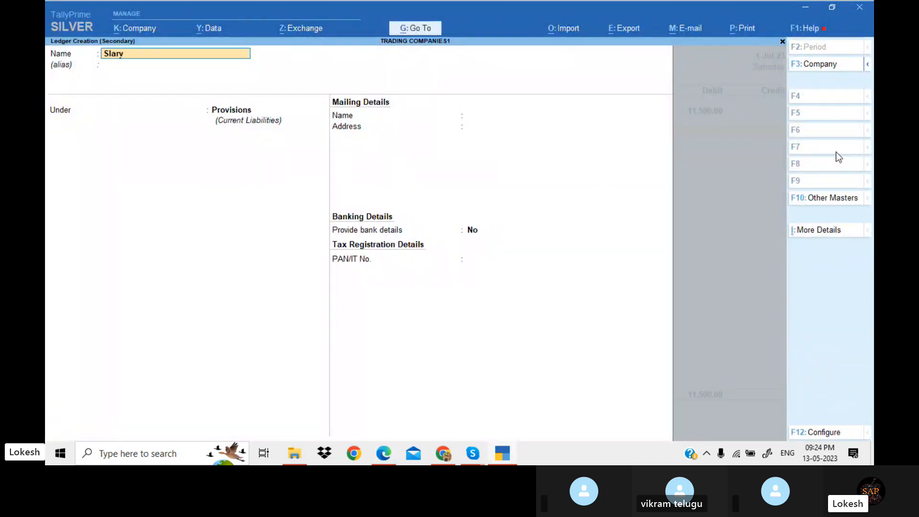
{"action": "type", "text": "alary Payable"}
{"action": "key", "text": "Return"}
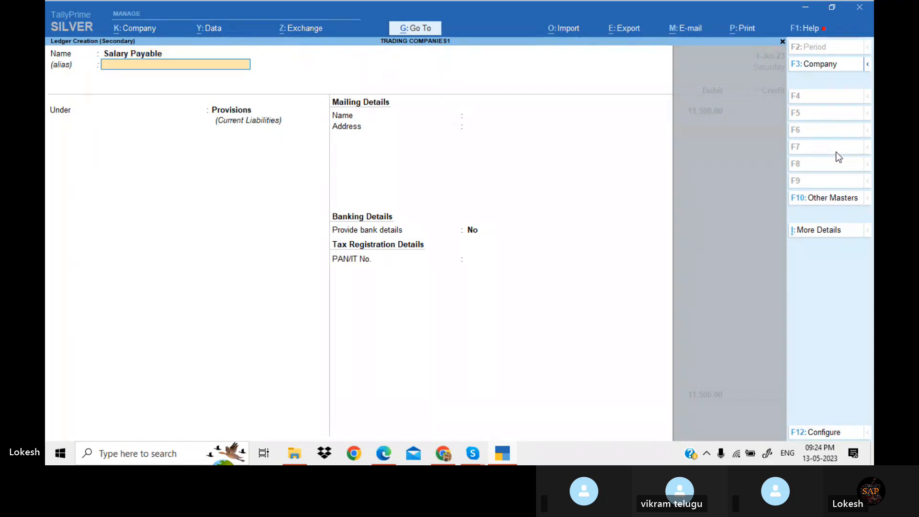
{"action": "key", "text": "Return"}
{"action": "key", "text": "Return"}
{"action": "key", "text": "Return"}
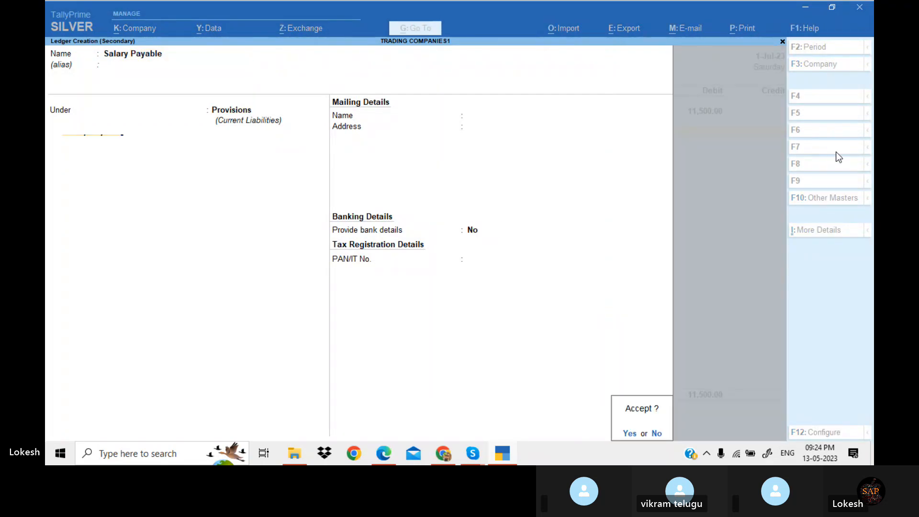
{"action": "key", "text": "Return"}
{"action": "key", "text": "Return"}
{"action": "key", "text": "Return"}
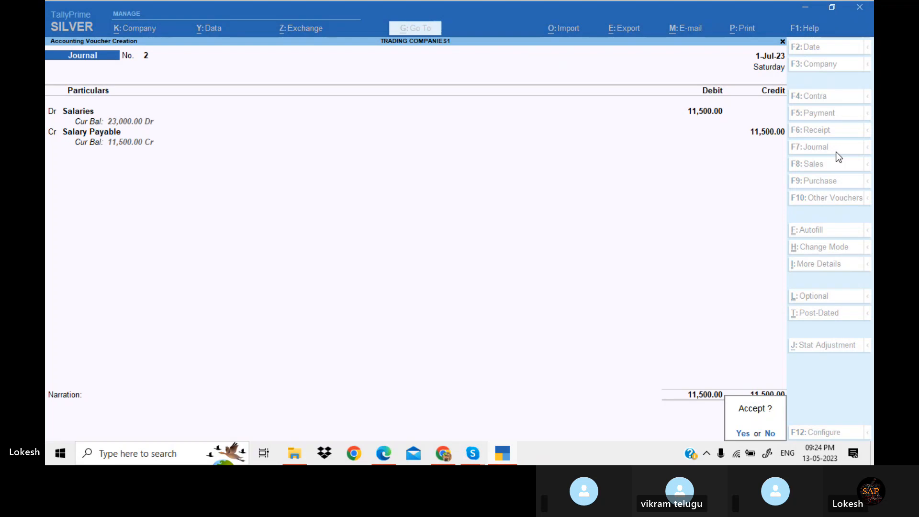
{"action": "key", "text": "Return"}
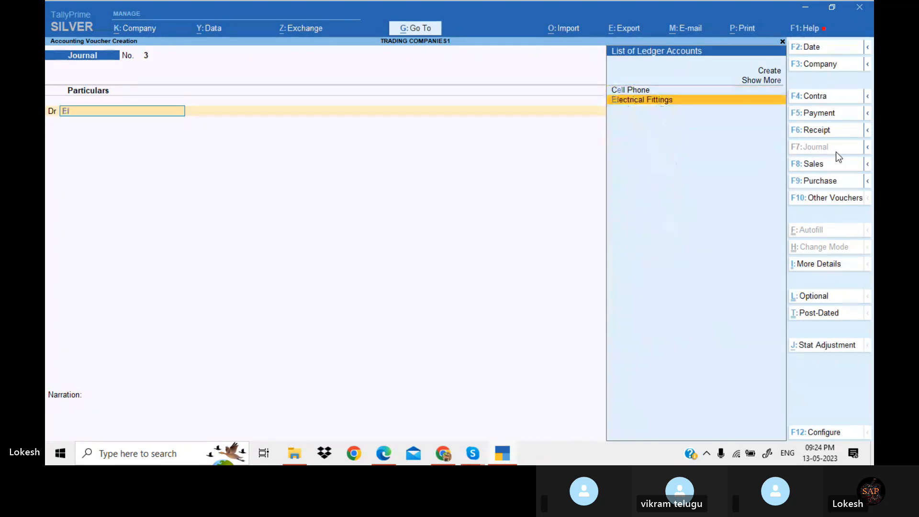
Create an Electricity Exp ledger under Indirect Expenses and debit it 500 in a new journal
{"action": "key", "text": "alt+c"}
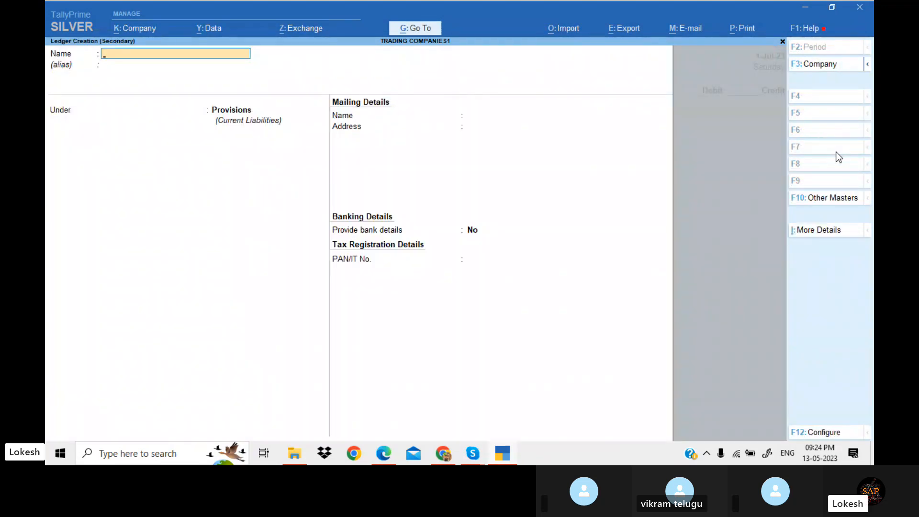
{"action": "type", "text": "Electricity Exp"}
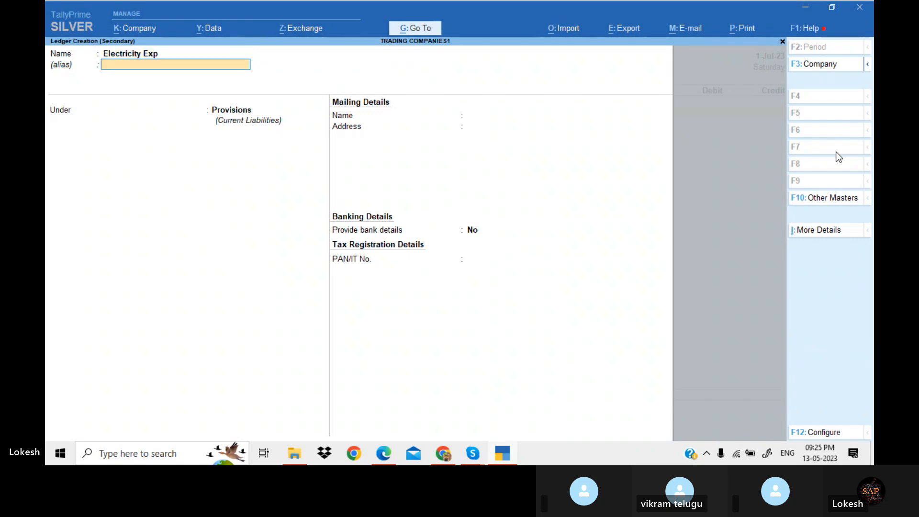
{"action": "key", "text": "Return"}
{"action": "type", "text": "ind"}
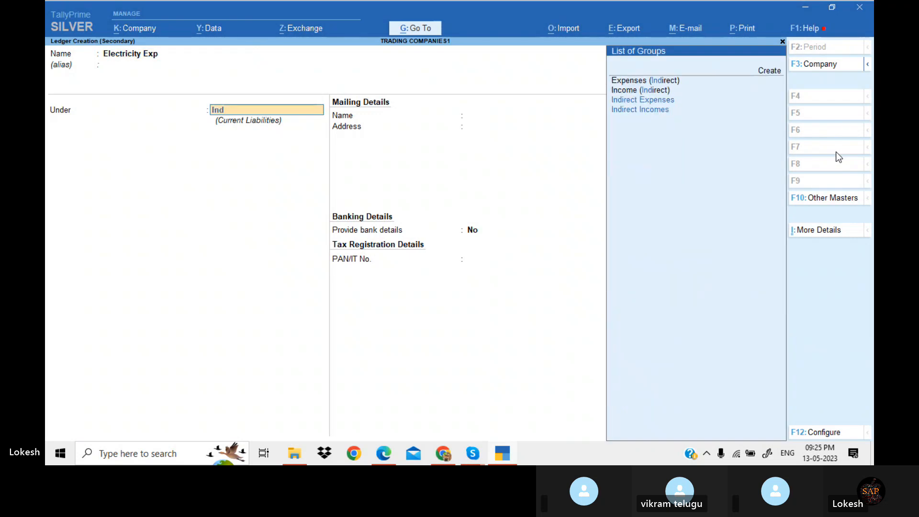
{"action": "key", "text": "Return"}
{"action": "key", "text": "Return"}
{"action": "key", "text": "Return"}
{"action": "key", "text": "Return"}
{"action": "key", "text": "Return"}
{"action": "key", "text": "ctrl+a"}
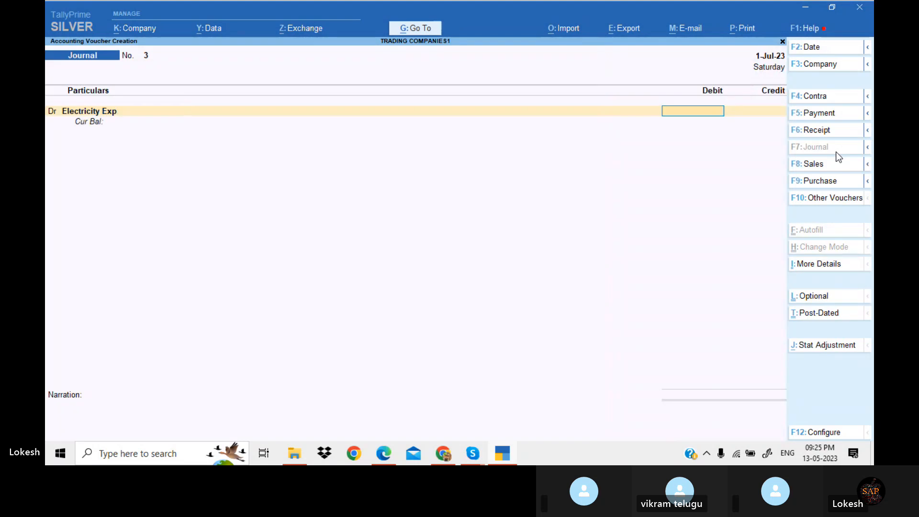
{"action": "key", "text": "alt+Tab"}
{"action": "key", "text": "alt+Tab"}
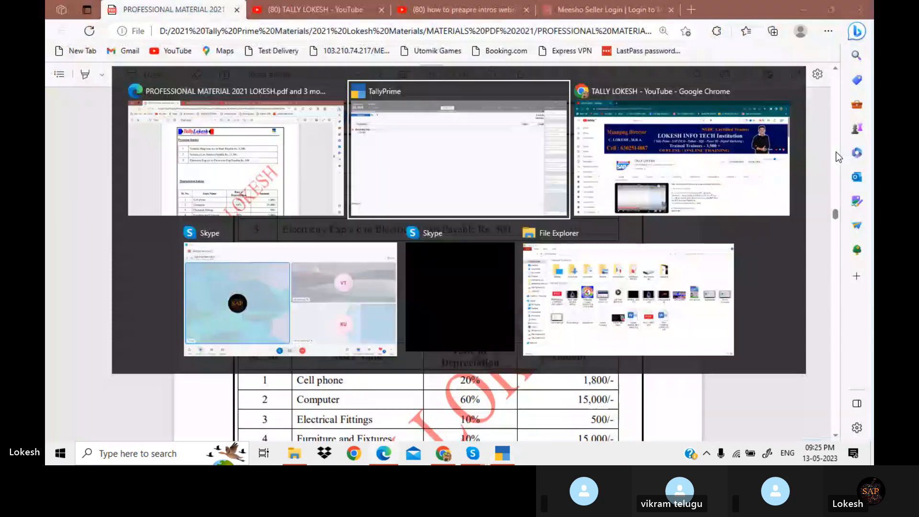
{"action": "type", "text": "500"}
{"action": "key", "text": "Return"}
Create an Electricity Exp Payable ledger under Provisions, credit it 500, and save the journal
{"action": "key", "text": "alt+c"}
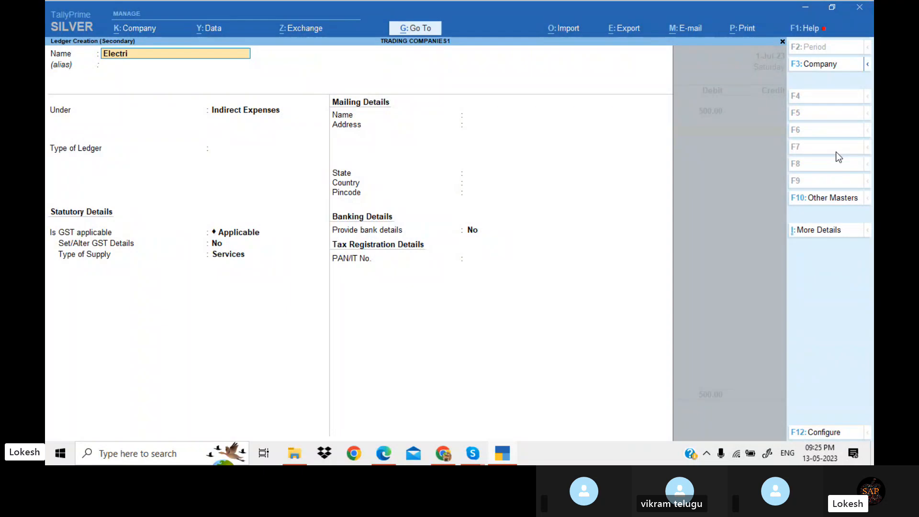
{"action": "type", "text": "Electricity Exp Pay"}
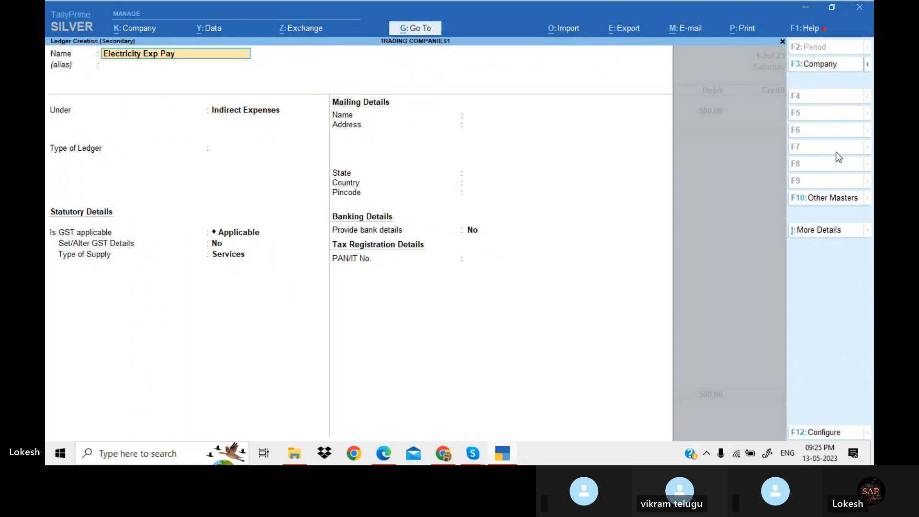
{"action": "key", "text": "Return"}
{"action": "key", "text": "Return"}
{"action": "type", "text": "Pr"}
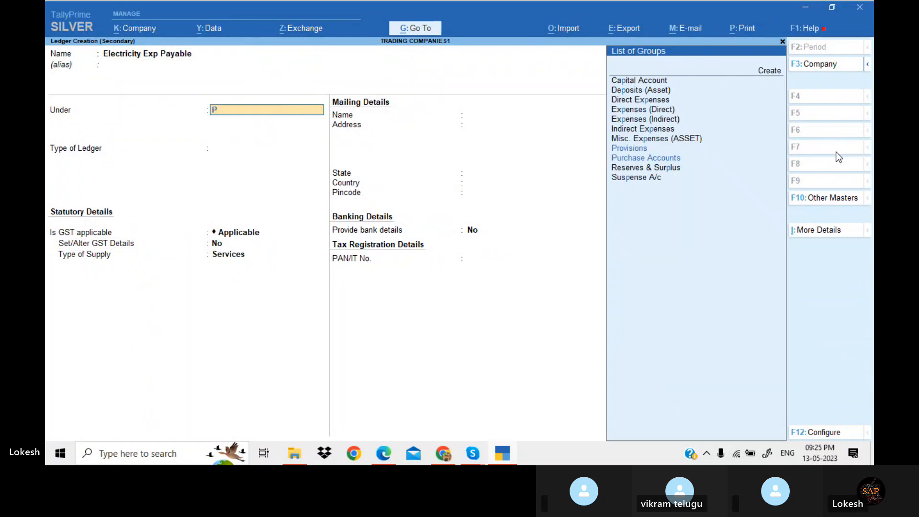
{"action": "key", "text": "Return"}
{"action": "key", "text": "ctrl+a"}
{"action": "key", "text": "Return"}
{"action": "key", "text": "Return"}
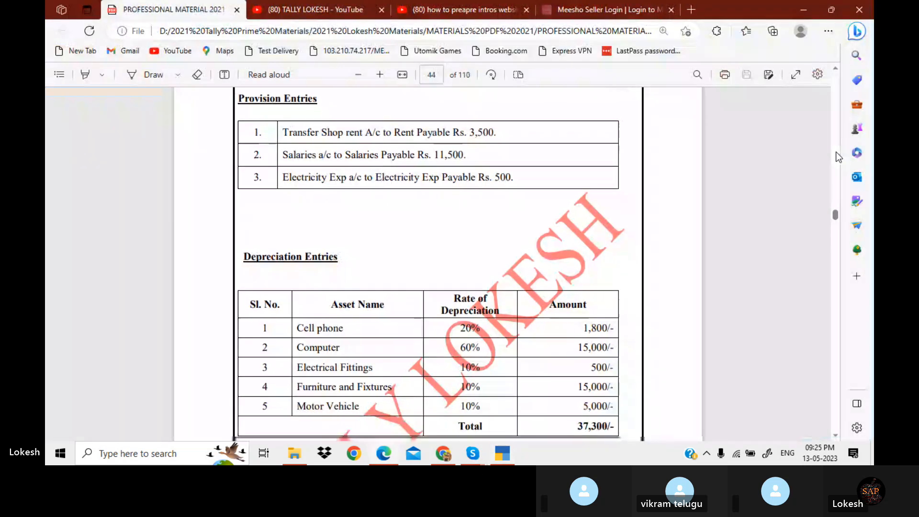
{"action": "key", "text": "Return"}
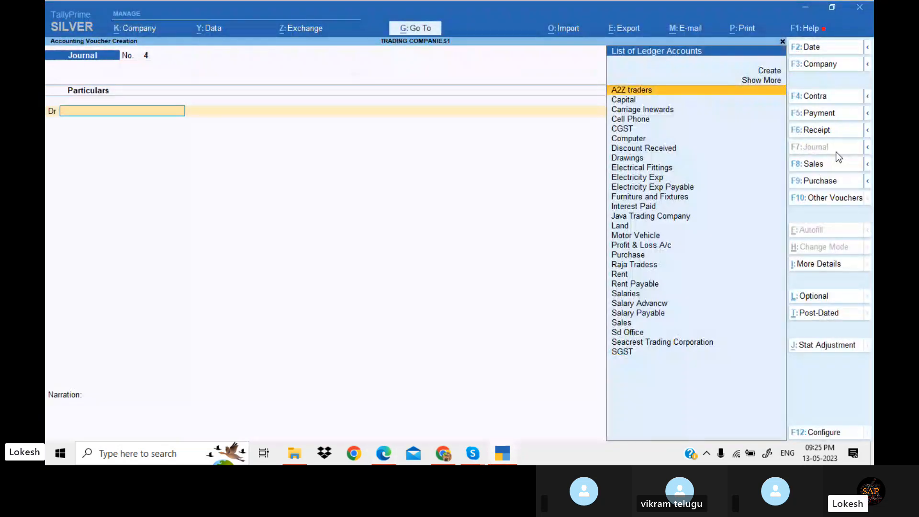
Create a Depreciation ledger under Indirect Expenses and debit it 37,300 in a new journal
{"action": "key", "text": "alt+c"}
{"action": "type", "text": "Depreciato"}
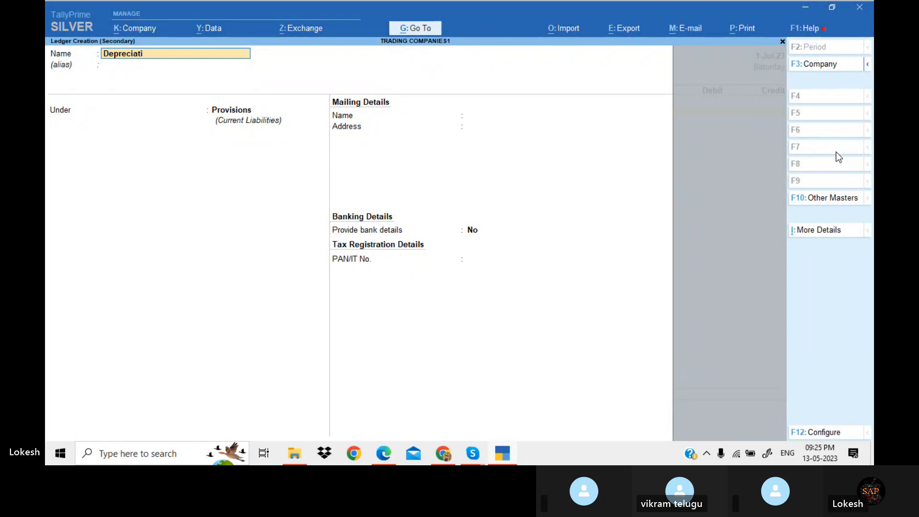
{"action": "key", "text": "Return"}
{"action": "type", "text": "Ind"}
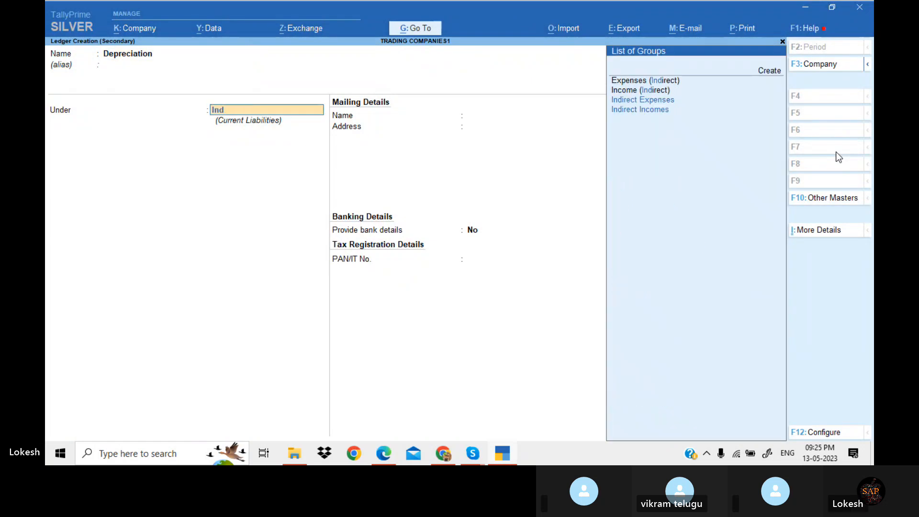
{"action": "key", "text": "Return"}
{"action": "key", "text": "Return"}
{"action": "key", "text": "Return"}
{"action": "key", "text": "Return"}
{"action": "key", "text": "Return"}
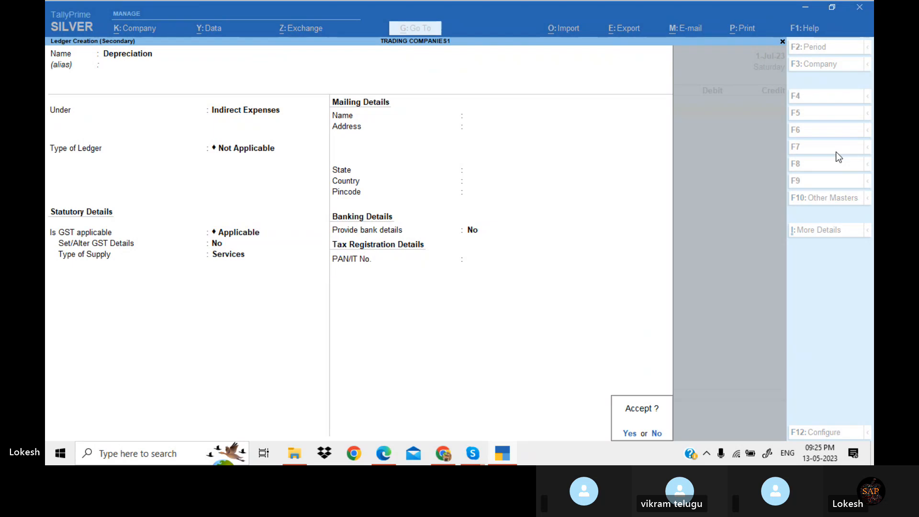
{"action": "key", "text": "Return"}
{"action": "key", "text": "alt+Tab"}
{"action": "key", "text": "alt+Tab"}
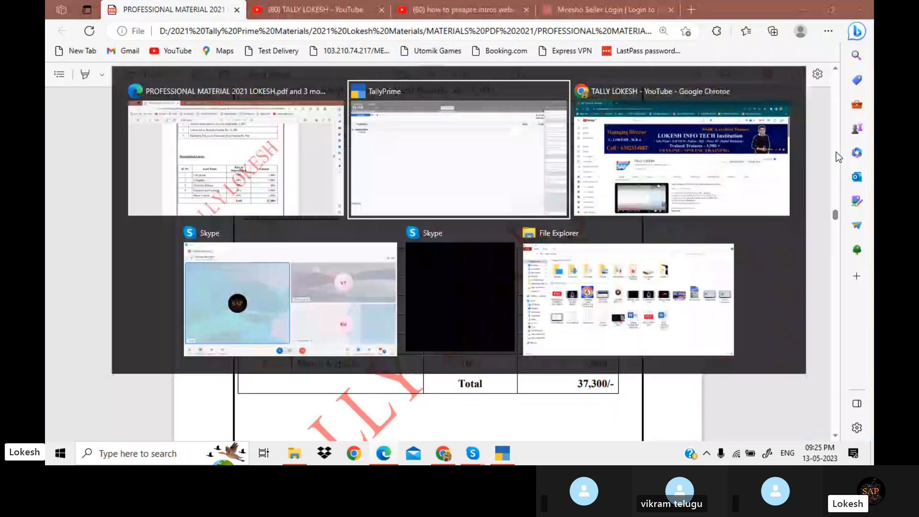
{"action": "type", "text": "37300"}
{"action": "key", "text": "Return"}
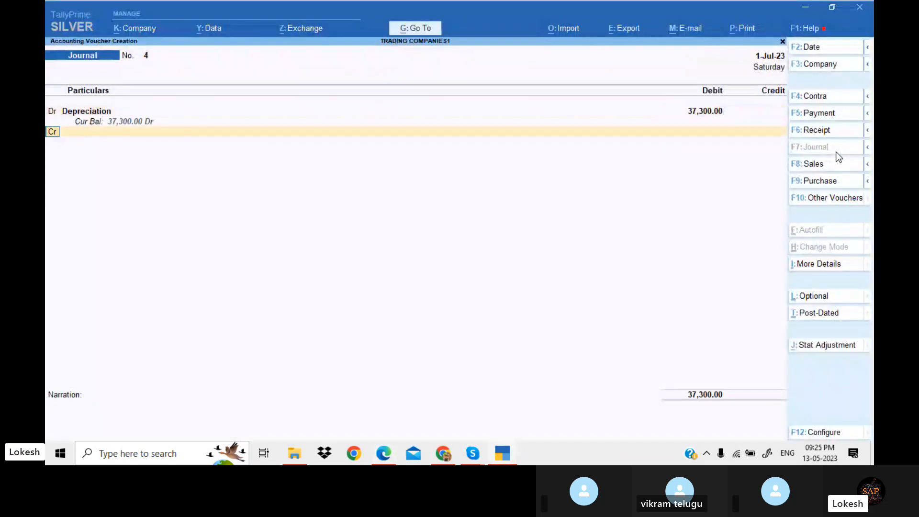
Credit the Cell Phone ledger with 1,800 in the depreciation journal
{"action": "key", "text": "Return"}
{"action": "key", "text": "alt+Tab"}
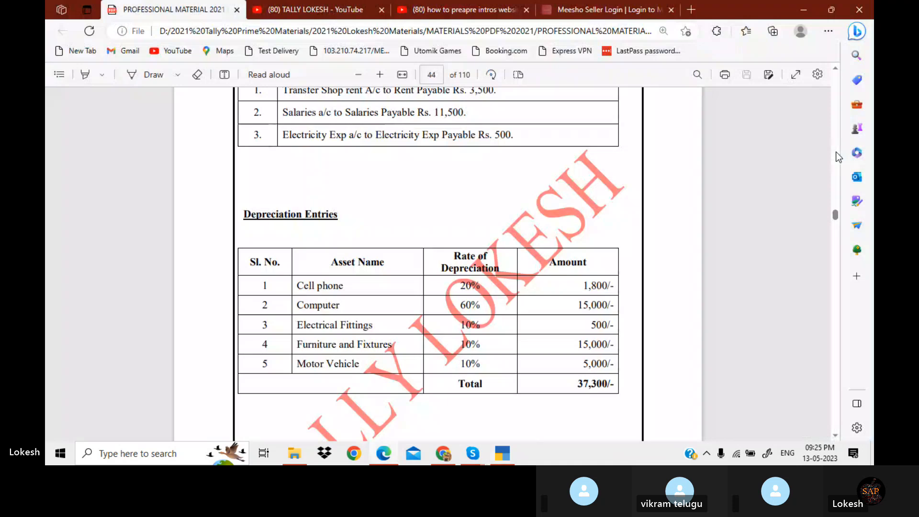
{"action": "key", "text": "alt+Tab"}
{"action": "type", "text": "Ce"}
{"action": "key", "text": "Return"}
{"action": "key", "text": "alt+Tab"}
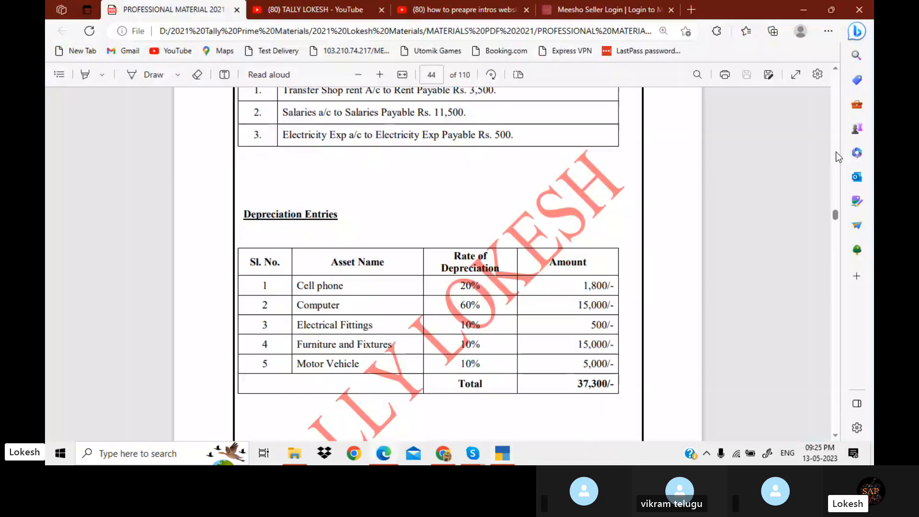
{"action": "key", "text": "alt+Tab"}
{"action": "type", "text": "1800"}
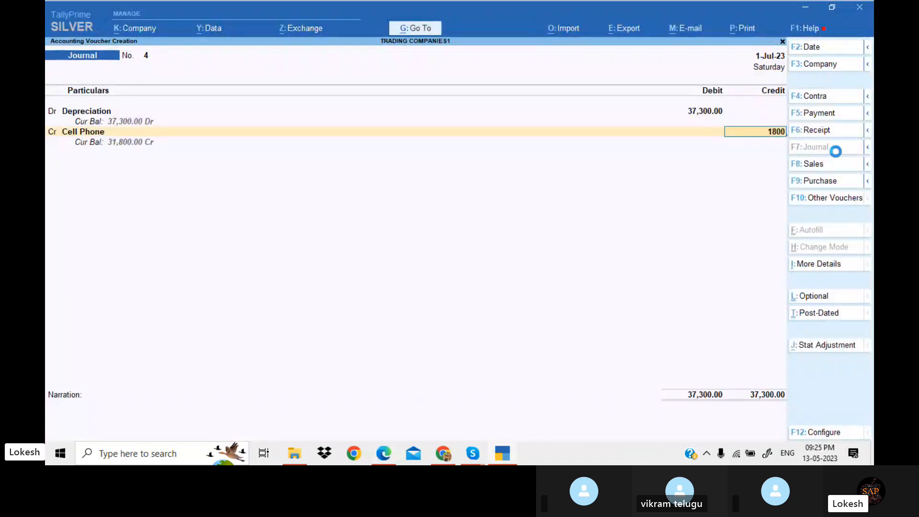
{"action": "key", "text": "Return"}
Credit the Computer ledger with 15,000 in the depreciation journal
{"action": "key", "text": "alt+Tab"}
{"action": "key", "text": "alt+Tab"}
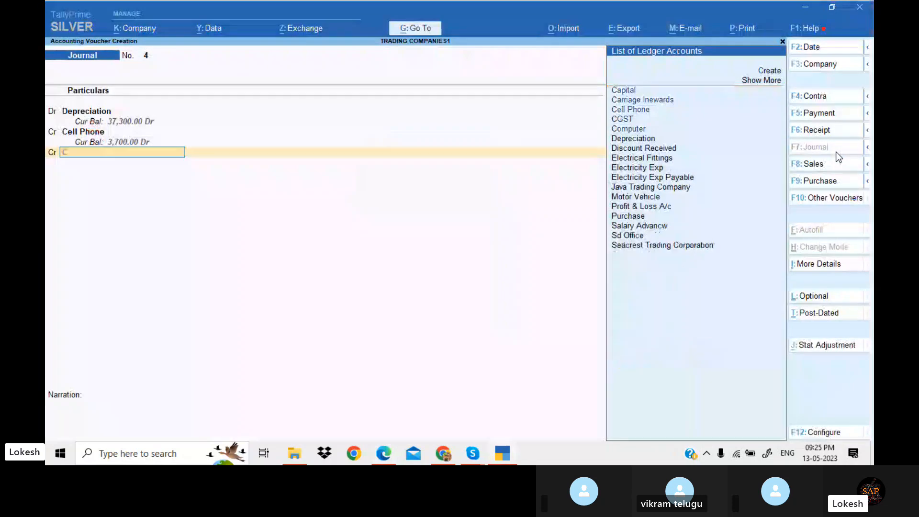
{"action": "type", "text": "Com"}
{"action": "key", "text": "Return"}
{"action": "key", "text": "alt+Tab"}
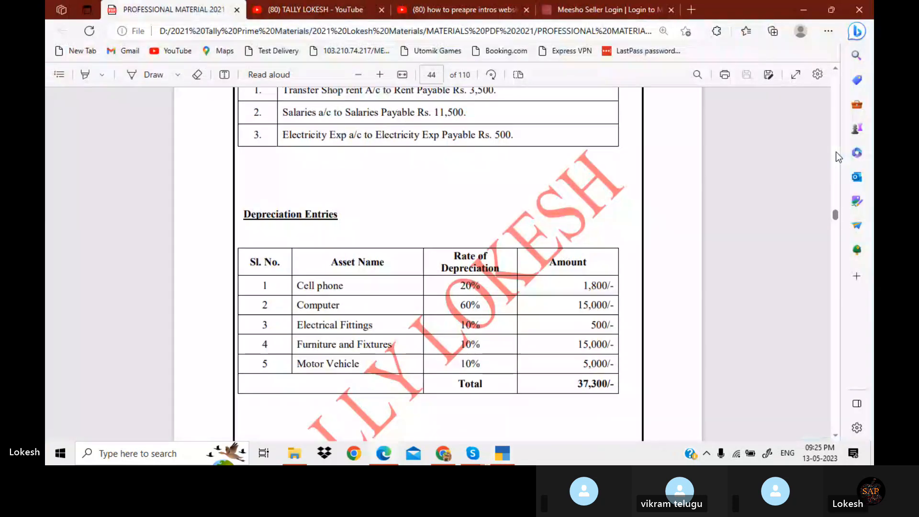
{"action": "key", "text": "alt+Tab"}
{"action": "type", "text": "15000"}
{"action": "key", "text": "Return"}
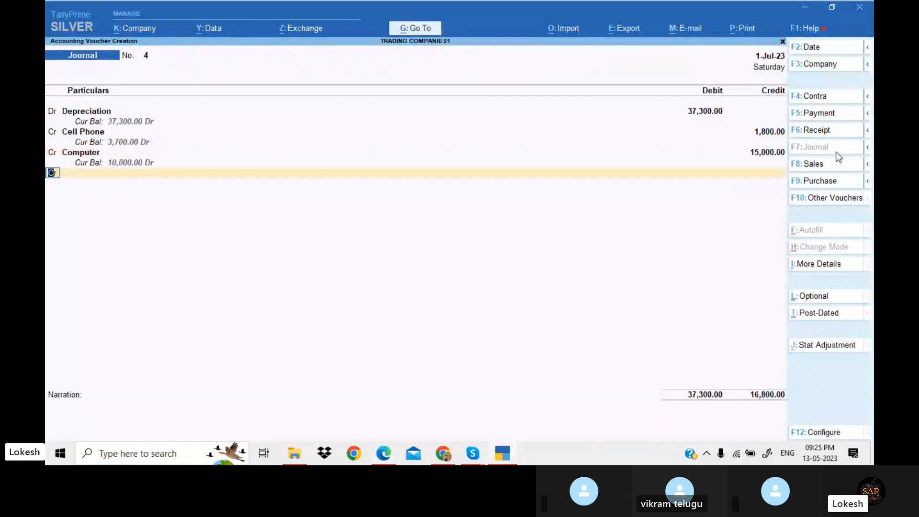
Credit the Electrical Fittings ledger with 500 in the depreciation journal
{"action": "key", "text": "alt+Tab"}
{"action": "key", "text": "alt+Tab"}
{"action": "type", "text": "El"}
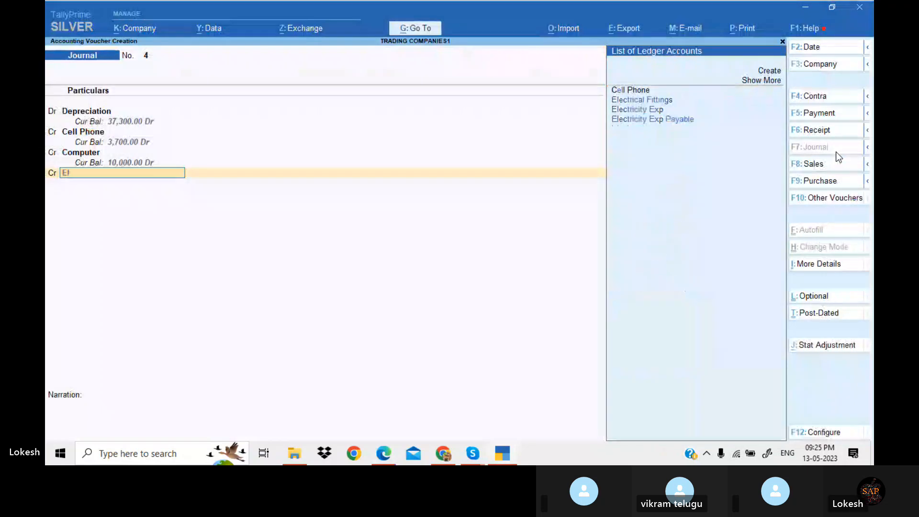
{"action": "key", "text": "Return"}
{"action": "key", "text": "alt+Tab"}
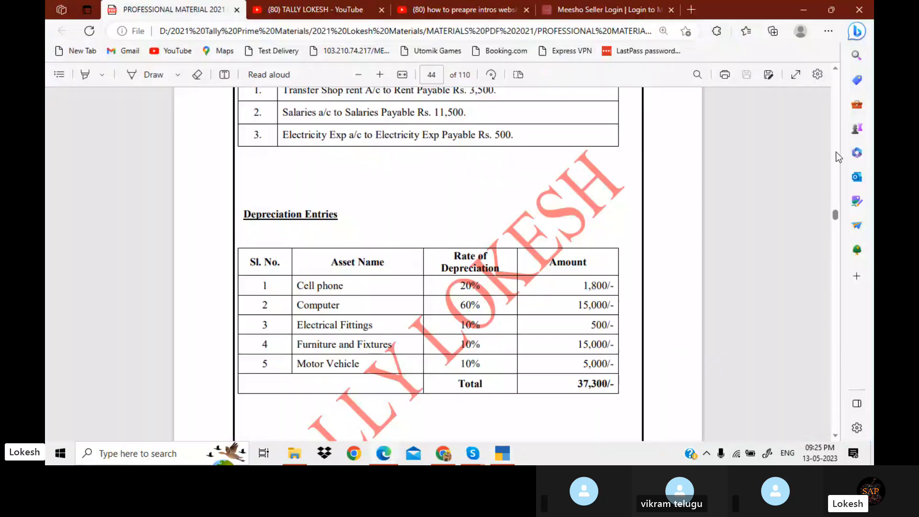
Credit the Furniture and Fixtures ledger with 15,000 in the depreciation journal
{"action": "key", "text": "alt+Tab"}
{"action": "type", "text": "500"}
{"action": "key", "text": "Return"}
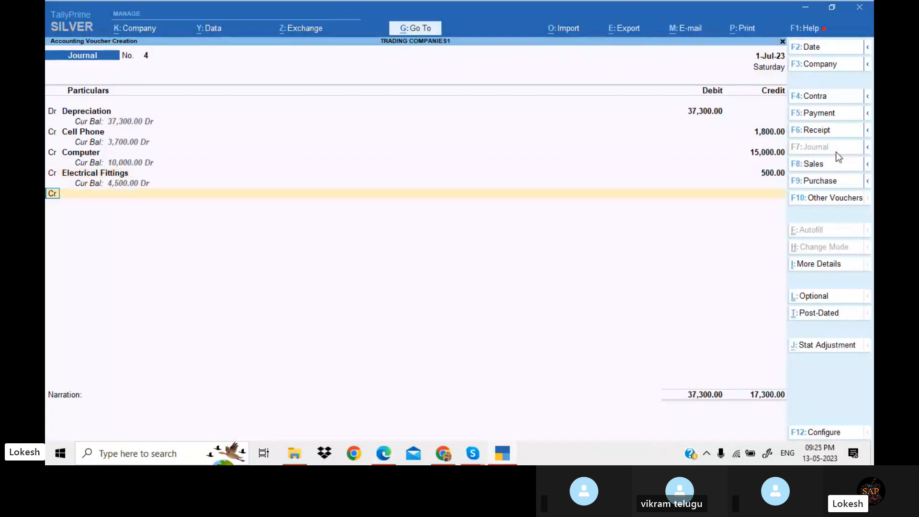
{"action": "key", "text": "alt+Tab"}
{"action": "key", "text": "alt+Tab"}
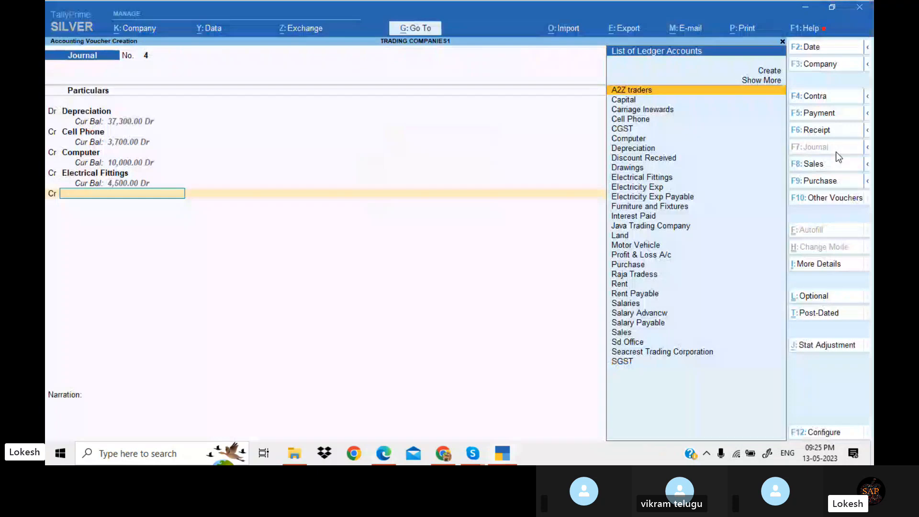
{"action": "type", "text": "f"}
{"action": "key", "text": "Return"}
Credit the Motor Vehicle ledger with 5,000 and save the depreciation journal
{"action": "key", "text": "alt+Tab"}
{"action": "key", "text": "alt+Tab"}
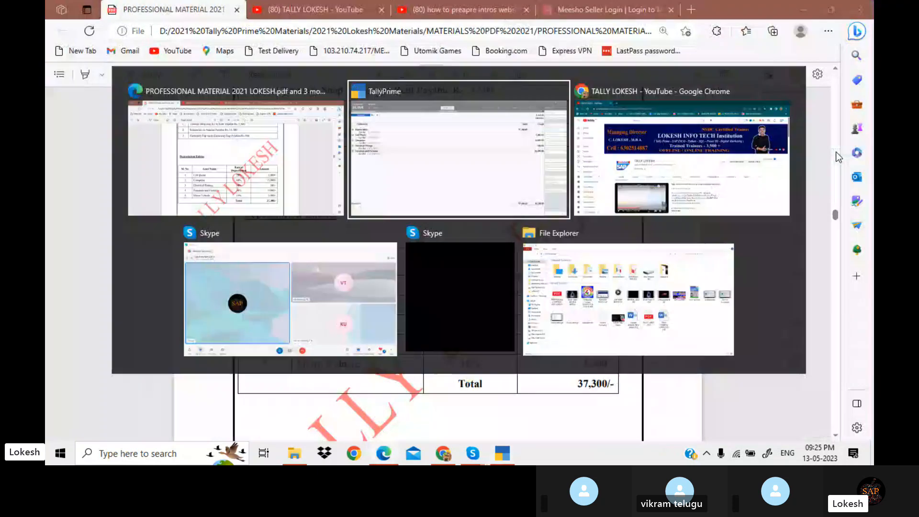
{"action": "type", "text": "15000"}
{"action": "key", "text": "Return"}
{"action": "key", "text": "alt+Tab"}
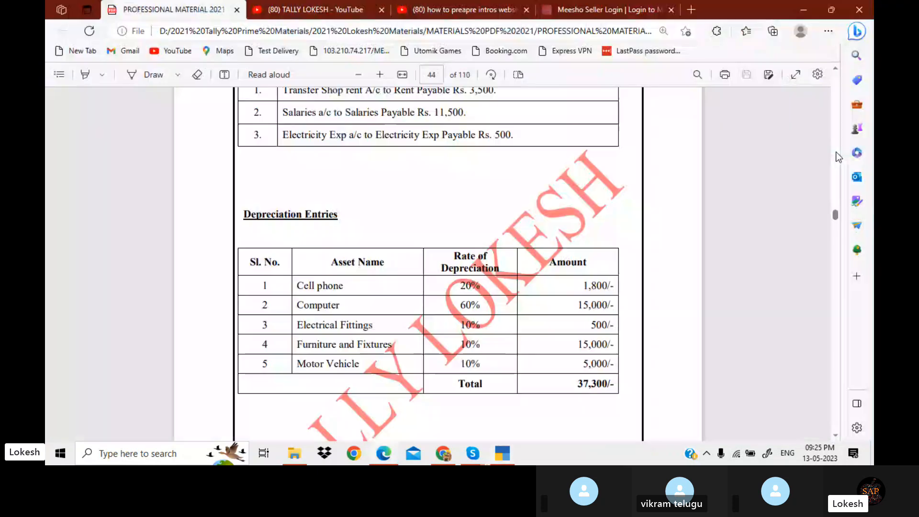
{"action": "key", "text": "alt+Tab"}
{"action": "type", "text": "mo"}
{"action": "key", "text": "Return"}
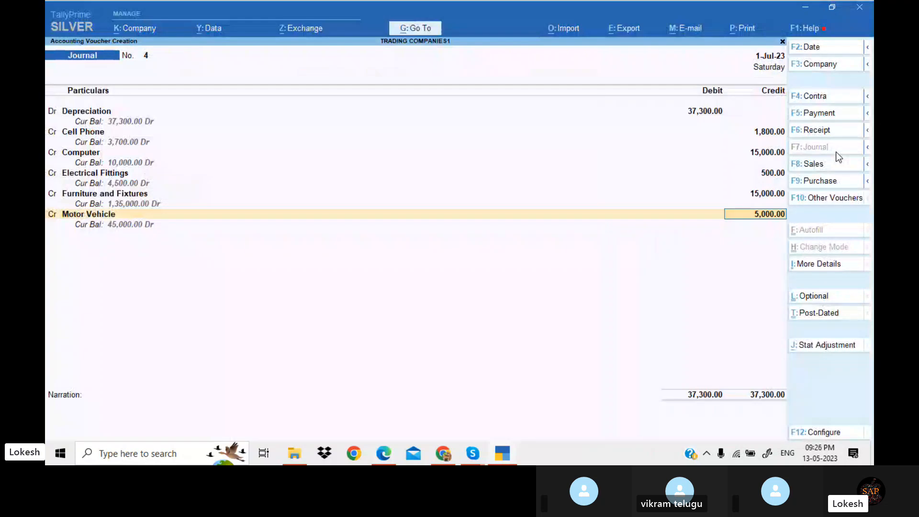
{"action": "key", "text": "Return"}
{"action": "key", "text": "Return"}
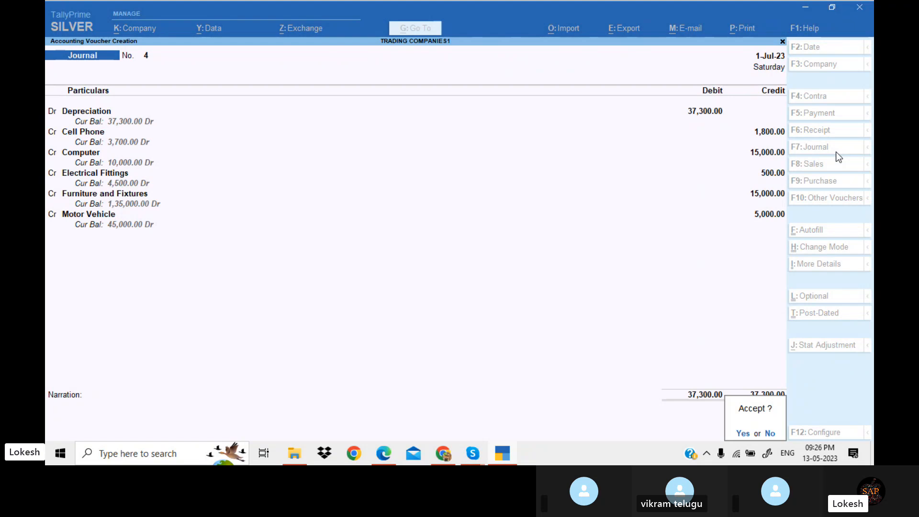
{"action": "key", "text": "Return"}
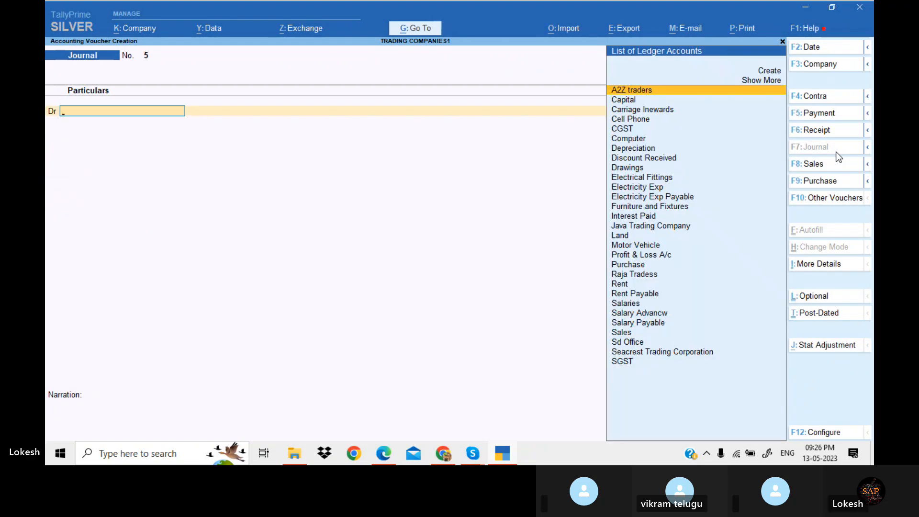
Create an Insurance Exp ledger under Indirect Expenses and debit it 1,800 in a new journal
{"action": "key", "text": "alt+Tab"}
{"action": "scroll", "coordinate": [835, 151], "scroll_direction": "down", "scroll_amount": 7}
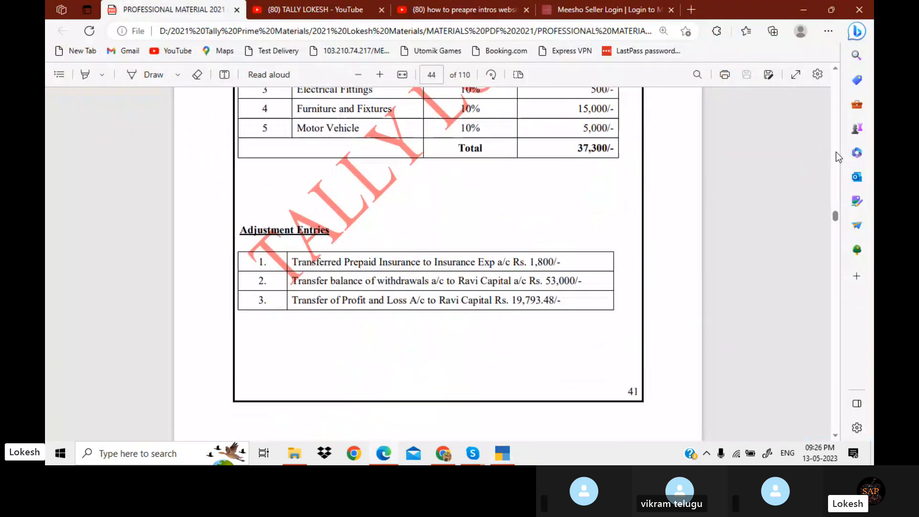
{"action": "scroll", "coordinate": [835, 151], "scroll_direction": "down", "scroll_amount": 1}
{"action": "key", "text": "alt+Tab"}
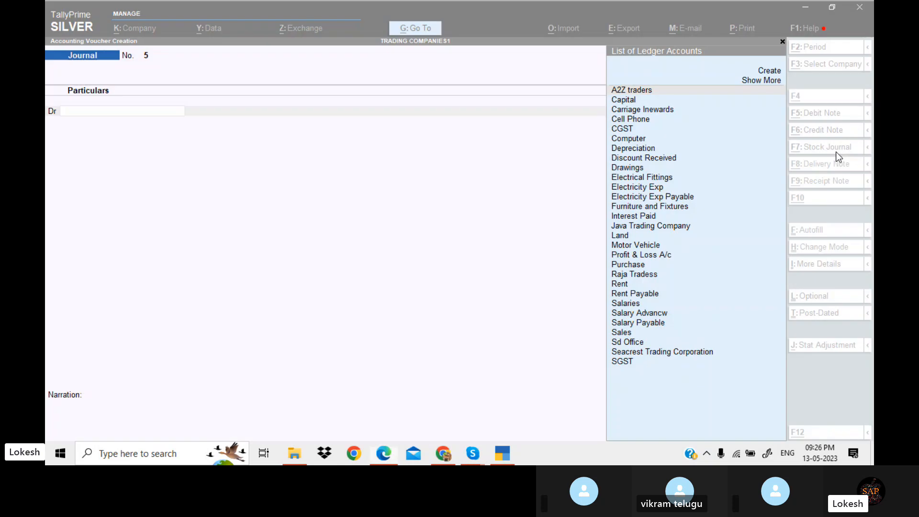
{"action": "key", "text": "alt+c"}
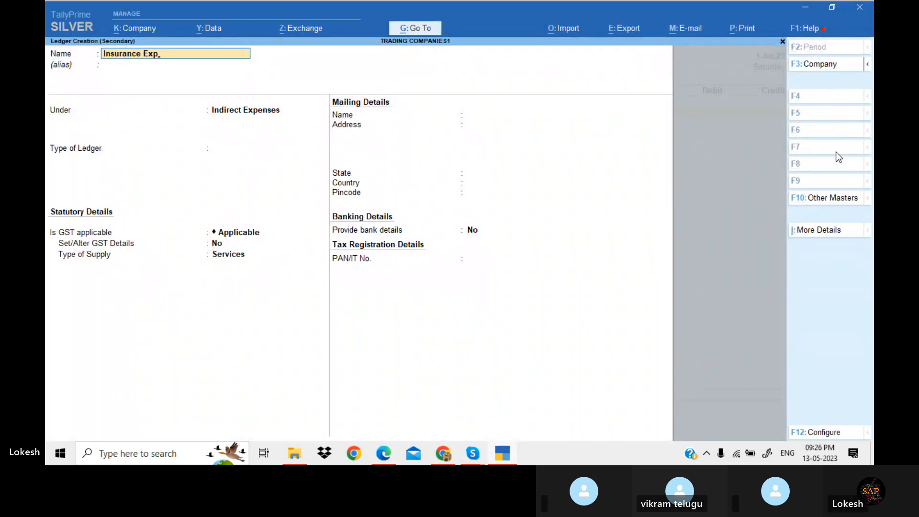
{"action": "key", "text": "Return"}
{"action": "type", "text": "Ind"}
{"action": "key", "text": "Down"}
{"action": "key", "text": "Down"}
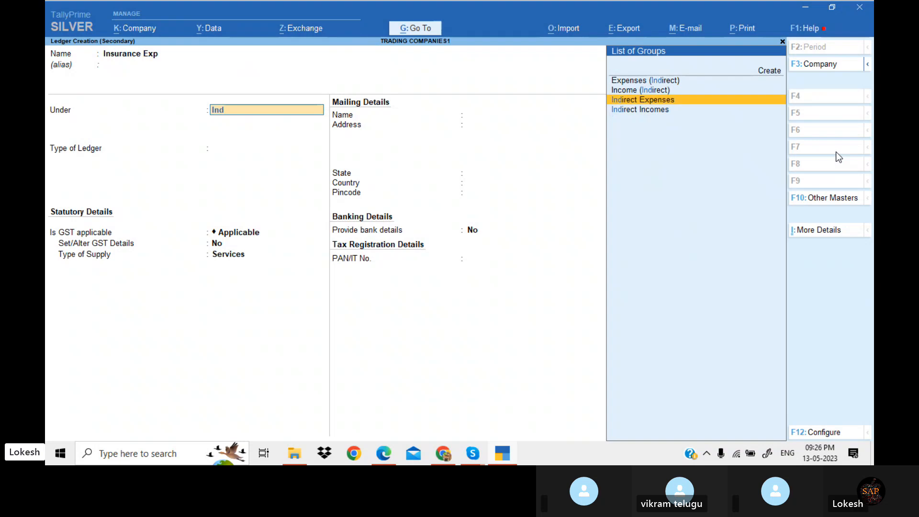
{"action": "key", "text": "Return"}
{"action": "key", "text": "Return"}
{"action": "key", "text": "Return"}
{"action": "key", "text": "ctrl+a"}
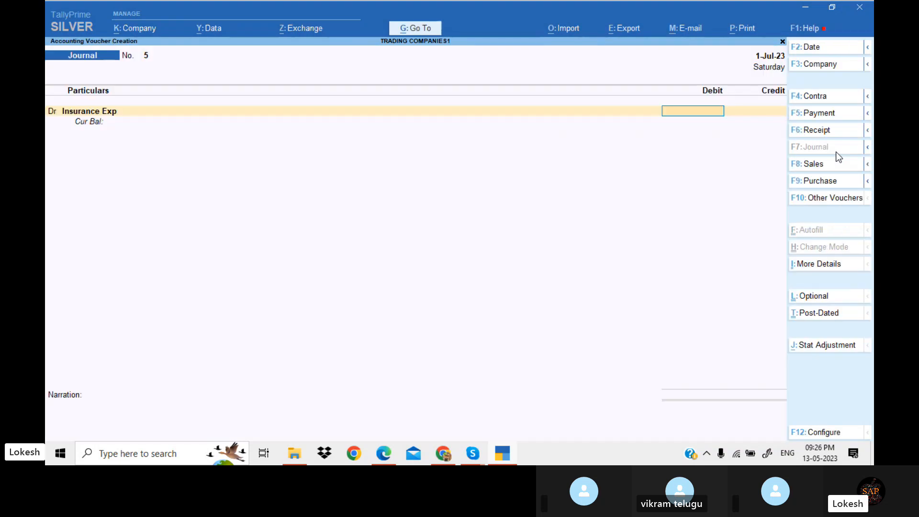
{"action": "key", "text": "alt+Tab"}
{"action": "key", "text": "alt+Tab"}
{"action": "type", "text": "1,800"}
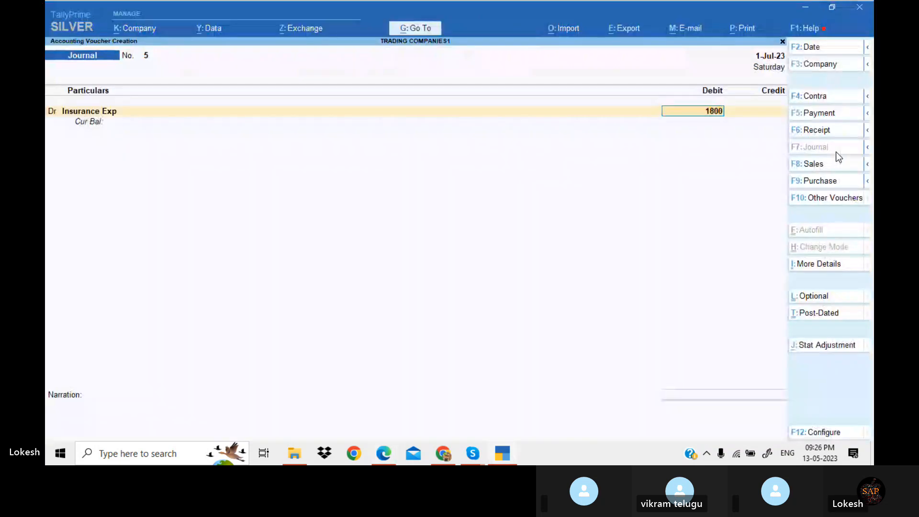
{"action": "key", "text": "Return"}
Create a Prepaid Insurance ledger under Current Assets, credit it 1,800, and save the journal
{"action": "type", "text": "Pe"}
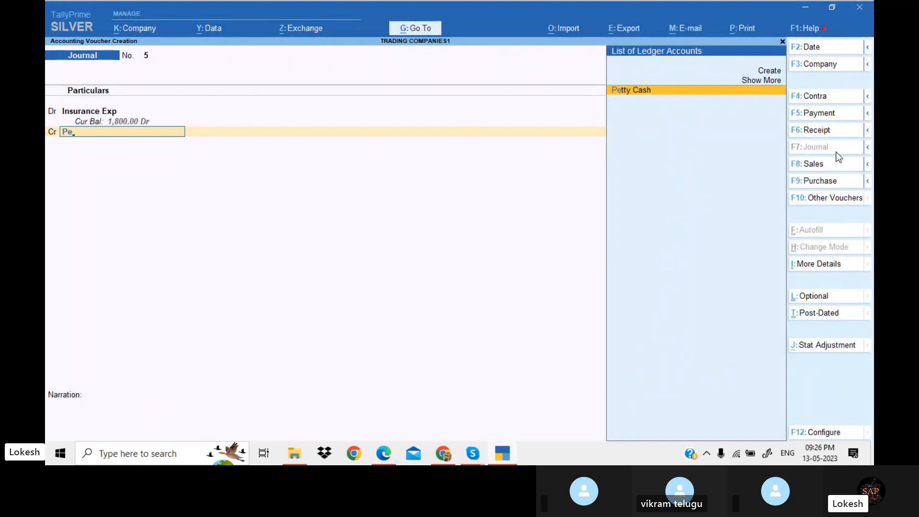
{"action": "key", "text": "alt"}
{"action": "key", "text": "alt"}
{"action": "key", "text": "alt+c"}
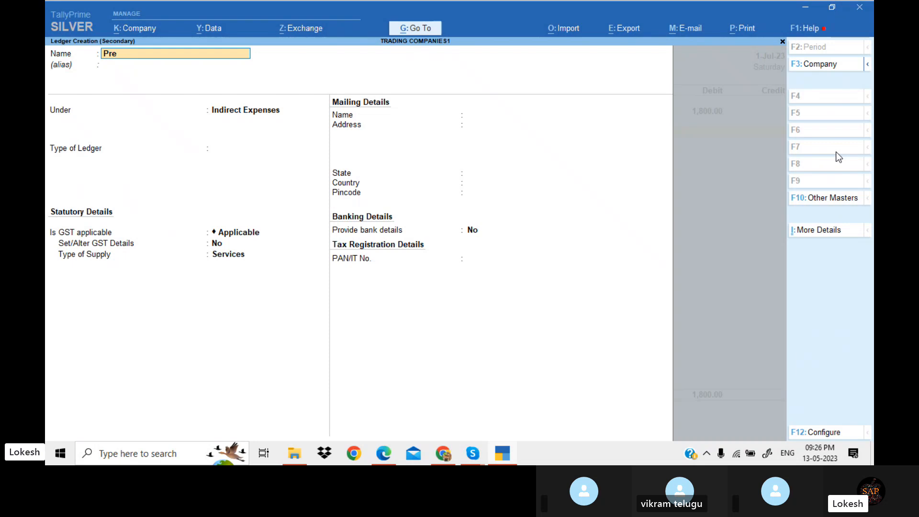
{"action": "type", "text": "Prepaid insurance"}
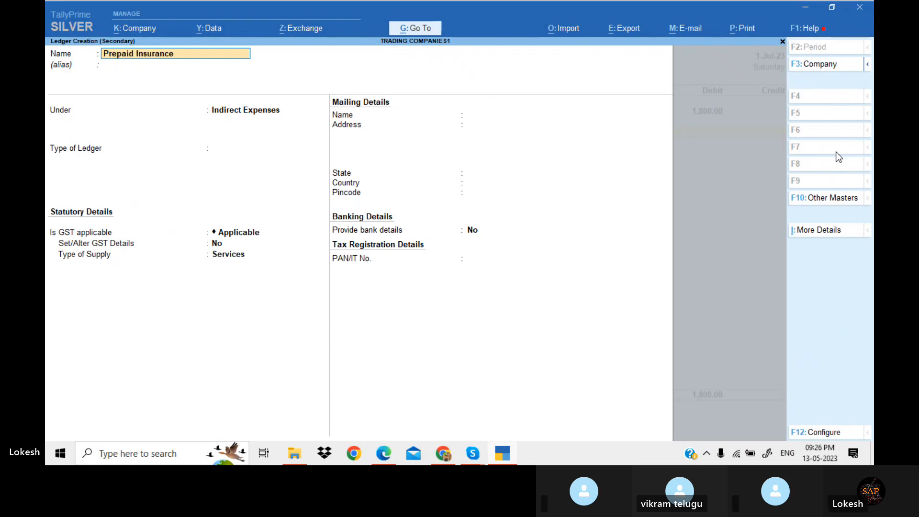
{"action": "key", "text": "Return"}
{"action": "type", "text": "Cur"}
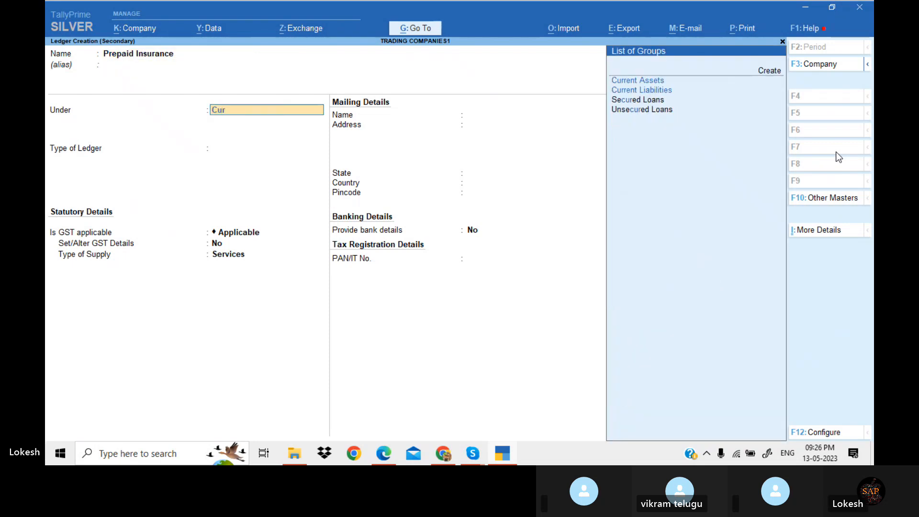
{"action": "key", "text": "Return"}
{"action": "key", "text": "Return"}
{"action": "key", "text": "Return"}
{"action": "key", "text": "Return"}
{"action": "key", "text": "Return"}
{"action": "key", "text": "Return"}
{"action": "key", "text": "Return"}
{"action": "key", "text": "Return"}
{"action": "key", "text": "Return"}
{"action": "key", "text": "Return"}
{"action": "key", "text": "Return"}
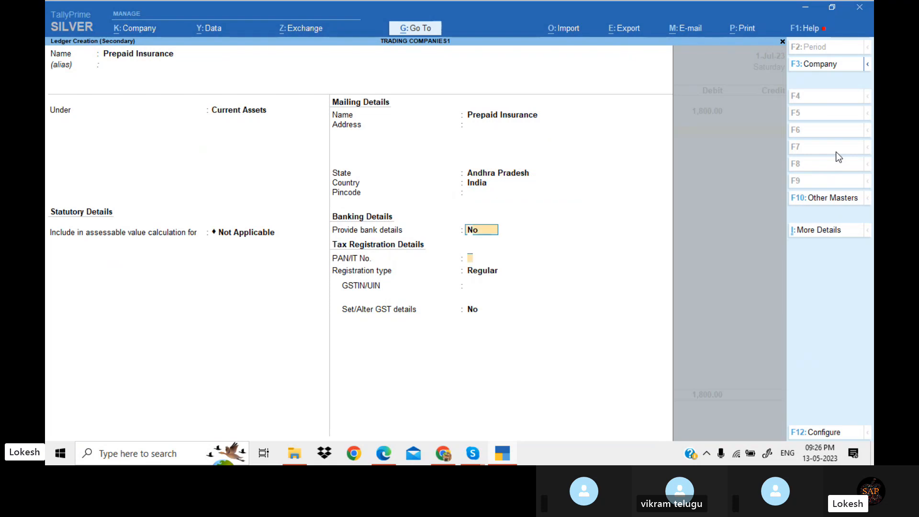
{"action": "key", "text": "Return"}
{"action": "key", "text": "Return"}
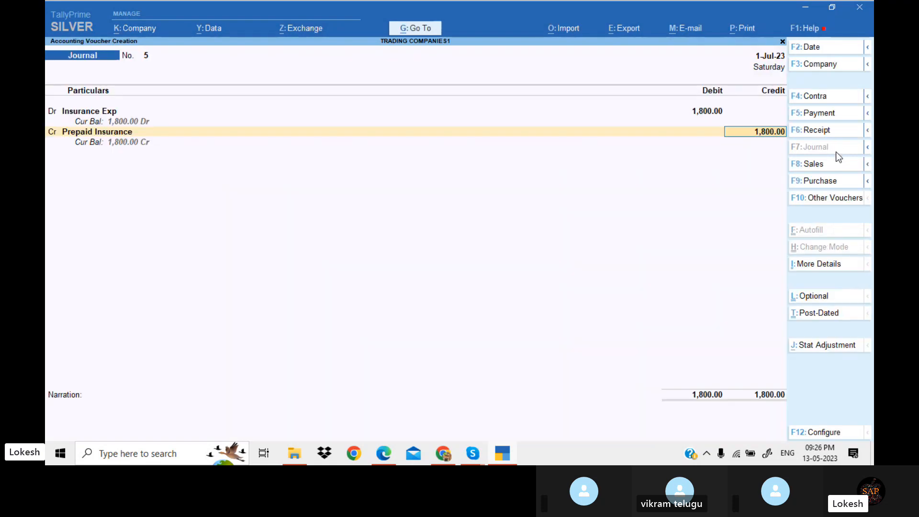
{"action": "key", "text": "Return"}
Record a journal debiting Drawings 53,000 and crediting Capital, then save it
{"action": "key", "text": "Return"}
{"action": "key", "text": "Return"}
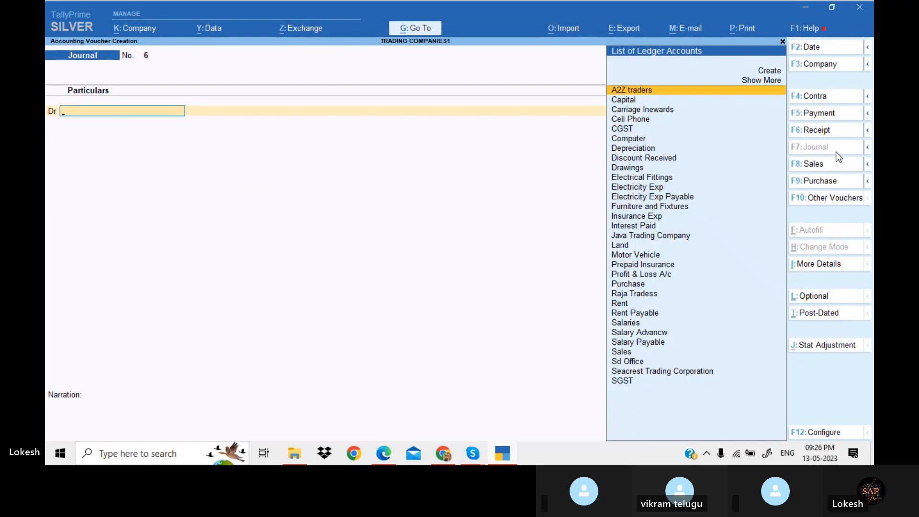
{"action": "type", "text": "Dr"}
{"action": "key", "text": "Return"}
{"action": "key", "text": "alt+Tab"}
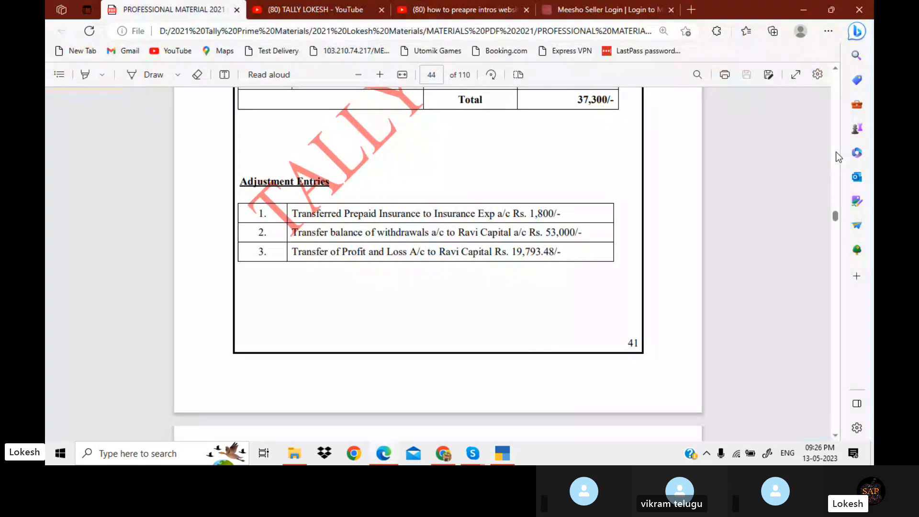
{"action": "key", "text": "alt+Tab"}
{"action": "type", "text": "53000"}
{"action": "key", "text": "Return"}
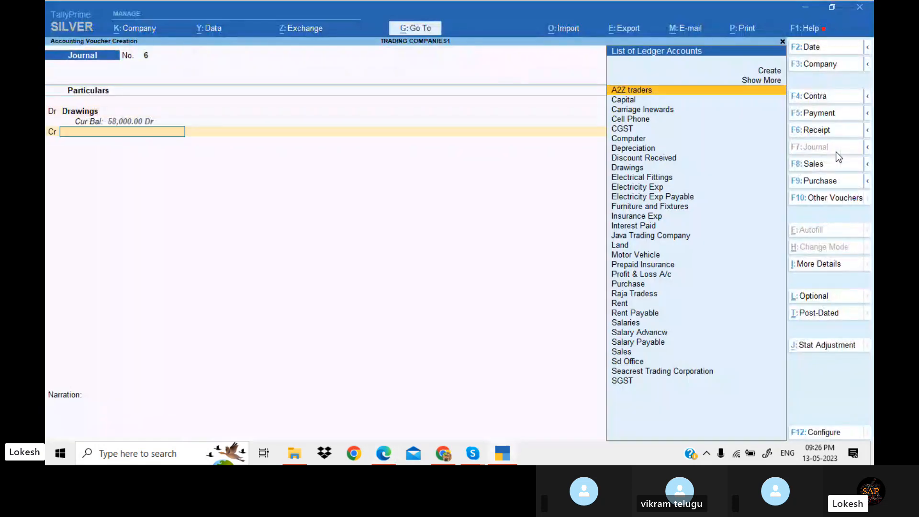
{"action": "key", "text": "Down"}
{"action": "key", "text": "Down"}
{"action": "key", "text": "Up"}
{"action": "key", "text": "Return"}
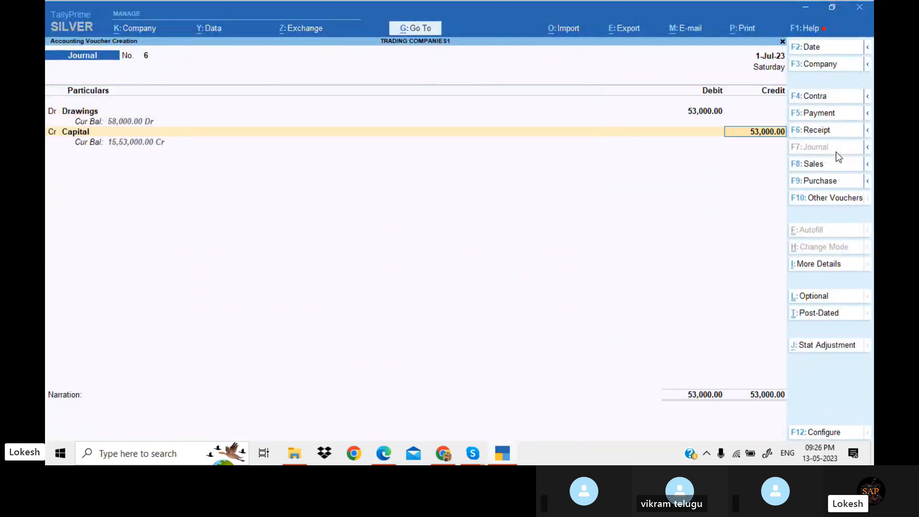
{"action": "key", "text": "Return"}
Record a journal debiting Profit & Loss A/c 46,047 and crediting Capital, save it, and leave voucher entry
{"action": "key", "text": "Return"}
{"action": "key", "text": "Return"}
{"action": "type", "text": "Pr"}
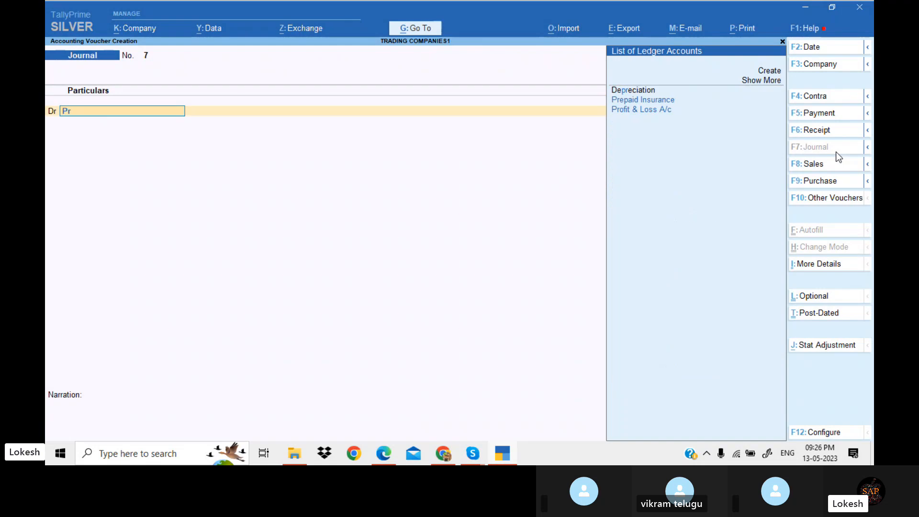
{"action": "key", "text": "Down"}
{"action": "key", "text": "Return"}
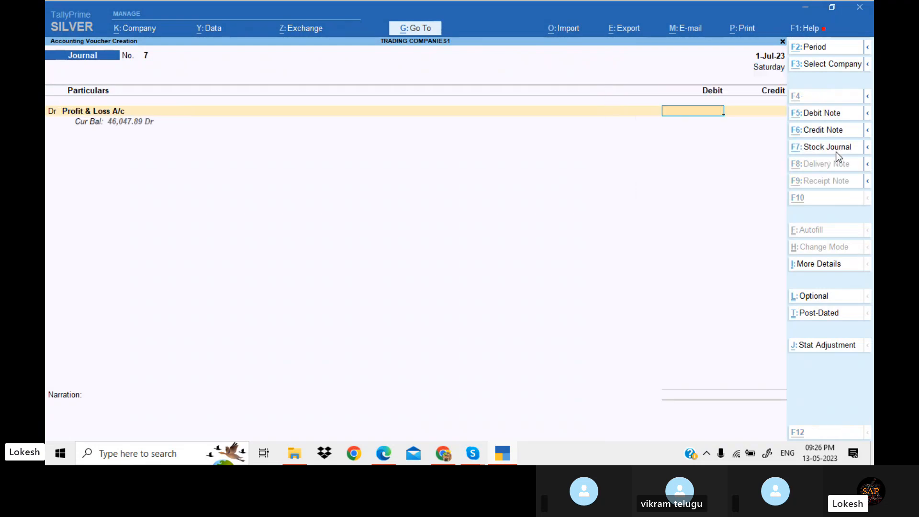
{"action": "key", "text": "alt+Tab"}
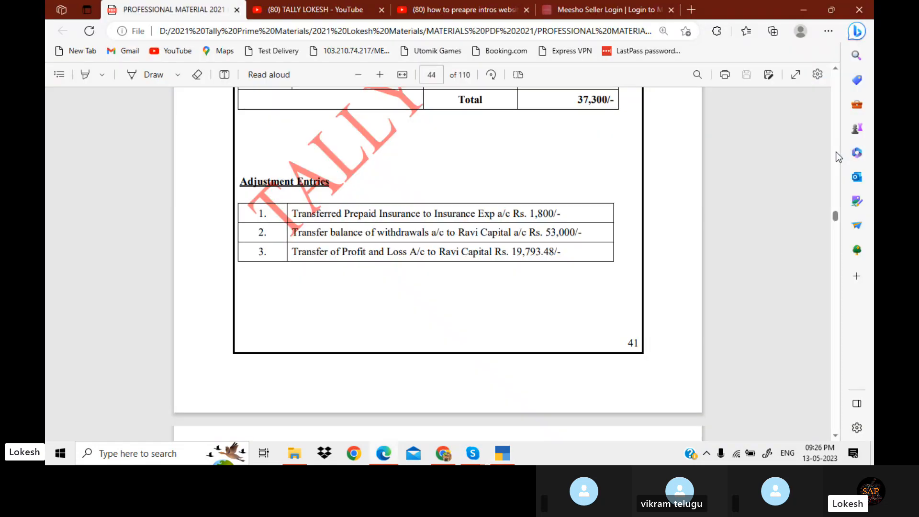
{"action": "key", "text": "alt+Tab"}
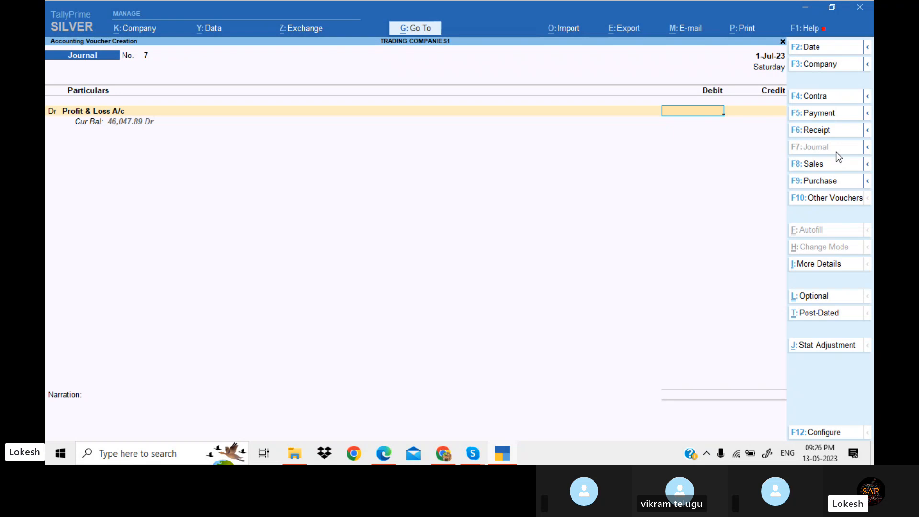
{"action": "type", "text": "46047"}
{"action": "key", "text": "Return"}
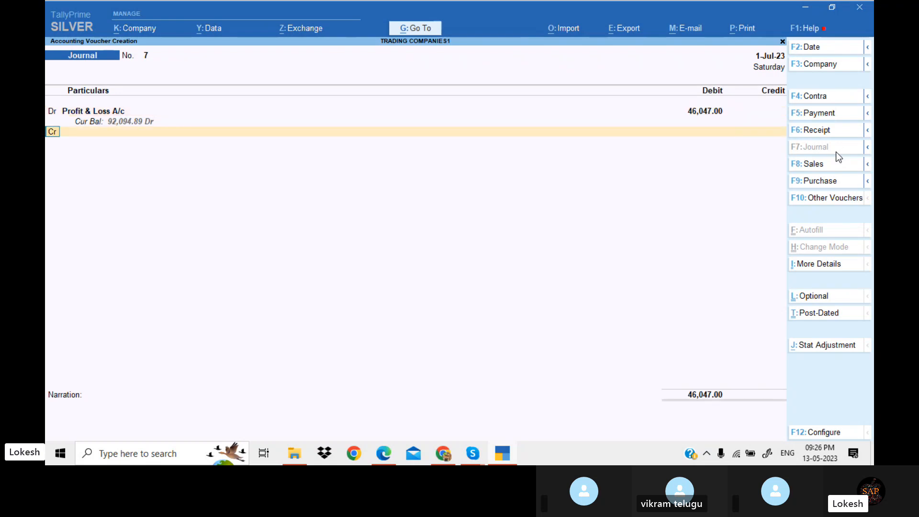
{"action": "type", "text": "ca"}
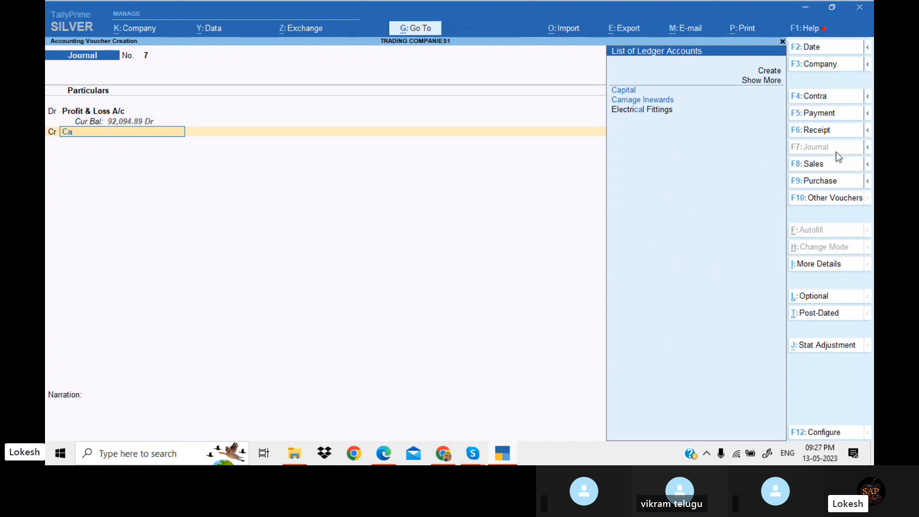
{"action": "key", "text": "Return"}
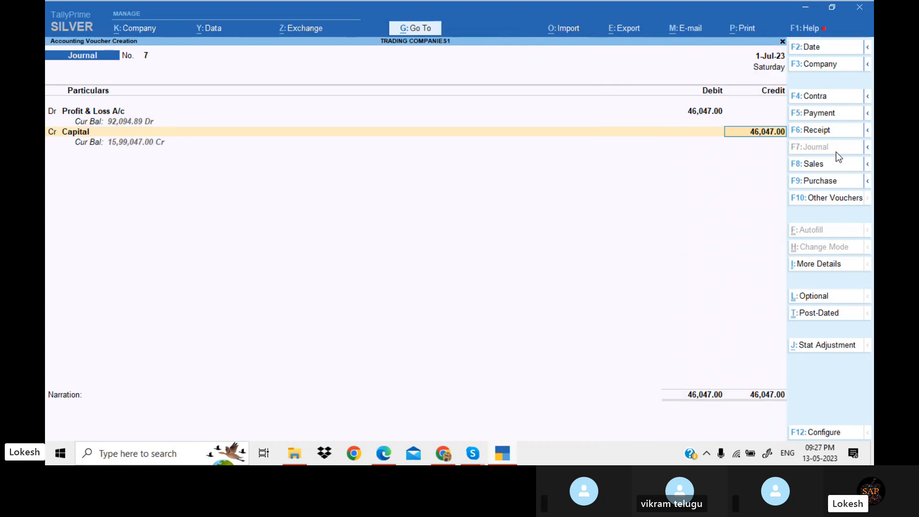
{"action": "key", "text": "Return"}
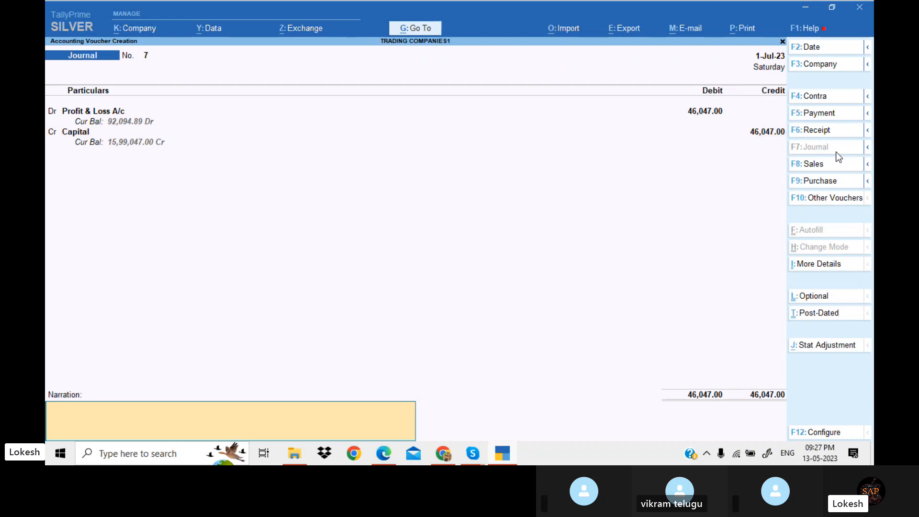
{"action": "key", "text": "Return"}
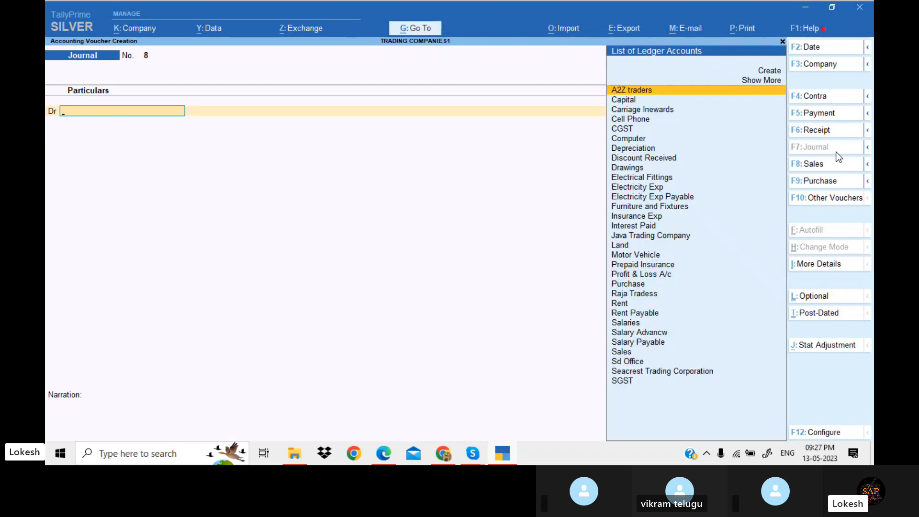
{"action": "key", "text": "Escape"}
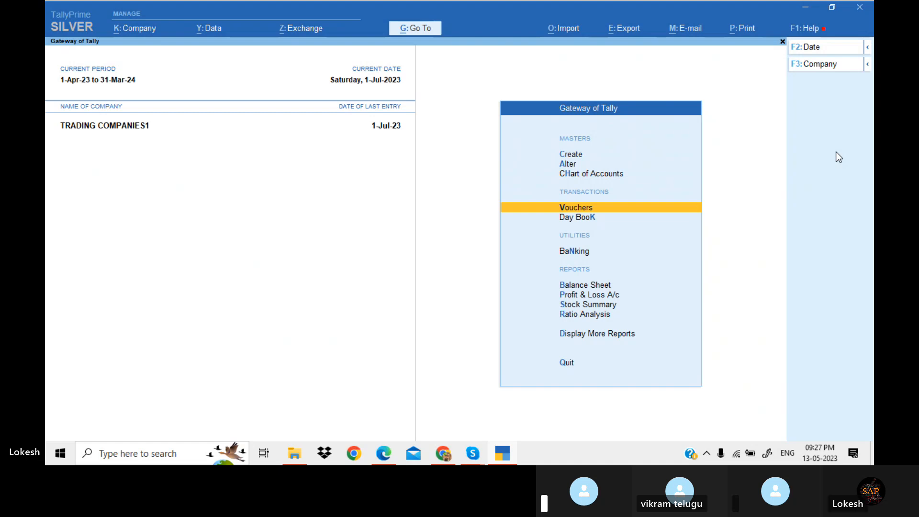
Switch to the exercise PDF and review the depreciation and adjustment entries tables
{"action": "key", "text": "alt+Tab"}
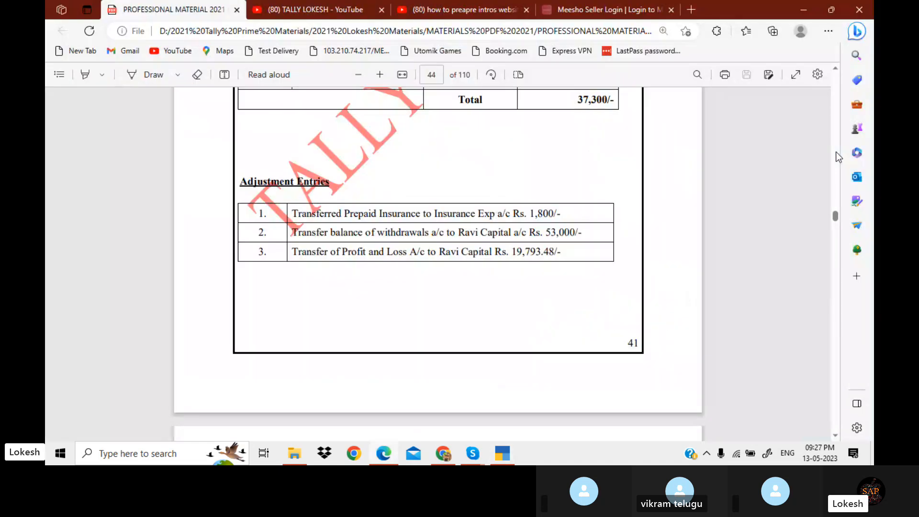
{"action": "scroll", "coordinate": [836, 152], "scroll_direction": "up", "scroll_amount": 6}
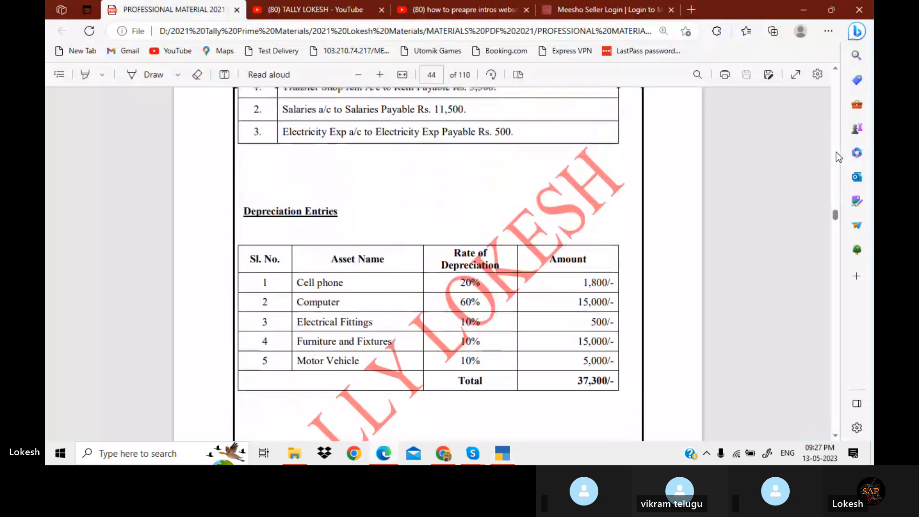
{"action": "scroll", "coordinate": [835, 151], "scroll_direction": "up", "scroll_amount": 20}
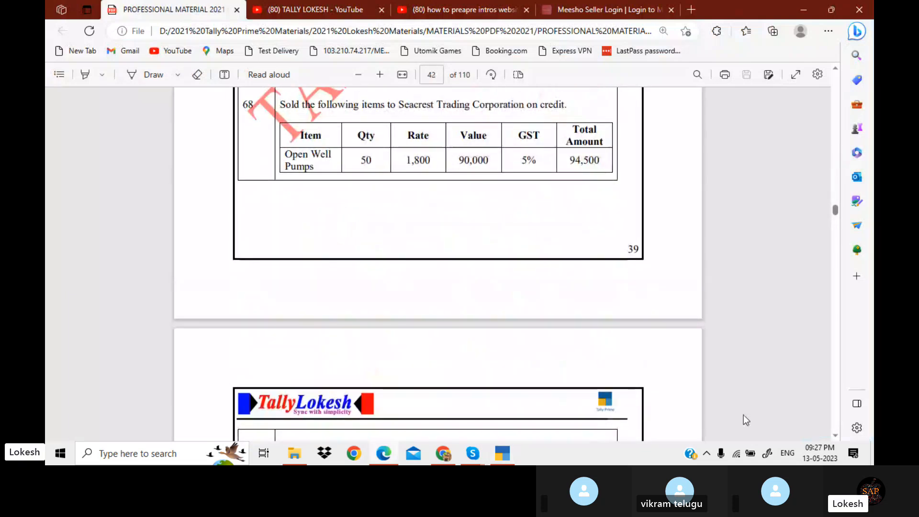
{"action": "left_click", "coordinate": [484, 454]}
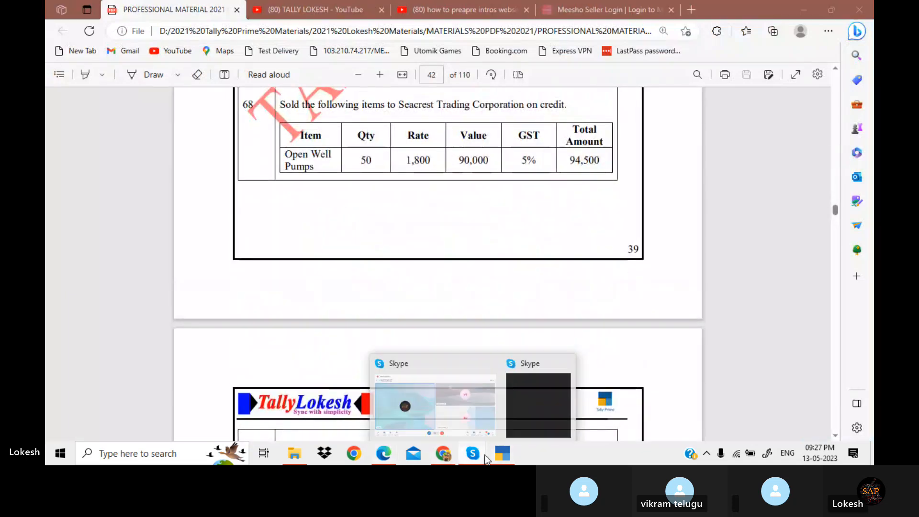
{"action": "left_click", "coordinate": [463, 417]}
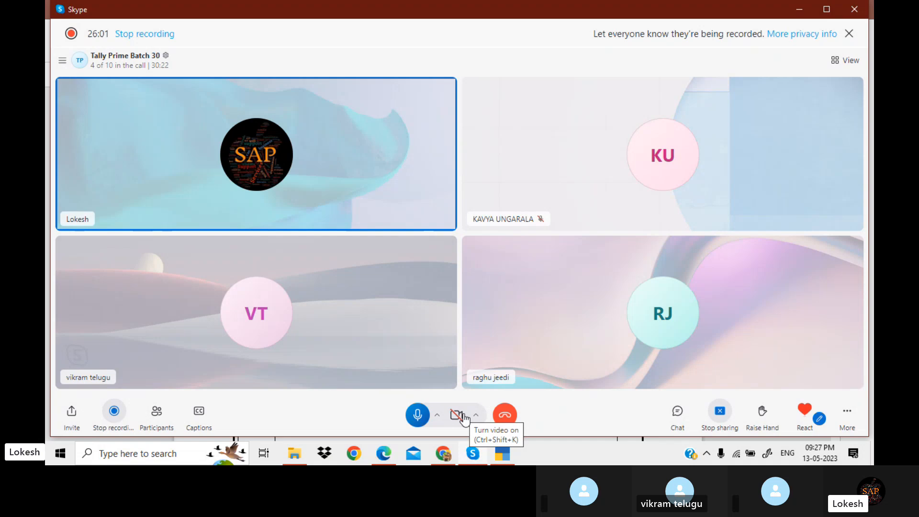
{"action": "key", "text": "alt+Tab"}
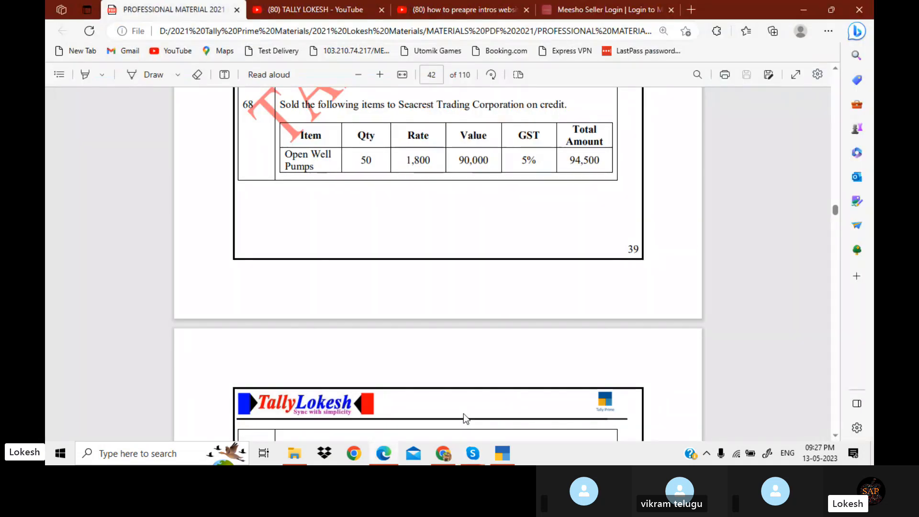
Scroll through the remaining exercise pages to examine the profit and loss statements, ledger group list and keys table
{"action": "scroll", "coordinate": [463, 414], "scroll_direction": "down", "scroll_amount": 15}
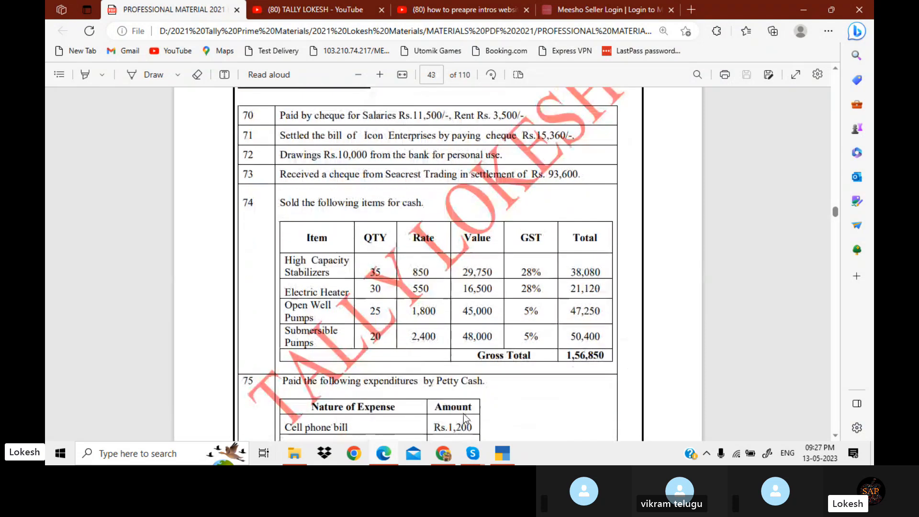
{"action": "scroll", "coordinate": [463, 413], "scroll_direction": "down", "scroll_amount": 15}
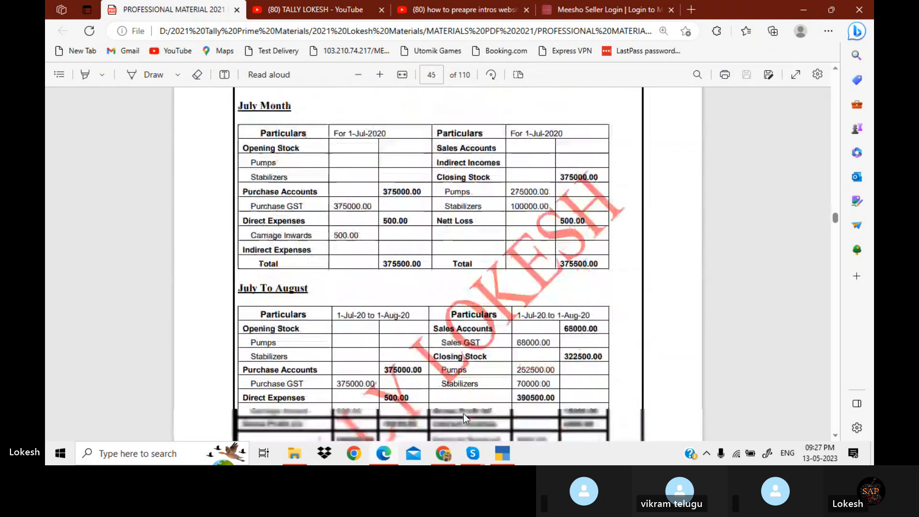
{"action": "scroll", "coordinate": [463, 414], "scroll_direction": "down", "scroll_amount": 15}
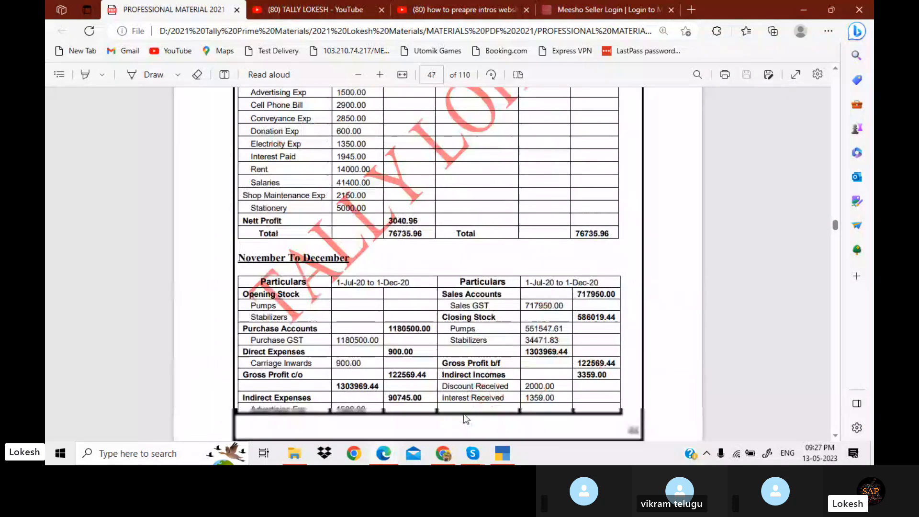
{"action": "scroll", "coordinate": [463, 413], "scroll_direction": "down", "scroll_amount": 15}
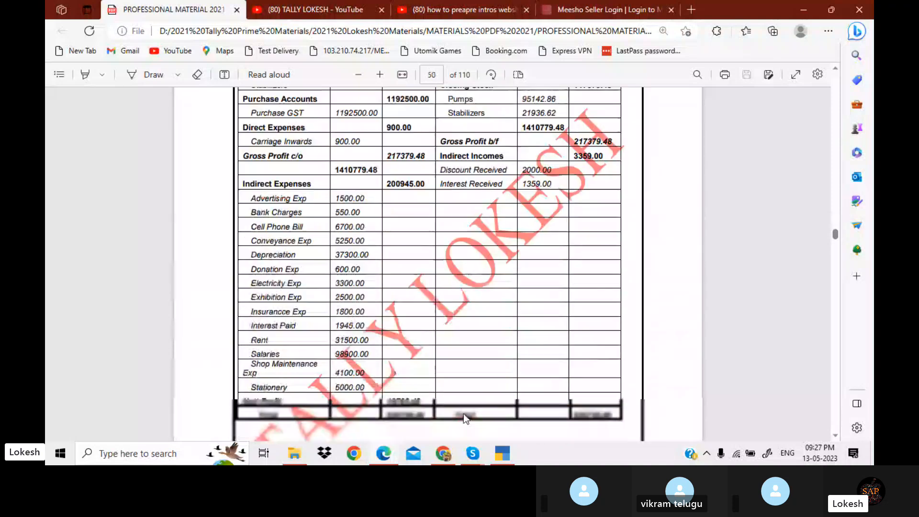
{"action": "scroll", "coordinate": [463, 413], "scroll_direction": "down", "scroll_amount": 10}
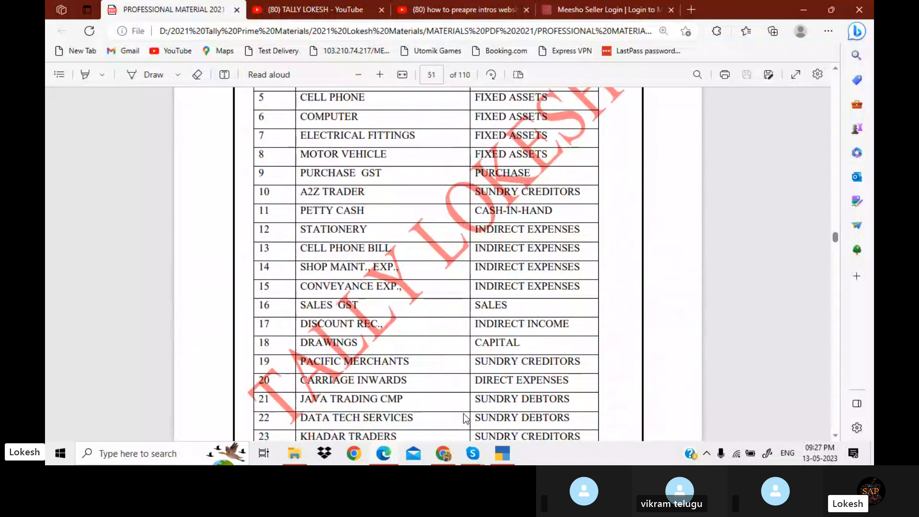
{"action": "scroll", "coordinate": [463, 413], "scroll_direction": "down", "scroll_amount": 15}
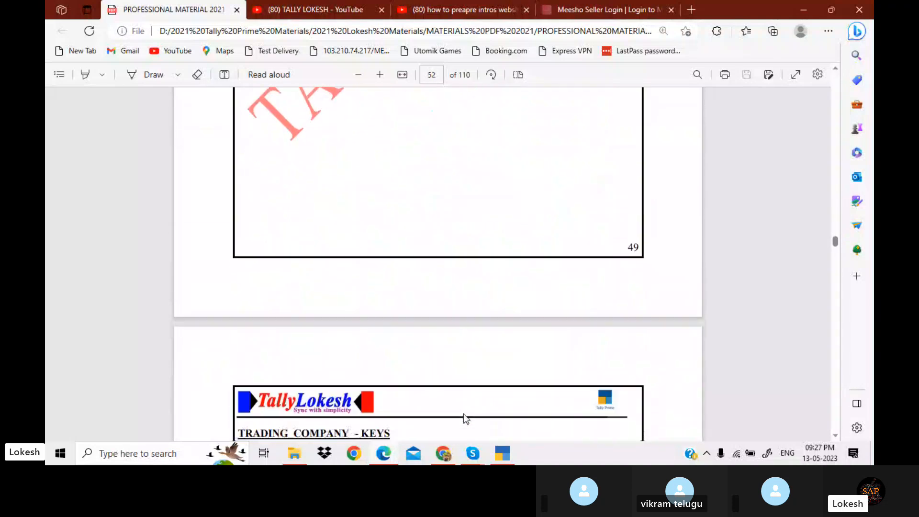
{"action": "scroll", "coordinate": [463, 413], "scroll_direction": "down", "scroll_amount": 10}
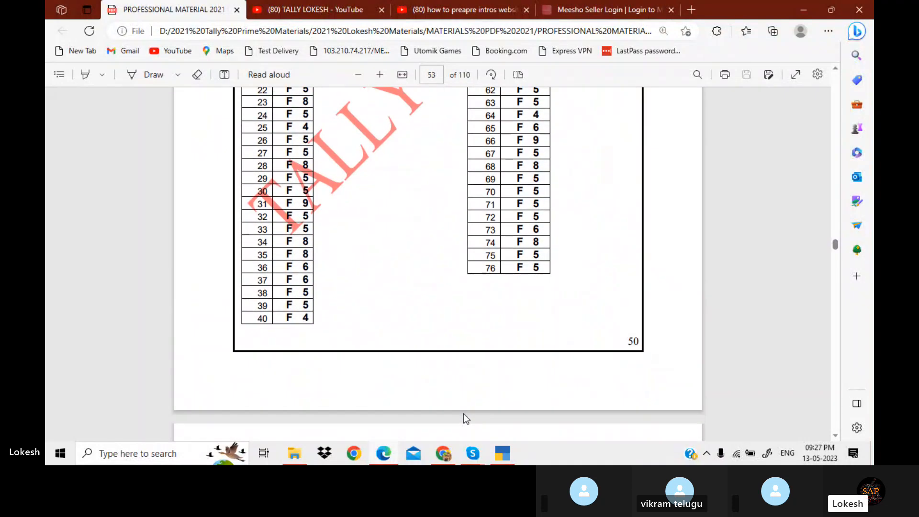
{"action": "scroll", "coordinate": [463, 417], "scroll_direction": "up", "scroll_amount": 10}
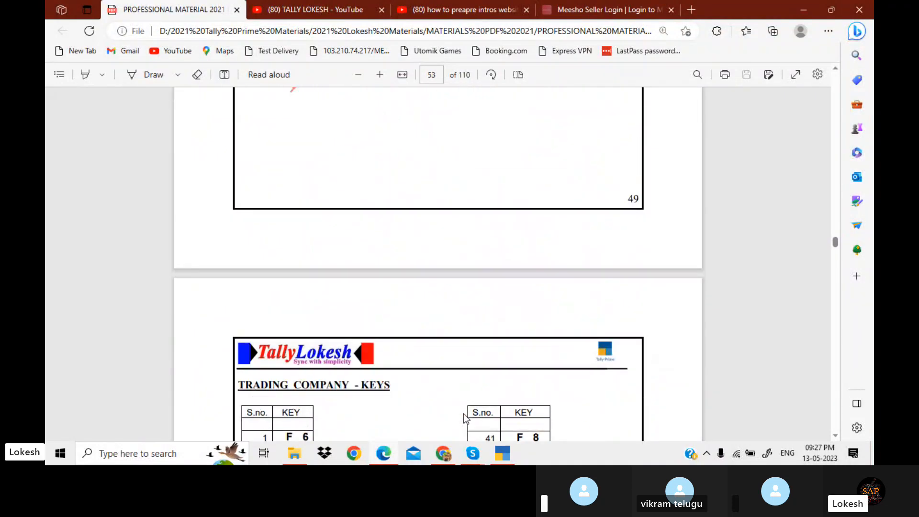
{"action": "scroll", "coordinate": [464, 414], "scroll_direction": "up", "scroll_amount": 2}
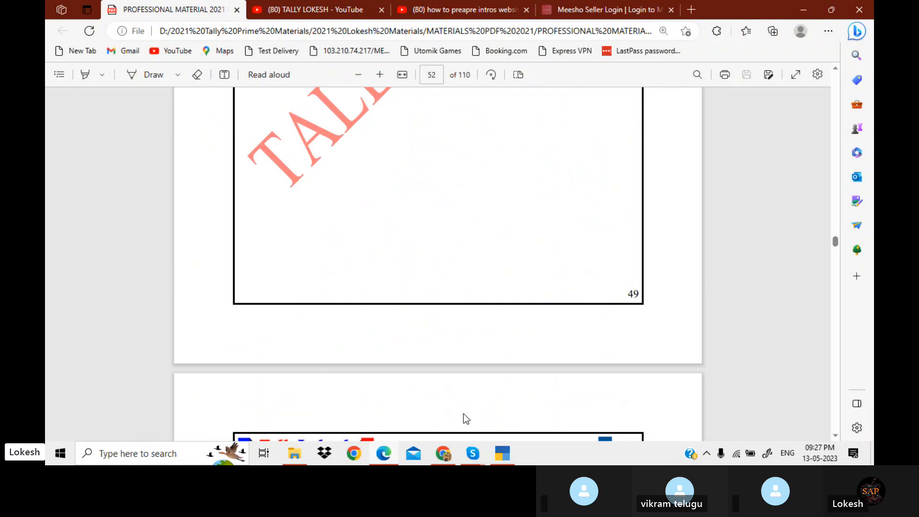
{"action": "left_click", "coordinate": [853, 8]}
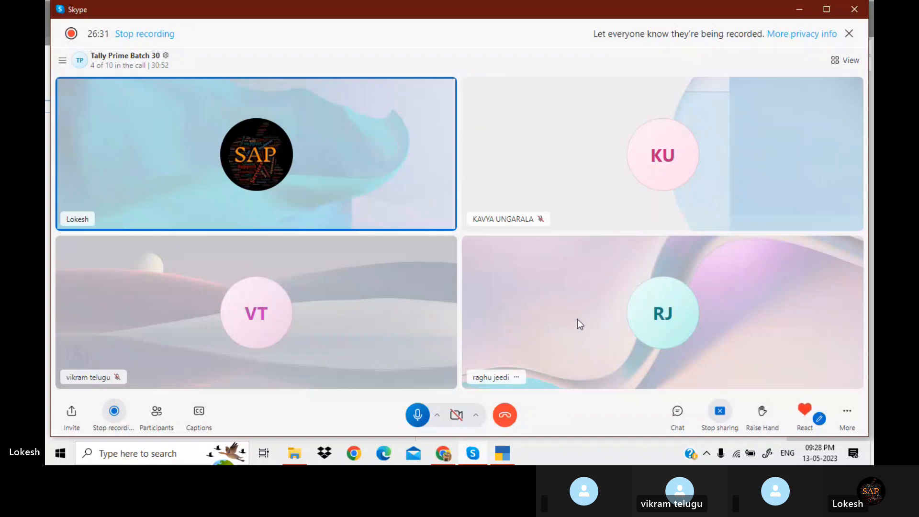